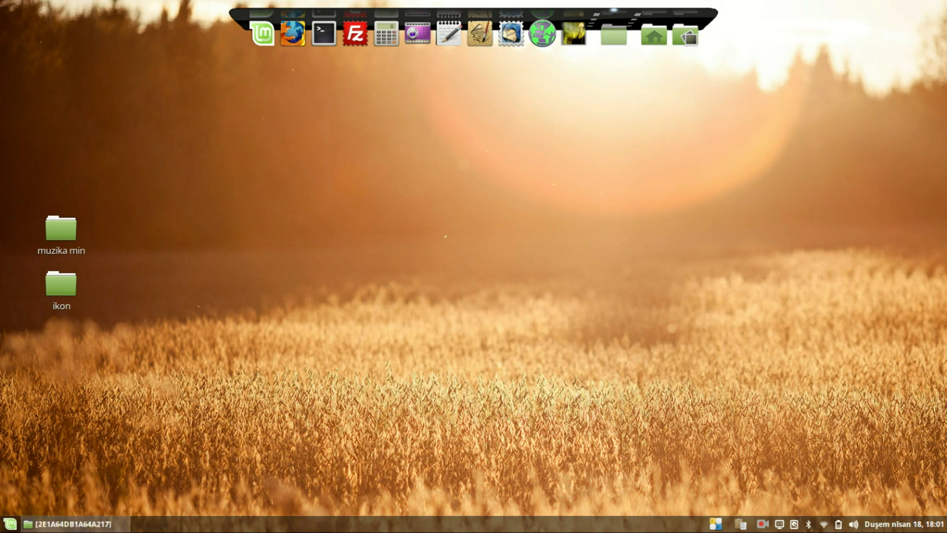
# Open new 1.txt from the 2E1A64DB1A64A217 folder in Kate and tile its window to the right half of the desktop
pyautogui.click(77, 524)
pyautogui.click(880, 188)
pyautogui.doubleClick(879, 188)
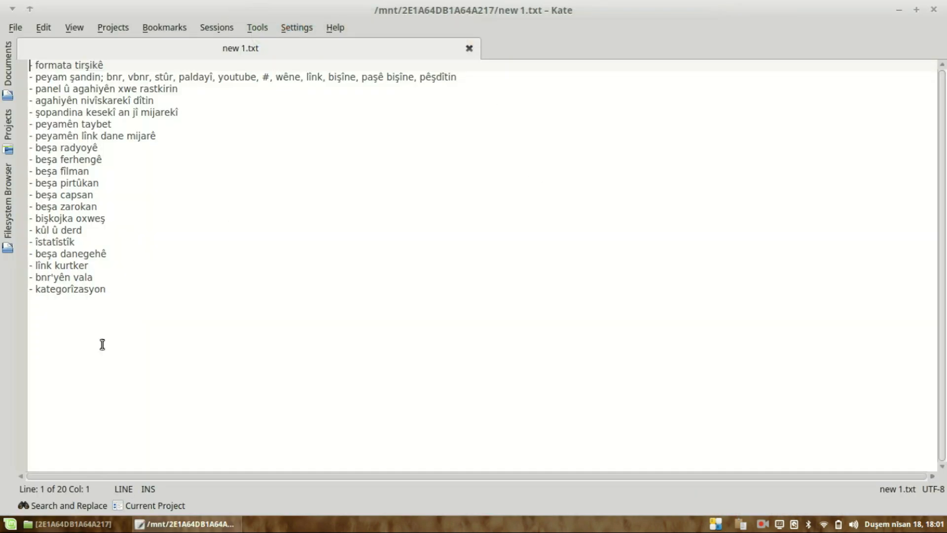
pyautogui.click(102, 344)
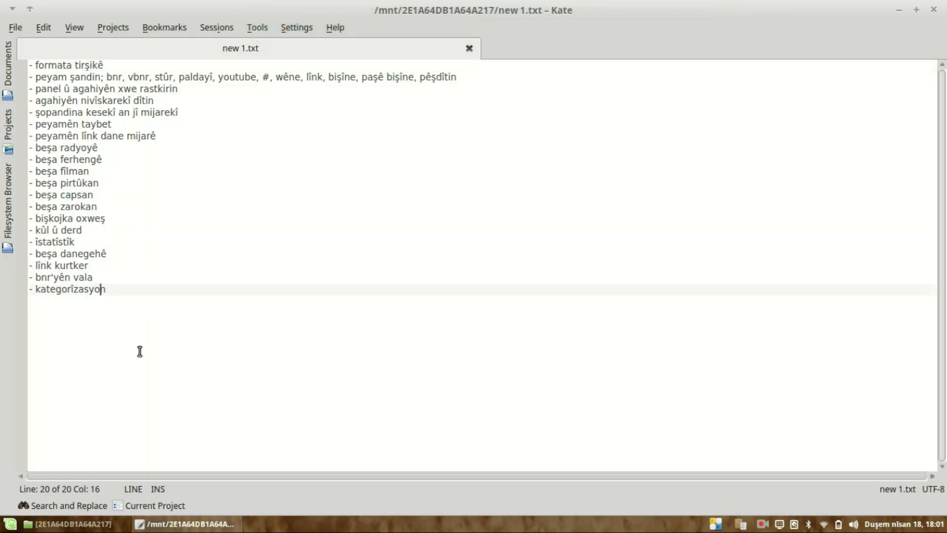
pyautogui.click(131, 321)
pyautogui.doubleClick(418, 5)
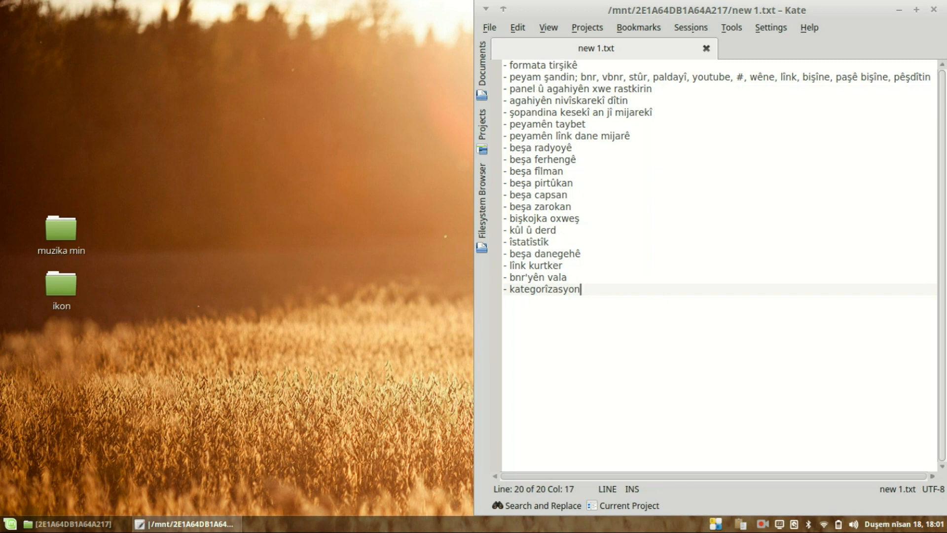
# Switch to Firefox and log in to tirsik.net with the account's username and password
pyautogui.press('super+d')
pyautogui.click(293, 34)
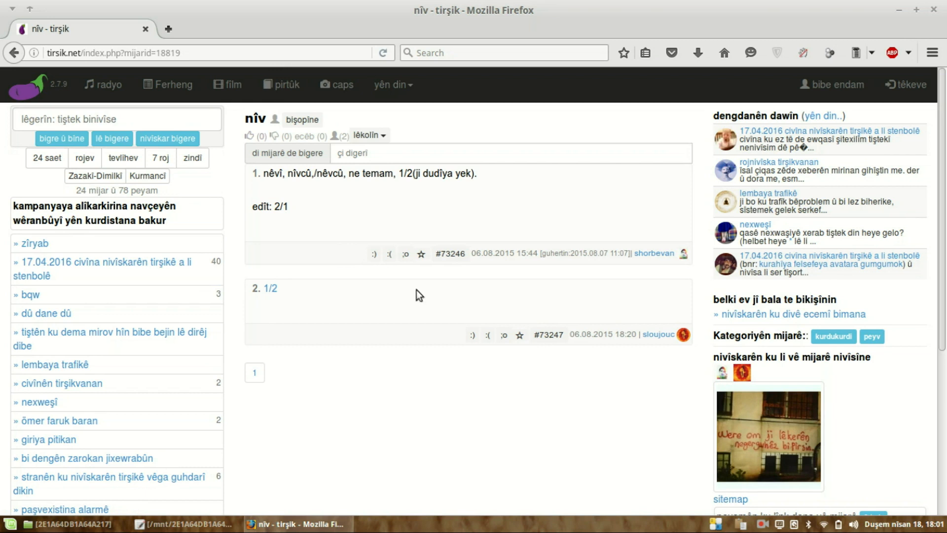
pyautogui.click(907, 86)
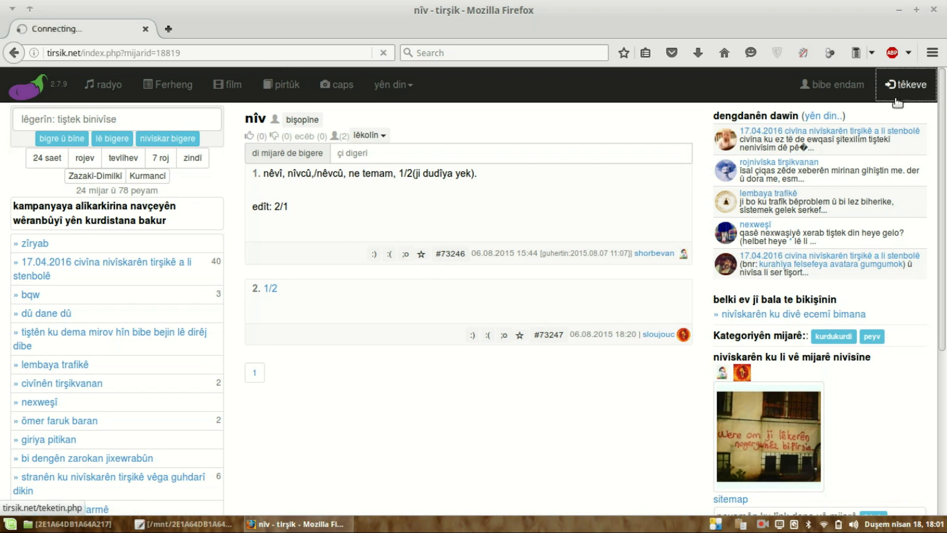
pyautogui.click(353, 176)
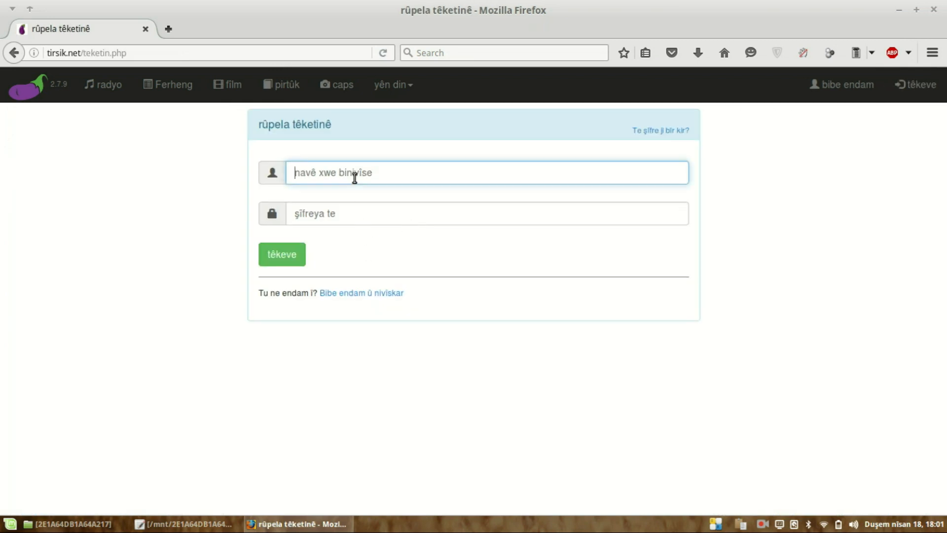
pyautogui.click(342, 205)
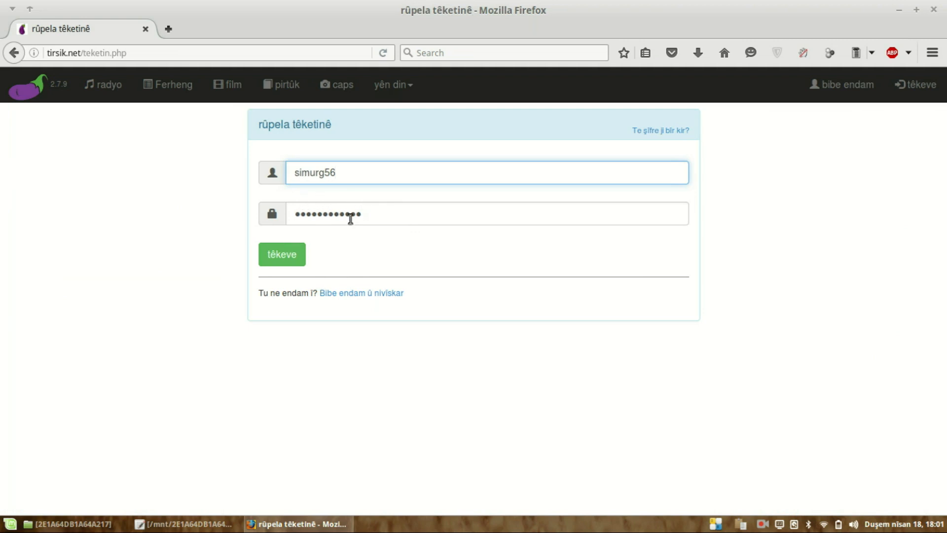
pyautogui.click(290, 262)
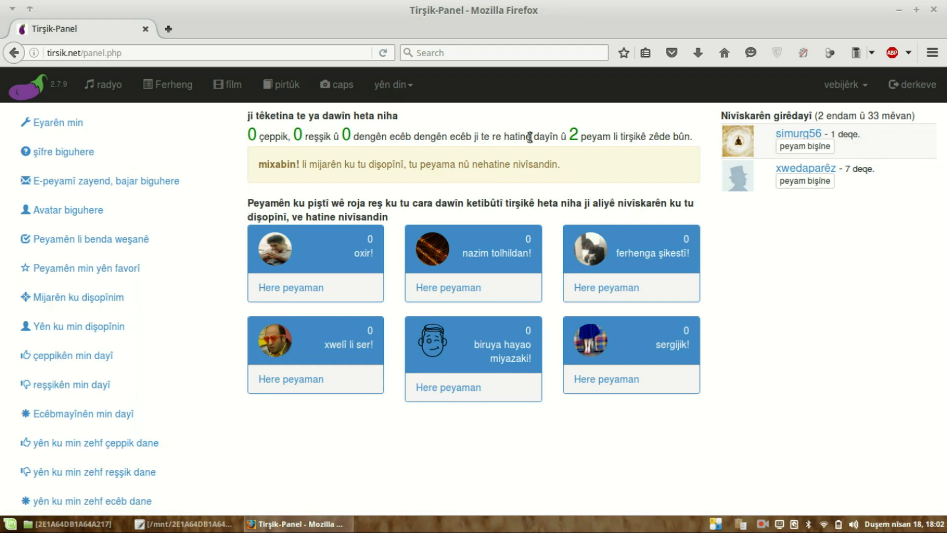
# Examine the list of currently connected writers on the account panel page
pyautogui.moveTo(727, 116); pyautogui.dragTo(891, 119)
pyautogui.click(867, 137)
pyautogui.click(890, 119)
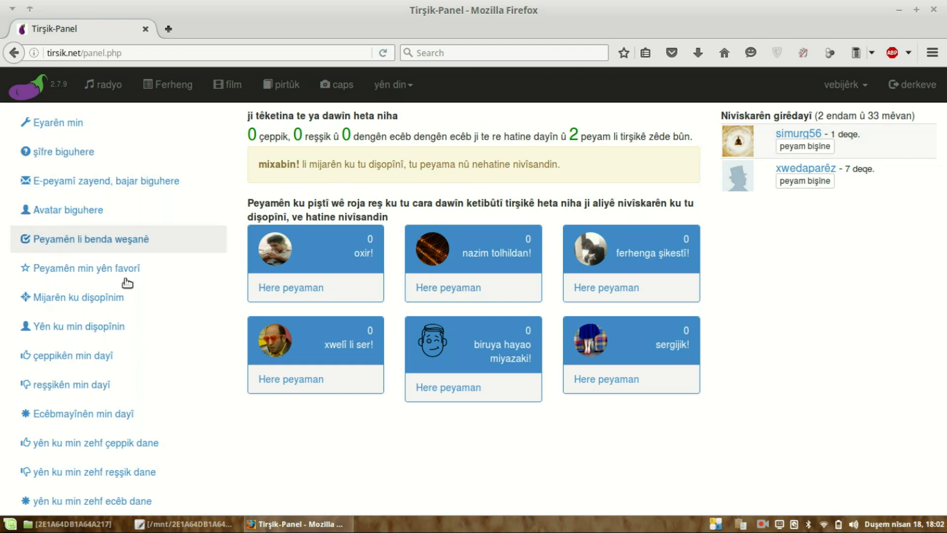
# Go to the tirşik home page, search for "format" and open the suggested topic formata tirşikê
pyautogui.click(62, 85)
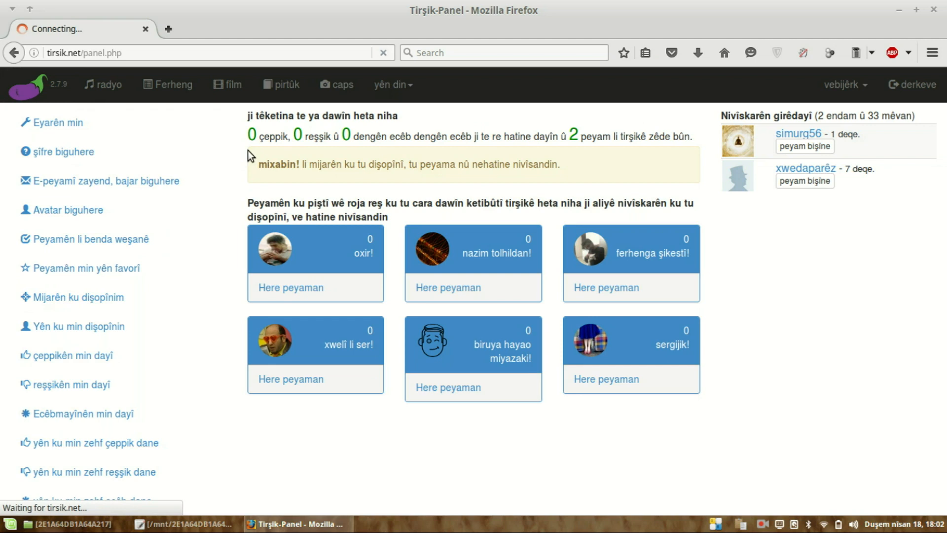
pyautogui.click(189, 123)
pyautogui.write('forma')
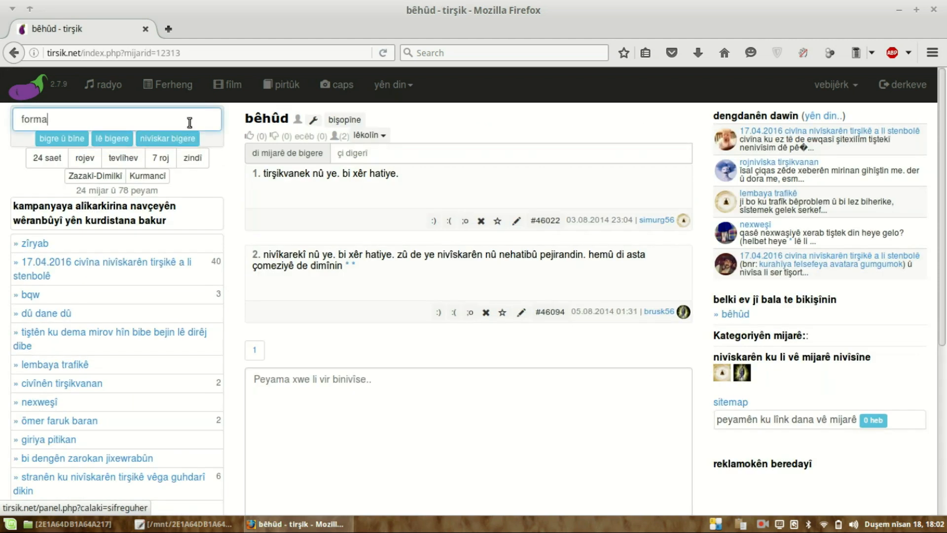
pyautogui.write('t')
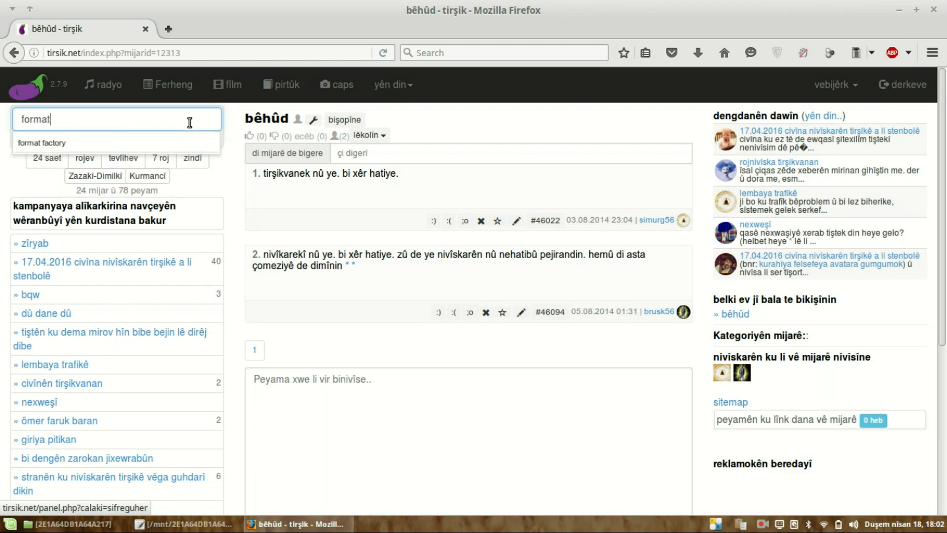
pyautogui.press('Down')
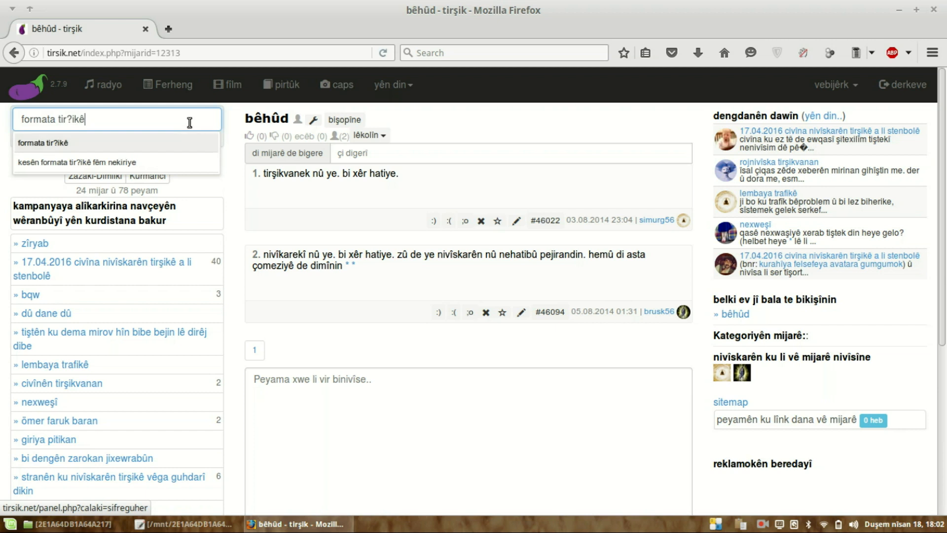
pyautogui.press('Return')
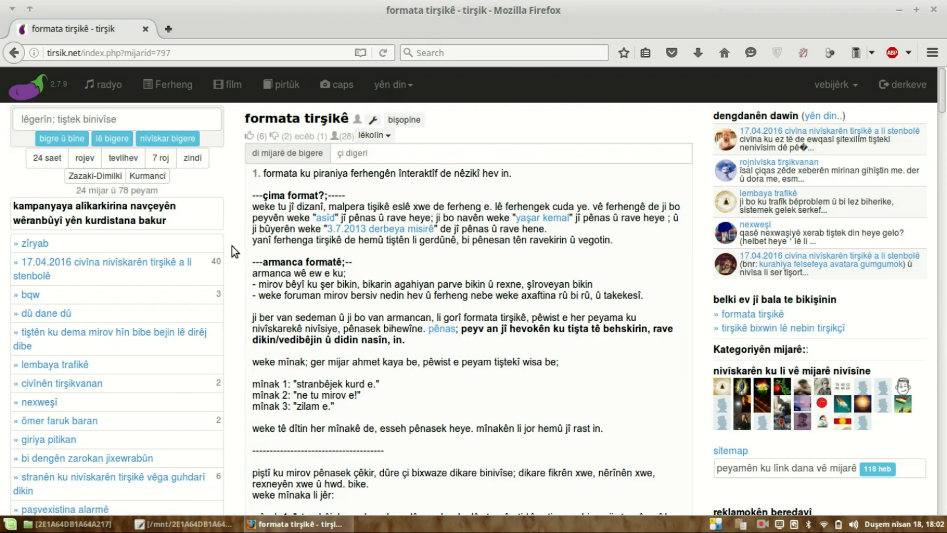
# Examine the opening of the formata tirşikê topic, its title and the site's topic search field
pyautogui.scroll(-1, 232, 250)
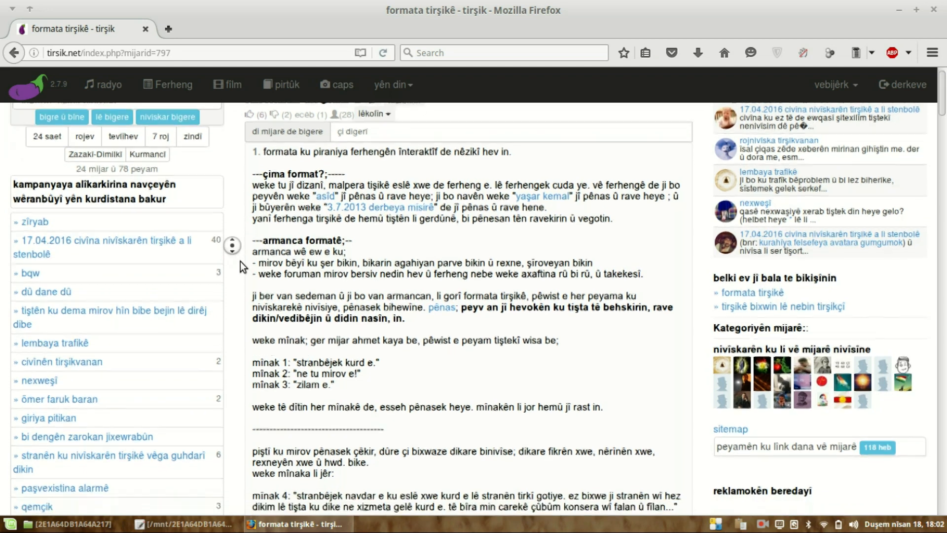
pyautogui.middleClick(243, 251)
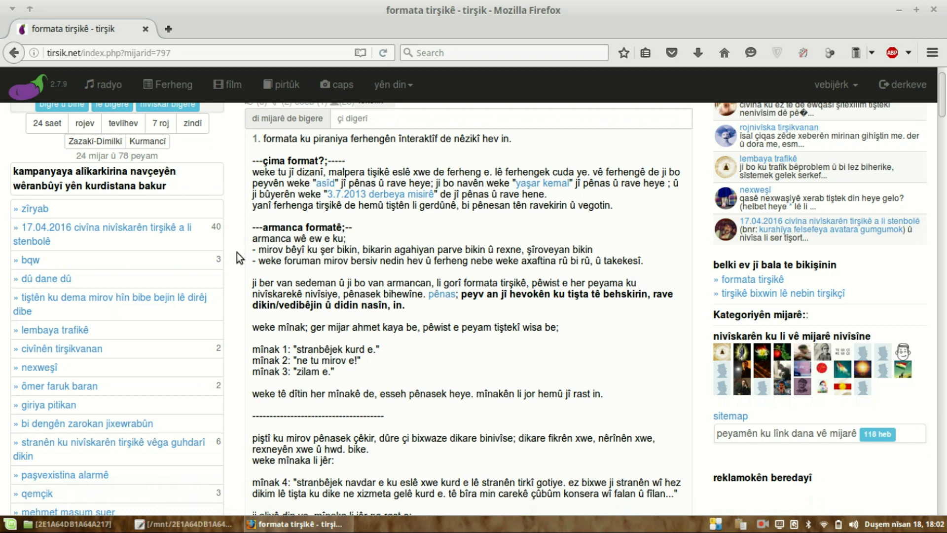
pyautogui.middleClick(237, 253)
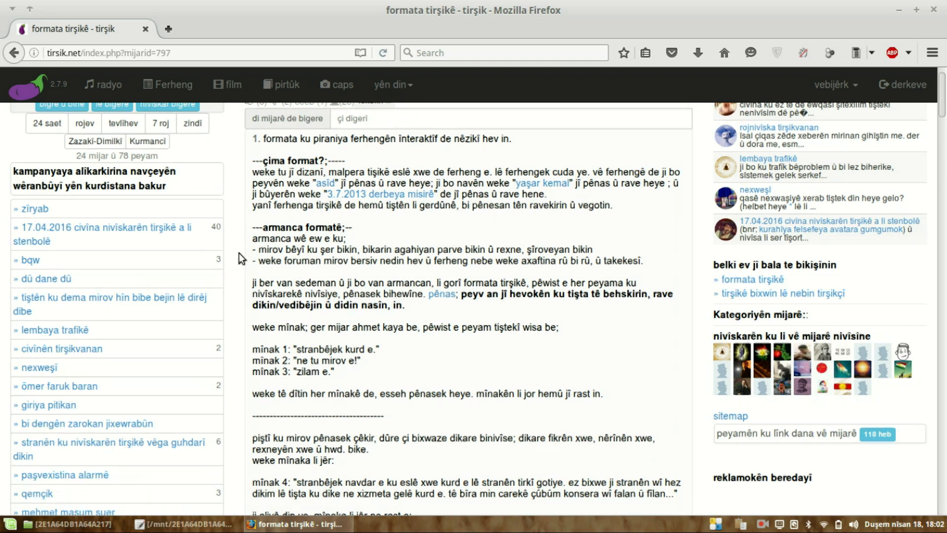
pyautogui.scroll(1, 238, 255)
pyautogui.moveTo(246, 120); pyautogui.dragTo(348, 119)
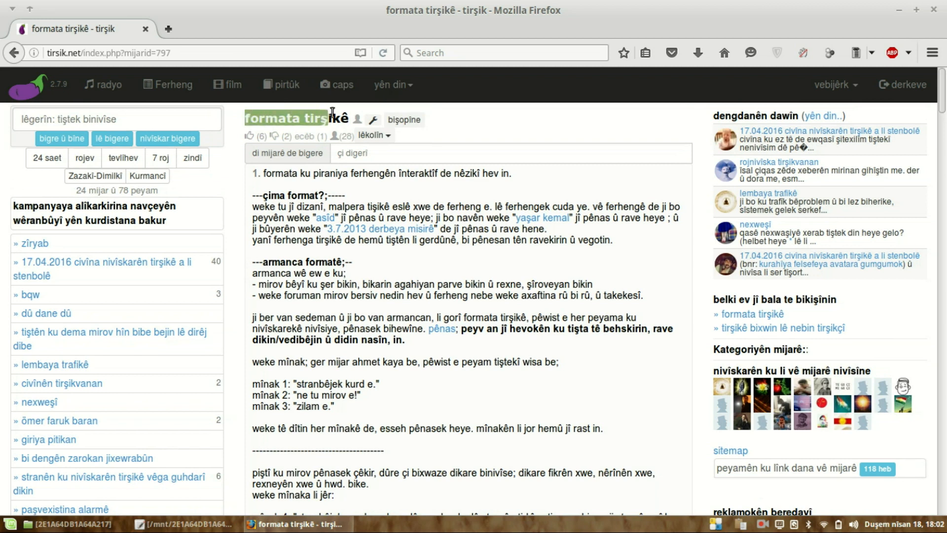
pyautogui.click(312, 138)
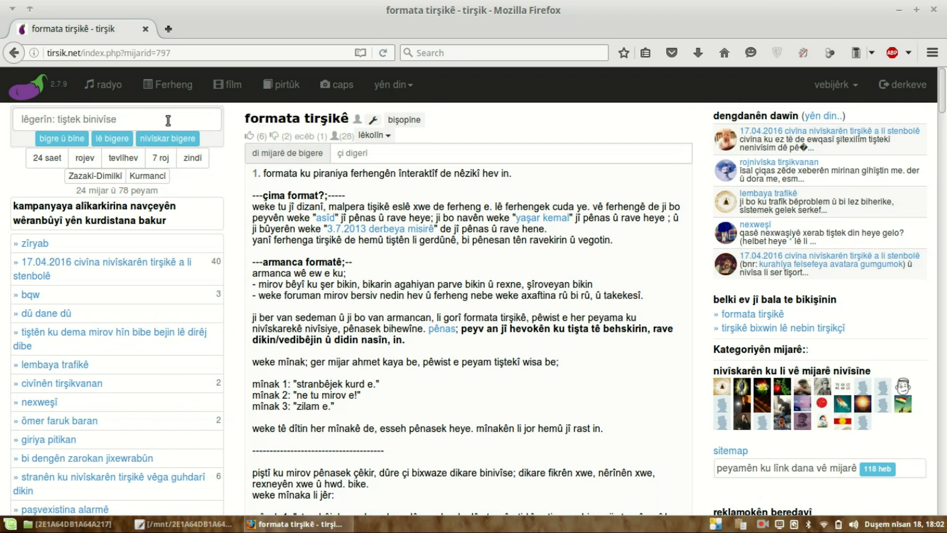
pyautogui.click(118, 123)
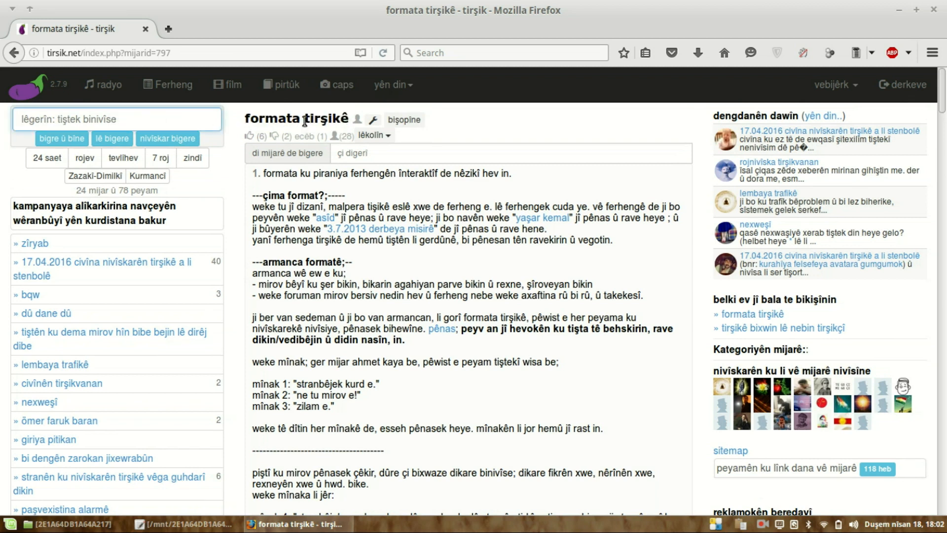
# Read through the format rules and examples in the topic's first entry and return to its beginning
pyautogui.scroll(-2, 564, 270)
pyautogui.scroll(-5, 569, 289)
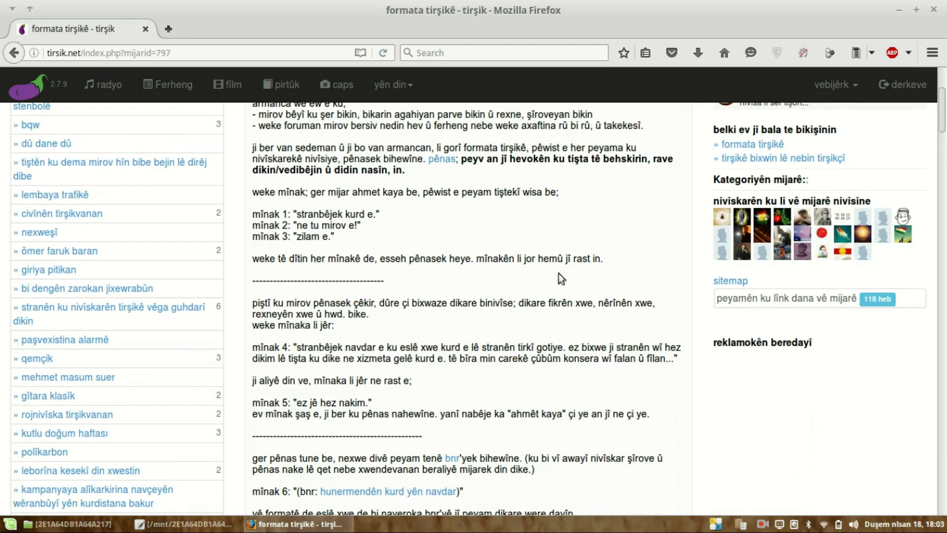
pyautogui.scroll(-3, 562, 241)
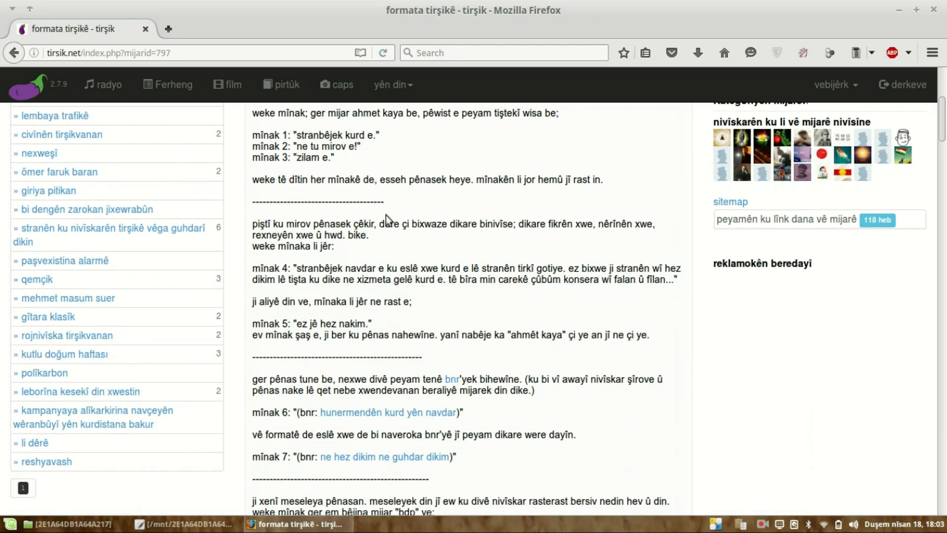
pyautogui.scroll(-18, 479, 256)
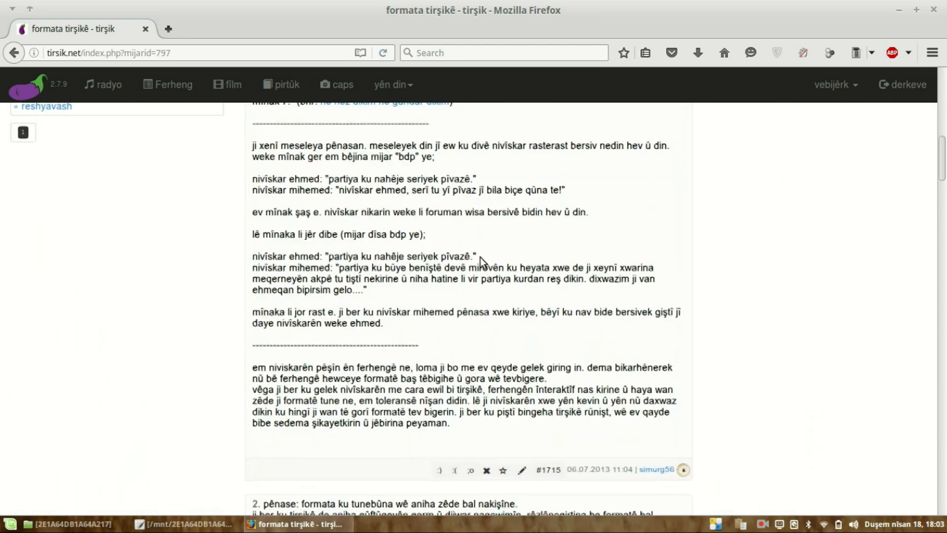
pyautogui.scroll(7, 481, 256)
pyautogui.middleClick(531, 324)
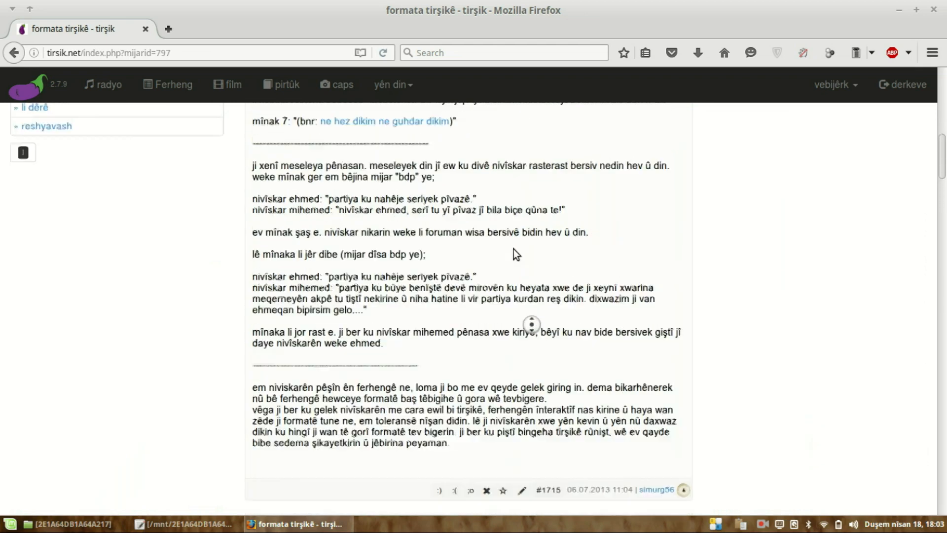
pyautogui.scroll(3, 514, 245)
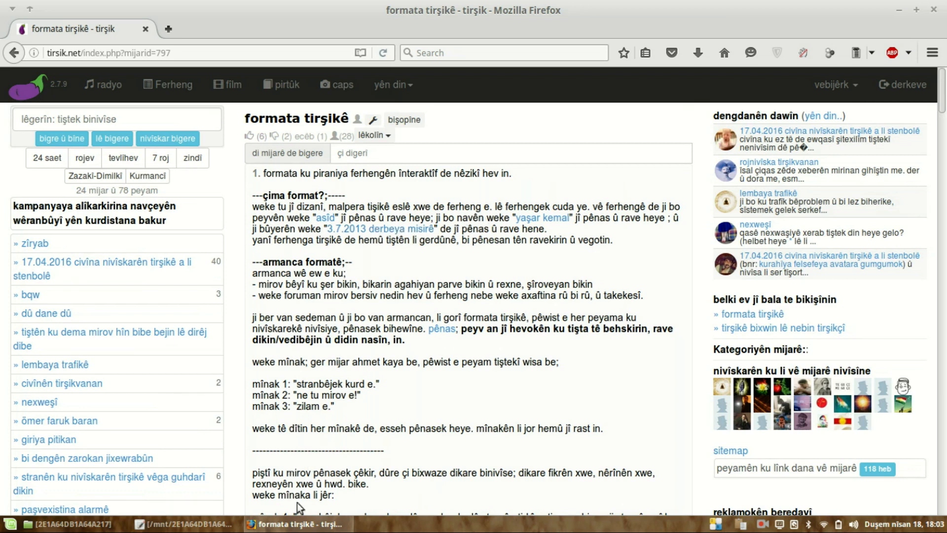
# Check the outline in new 1.txt, return to Firefox and open the zîryab topic with its message field active
pyautogui.click(185, 524)
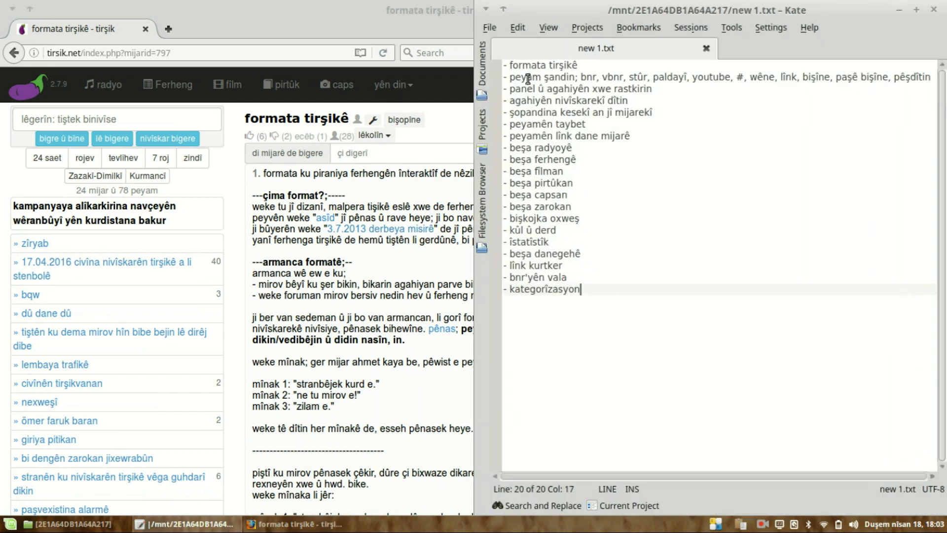
pyautogui.click(373, 311)
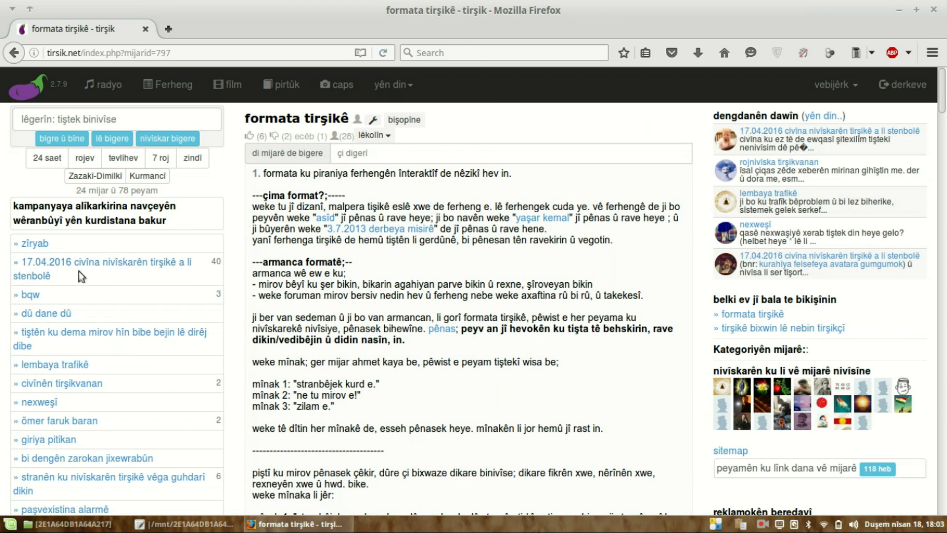
pyautogui.click(42, 247)
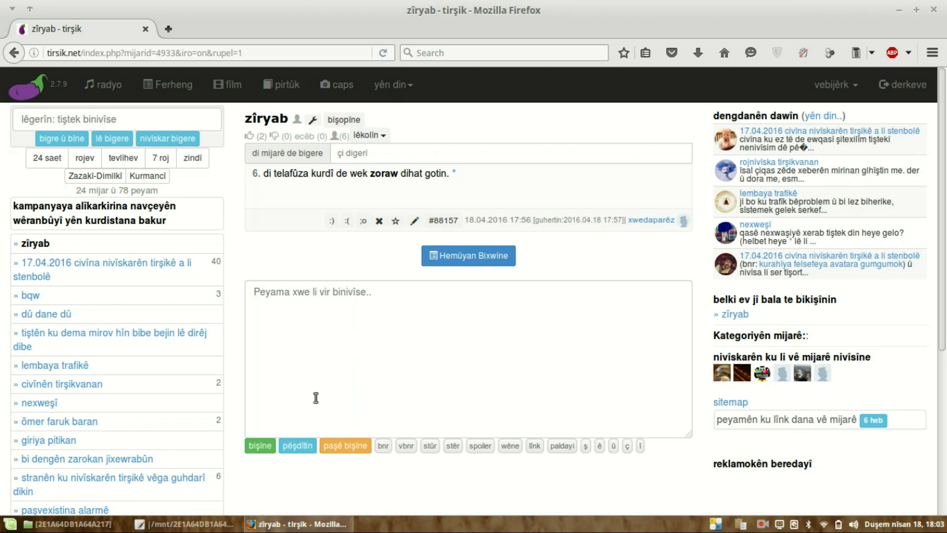
pyautogui.click(579, 385)
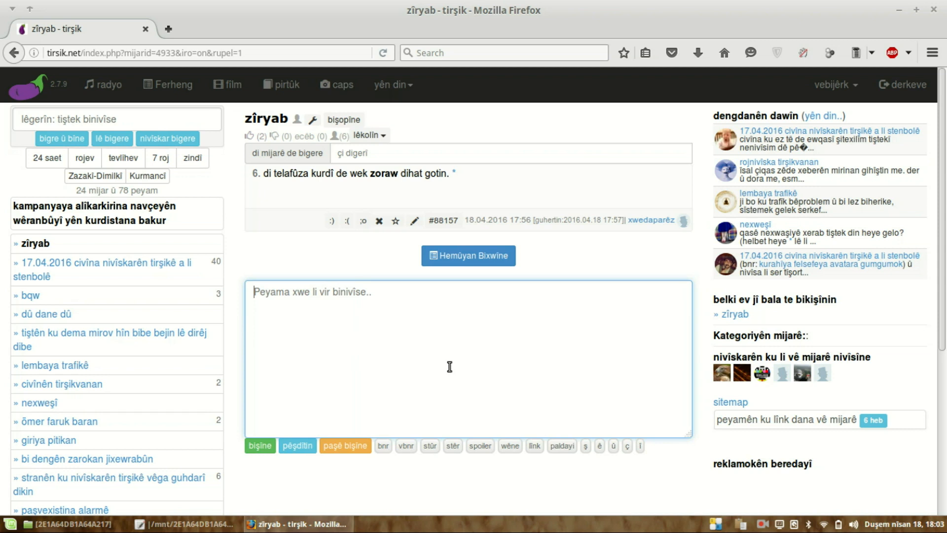
pyautogui.write('me peya')
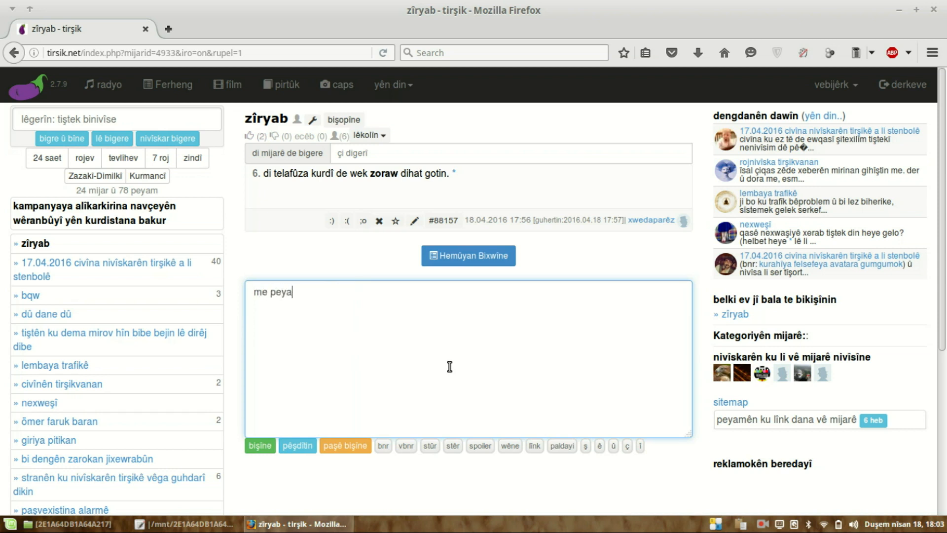
pyautogui.hotkey('ctrl', 'a')
pyautogui.press('BackSpace')
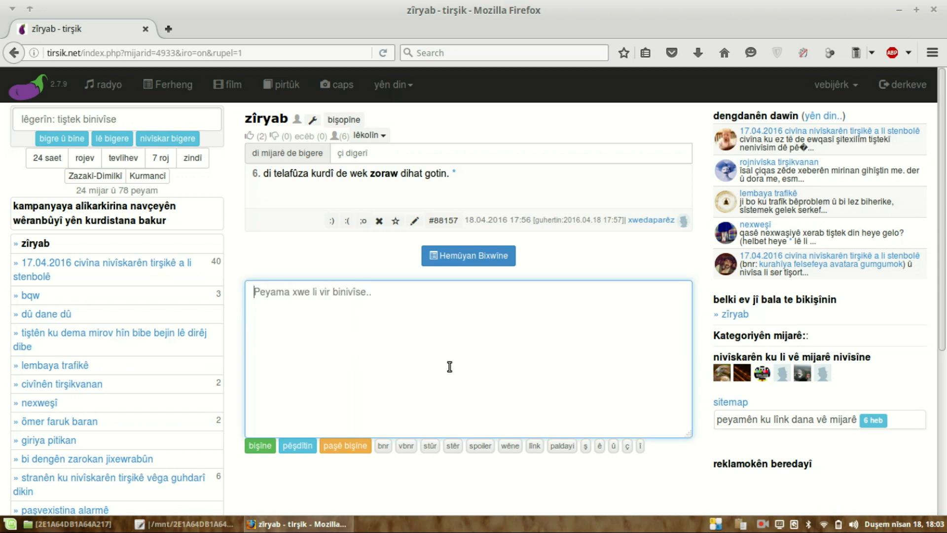
# Write and post the message "peyvek kurdi ye ku min heta niha qet nebihîstiye." in the zîryab topic
pyautogui.write('peyvek')
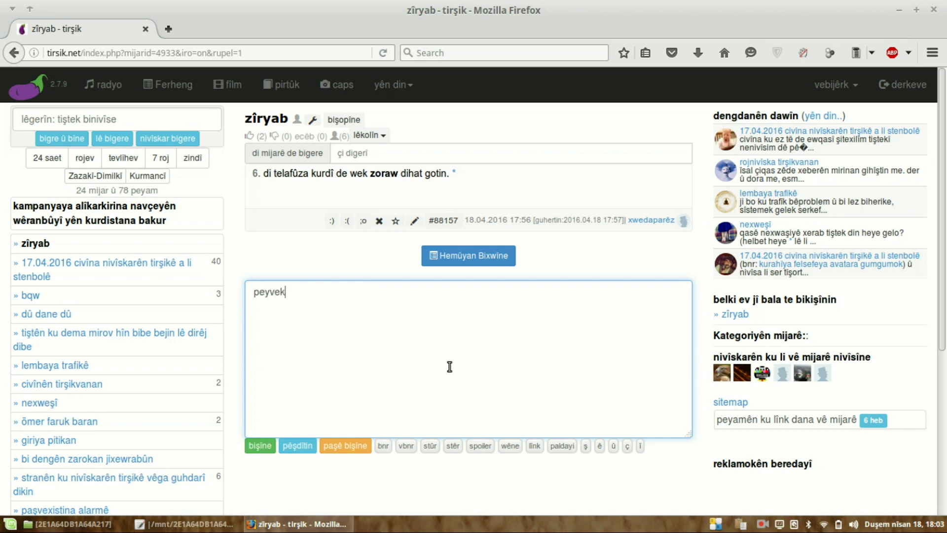
pyautogui.write(' kurdi ye ku mın')
pyautogui.press('BackSpace')
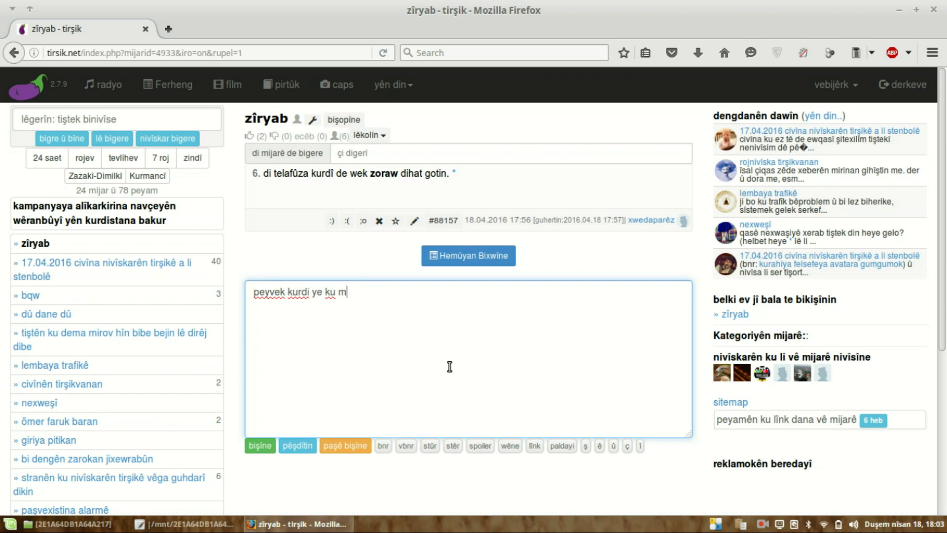
pyautogui.write('heta niha qet nebihîstiye.')
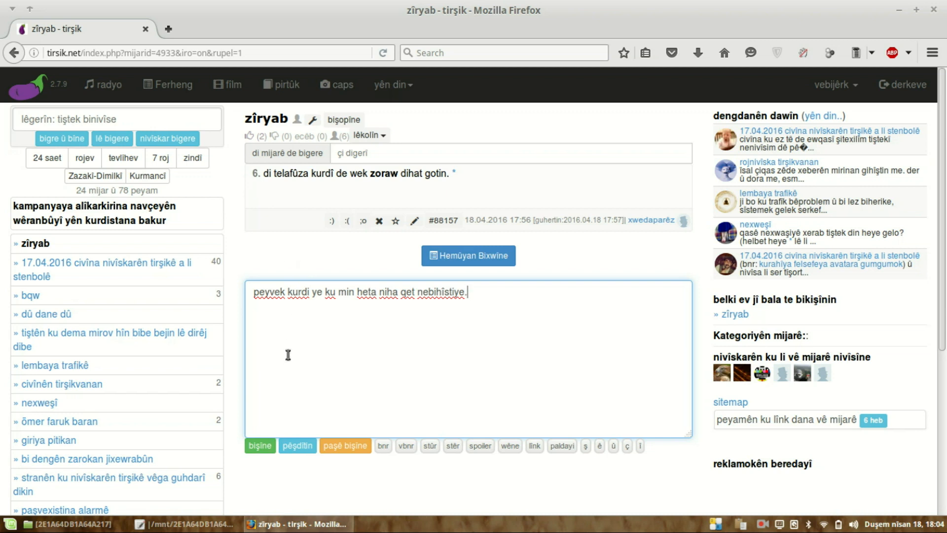
pyautogui.click(271, 446)
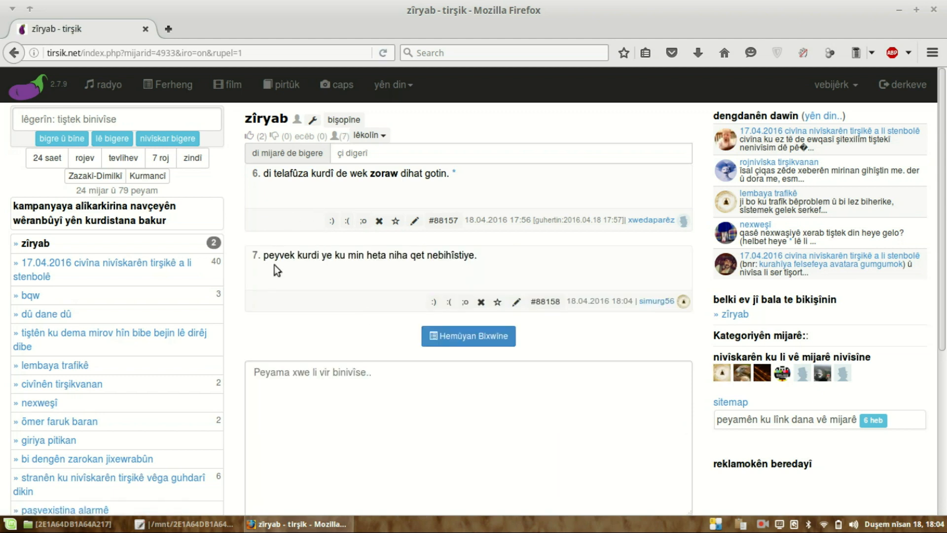
# Delete the newly posted message "peyvek kurdi ye ku min heta niha qet nebihîstiye." from the zîryab topic
pyautogui.moveTo(274, 257); pyautogui.dragTo(453, 256)
pyautogui.click(427, 318)
pyautogui.click(481, 302)
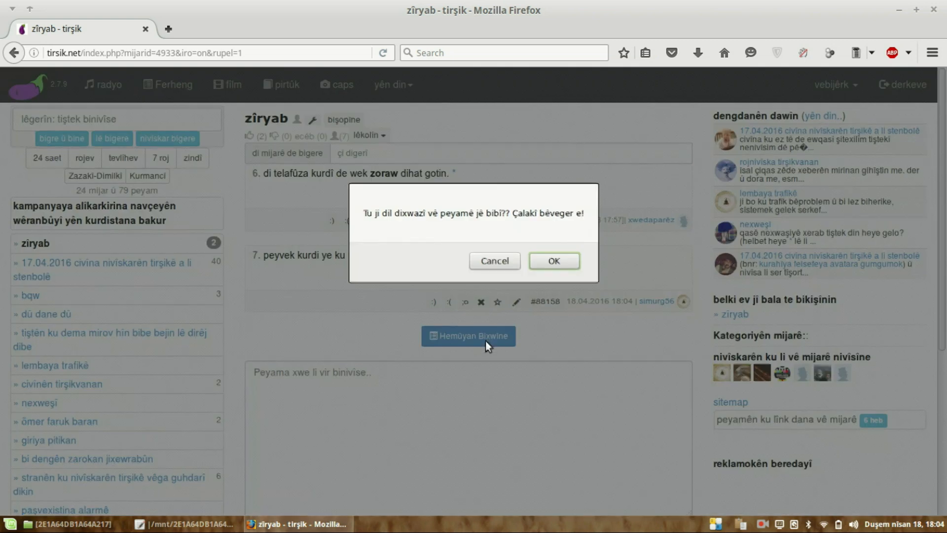
pyautogui.click(534, 265)
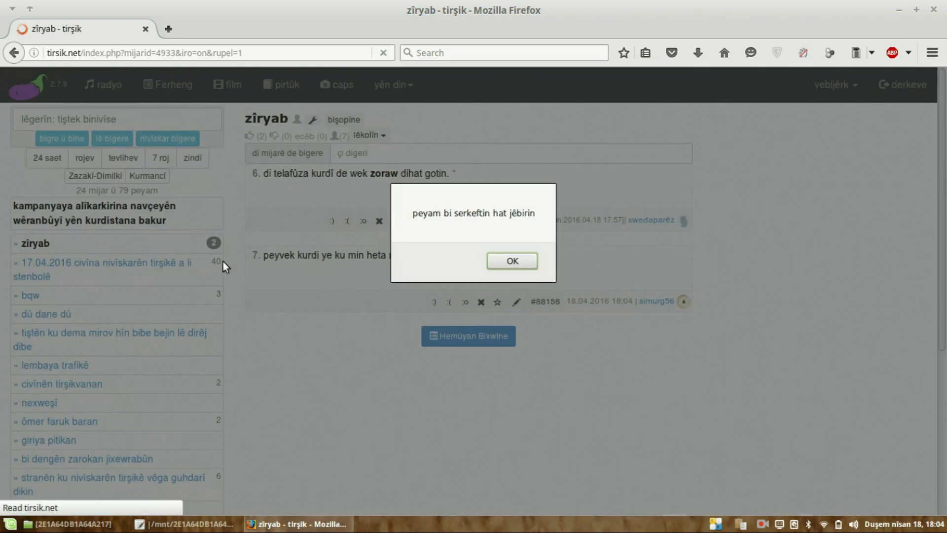
pyautogui.click(516, 272)
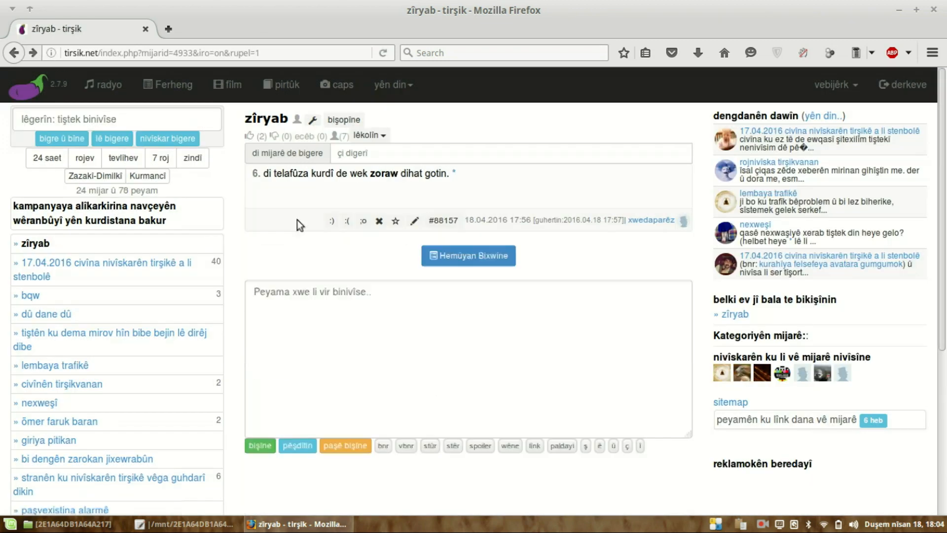
# Write the message "me peyama xwe dîsa nivîsand." in the zîryab topic and submit it as a preview (pêşdîtin)
pyautogui.click(414, 345)
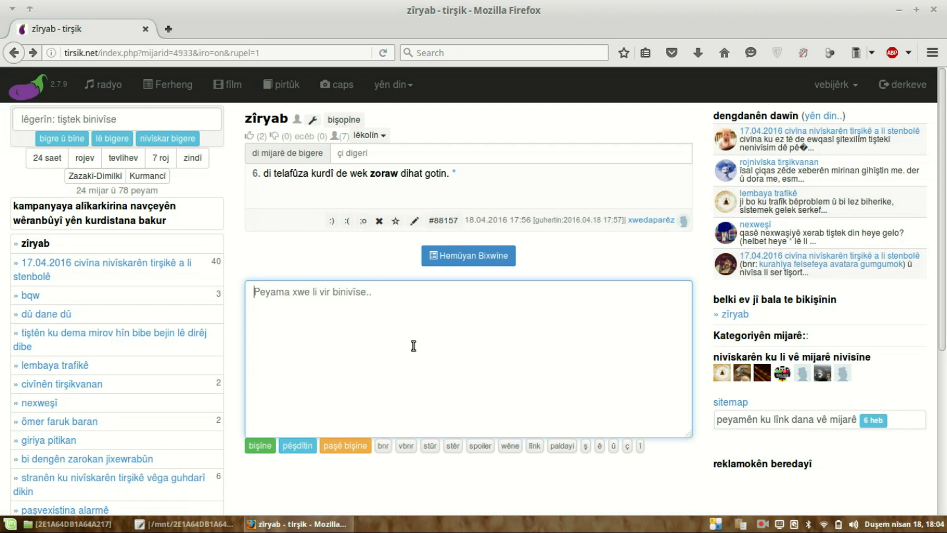
pyautogui.write('me peyamax')
pyautogui.press('BackSpace')
pyautogui.write('xwe dîsa nivîsand.')
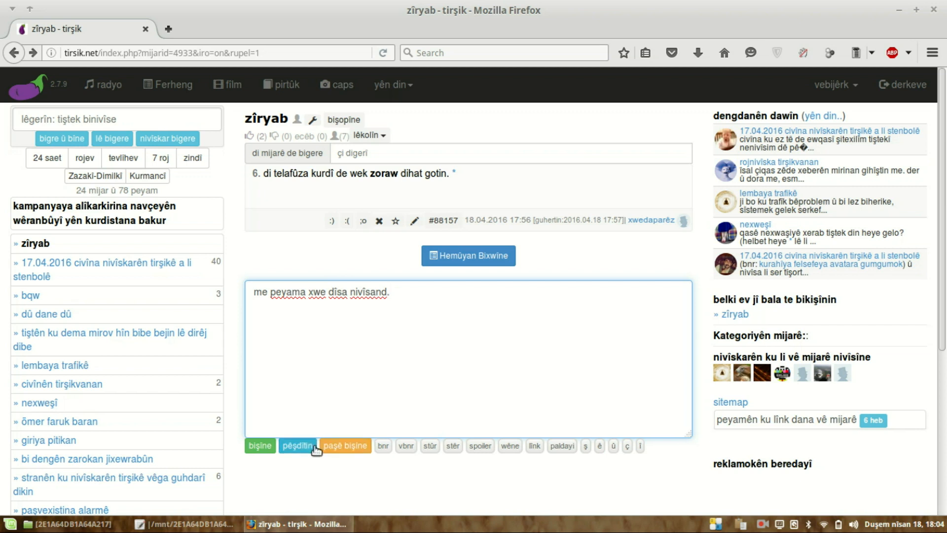
pyautogui.click(328, 464)
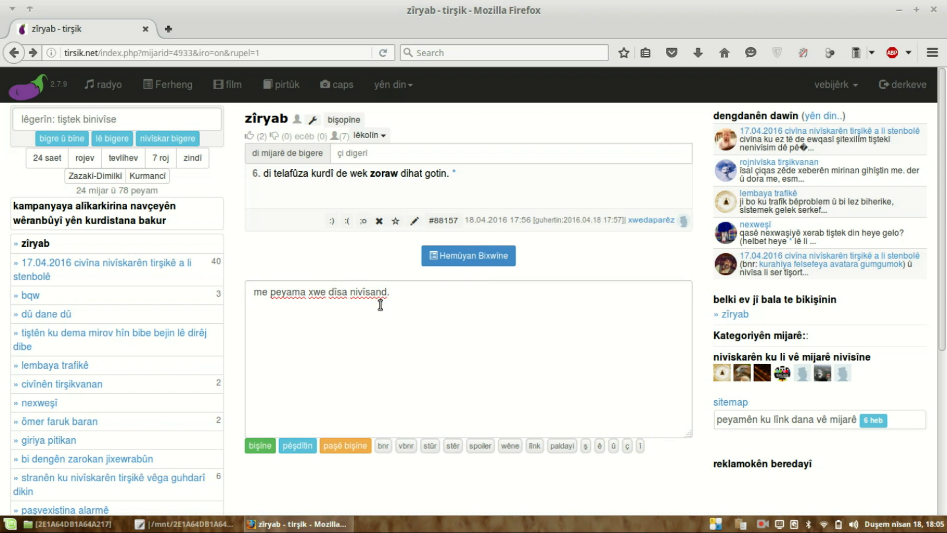
pyautogui.click(300, 450)
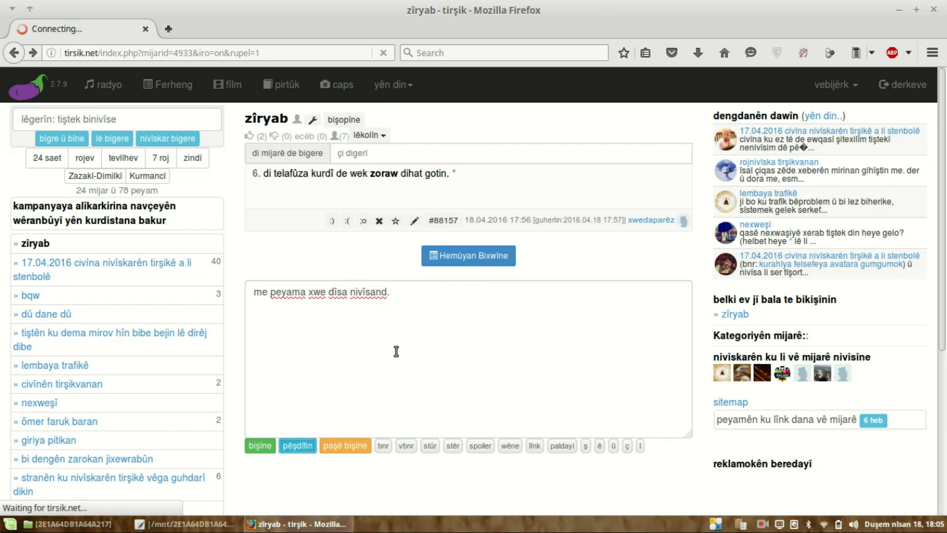
# Examine the previewed message's text and the red notice about its visibility
pyautogui.moveTo(280, 256); pyautogui.dragTo(398, 256)
pyautogui.click(363, 305)
pyautogui.moveTo(262, 306); pyautogui.dragTo(455, 307)
pyautogui.click(459, 306)
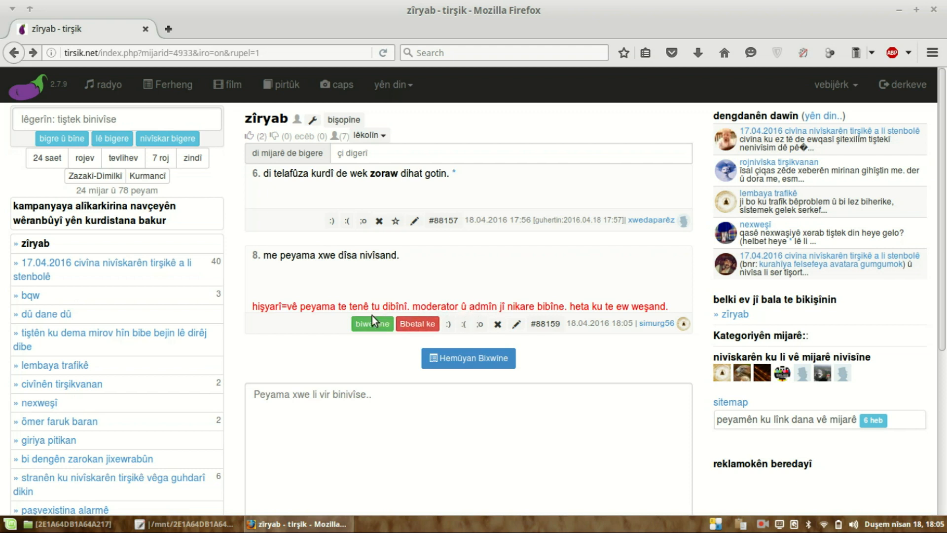
pyautogui.moveTo(367, 306); pyautogui.dragTo(461, 306)
pyautogui.click(434, 307)
# Edit the previewed message by appending "me peyama xwe sererast kir û xelas kir. niha amade ye." and save it
pyautogui.click(516, 323)
pyautogui.click(512, 212)
pyautogui.write('êmb')
pyautogui.press('BackSpace')
pyautogui.press('BackSpace')
pyautogui.press('BackSpace')
pyautogui.write('me peyama ')
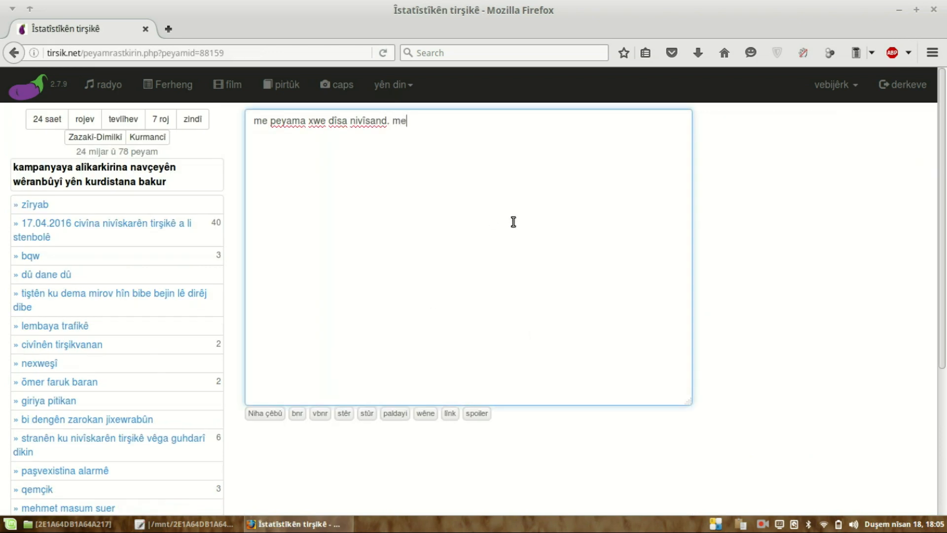
pyautogui.write('xwe swera')
pyautogui.press('BackSpace')
pyautogui.press('BackSpace')
pyautogui.press('BackSpace')
pyautogui.press('BackSpace')
pyautogui.write('ererast')
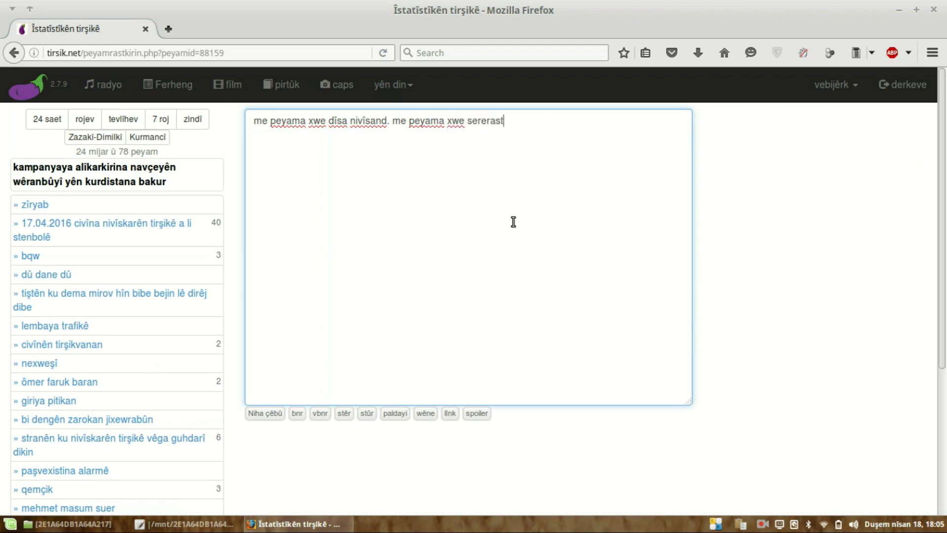
pyautogui.write(' kir û xelas k')
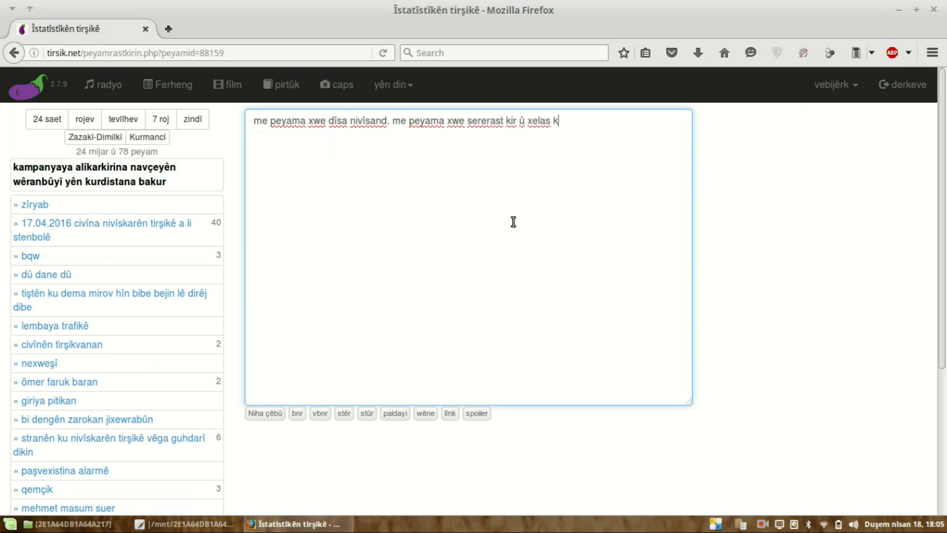
pyautogui.write('ir. niha amed')
pyautogui.press('BackSpace')
pyautogui.write('de ye.')
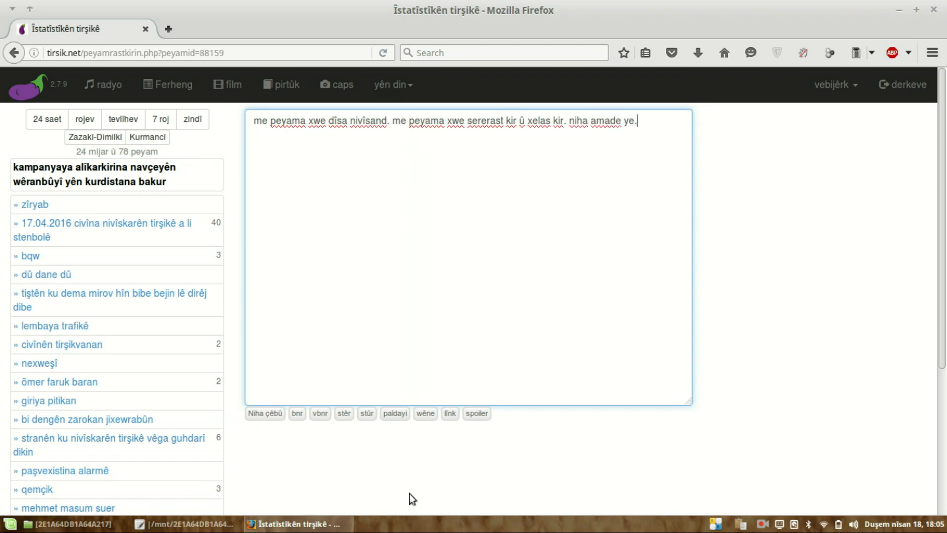
pyautogui.click(259, 416)
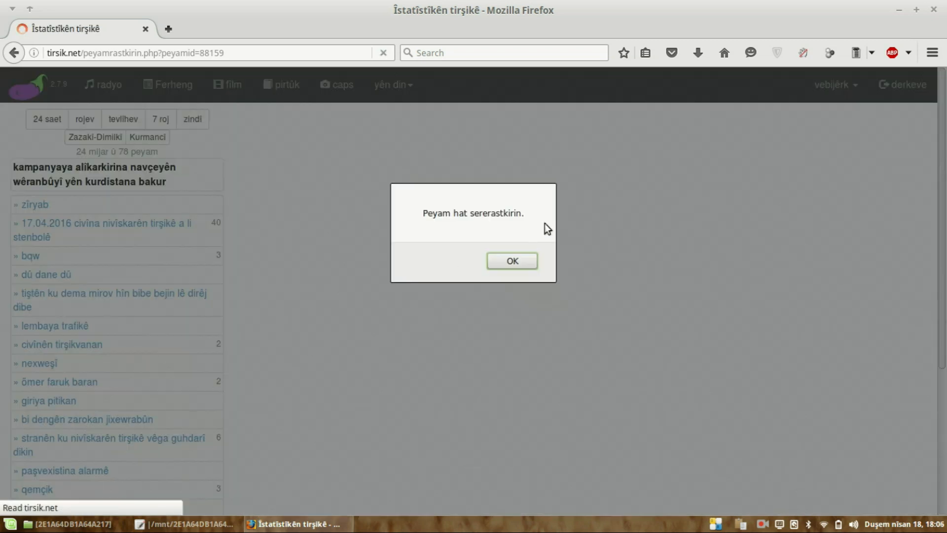
pyautogui.click(533, 260)
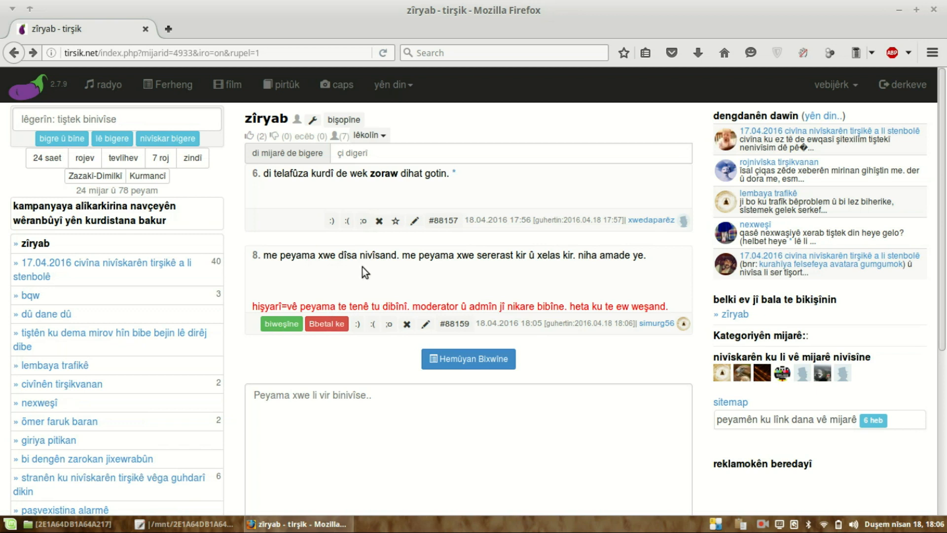
pyautogui.click(833, 85)
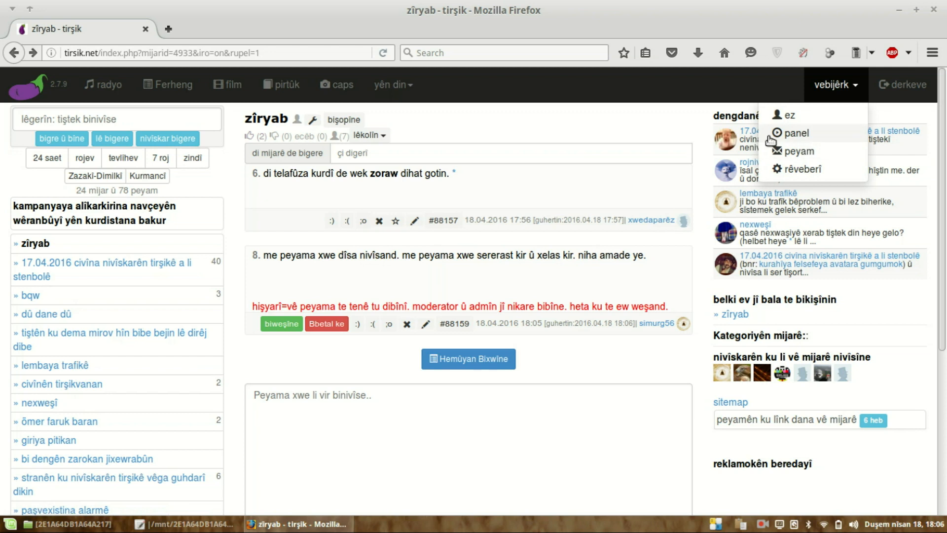
pyautogui.click(653, 266)
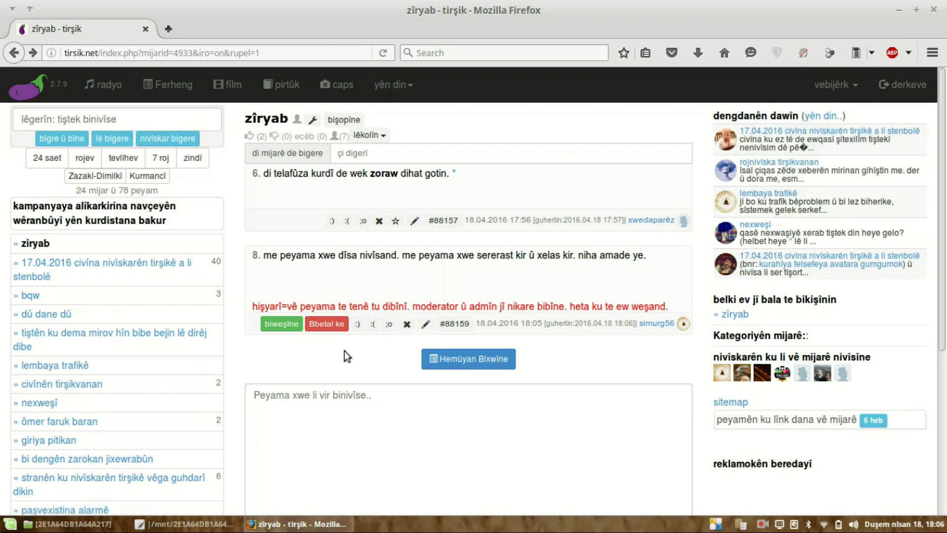
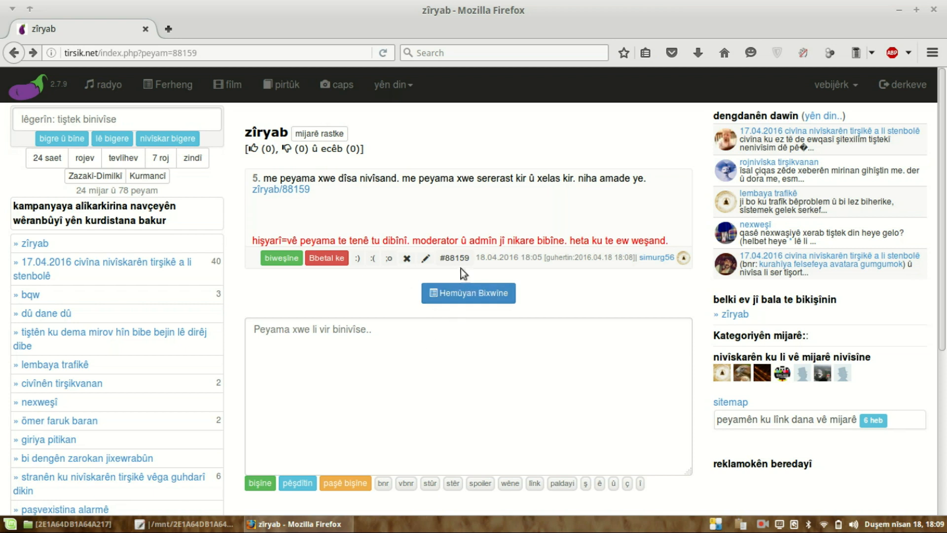
# Reopen message #88159 for editing and copy the topic name "civînên tirşikvanan" from the topic list
pyautogui.click(425, 258)
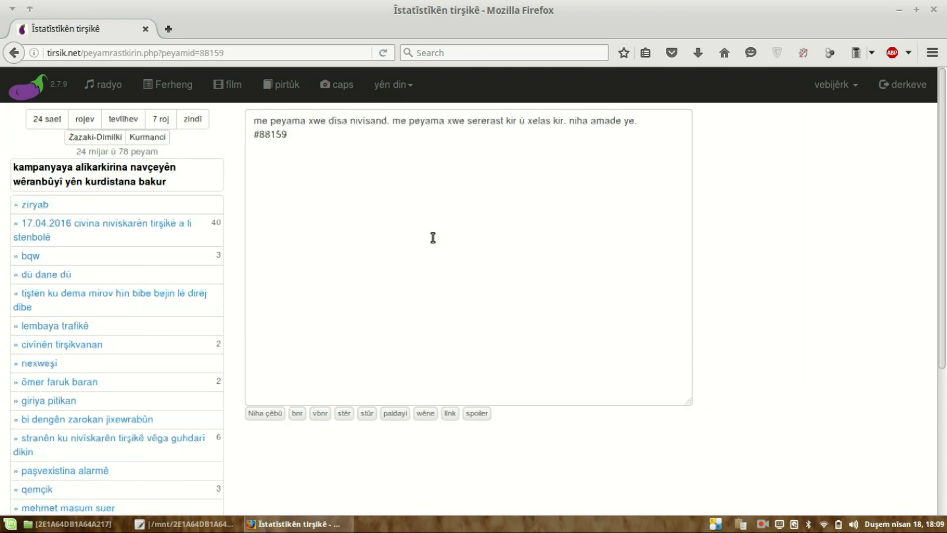
pyautogui.click(425, 203)
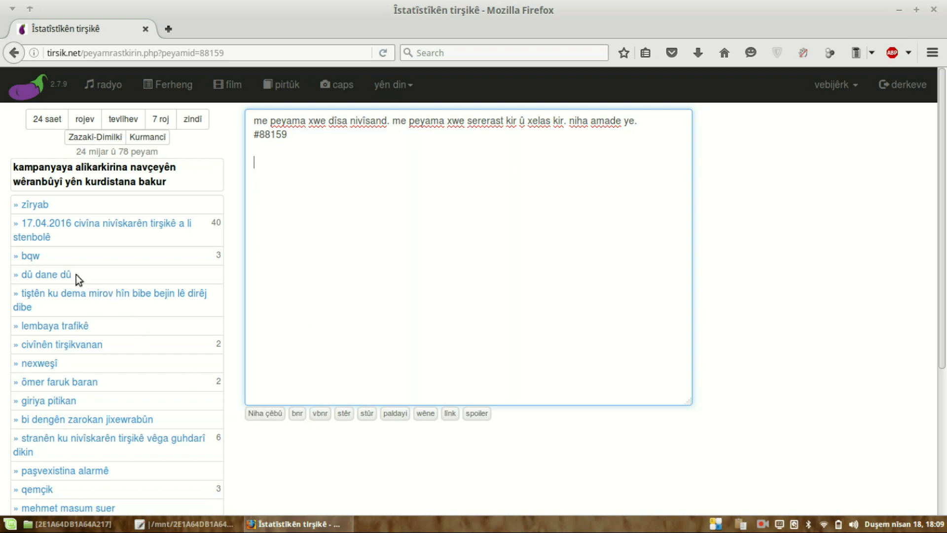
pyautogui.moveTo(108, 348); pyautogui.dragTo(23, 347)
pyautogui.hotkey('ctrl', 'c')
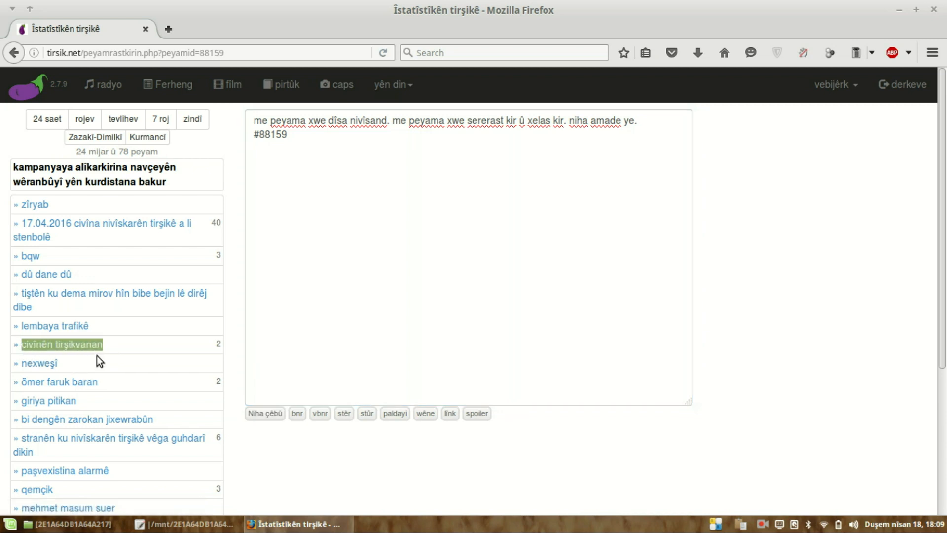
# Try adding two "(bnr: civînên tirşikvanan)" reference lines below #88159, and delete both
pyautogui.click(340, 323)
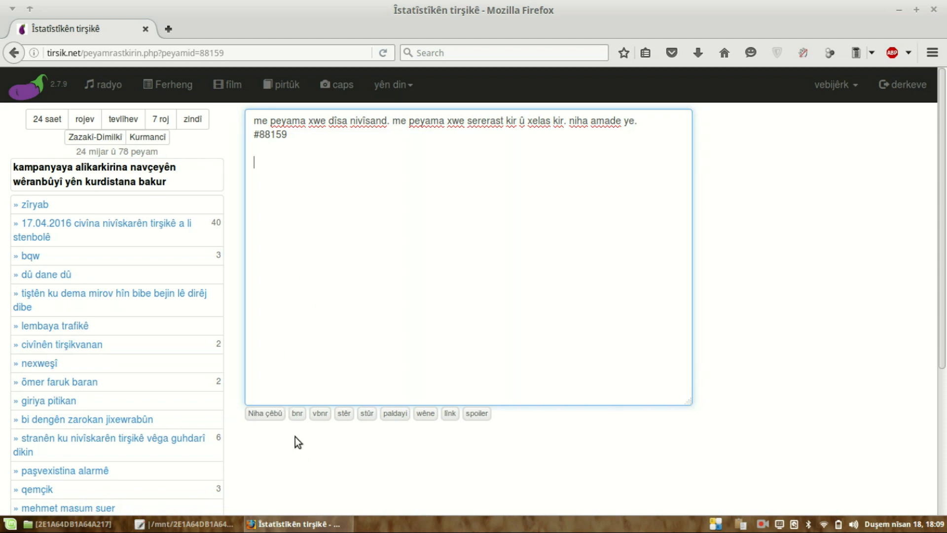
pyautogui.click(297, 417)
pyautogui.hotkey('ctrl', 'v')
pyautogui.press('End')
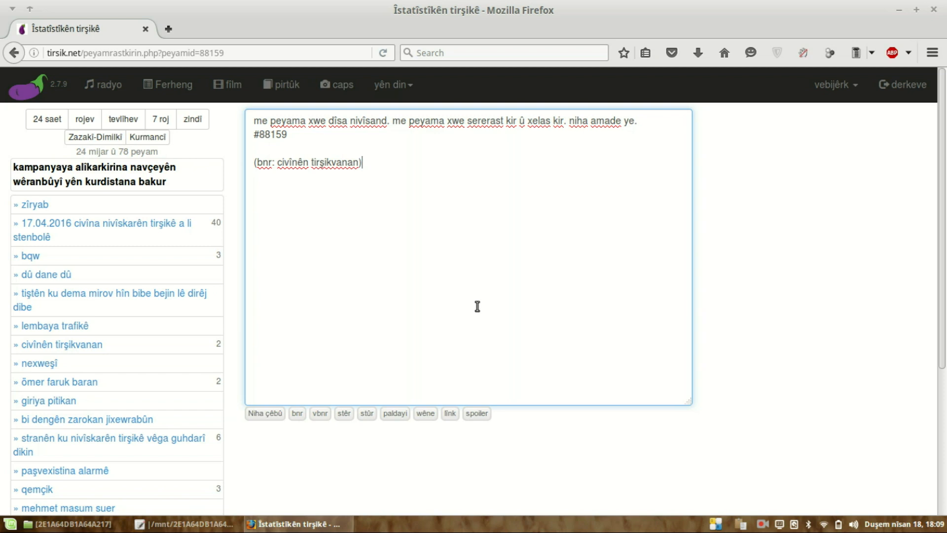
pyautogui.hotkey('ctrl', 'v')
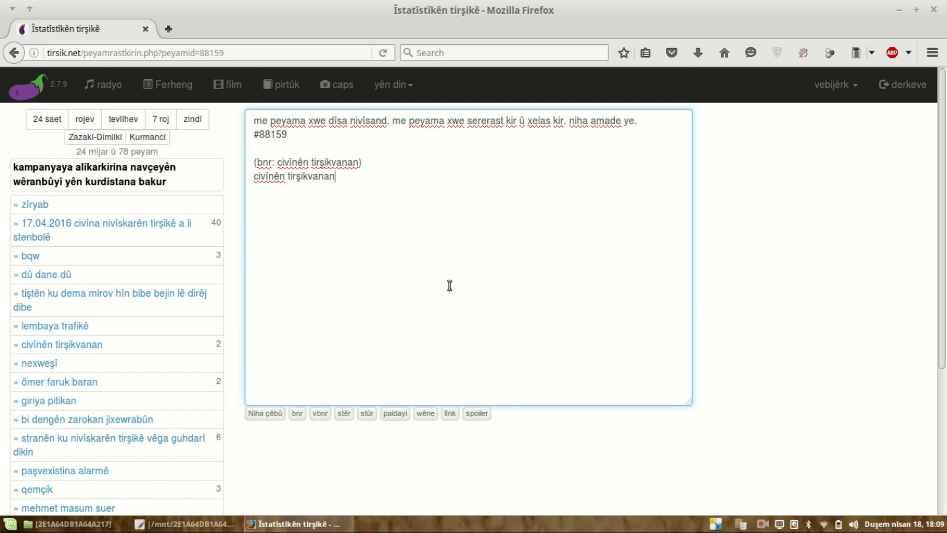
pyautogui.moveTo(340, 178); pyautogui.dragTo(252, 177)
pyautogui.hotkey('ctrl', 'c')
pyautogui.click(297, 413)
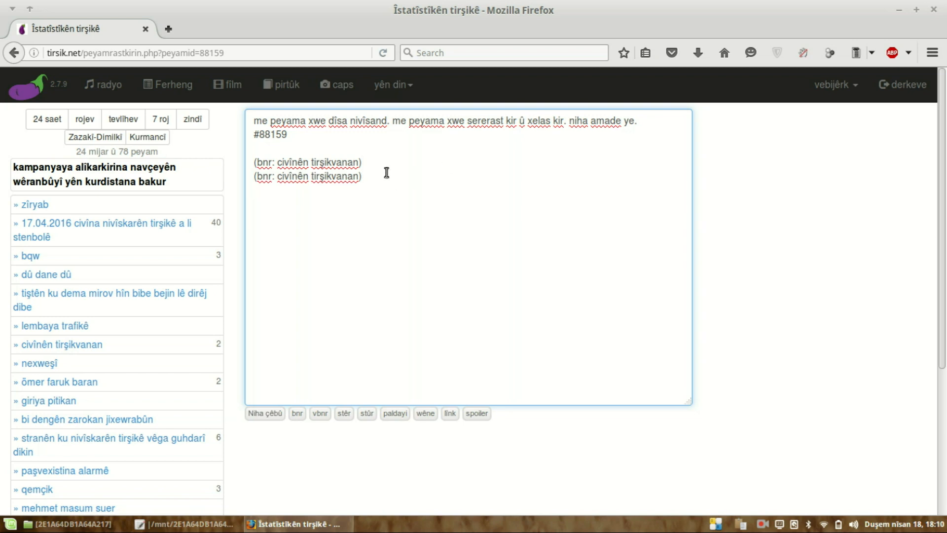
pyautogui.moveTo(385, 173); pyautogui.dragTo(201, 153)
pyautogui.press('BackSpace')
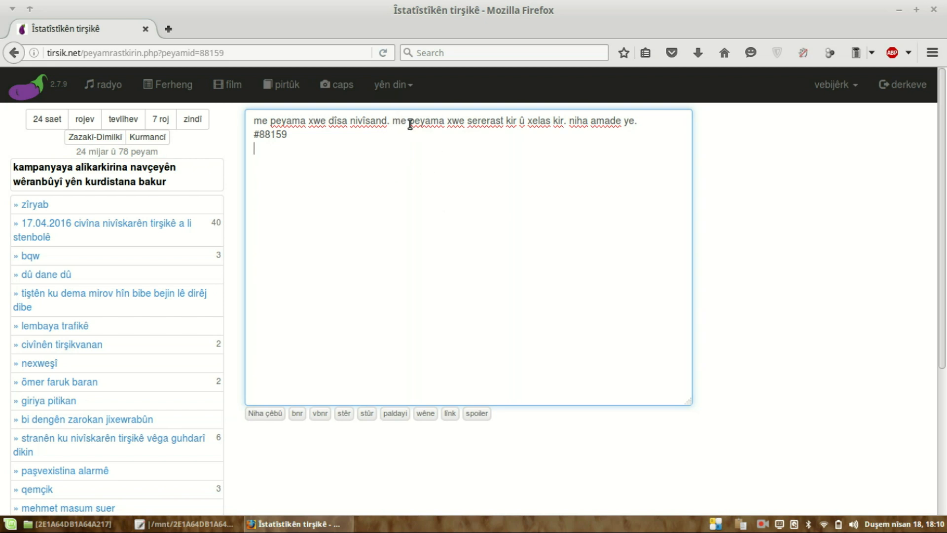
# Make the word "nivîsand" a bnr reference and add two lines reading "civînên tirşikvanan" below #88159
pyautogui.doubleClick(374, 122)
pyautogui.click(298, 414)
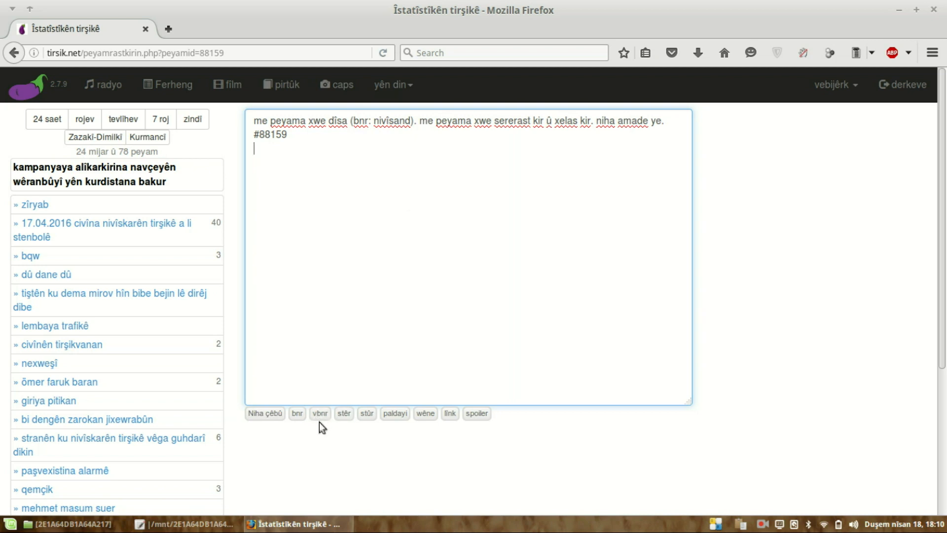
pyautogui.press('Return')
pyautogui.hotkey('ctrl', 'v')
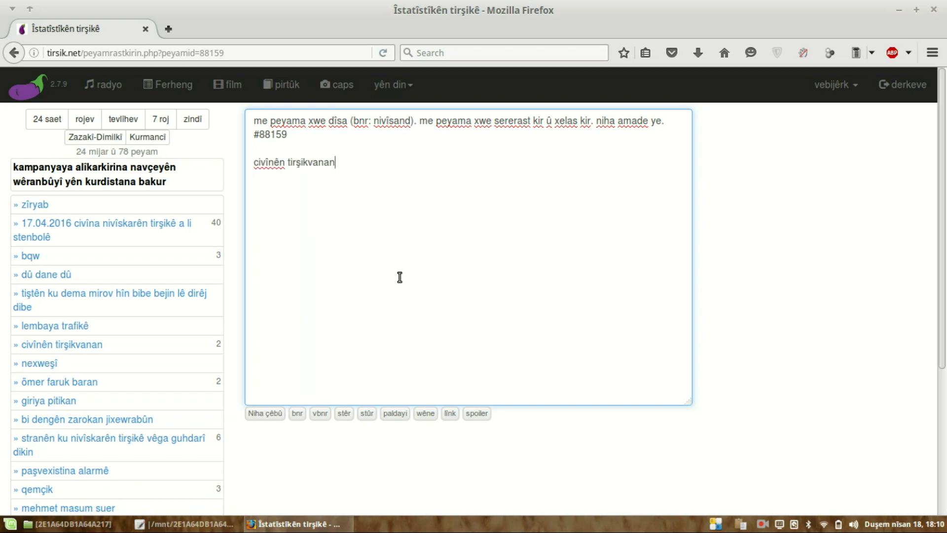
pyautogui.press('Return')
pyautogui.hotkey('ctrl', 'v')
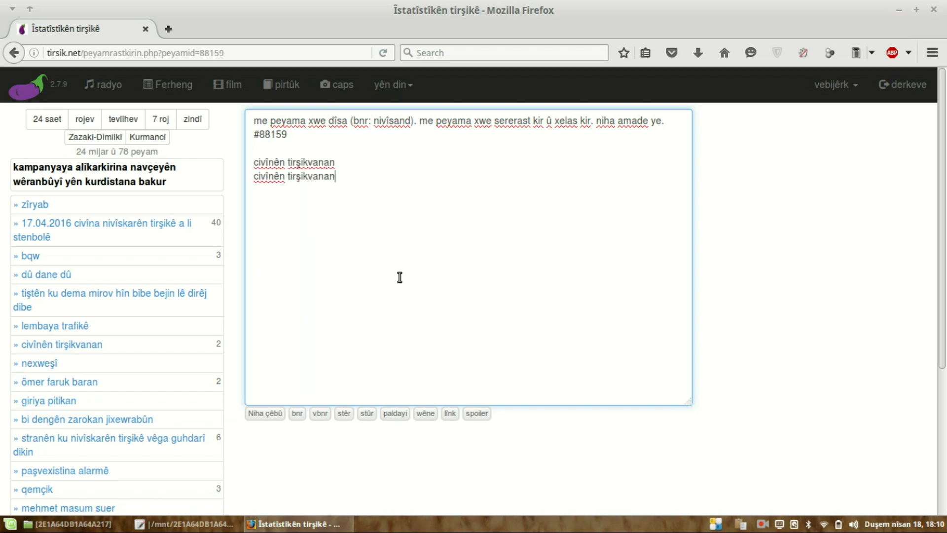
# Format the first "civînên tirşikvanan" line as a bnr reference and the second as vbnr, and save the message
pyautogui.doubleClick(270, 167)
pyautogui.click(270, 169)
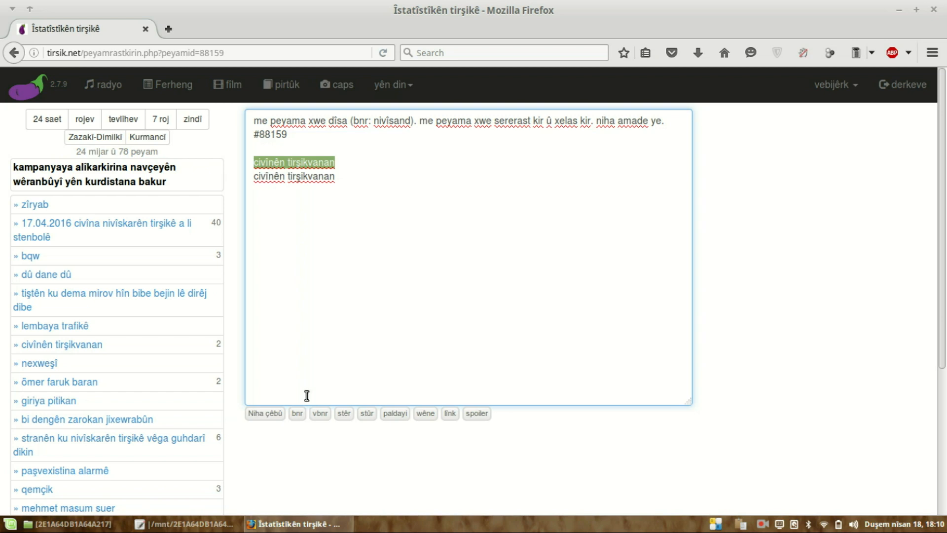
pyautogui.click(297, 413)
pyautogui.tripleClick(277, 176)
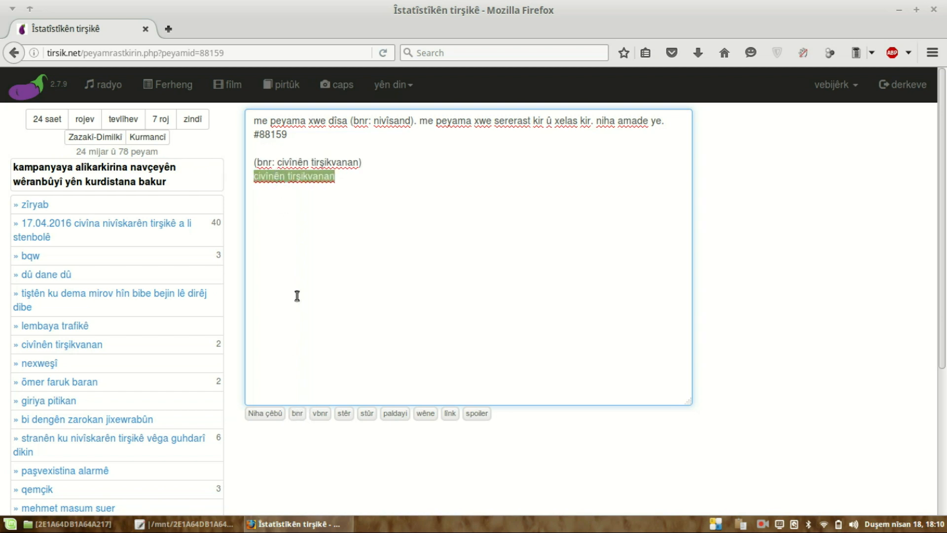
pyautogui.click(320, 413)
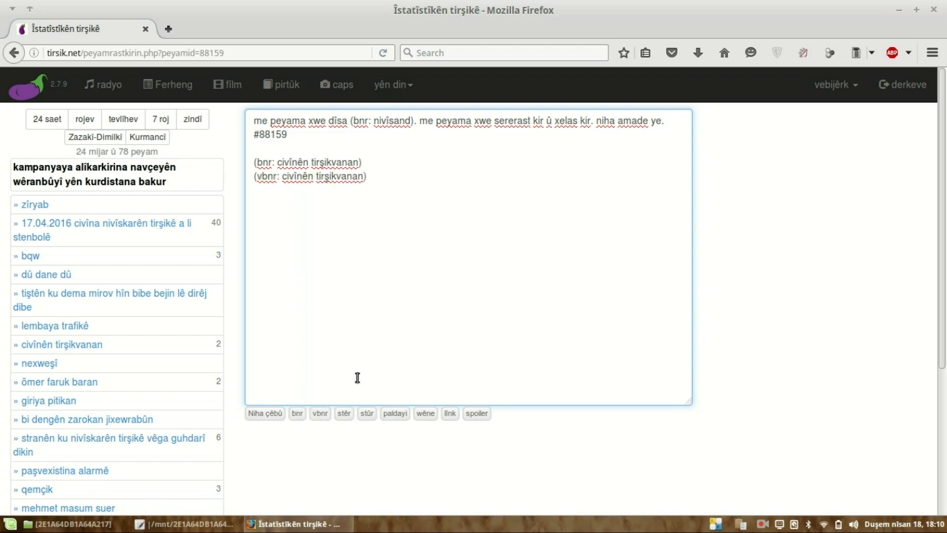
pyautogui.click(269, 413)
pyautogui.press('Return')
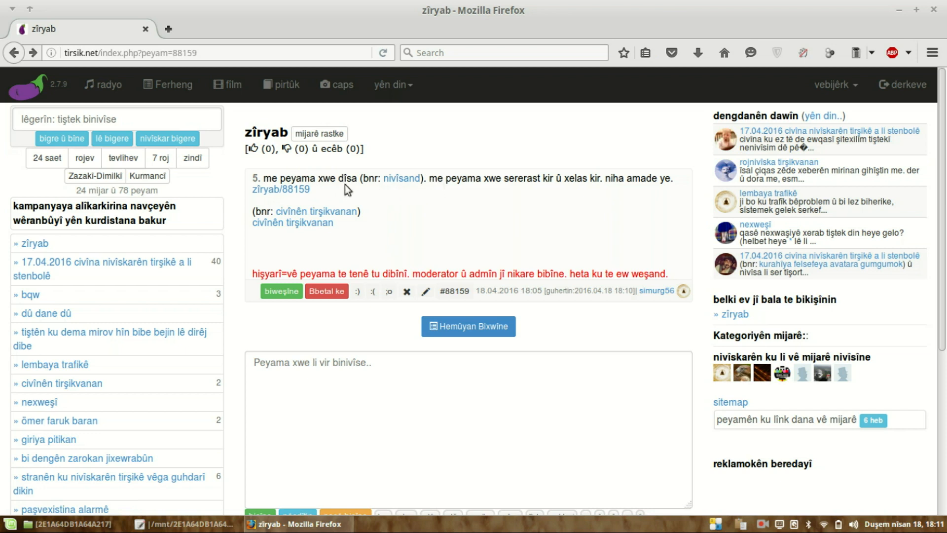
# Change the reference on "nivîsand" in the message's first line to vbnr and save the edit
pyautogui.moveTo(364, 178); pyautogui.dragTo(379, 179)
pyautogui.click(376, 184)
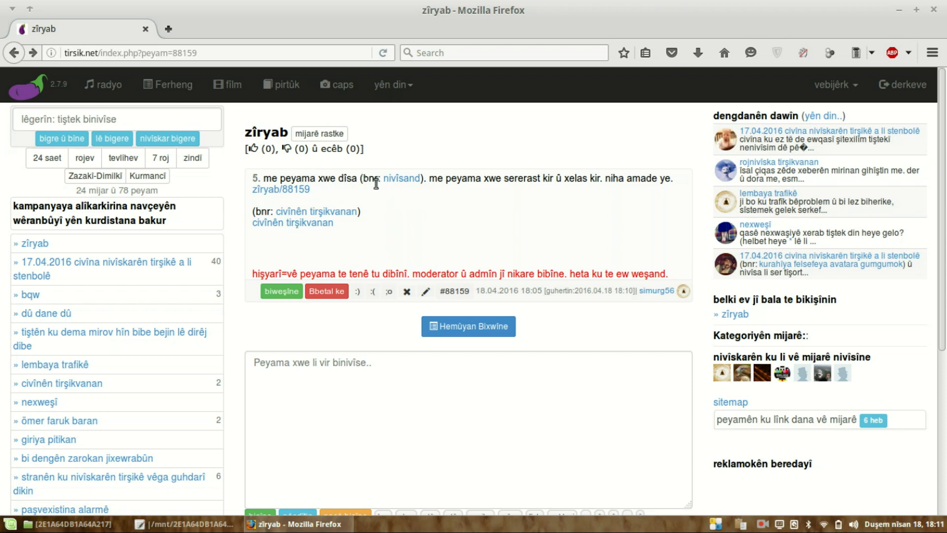
pyautogui.click(425, 292)
pyautogui.click(354, 121)
pyautogui.write('v')
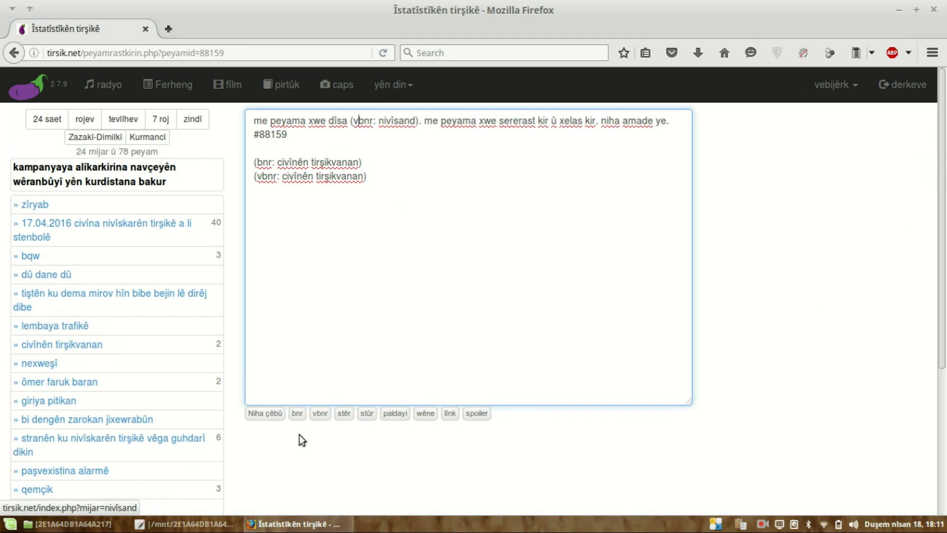
pyautogui.click(275, 421)
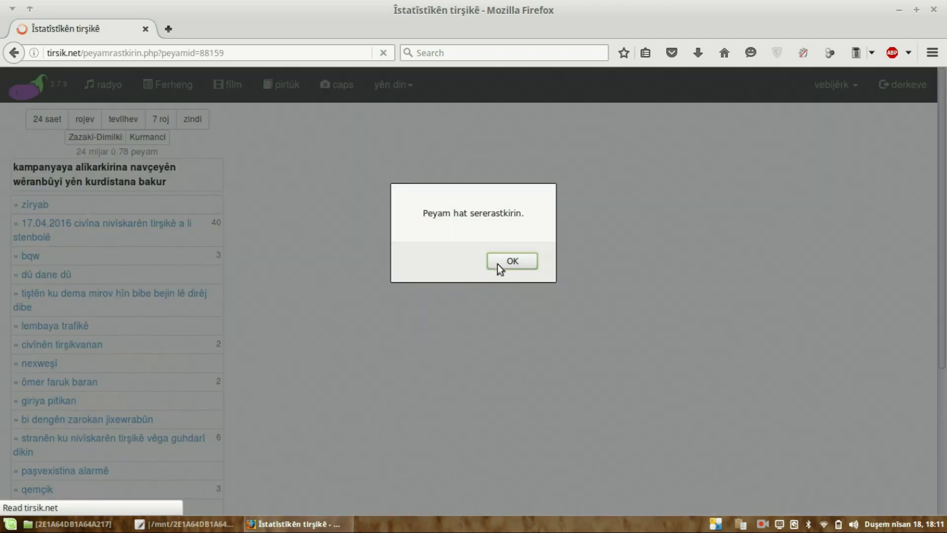
# Reopen message #88159 for editing and add the line "ez ê niha stêrkek bidim." below the two references
pyautogui.click(498, 265)
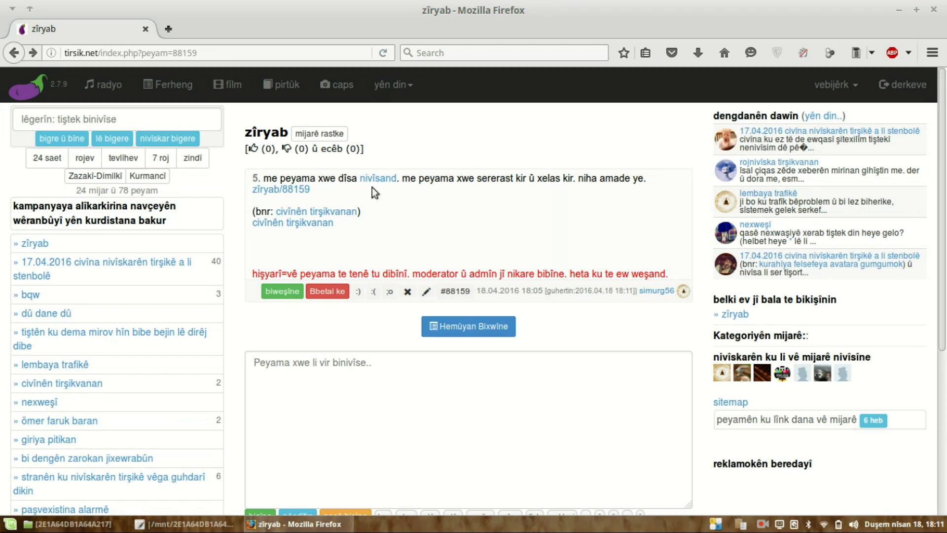
pyautogui.click(427, 292)
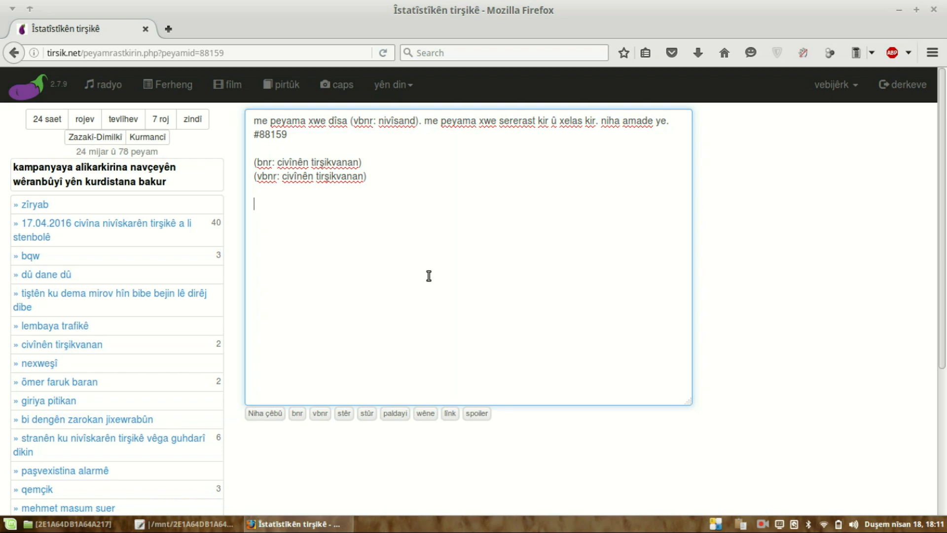
pyautogui.write('ez ê niha stêrkek bidimç')
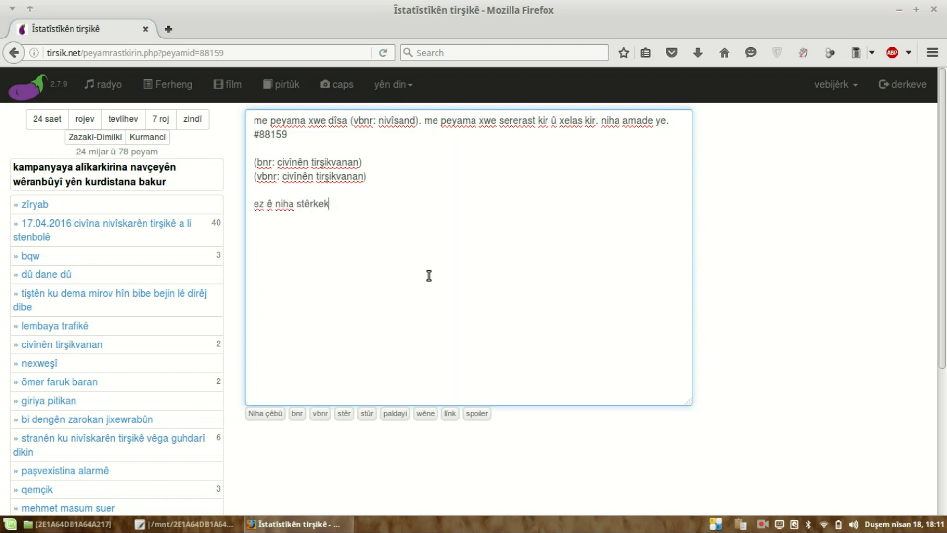
pyautogui.press('BackSpace')
pyautogui.press('BackSpace')
pyautogui.write('.')
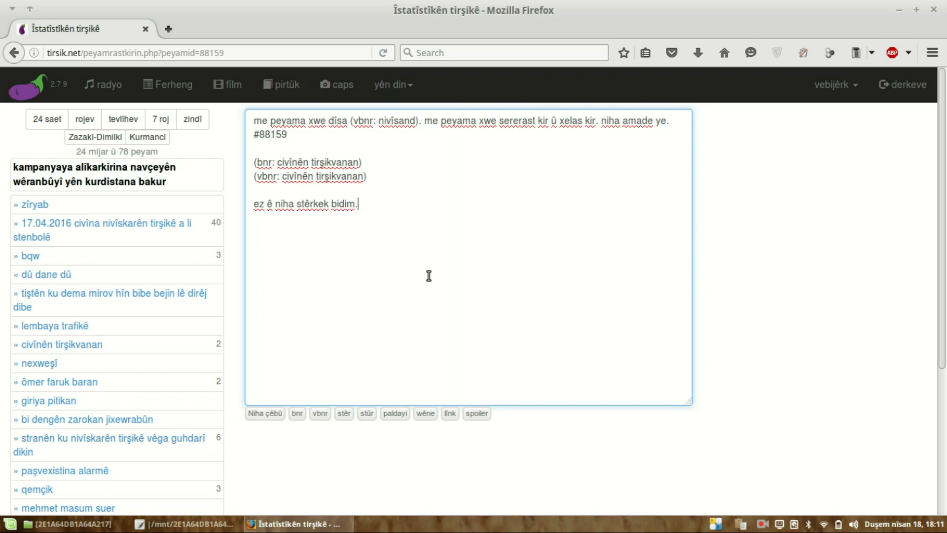
# Add a stêr note reading "min henek kir. pê bawer nekin" after "bidim.", save the message and view the note
pyautogui.click(345, 415)
pyautogui.press('Left')
pyautogui.write('min henek kir')
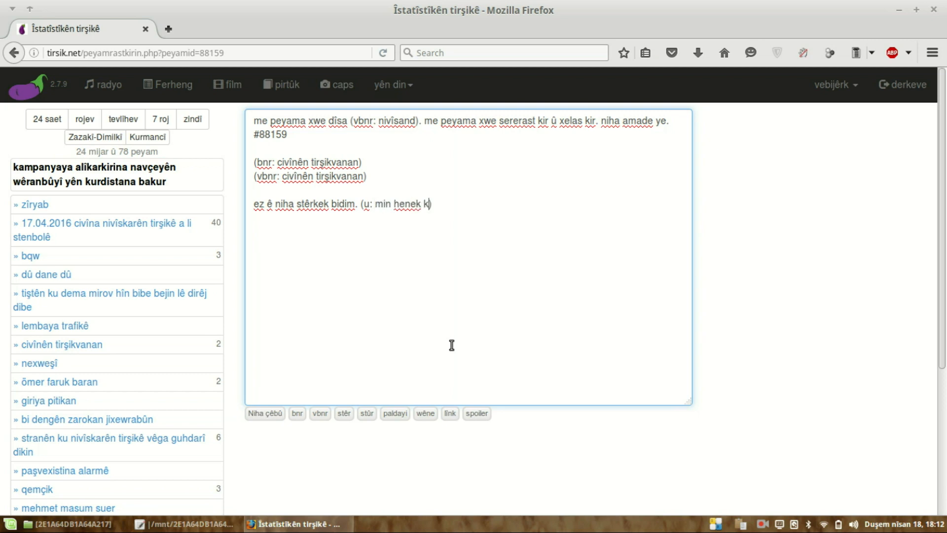
pyautogui.write('. pê bawer n')
pyautogui.write('eaki')
pyautogui.press('BackSpace')
pyautogui.press('BackSpace')
pyautogui.press('BackSpace')
pyautogui.press('BackSpace')
pyautogui.write('ekin')
pyautogui.click(558, 281)
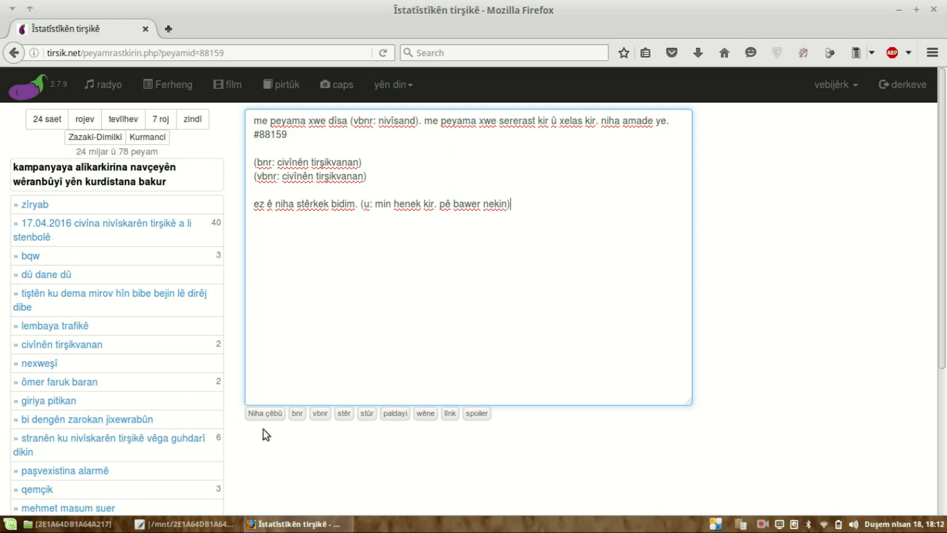
pyautogui.click(265, 415)
pyautogui.click(512, 260)
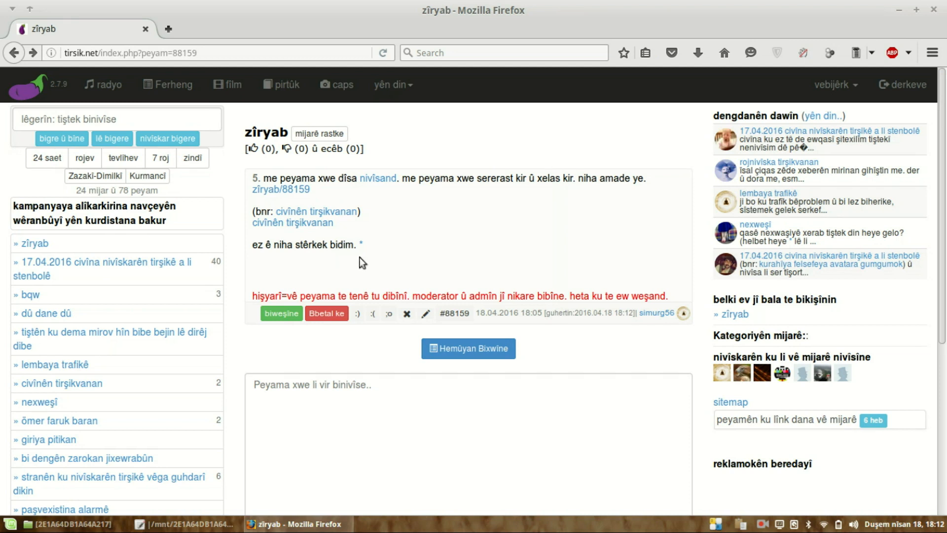
pyautogui.moveTo(362, 246)
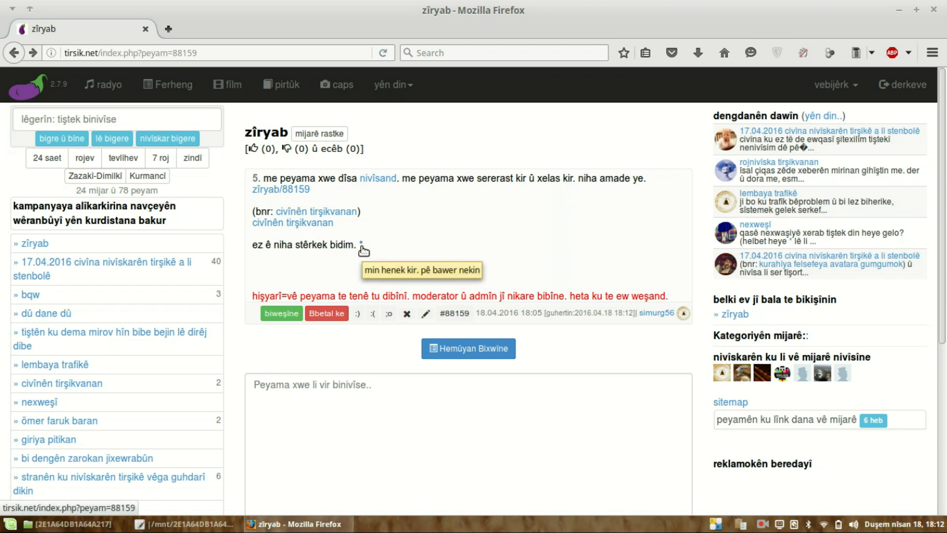
# Replace the stêr note after "bidim." with ":)", save the message and dismiss the low disk space notification
pyautogui.click(425, 314)
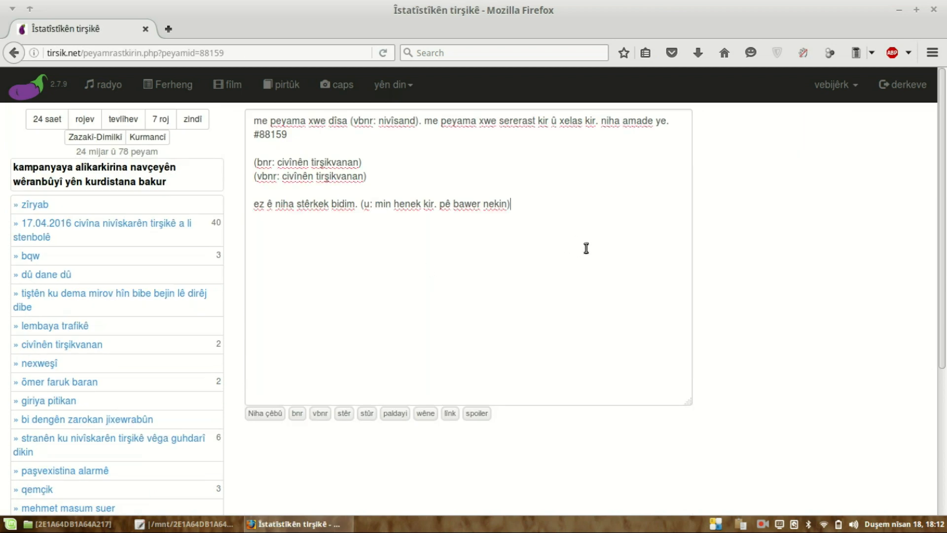
pyautogui.write(':)')
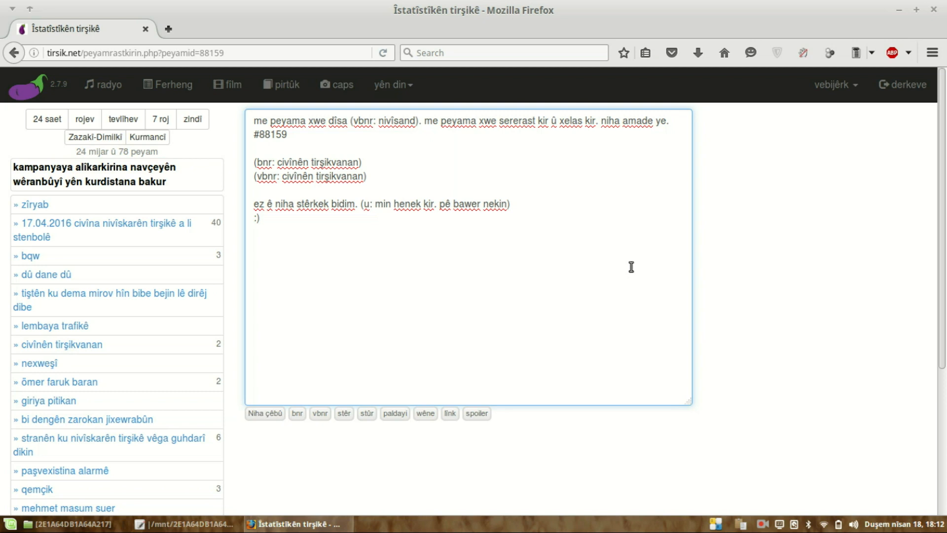
pyautogui.hotkey('ctrl', 'shift', 'Left')
pyautogui.hotkey('ctrl', 'shift', 'Left')
pyautogui.hotkey('ctrl', 'shift', 'Left')
pyautogui.hotkey('ctrl', 'shift', 'Left')
pyautogui.hotkey('ctrl', 'shift', 'Left')
pyautogui.hotkey('ctrl', 'shift', 'Left')
pyautogui.hotkey('ctrl', 'shift', 'Left')
pyautogui.hotkey('ctrl', 'shift', 'Left')
pyautogui.press('BackSpace')
pyautogui.write(':)')
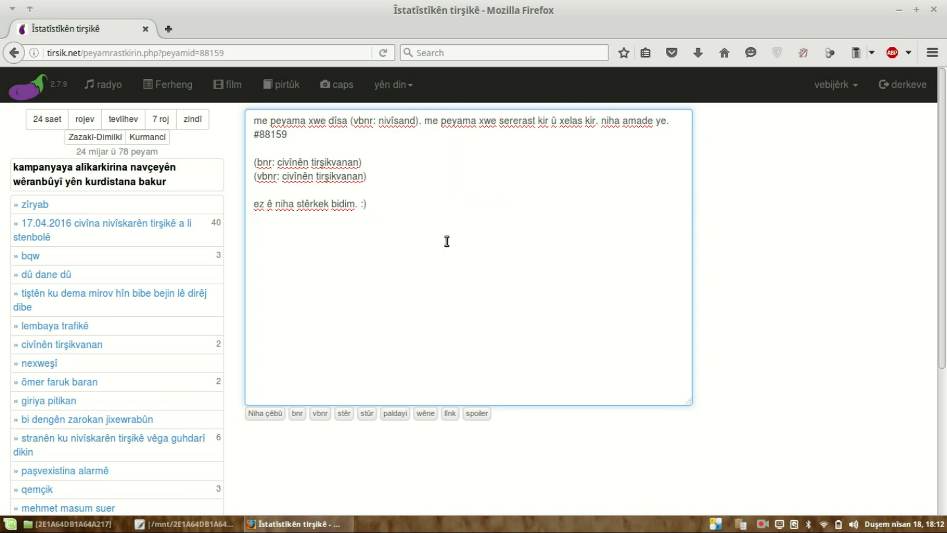
pyautogui.click(273, 421)
pyautogui.click(273, 417)
pyautogui.press('Return')
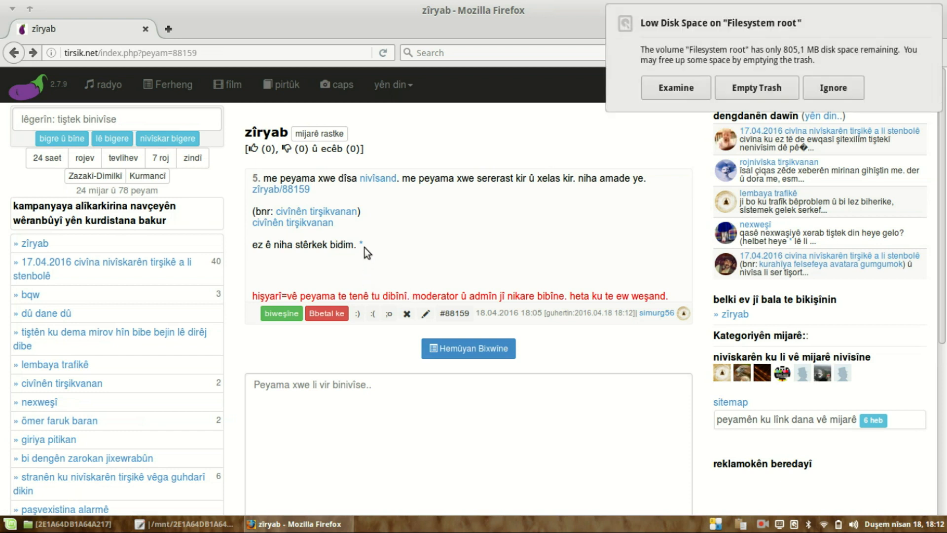
pyautogui.click(823, 95)
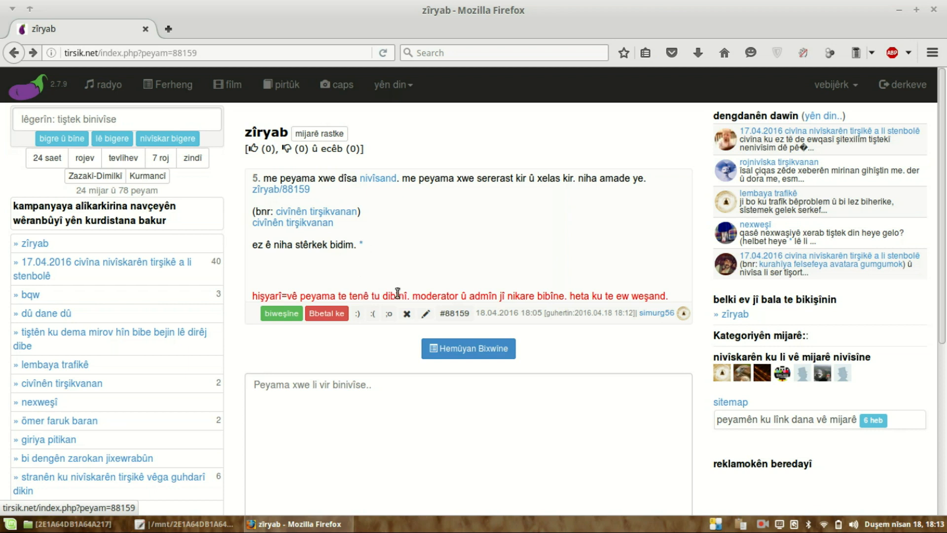
# Add a stûr-formatted line reading "nivîsek qalind na jî stûr" at the end of message #88159 and save it
pyautogui.click(425, 315)
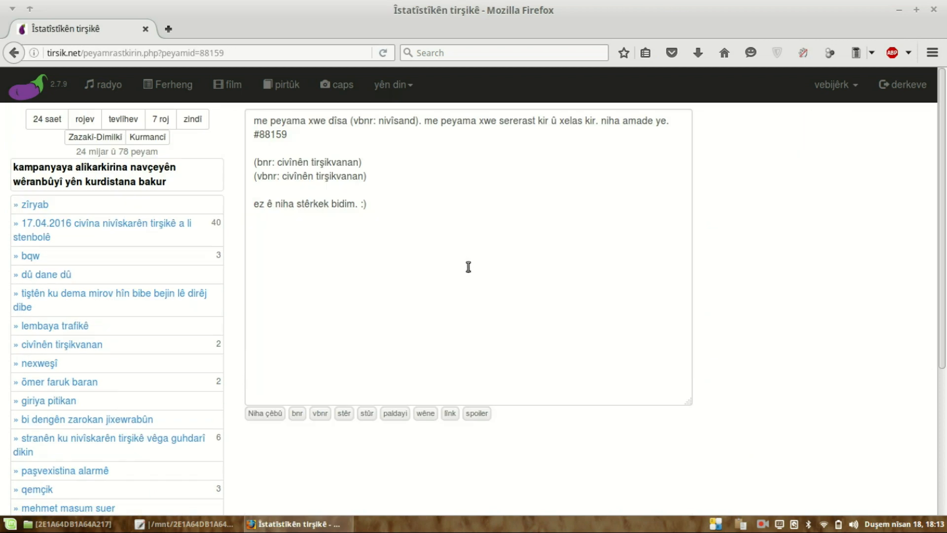
pyautogui.click(367, 417)
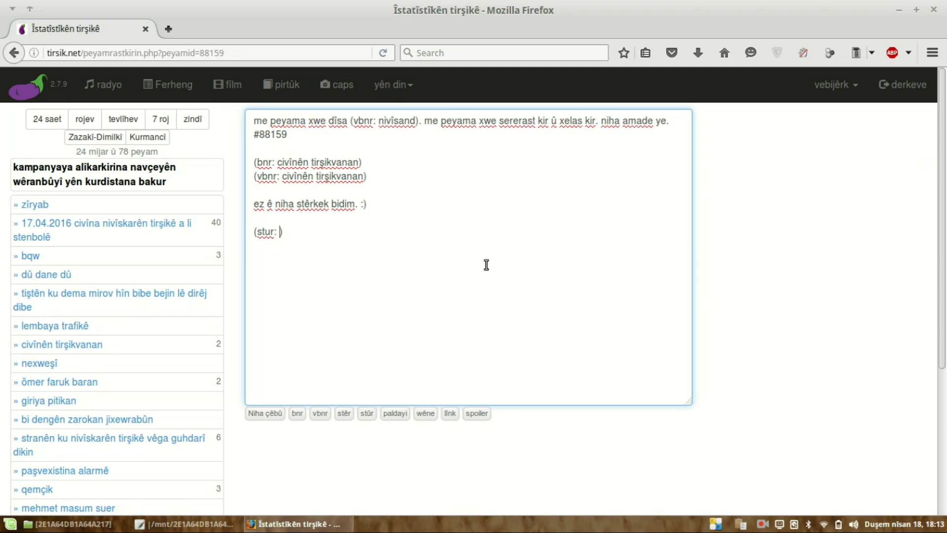
pyautogui.write('nivîsek qalinf')
pyautogui.press('BackSpace')
pyautogui.write('d')
pyautogui.press('BackSpace')
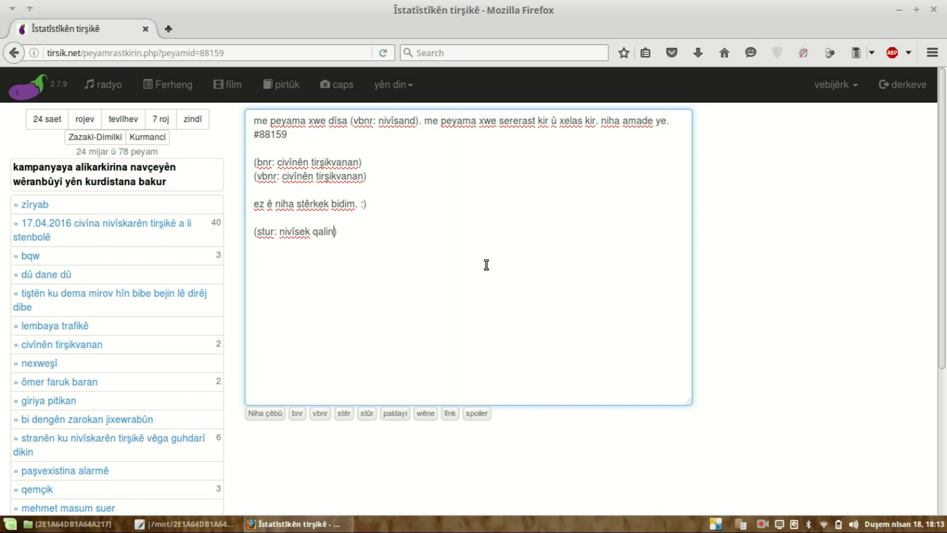
pyautogui.write('d na jî stûr')
pyautogui.click(274, 414)
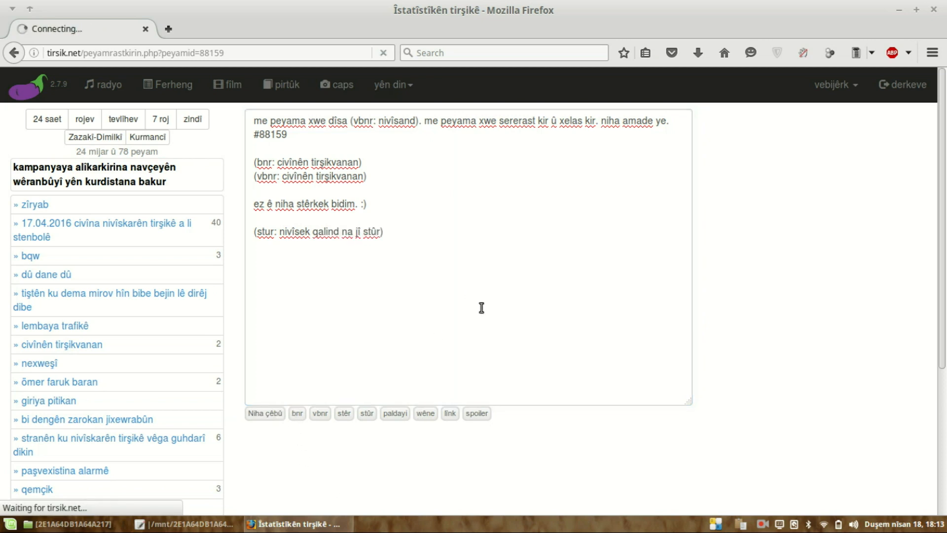
pyautogui.press('Return')
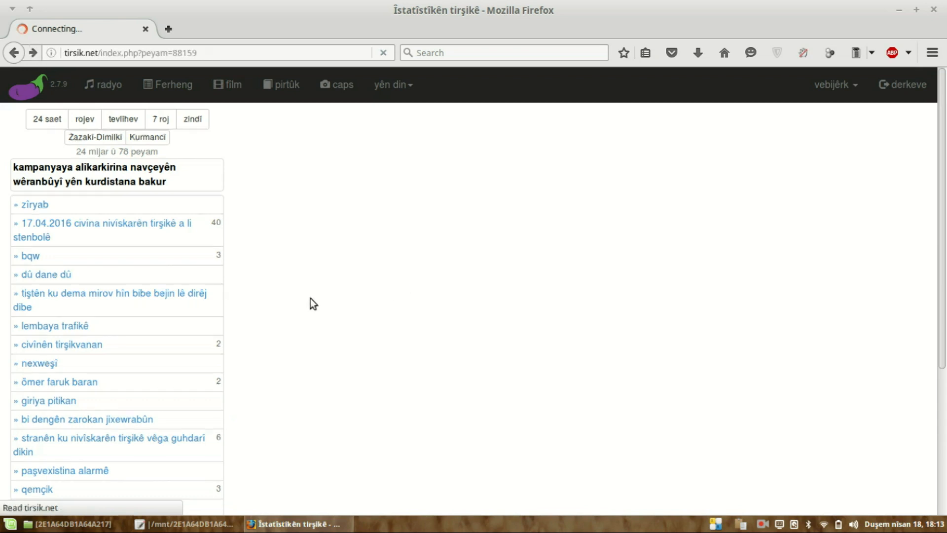
pyautogui.moveTo(256, 266); pyautogui.dragTo(341, 267)
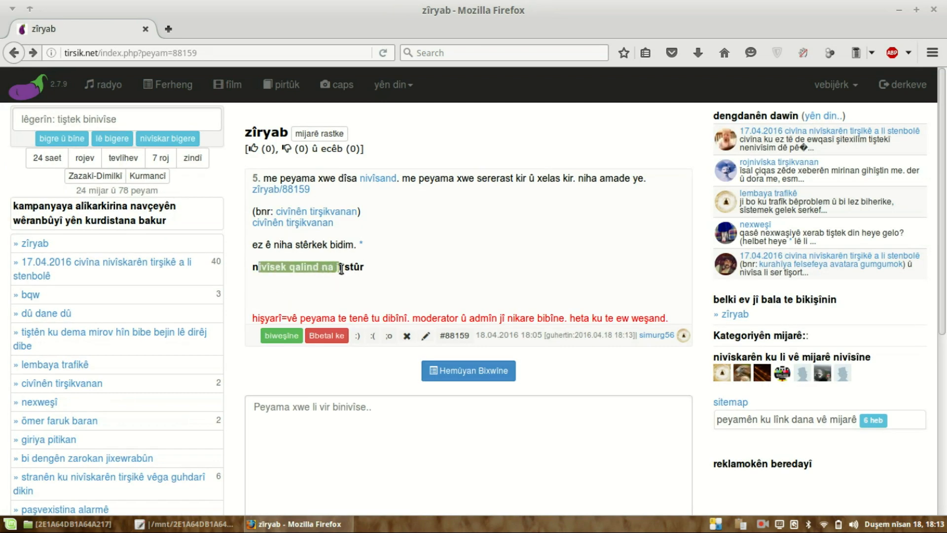
pyautogui.click(347, 280)
# Add a paldayi-formatted line reading "bila nivîsa me paldayî be" at the end of message #88159 and save it
pyautogui.click(426, 334)
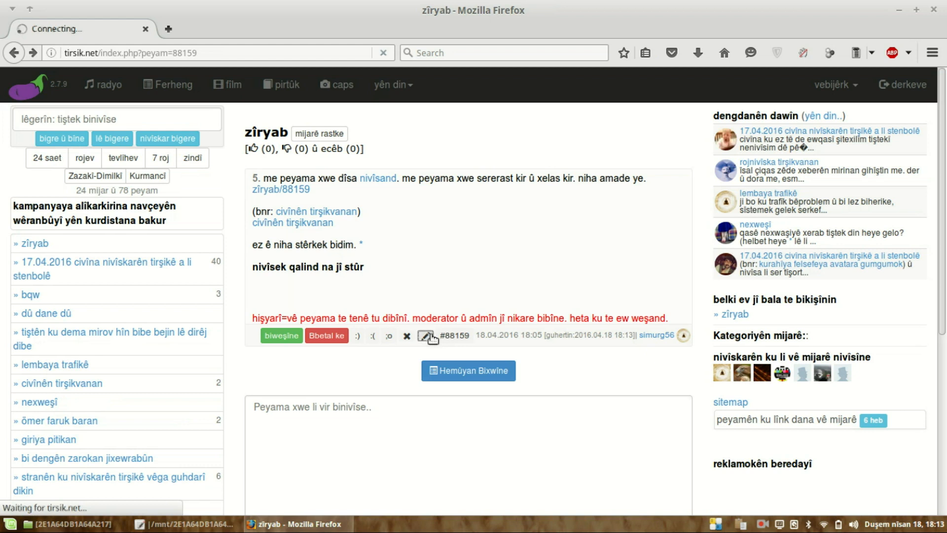
pyautogui.click(437, 275)
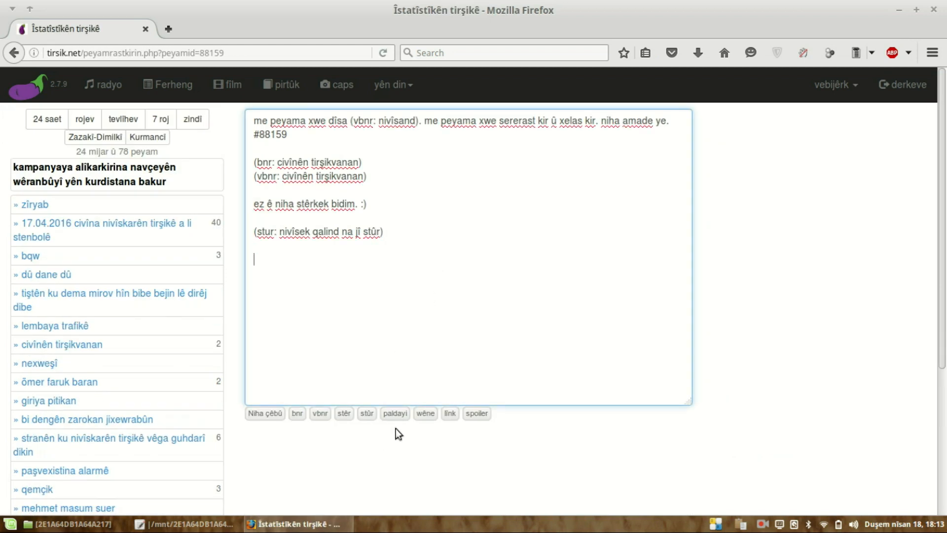
pyautogui.click(402, 415)
pyautogui.press('Left')
pyautogui.write('bila jivîsa')
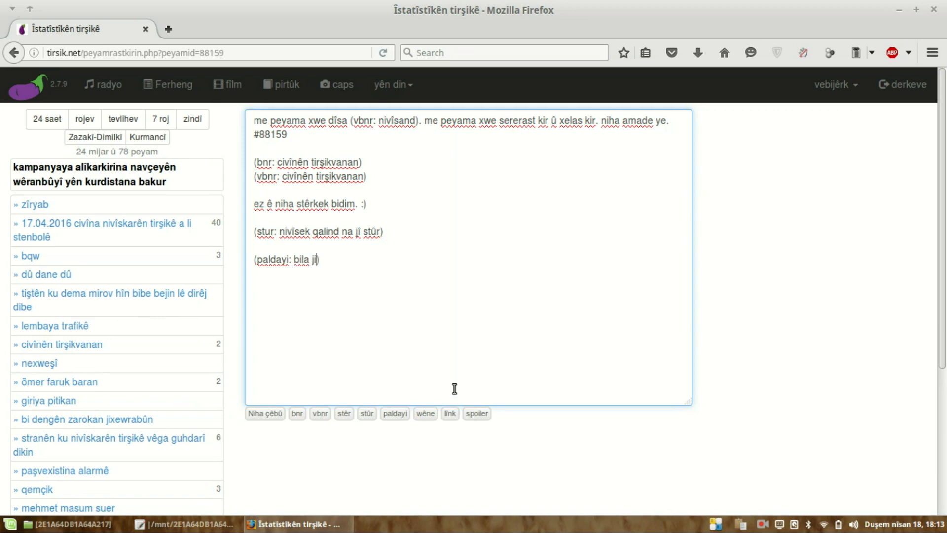
pyautogui.write(' me')
pyautogui.hotkey('ctrl', 'Left')
pyautogui.hotkey('ctrl', 'Left')
pyautogui.press('Delete')
pyautogui.write('n')
pyautogui.press('End')
pyautogui.press('Left')
pyautogui.write('paldayî ')
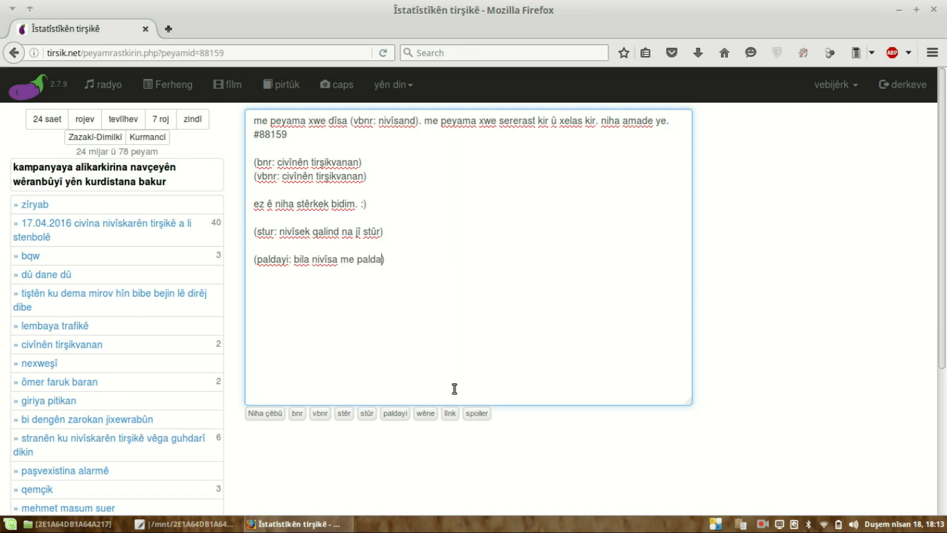
pyautogui.write('be')
pyautogui.click(256, 417)
pyautogui.press('Return')
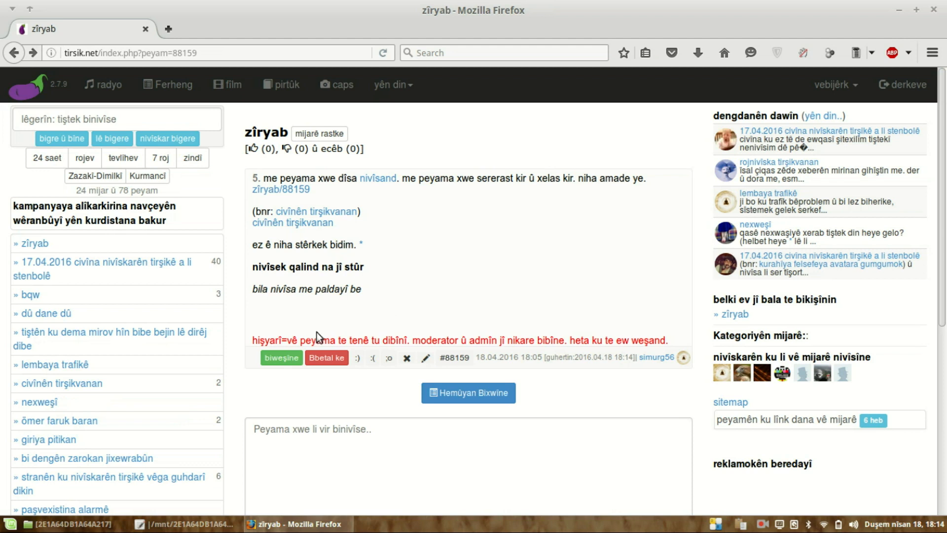
pyautogui.moveTo(258, 290); pyautogui.dragTo(325, 297)
pyautogui.click(325, 298)
pyautogui.moveTo(262, 290); pyautogui.dragTo(352, 292)
pyautogui.click(363, 294)
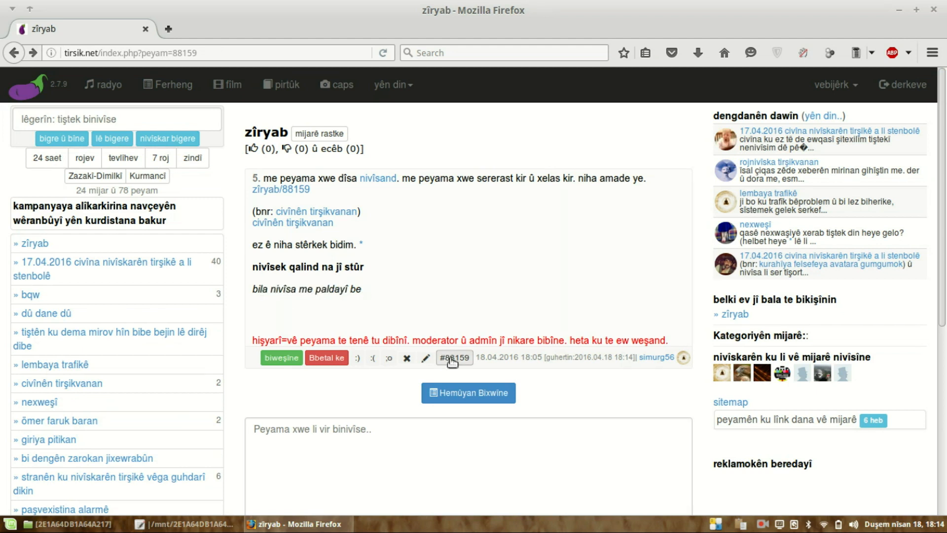
# Reopen message #88159 for editing and insert a wêne tag below the paldayi line
pyautogui.click(426, 358)
pyautogui.click(489, 281)
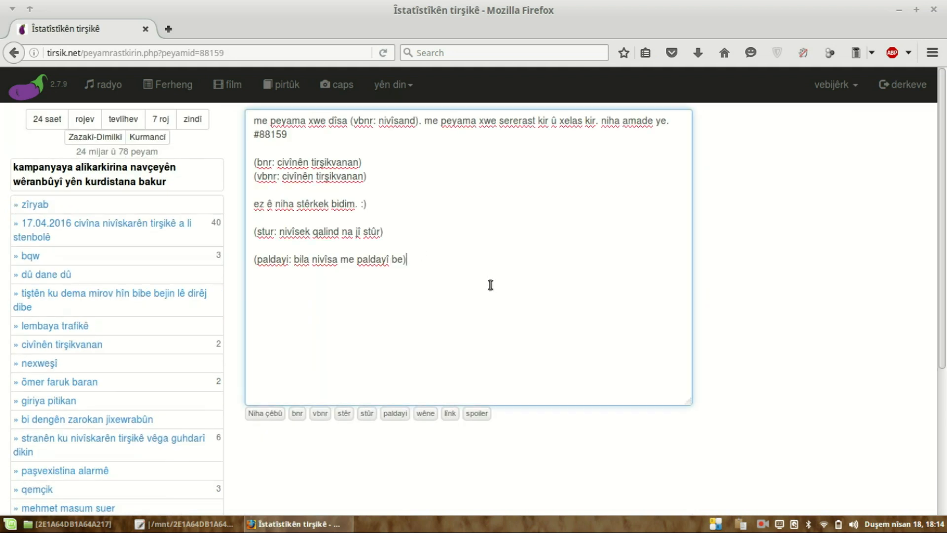
pyautogui.click(428, 416)
pyautogui.click(169, 29)
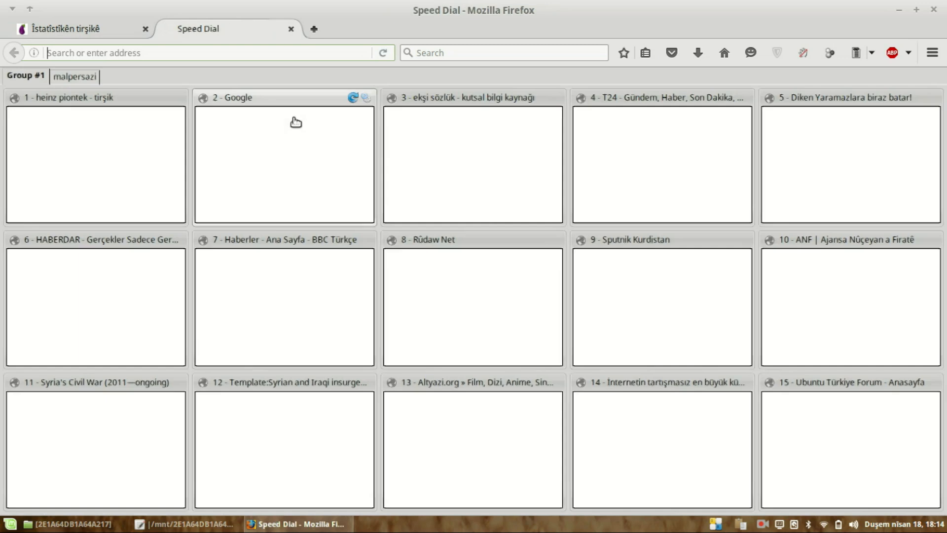
pyautogui.click(609, 294)
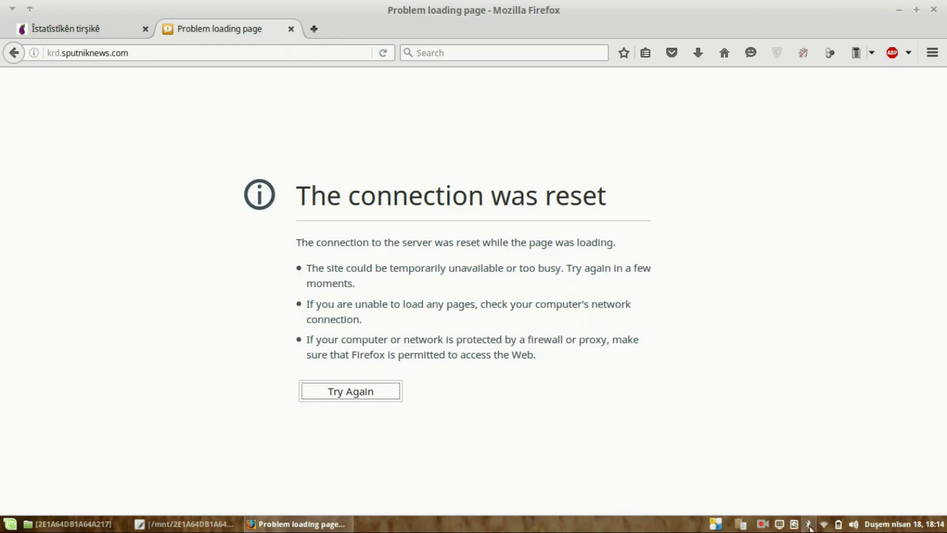
pyautogui.hotkey('ctrl', 'w')
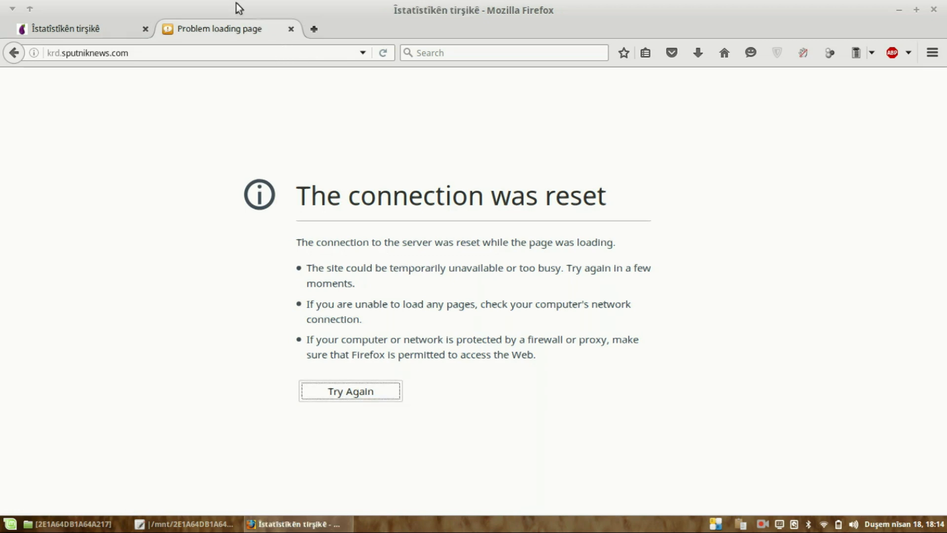
# Open Rûdaw Net in a new tab and go to the article "FLAŞ – Rojavayê Kurdistanê li paytextek Ewropayê ofîs vekir!"
pyautogui.click(182, 24)
pyautogui.click(498, 320)
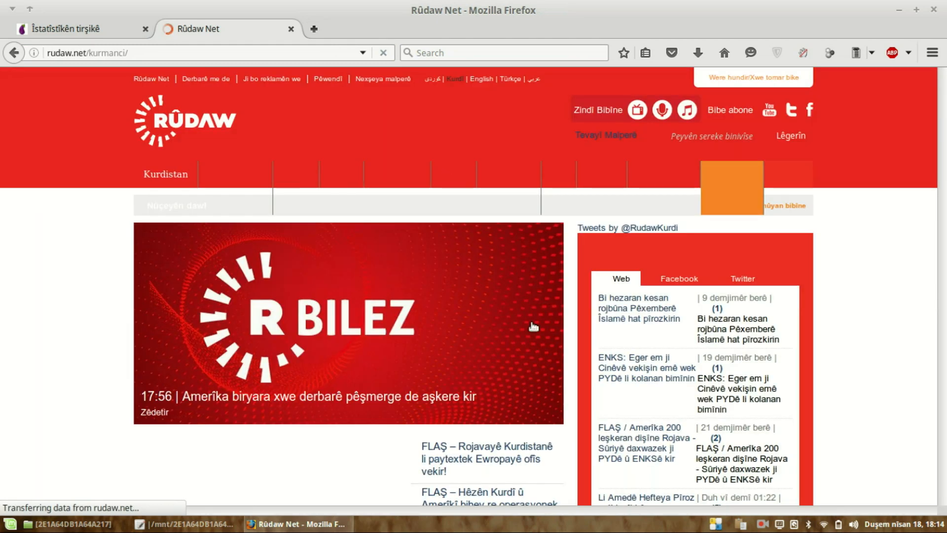
pyautogui.scroll(-4, 542, 219)
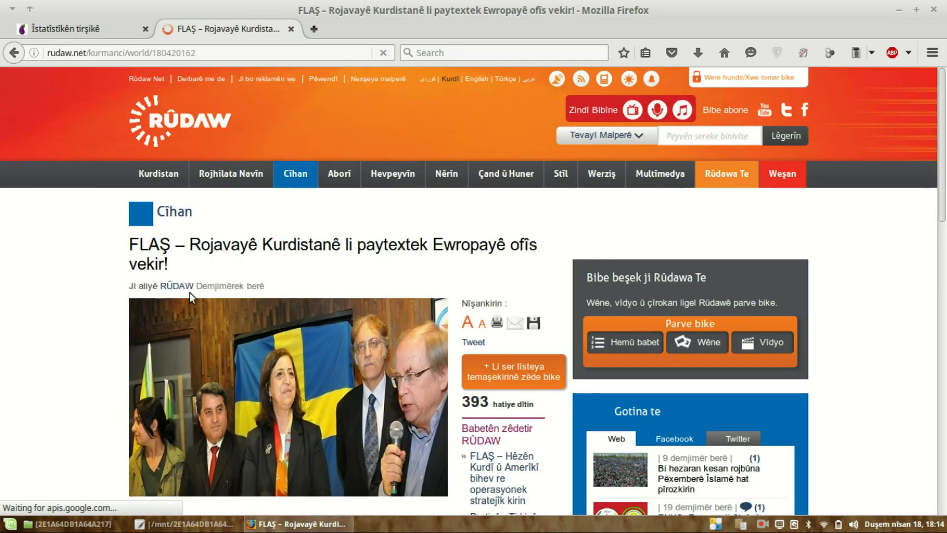
pyautogui.scroll(-4, 148, 286)
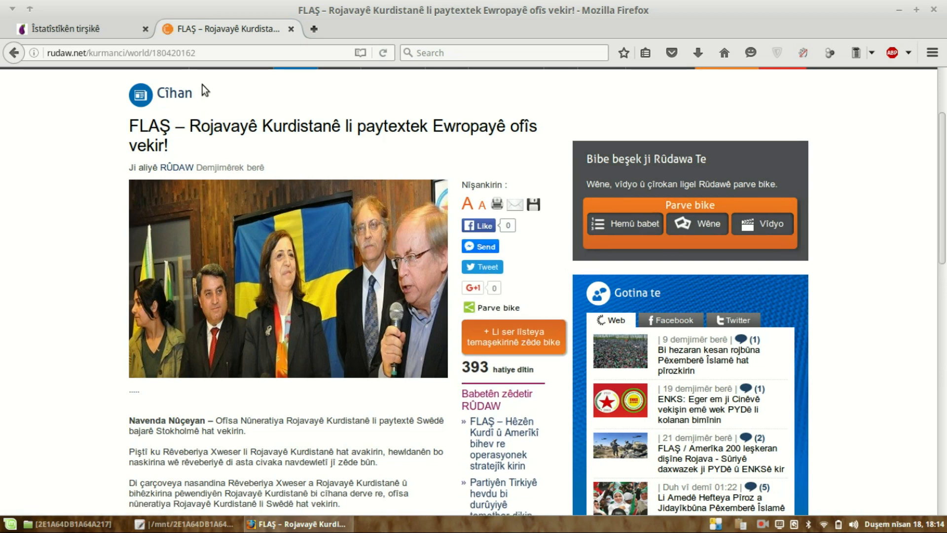
# Copy the image address of the main photo in the Rûdaw article
pyautogui.click(172, 54)
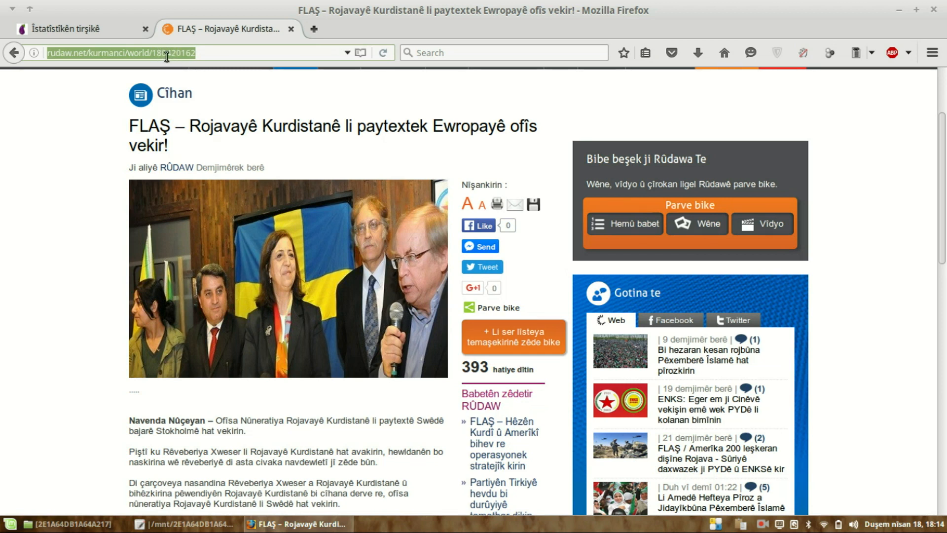
pyautogui.click(297, 281)
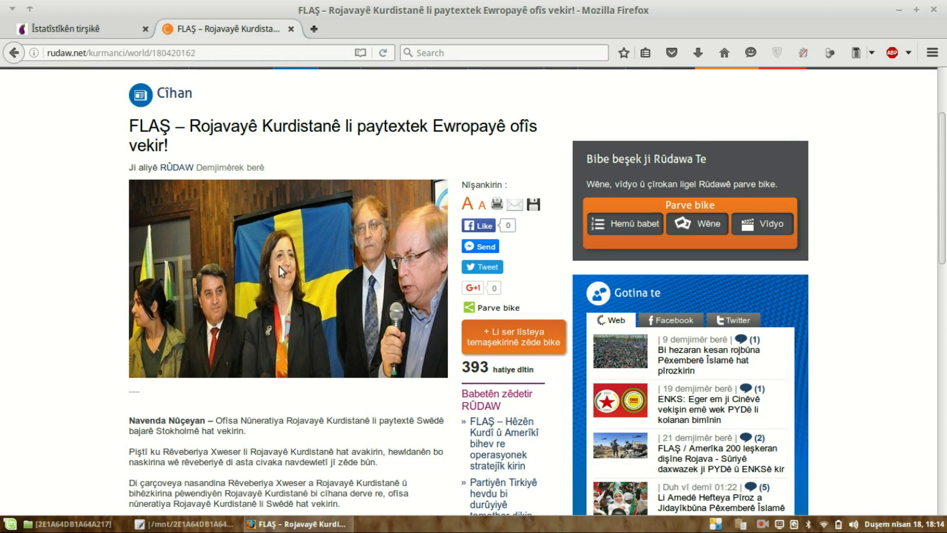
pyautogui.rightClick(280, 253)
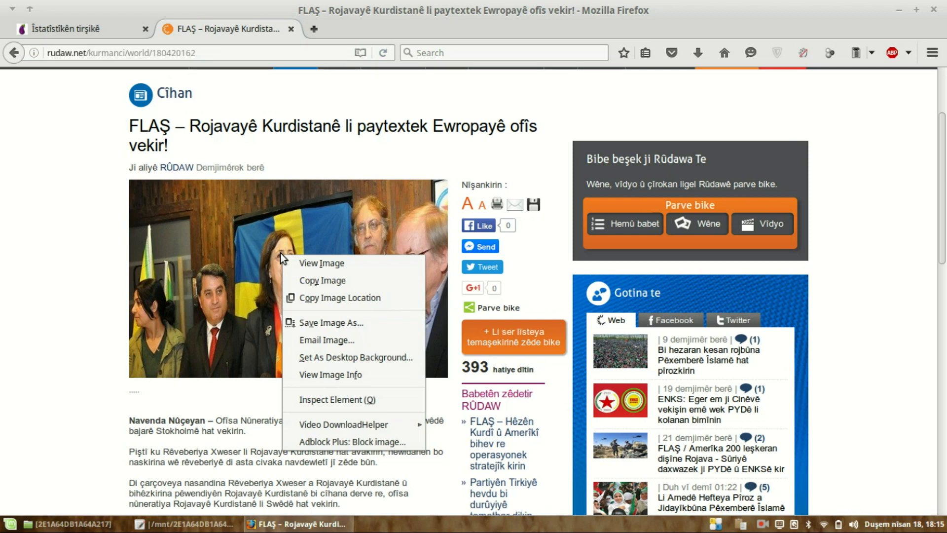
pyautogui.click(355, 300)
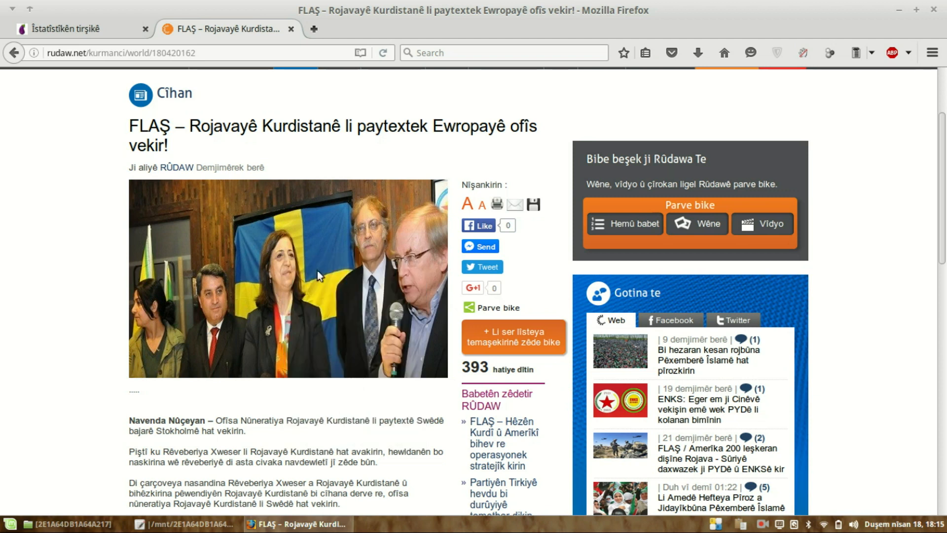
# Open the copied image address in a new tab to view the photo on its own, and close that tab
pyautogui.click(314, 29)
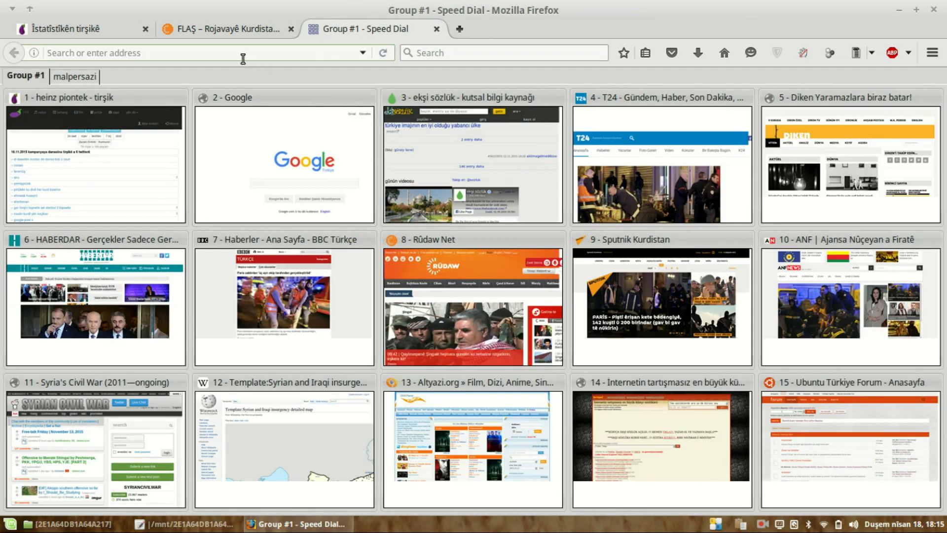
pyautogui.rightClick(243, 58)
pyautogui.click(278, 124)
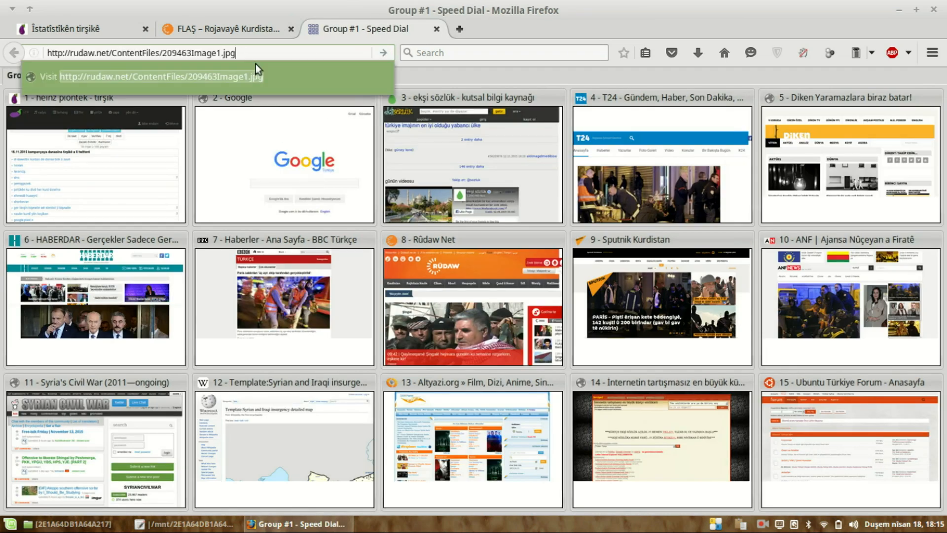
pyautogui.press('Return')
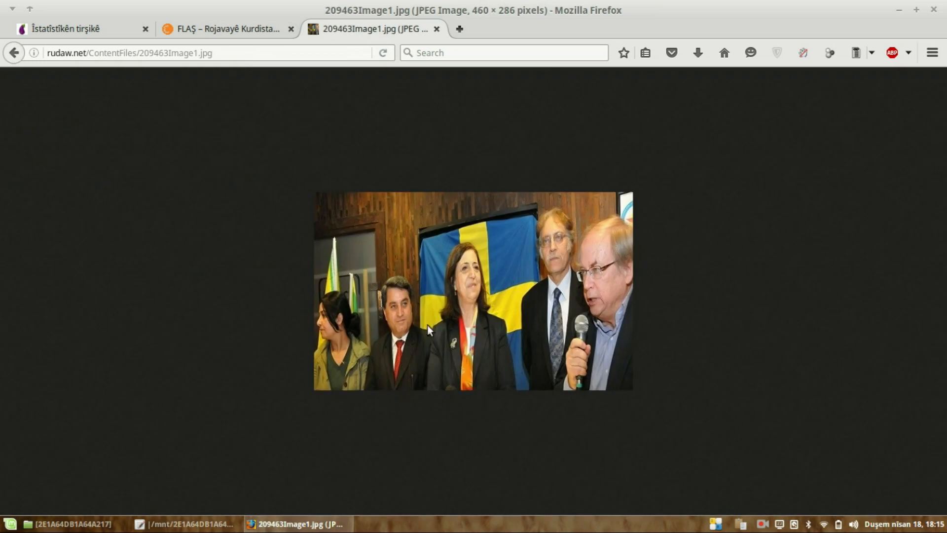
pyautogui.click(286, 53)
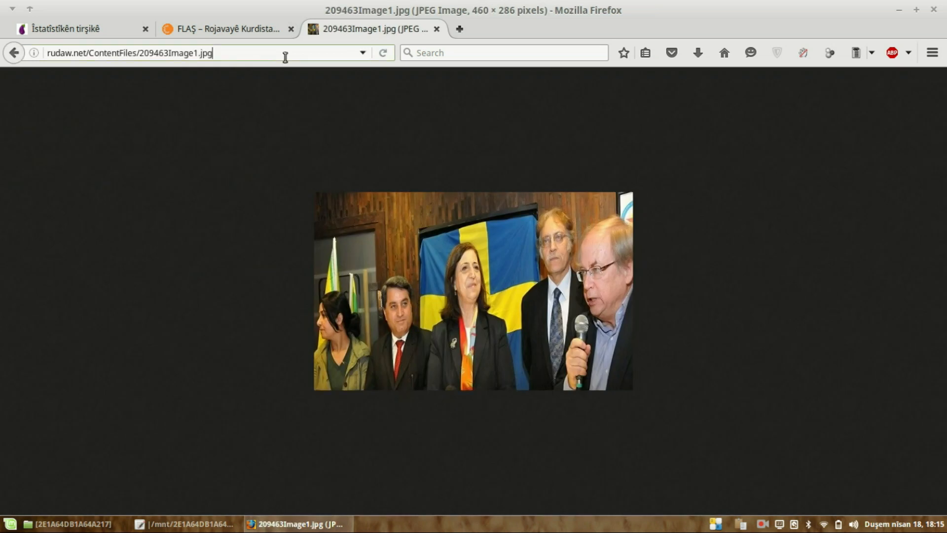
pyautogui.hotkey('ctrl', 'a')
pyautogui.press('BackSpace')
pyautogui.click(436, 31)
pyautogui.click(74, 35)
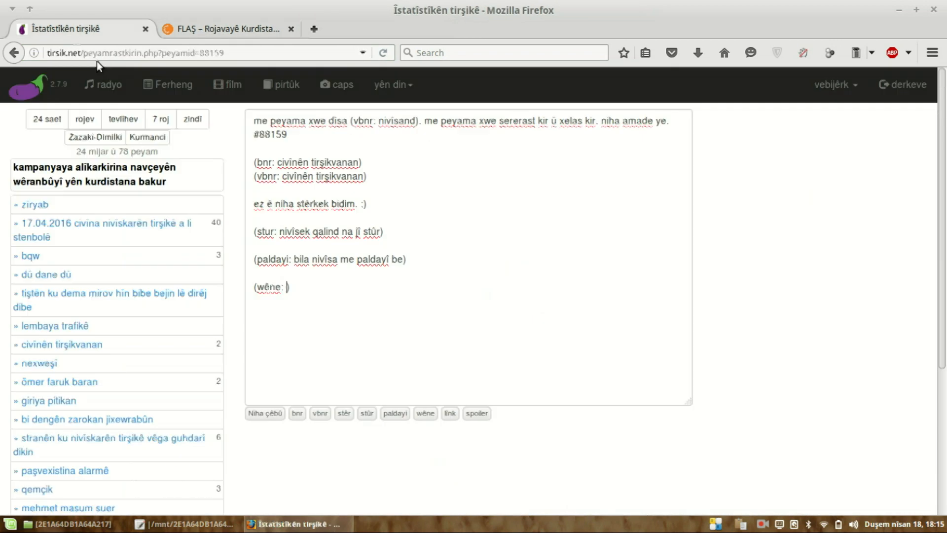
pyautogui.press('Left')
pyautogui.hotkey('ctrl', 'v')
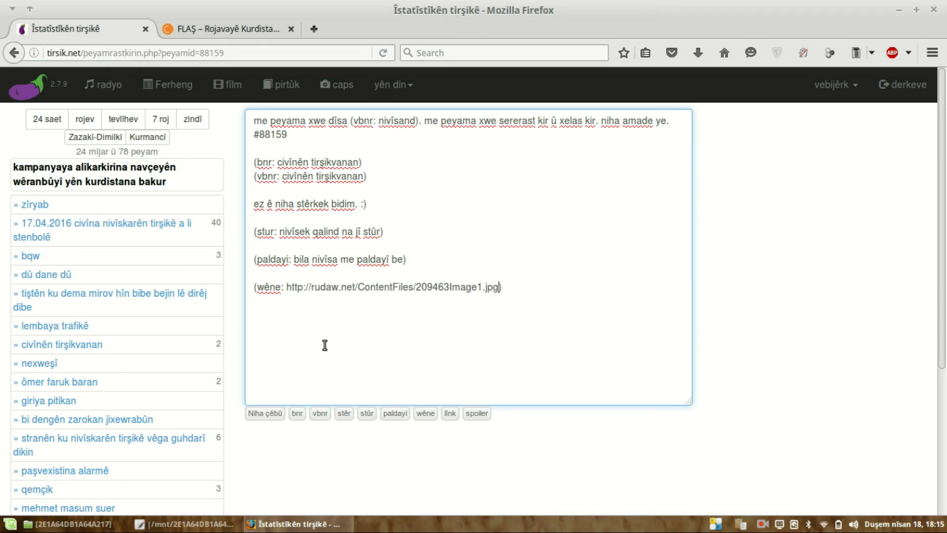
pyautogui.click(263, 413)
pyautogui.press('Return')
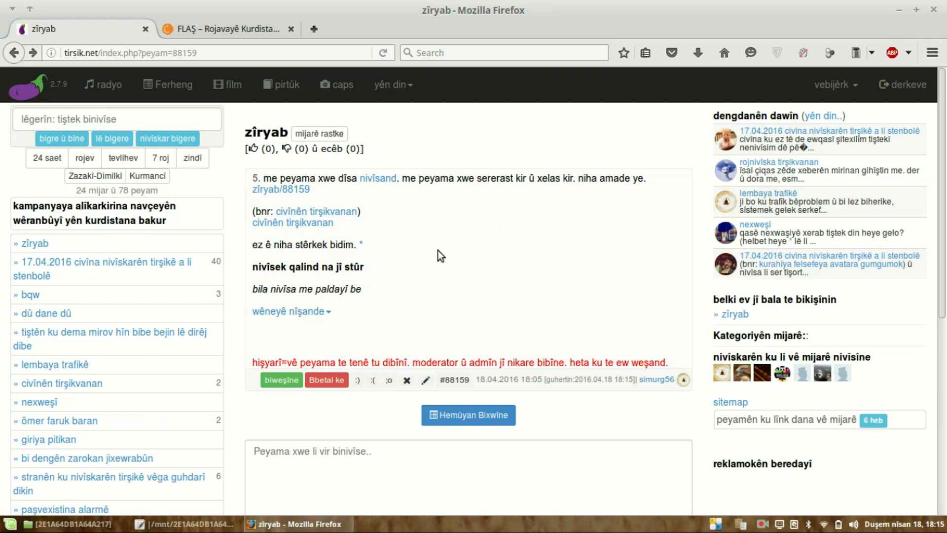
# Expand the picture in the saved message and look through it
pyautogui.scroll(-1, 440, 242)
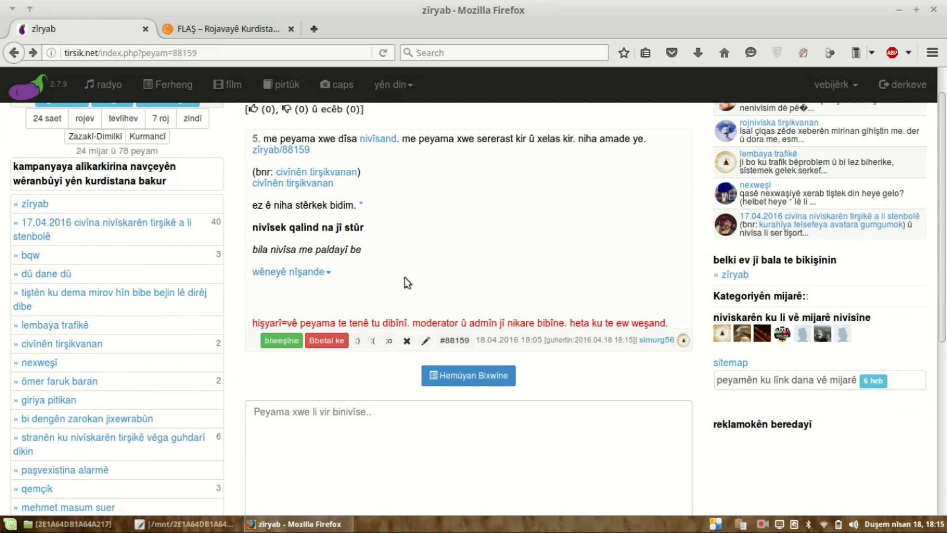
pyautogui.click(321, 274)
pyautogui.scroll(-2, 522, 346)
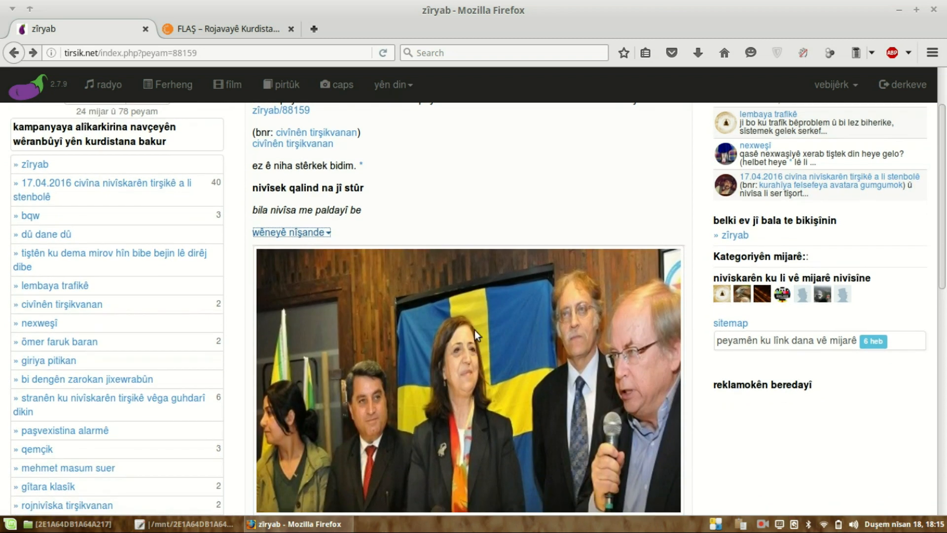
pyautogui.scroll(-3, 470, 220)
pyautogui.scroll(4, 408, 304)
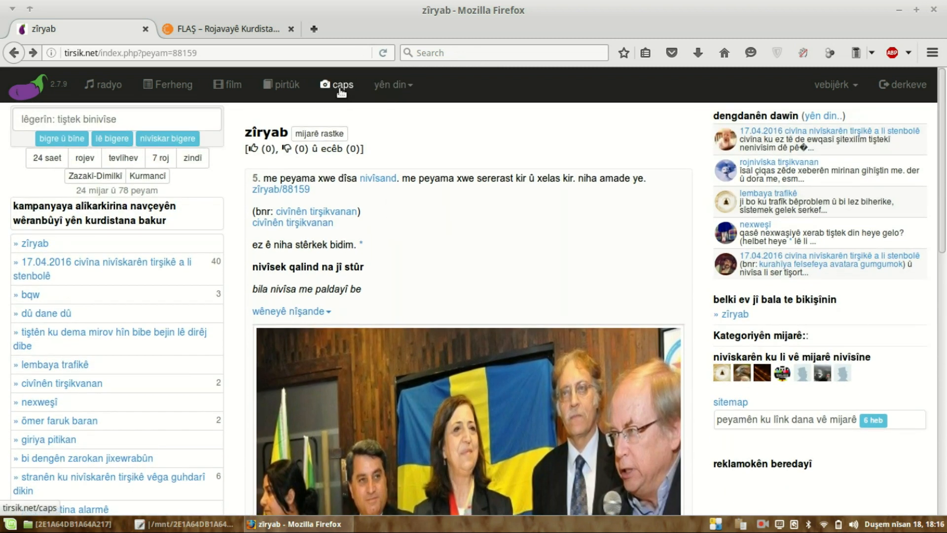
# Open the "Hevdîtina tirşikvanên Stenbolê 17.04.2016" picture in the caps section and examine its ready-made wêne tag
pyautogui.click(340, 92)
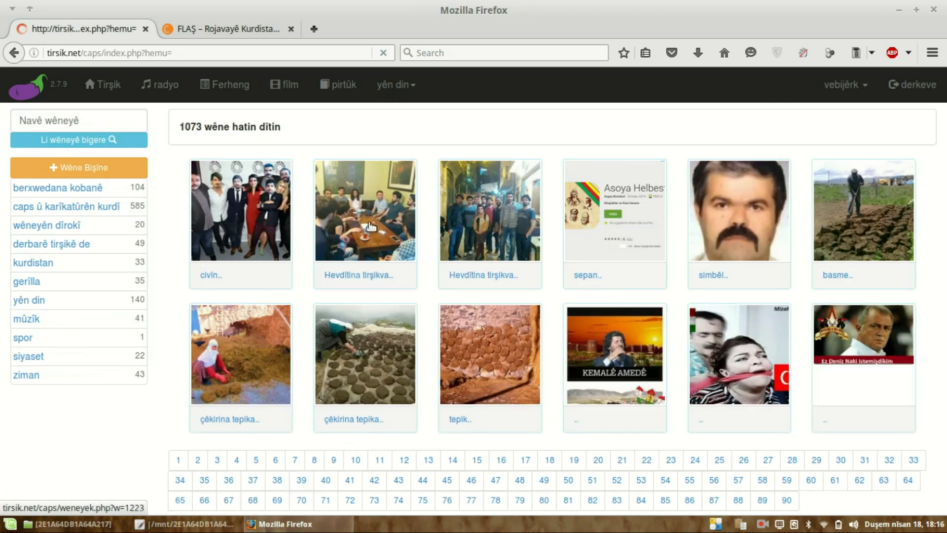
pyautogui.click(360, 210)
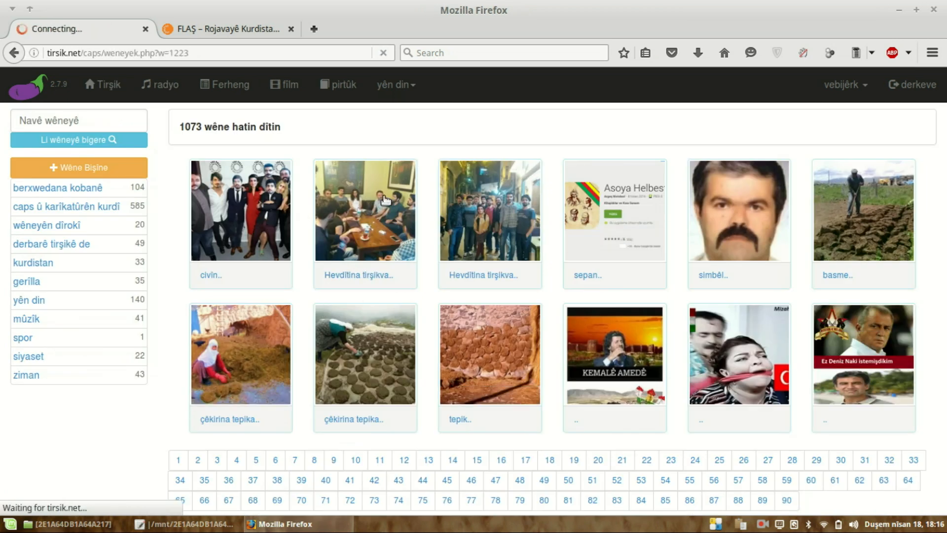
pyautogui.scroll(-10, 286, 247)
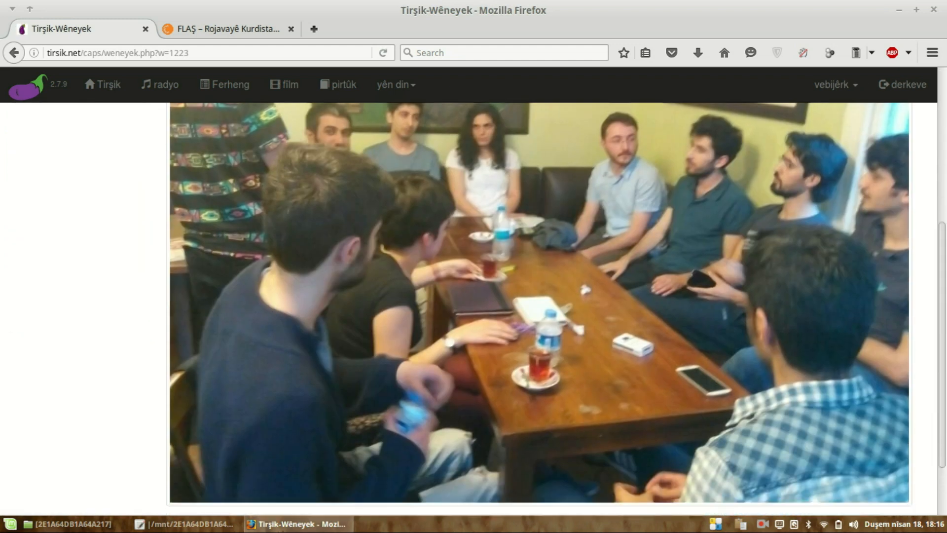
pyautogui.click(360, 458)
pyautogui.click(316, 466)
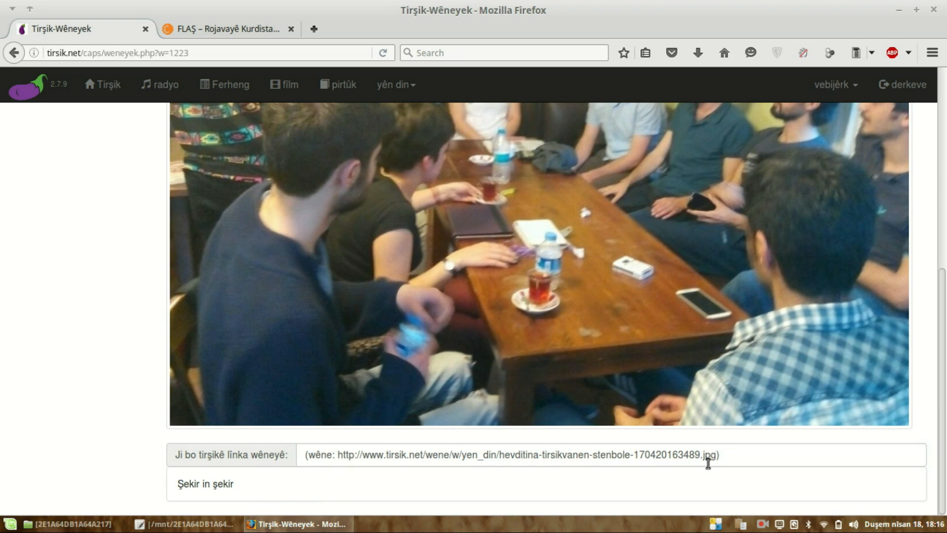
pyautogui.scroll(6, 399, 340)
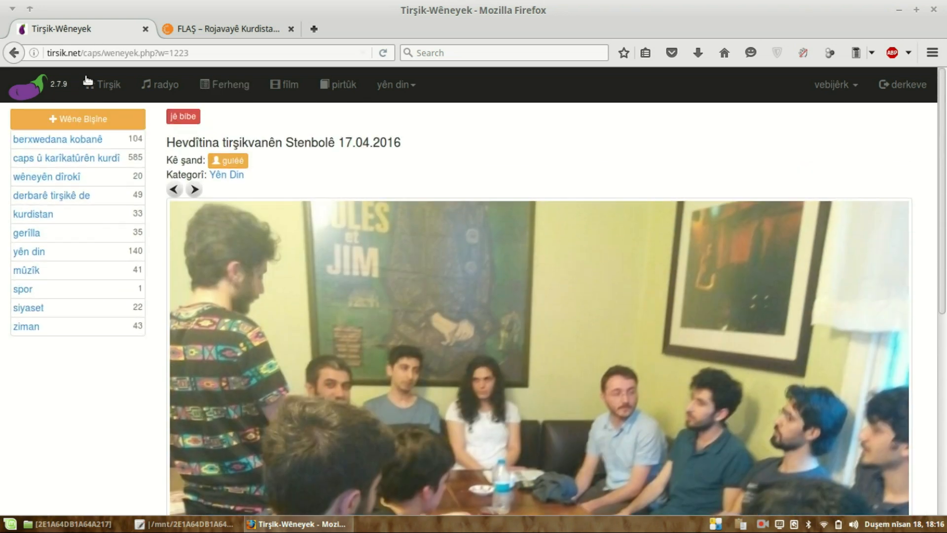
# Return to message #88159 through the zîryab topic and check the list of tutorial topics in Kate
pyautogui.click(103, 84)
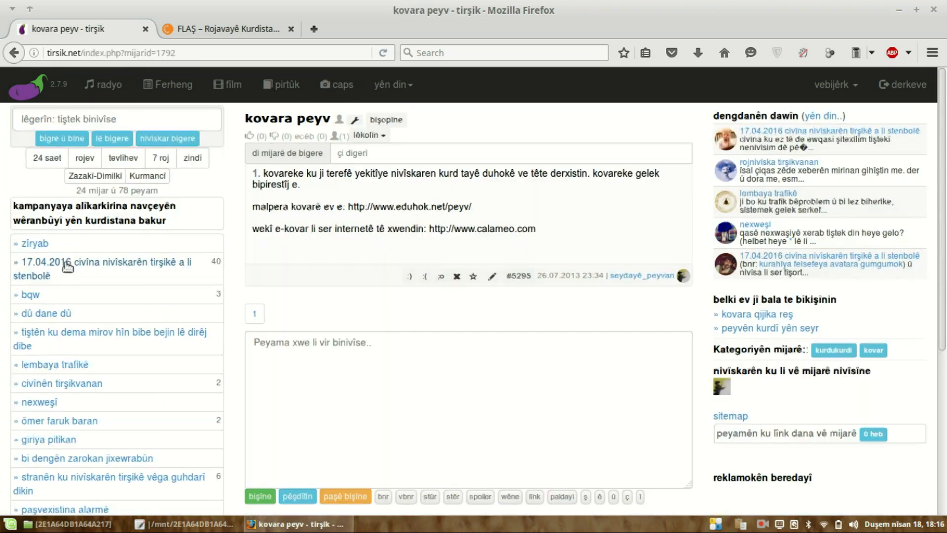
pyautogui.click(45, 246)
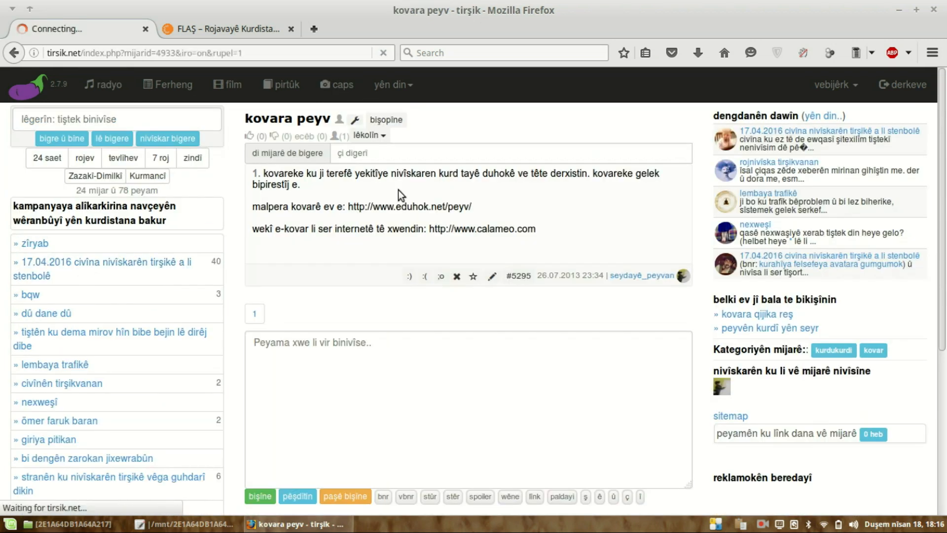
pyautogui.click(454, 457)
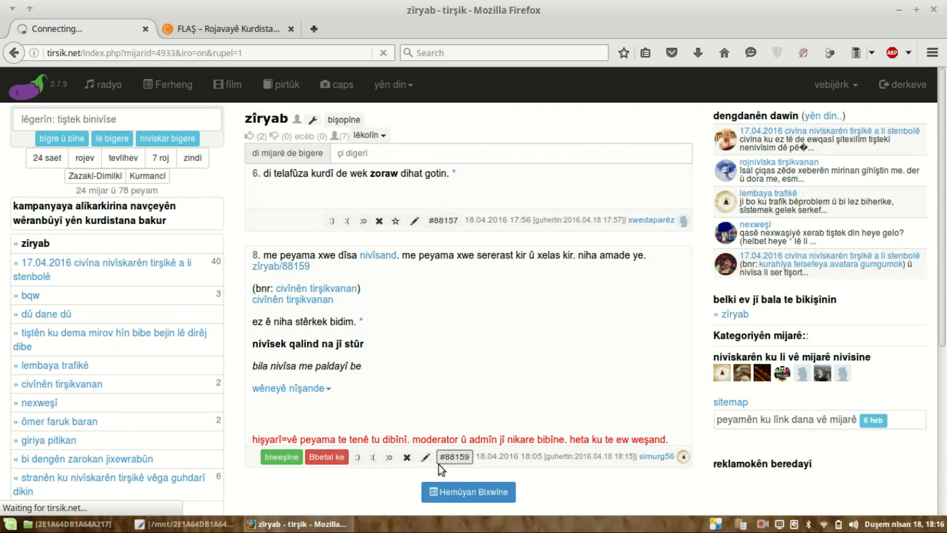
pyautogui.hotkey('alt', 'Tab')
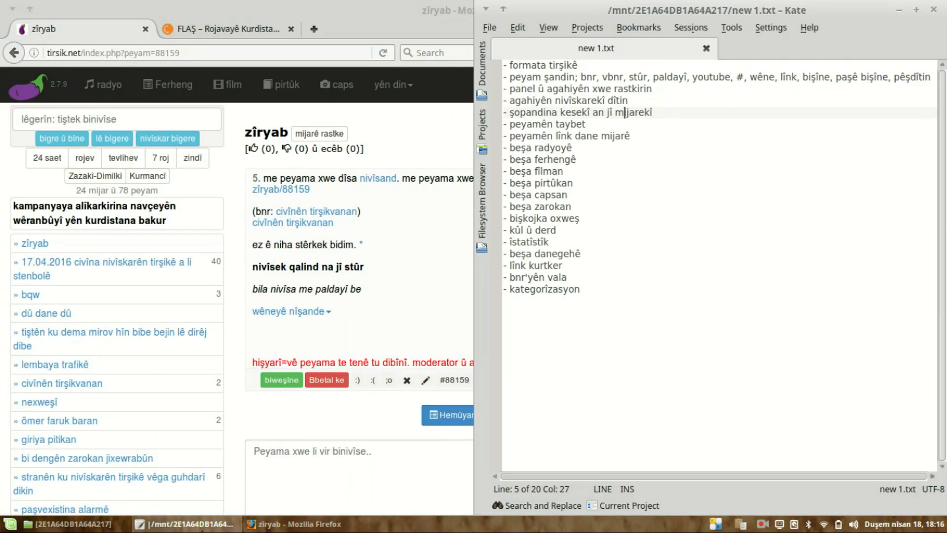
pyautogui.hotkey('alt', 'Tab')
# Reopen message #88159 for editing and insert a lînk tag below the wêne line
pyautogui.click(425, 379)
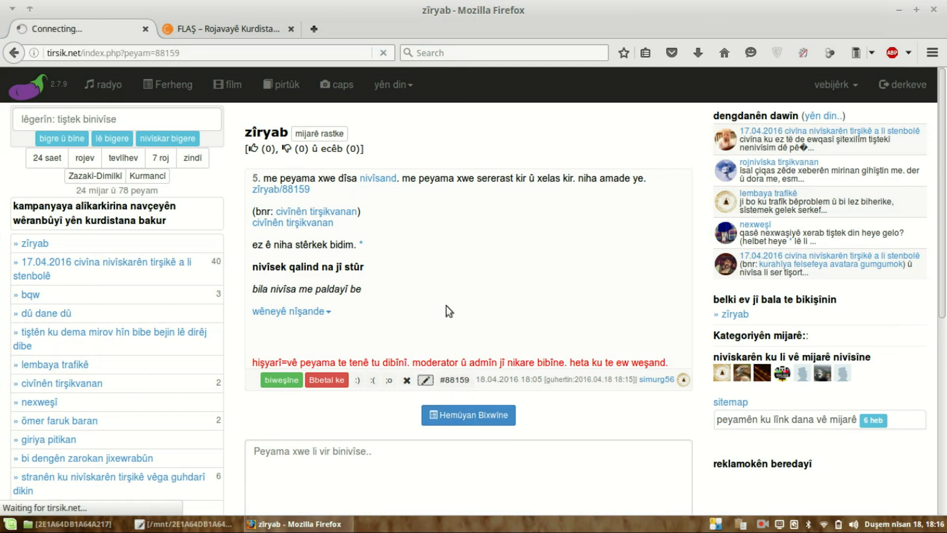
pyautogui.click(503, 296)
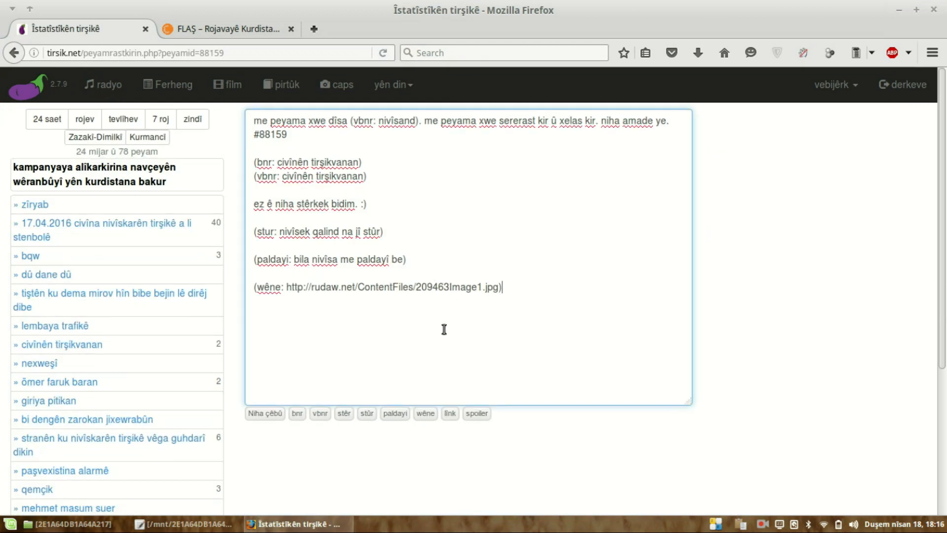
pyautogui.click(450, 417)
pyautogui.click(229, 29)
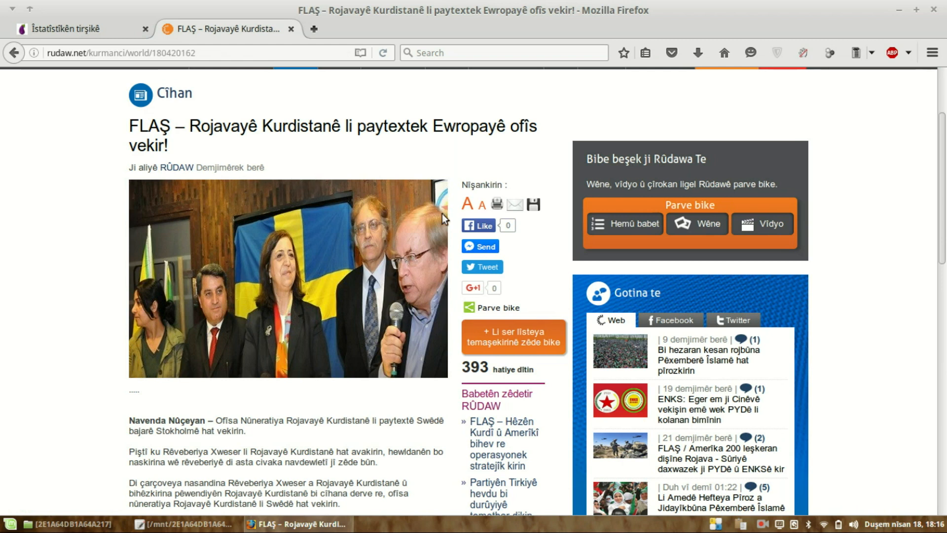
pyautogui.click(227, 53)
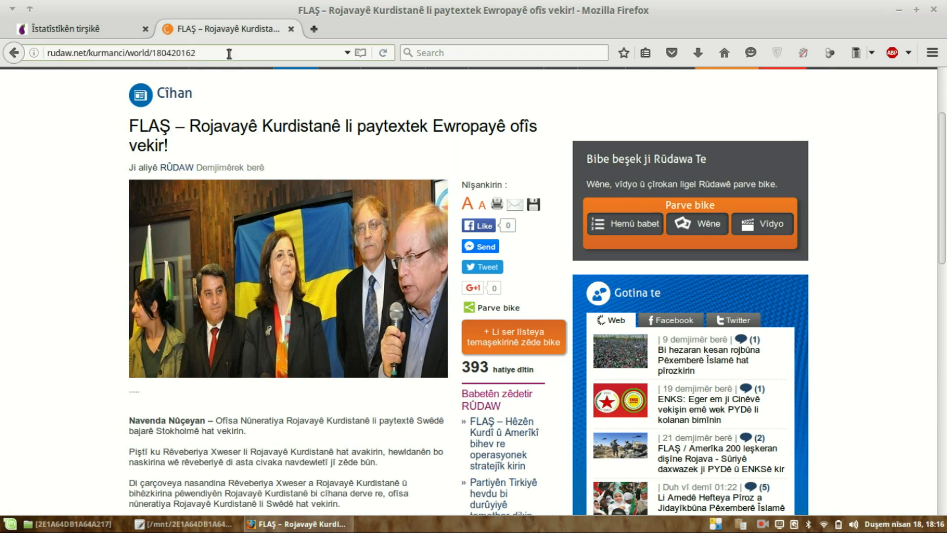
pyautogui.tripleClick(229, 53)
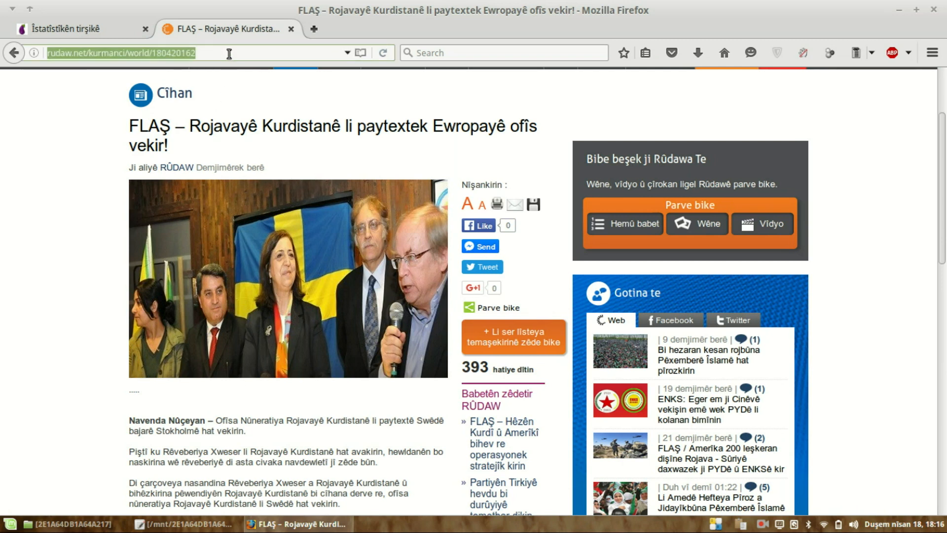
pyautogui.rightClick(192, 60)
pyautogui.click(228, 93)
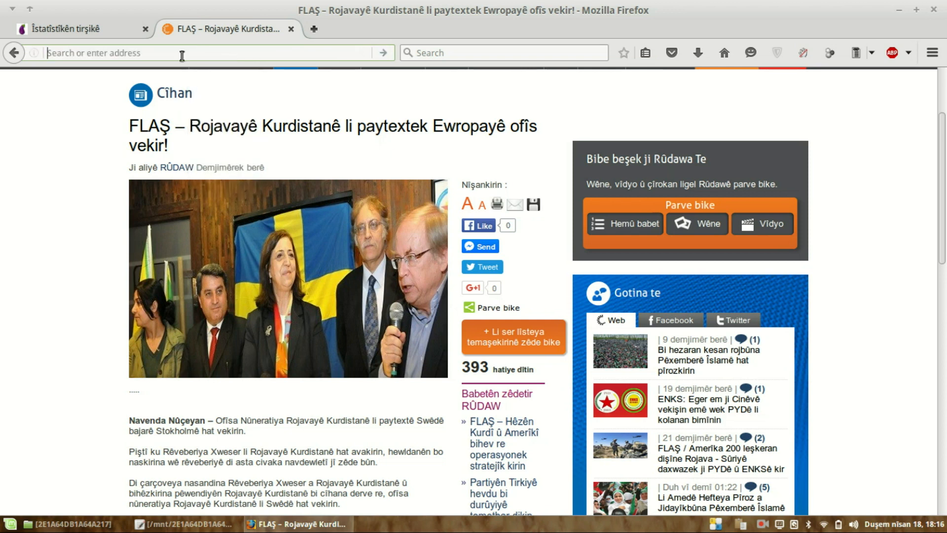
pyautogui.click(132, 32)
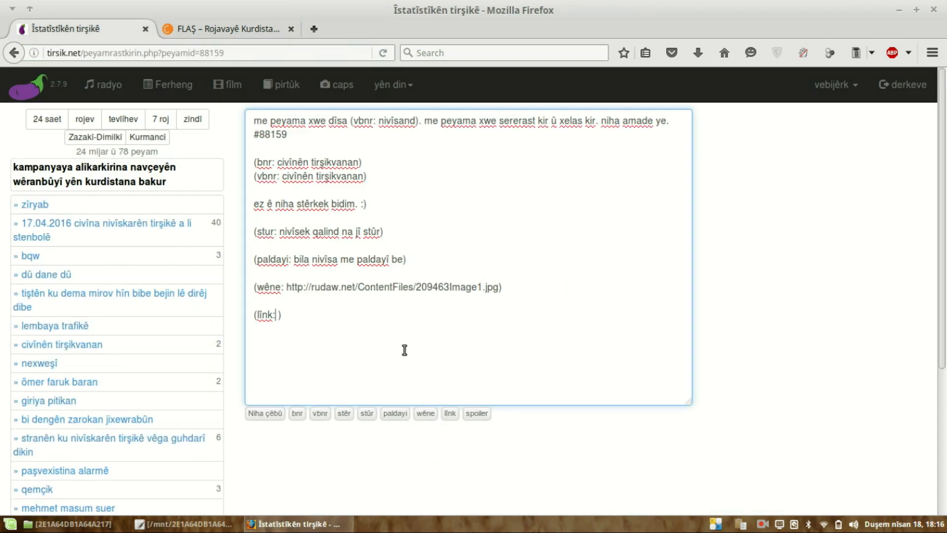
pyautogui.hotkey('ctrl', 'v')
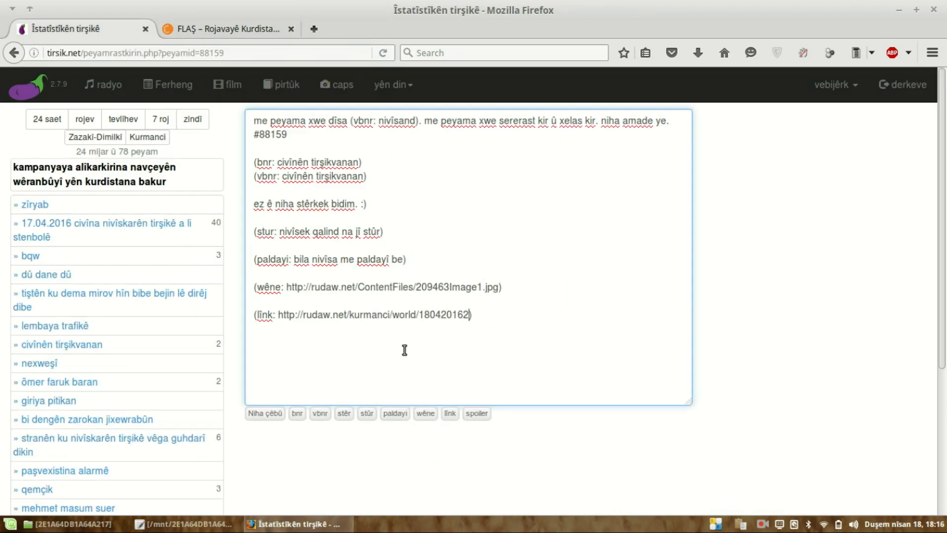
pyautogui.click(246, 415)
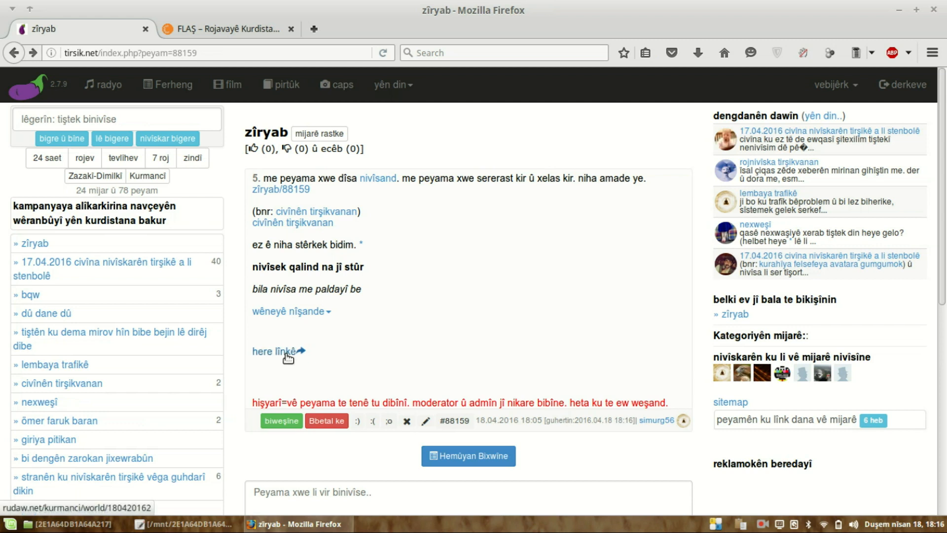
# Test the "here lînkê" link in the saved message and close the article tab it opens
pyautogui.click(288, 354)
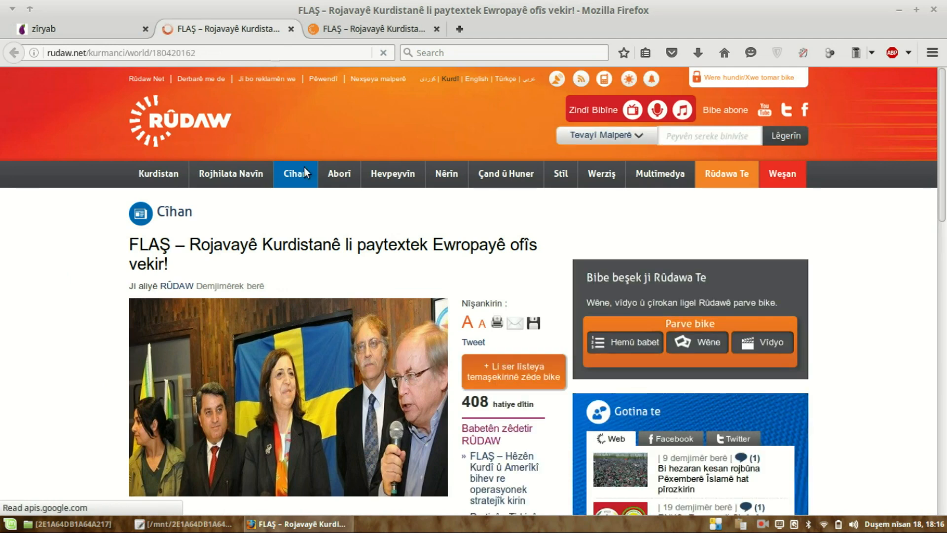
pyautogui.click(291, 29)
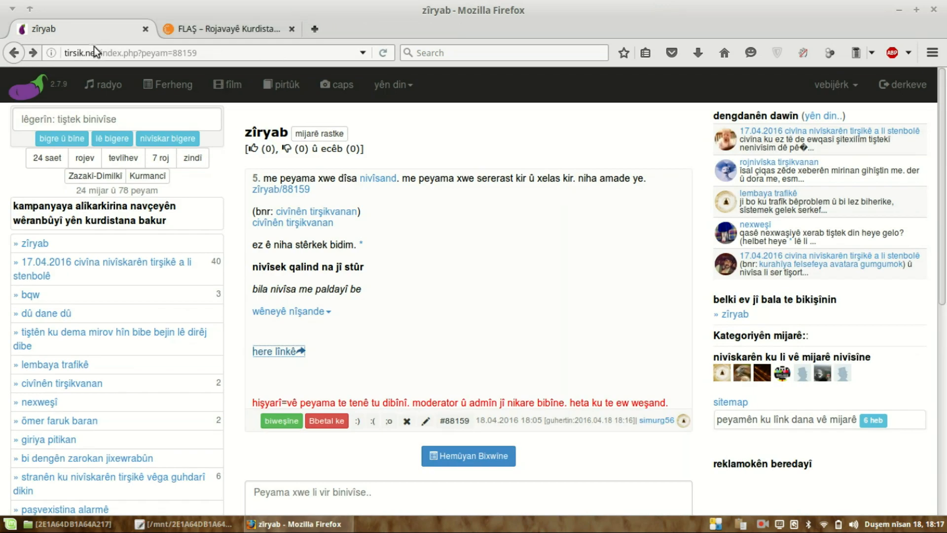
# Reopen message #88159 for editing and insert a spoiler tag below the lînk line
pyautogui.click(425, 421)
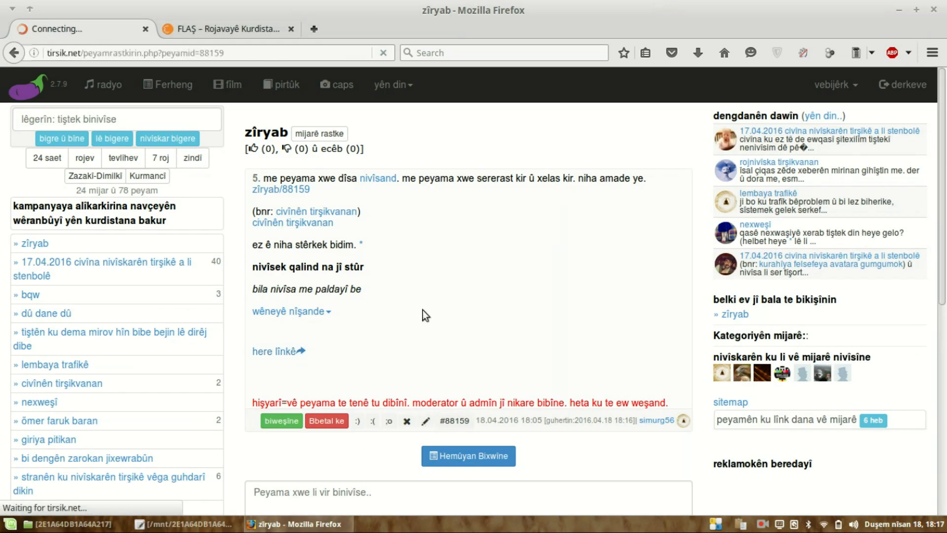
pyautogui.click(538, 327)
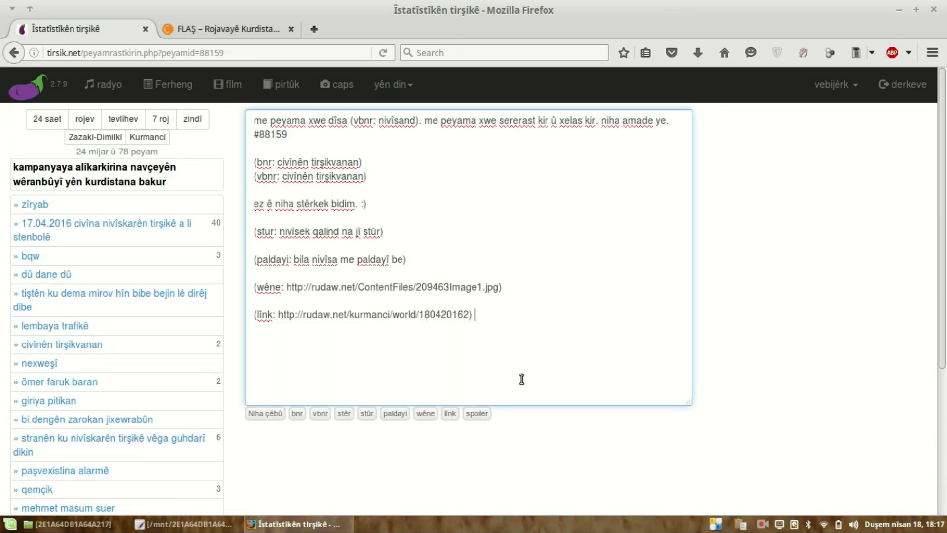
pyautogui.press('Return')
pyautogui.press('Return')
pyautogui.click(479, 414)
pyautogui.scroll(-4, 434, 353)
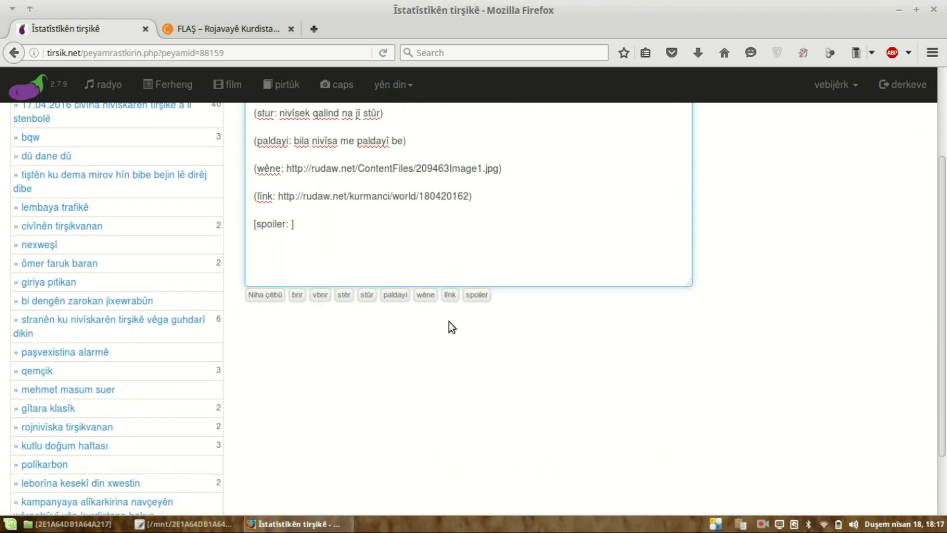
pyautogui.scroll(3, 385, 362)
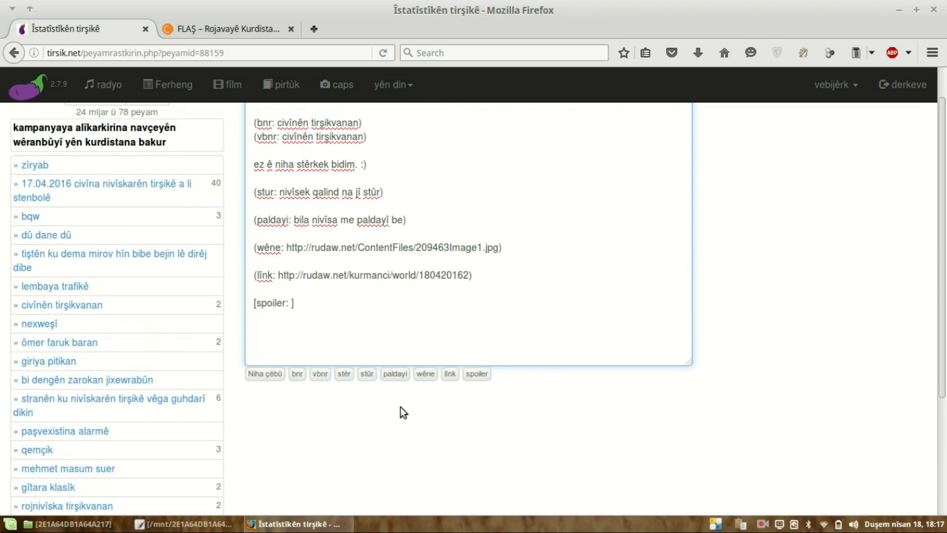
pyautogui.scroll(2, 395, 331)
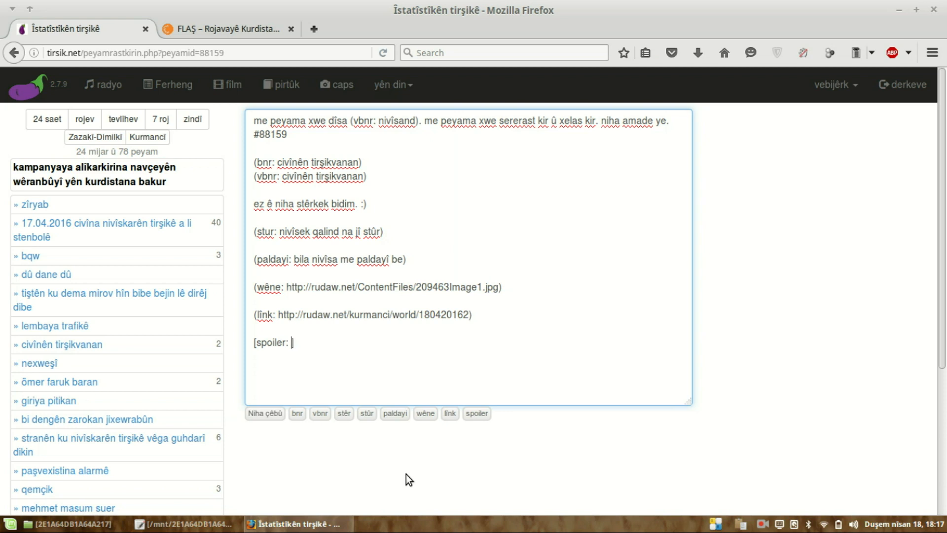
# Fill the spoiler tag with "agahiyên taybet û surprîz yê di derbarê fîlmê de bila li vir be" and save the message
pyautogui.press('End')
pyautogui.write('agahiyên taybet û surp')
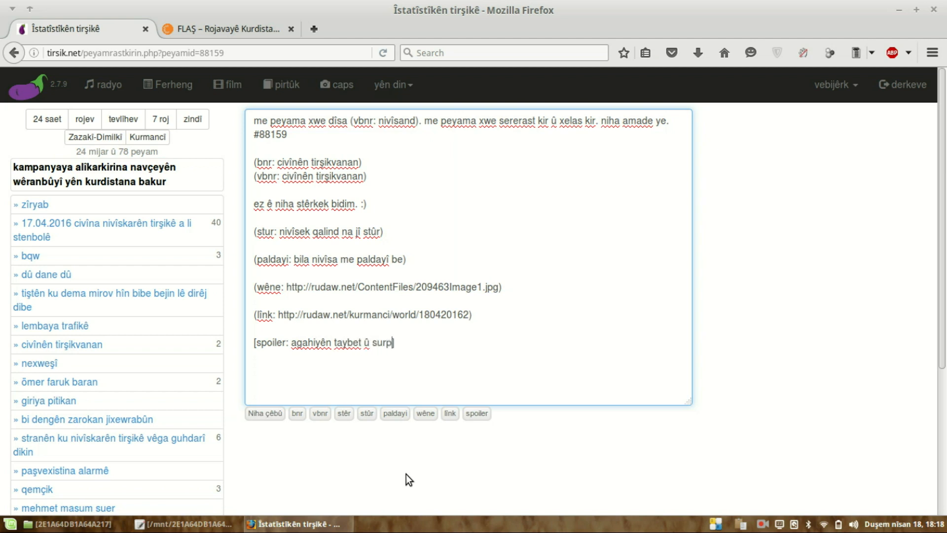
pyautogui.write('rîz yê di derbarê ')
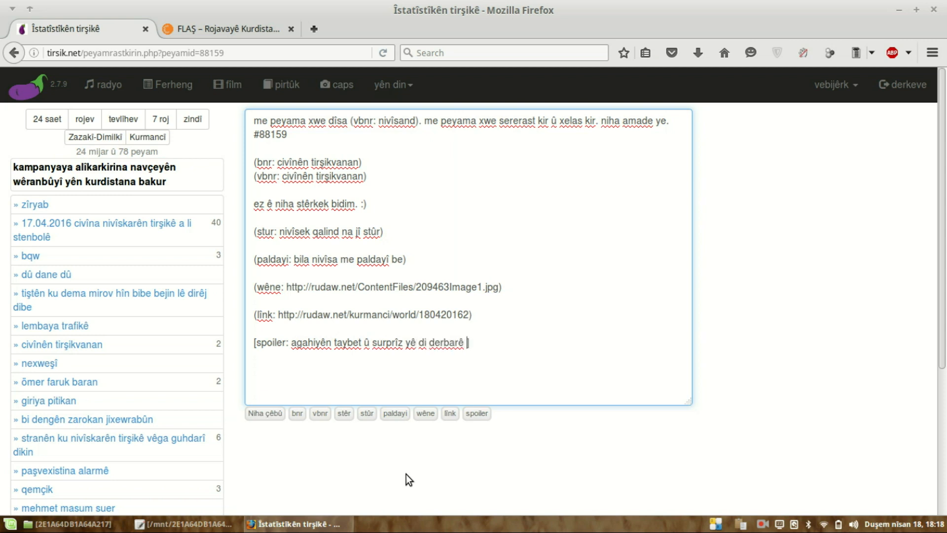
pyautogui.write('fîlmê de bila li vir be')
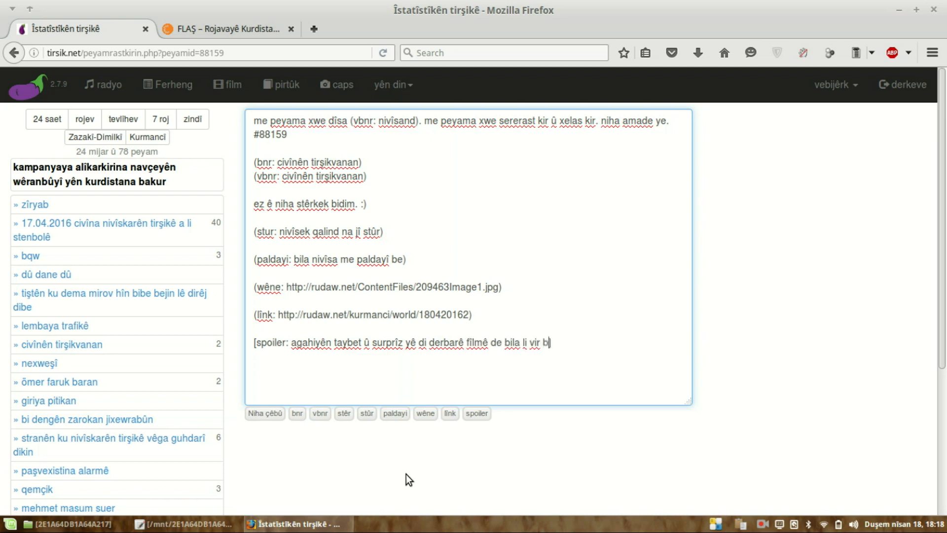
pyautogui.click(265, 414)
pyautogui.press('Return')
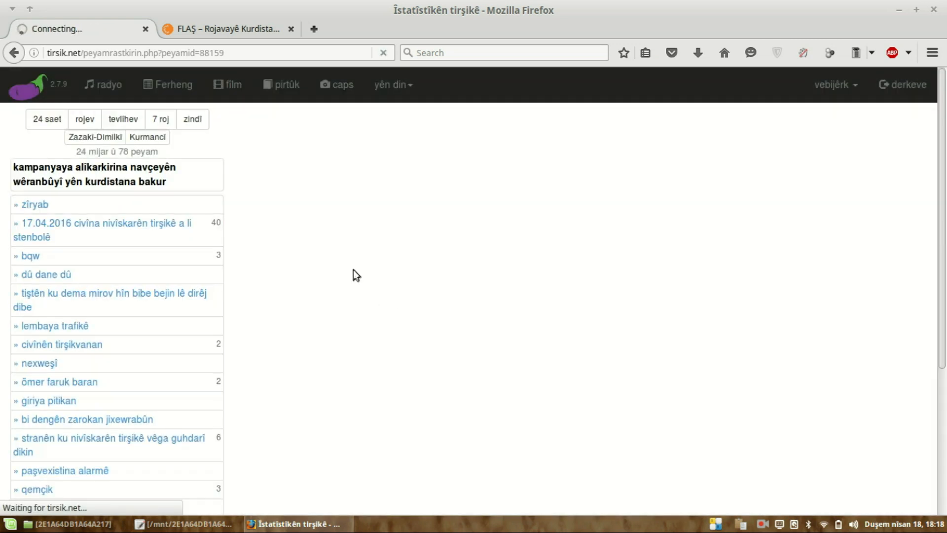
# Expand the "spoilerê veke" section in the saved message and examine its hidden text
pyautogui.scroll(-3, 351, 226)
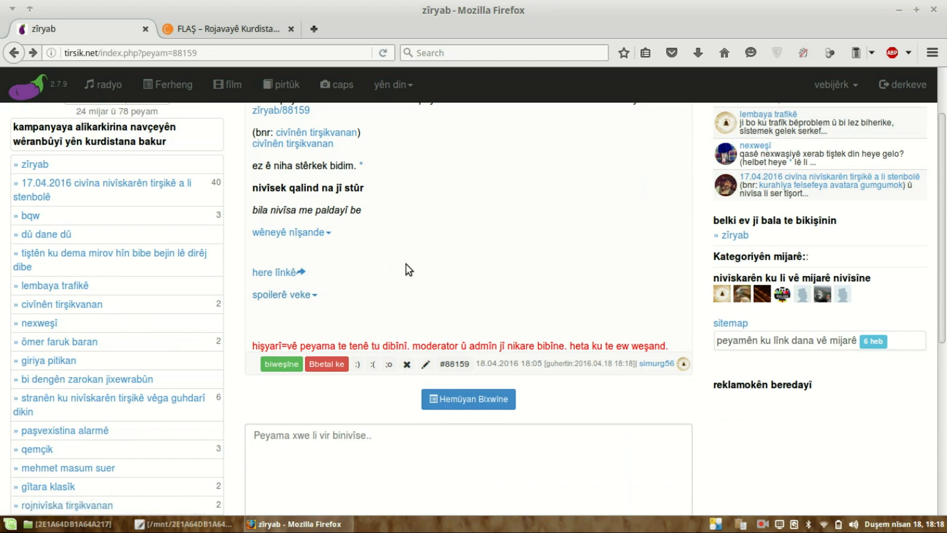
pyautogui.scroll(2, 407, 264)
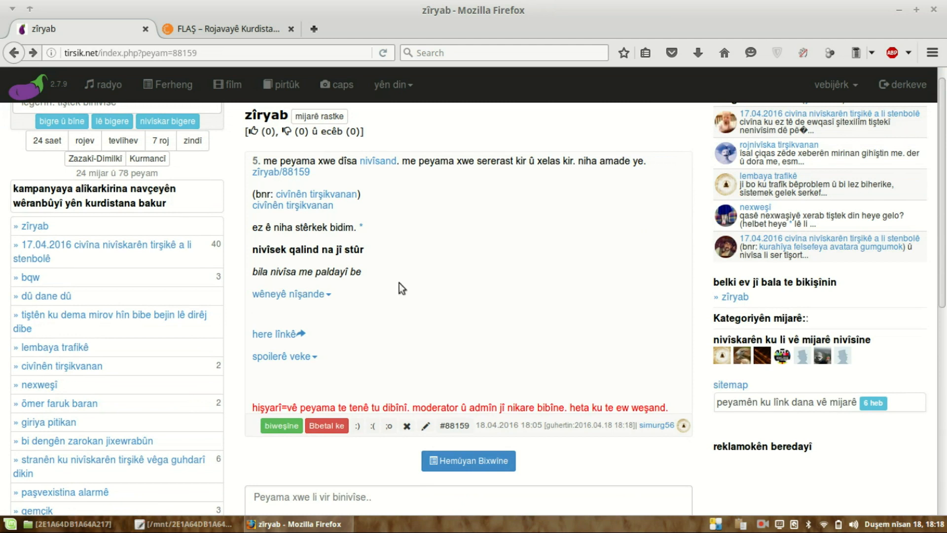
pyautogui.scroll(-3, 395, 284)
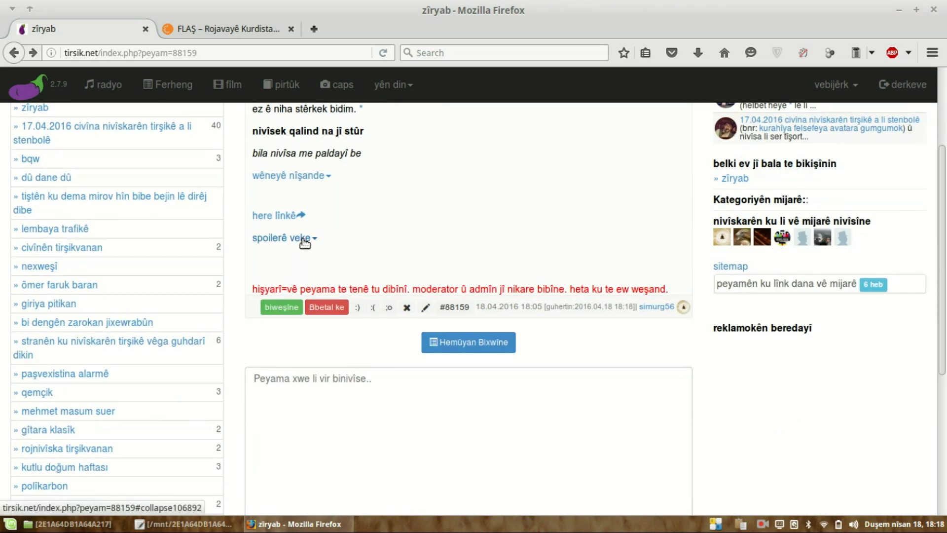
pyautogui.click(304, 240)
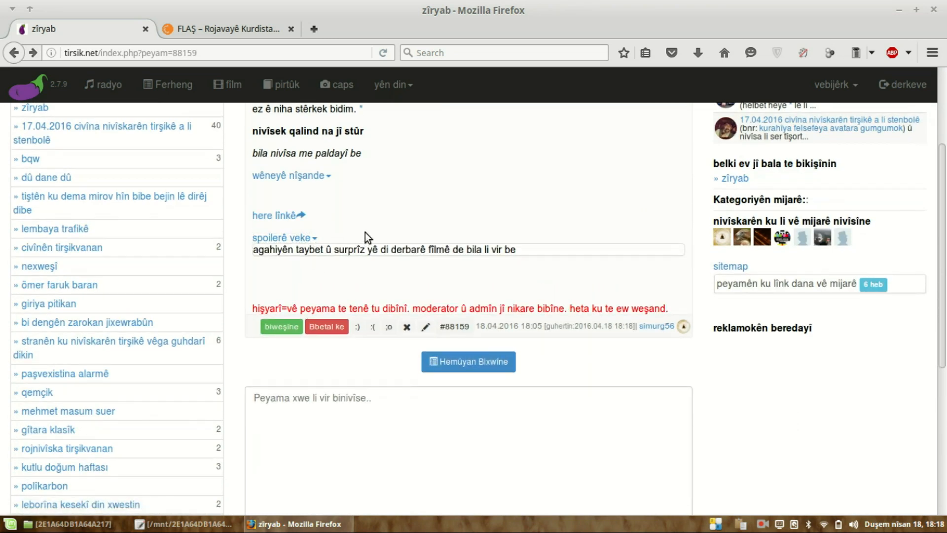
pyautogui.moveTo(271, 252); pyautogui.dragTo(544, 249)
pyautogui.click(544, 249)
# Reopen message #88159 for editing and start a new line below the spoiler tag
pyautogui.click(427, 332)
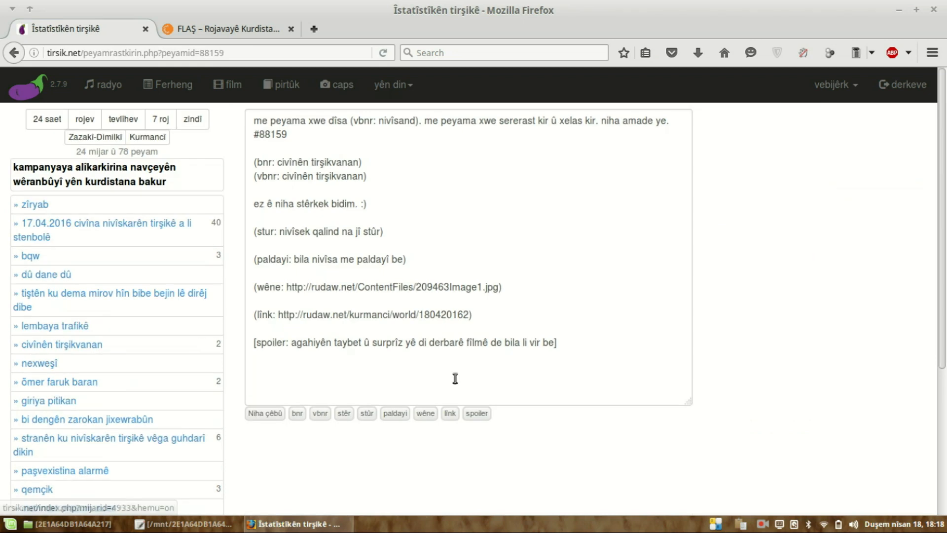
pyautogui.click(600, 369)
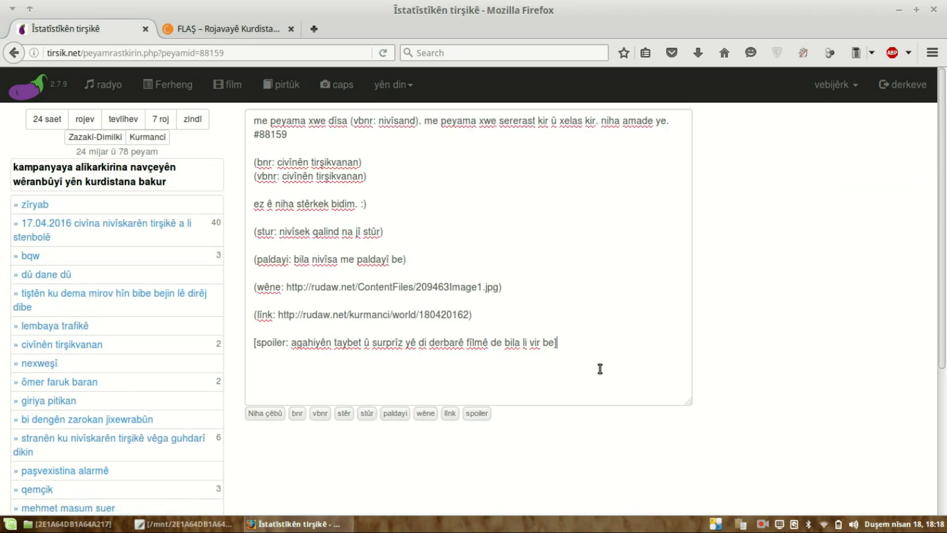
pyautogui.press('Return')
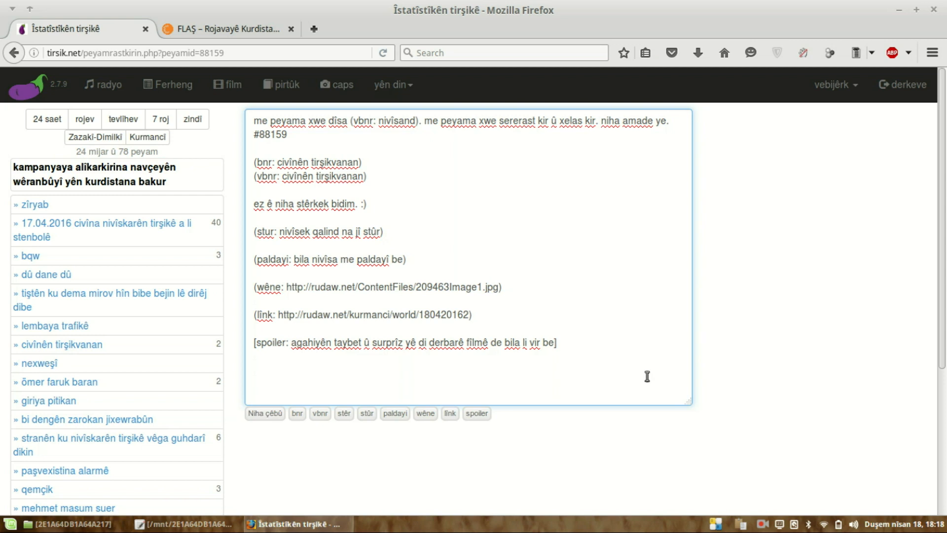
# Open YouTube in a new tab and search for "vidyoyek kurdî"
pyautogui.hotkey('ctrl', 't')
pyautogui.write('you')
pyautogui.press('Return')
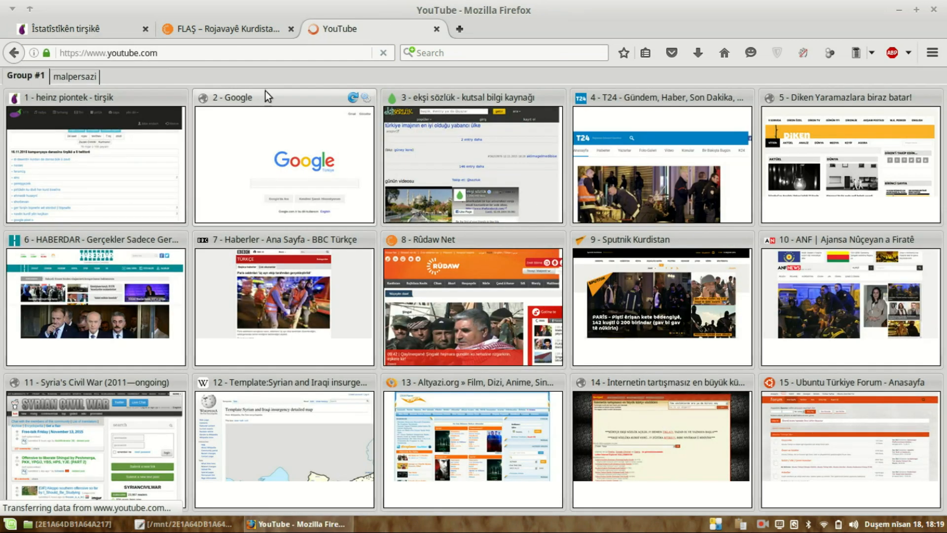
pyautogui.write('vidyoyek kurdî')
pyautogui.press('Return')
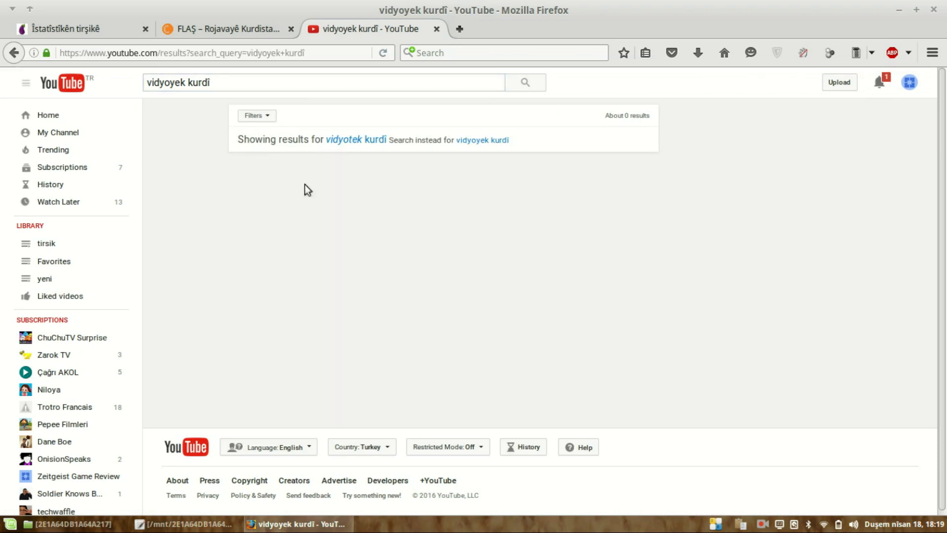
# Try the YouTube search again with the spelling "vidyoyek kurdi"
pyautogui.click(248, 90)
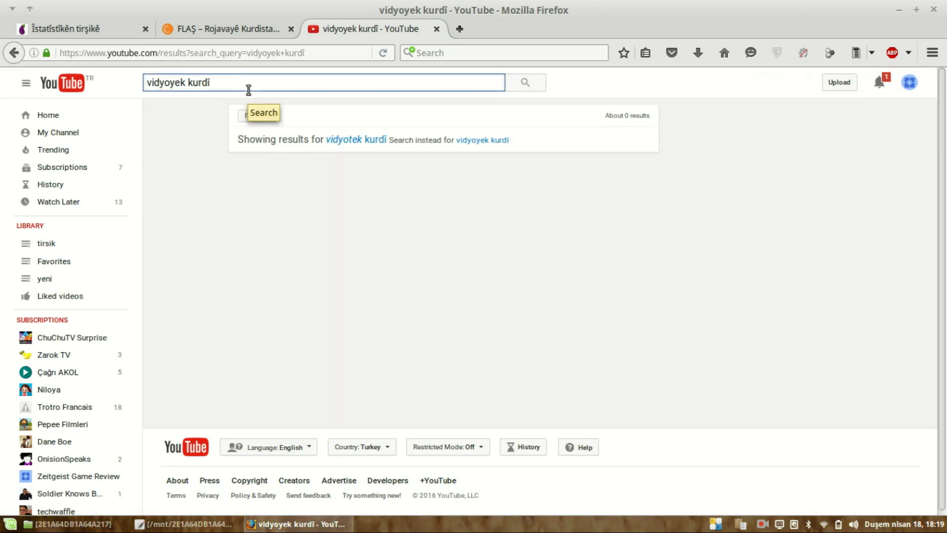
pyautogui.press('BackSpace')
pyautogui.write('i')
pyautogui.press('Return')
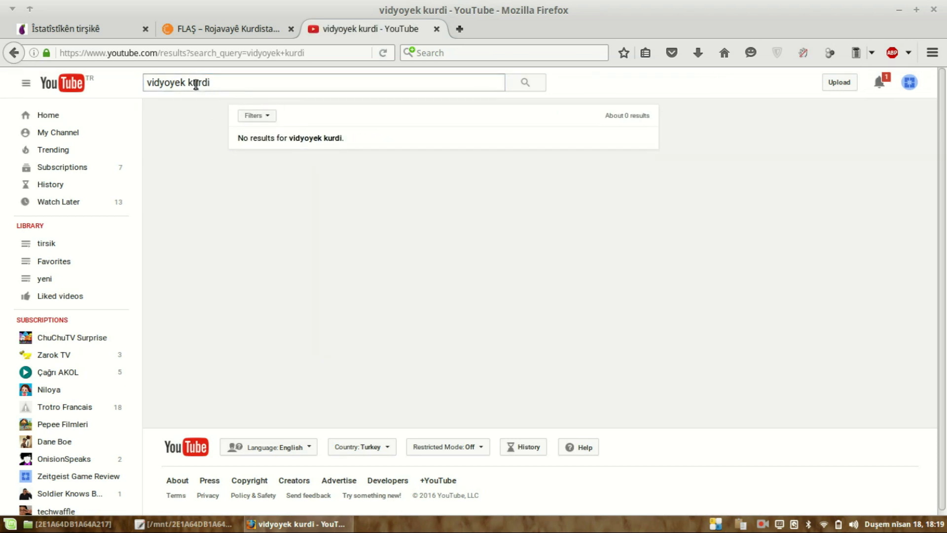
# Change the YouTube search to "vidyo kurdi" and open the video "Kurdi Dance Video Part 1"
pyautogui.doubleClick(163, 81)
pyautogui.write('vidyo')
pyautogui.press('Return')
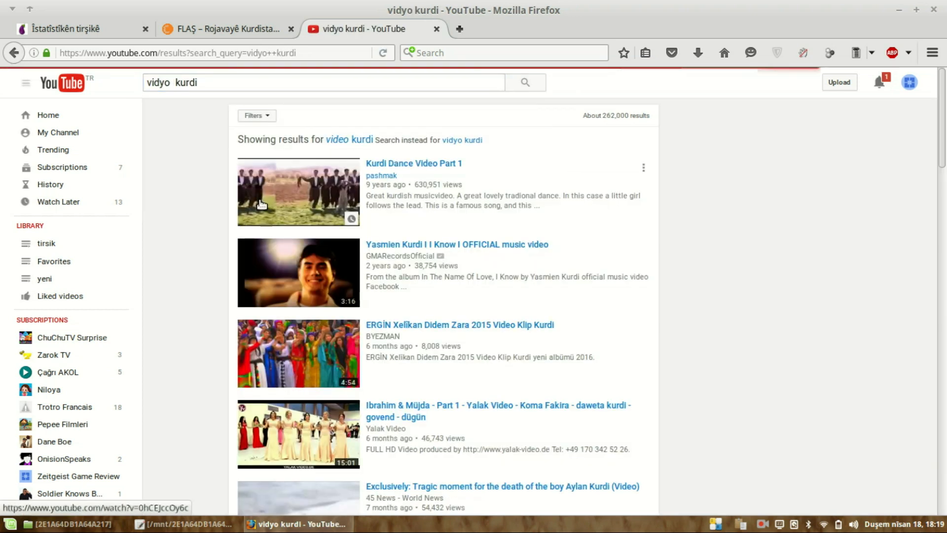
pyautogui.click(312, 193)
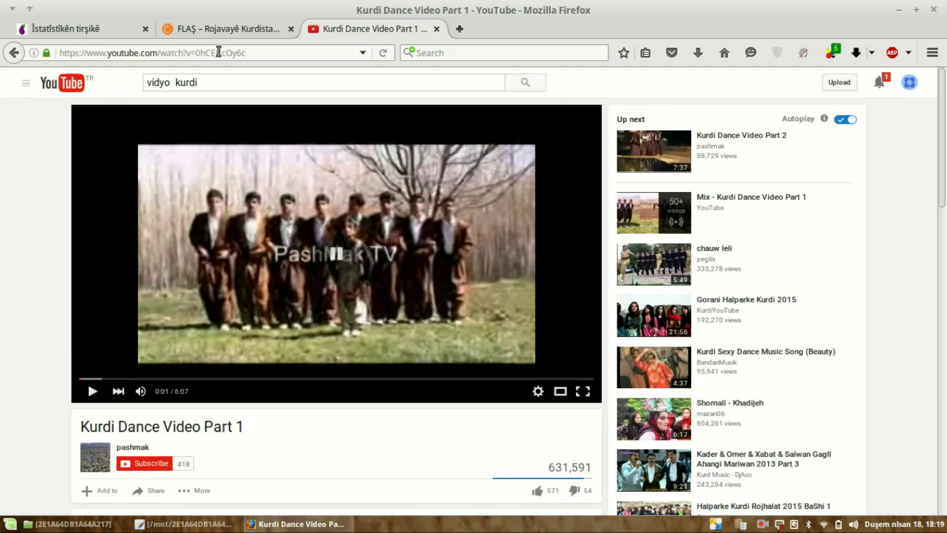
# Copy the address of the dance video and close the YouTube tab
pyautogui.tripleClick(217, 53)
pyautogui.hotkey('ctrl', 'c')
pyautogui.rightClick(220, 55)
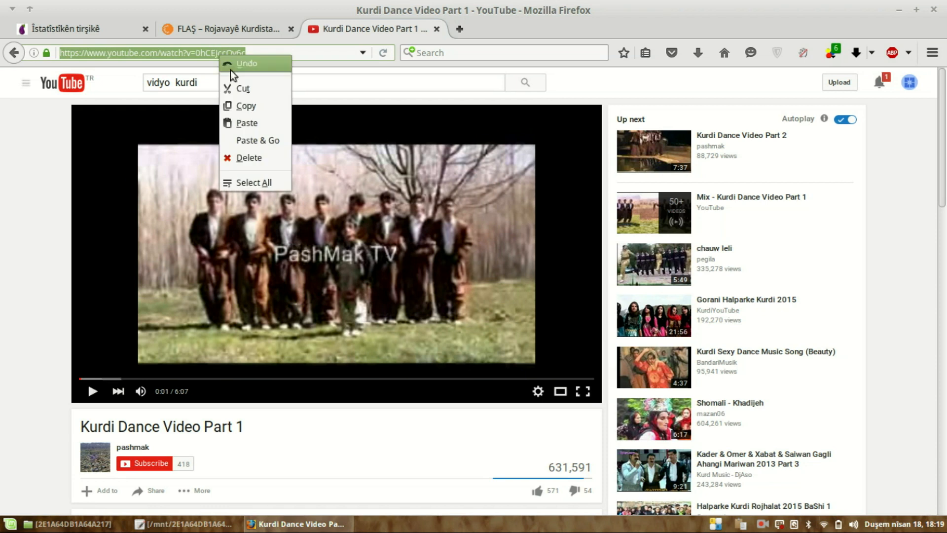
pyautogui.click(247, 106)
pyautogui.click(437, 29)
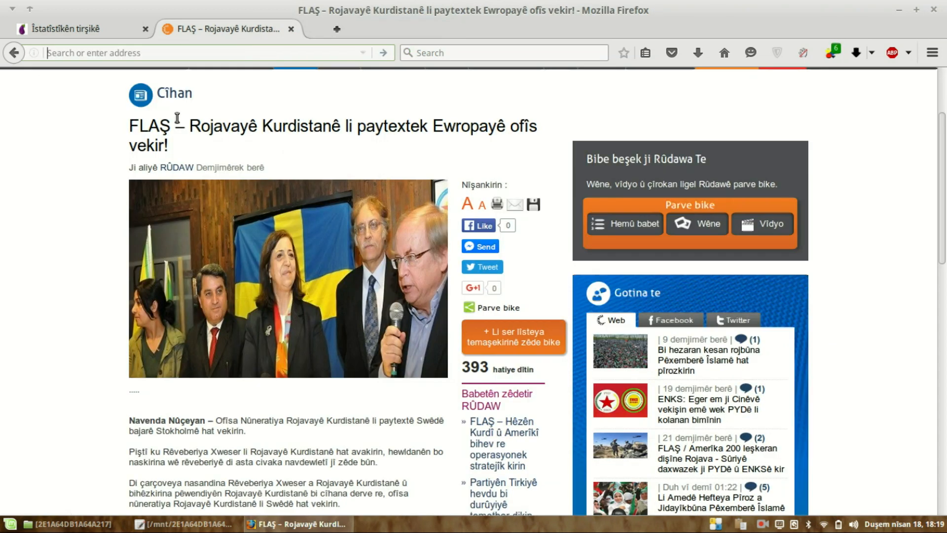
pyautogui.click(109, 23)
pyautogui.hotkey('ctrl', 'v')
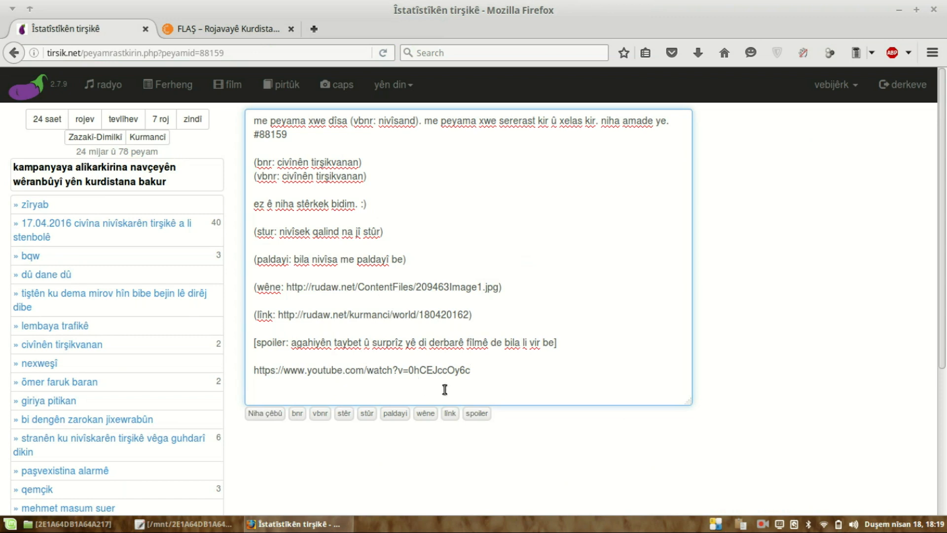
pyautogui.click(255, 415)
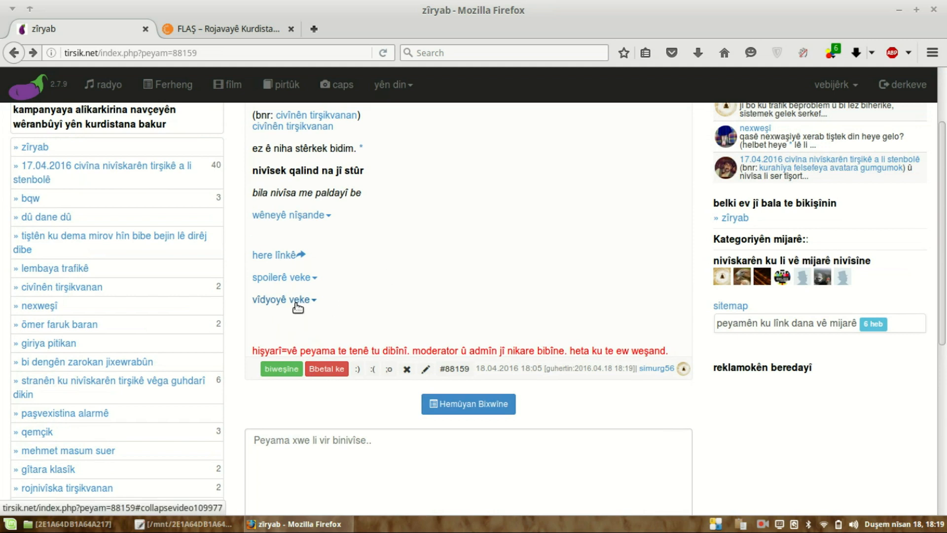
# Expand the "vîdyoyê veke" section in the saved message, play the embedded video briefly and pause it
pyautogui.click(297, 307)
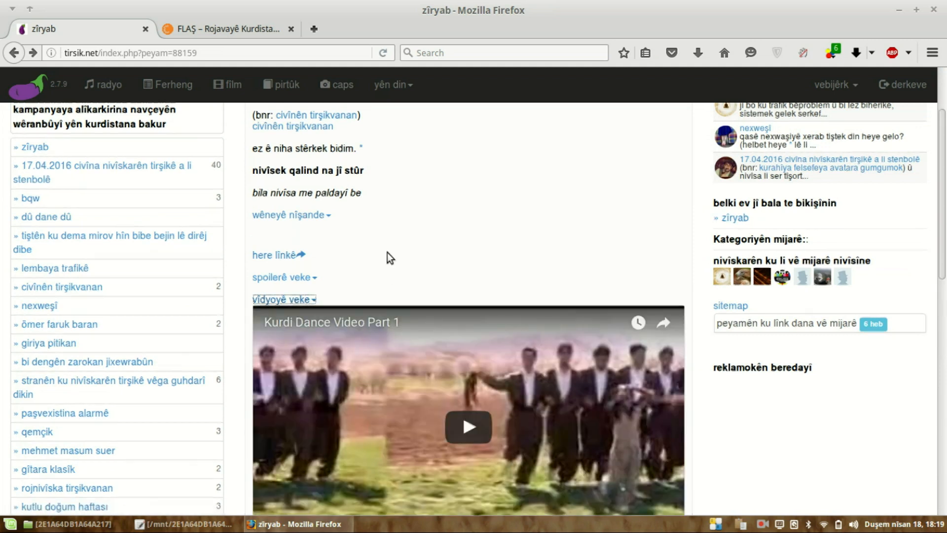
pyautogui.scroll(-3, 463, 335)
pyautogui.click(471, 349)
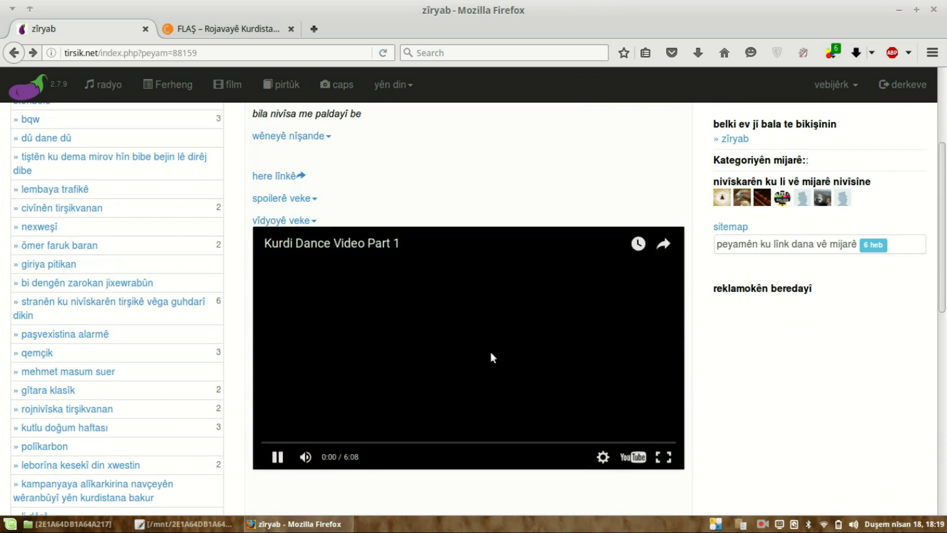
pyautogui.click(277, 457)
pyautogui.scroll(3, 473, 376)
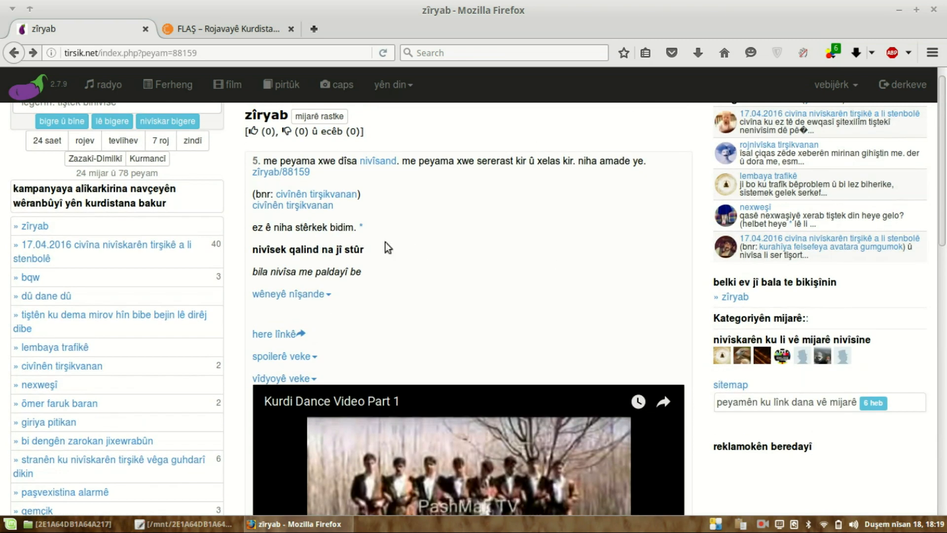
# Delete message #88159, confirm the deletion and go back to the tirsik.net home page
pyautogui.scroll(-5, 370, 227)
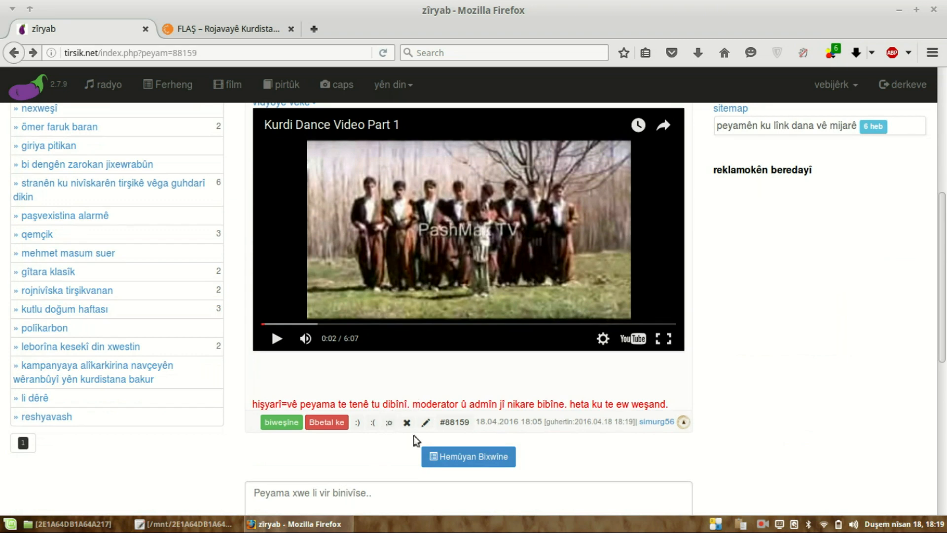
pyautogui.click(406, 422)
pyautogui.click(555, 261)
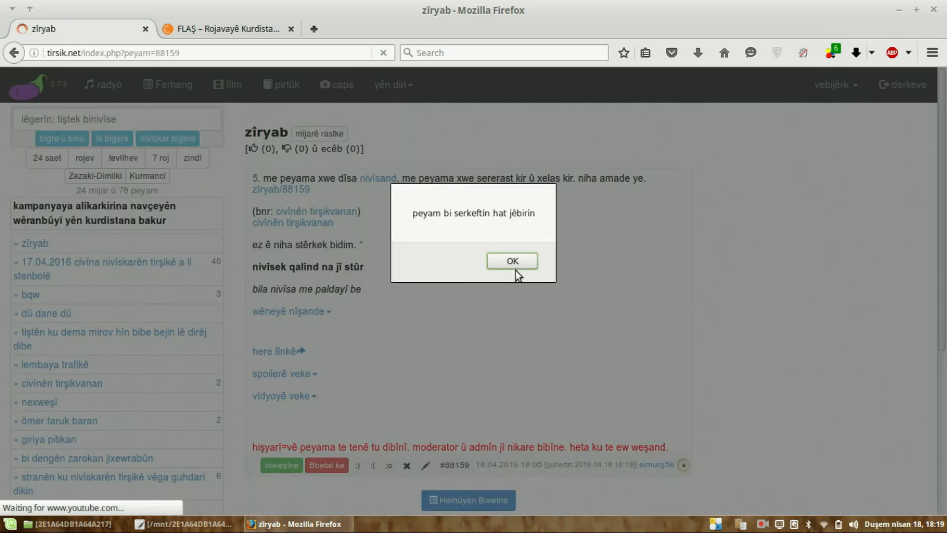
pyautogui.click(515, 265)
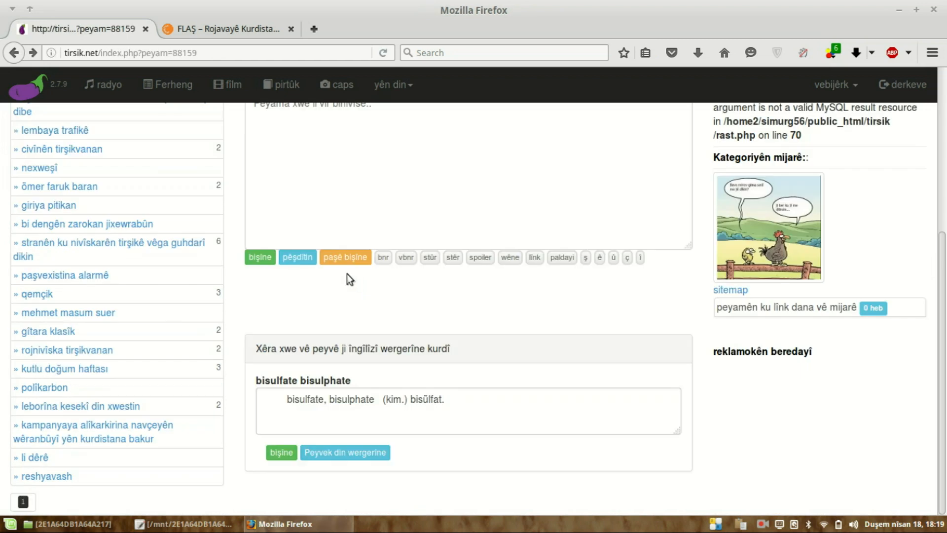
pyautogui.click(27, 86)
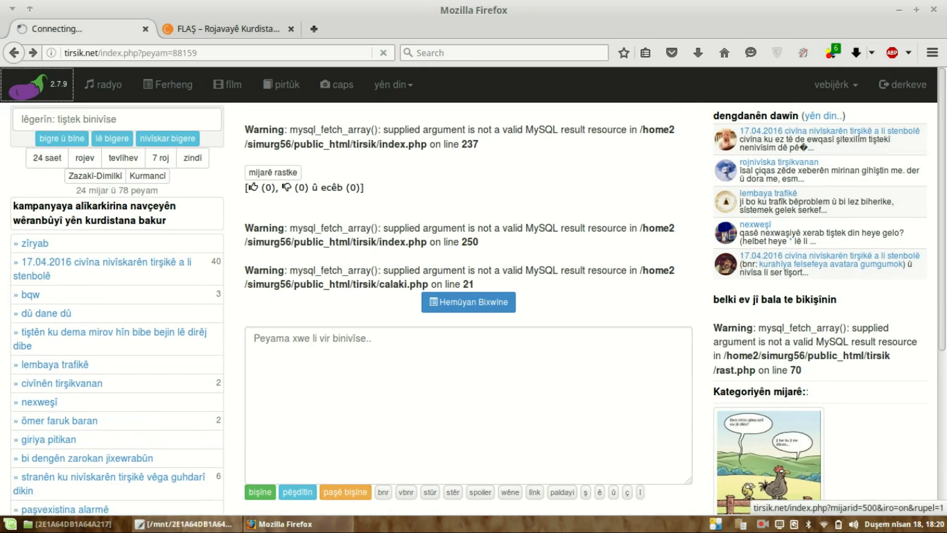
# Switch to Kate and select the first two lines of the tutorial topic list, "formata tirşikê" and "peyam şandin"
pyautogui.click(197, 524)
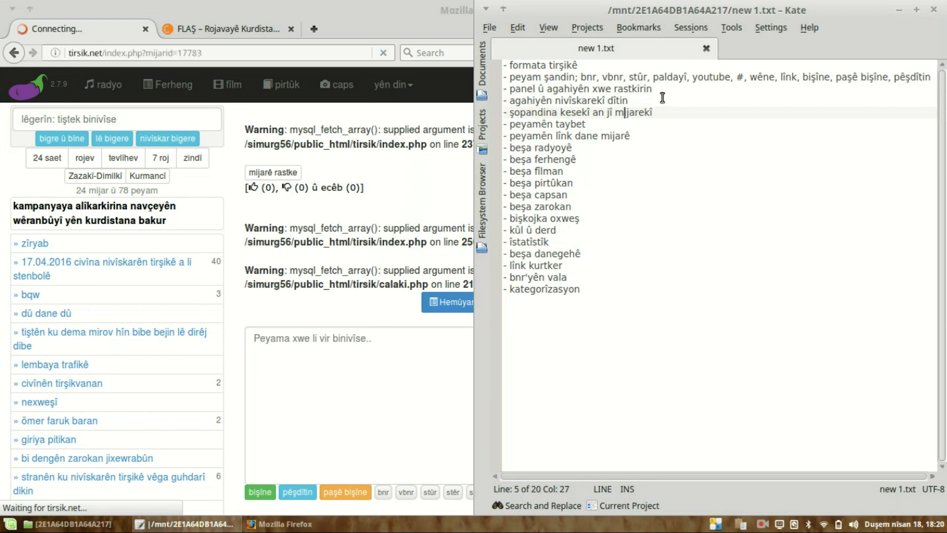
pyautogui.click(662, 93)
pyautogui.press('Down')
pyautogui.press('Up')
pyautogui.press('Up')
pyautogui.press('Up')
pyautogui.press('Home')
pyautogui.hotkey('shift', 'Down')
pyautogui.hotkey('shift', 'End')
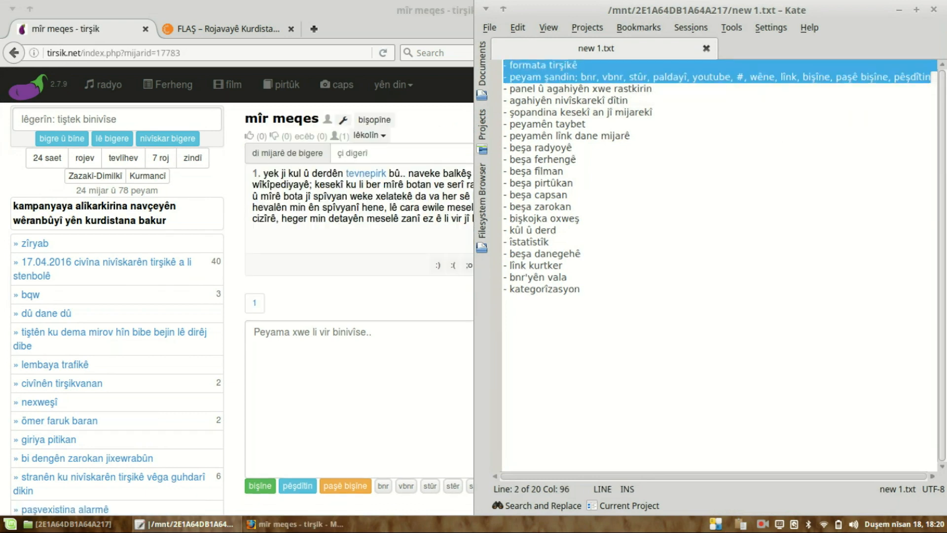
# Delete the two selected topic lines from the tutorial list and switch back to Firefox
pyautogui.press('Delete')
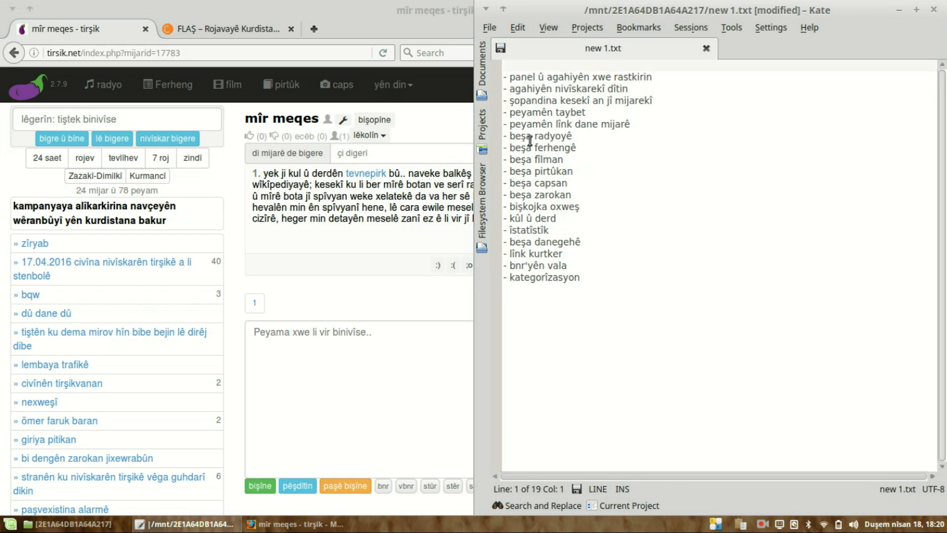
pyautogui.click(407, 195)
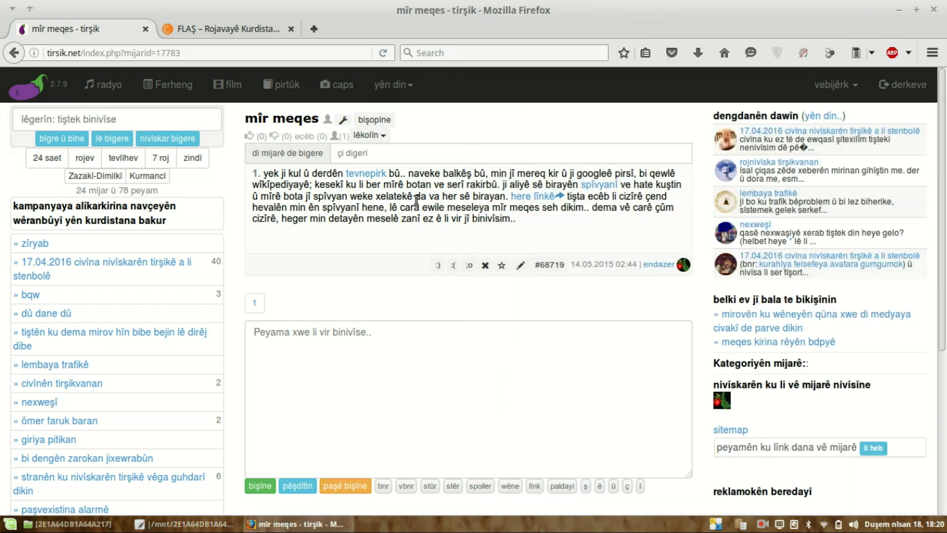
# Open the own profile page (ez) and examine its personal details, last login and registration date
pyautogui.click(846, 87)
pyautogui.click(848, 89)
pyautogui.click(850, 90)
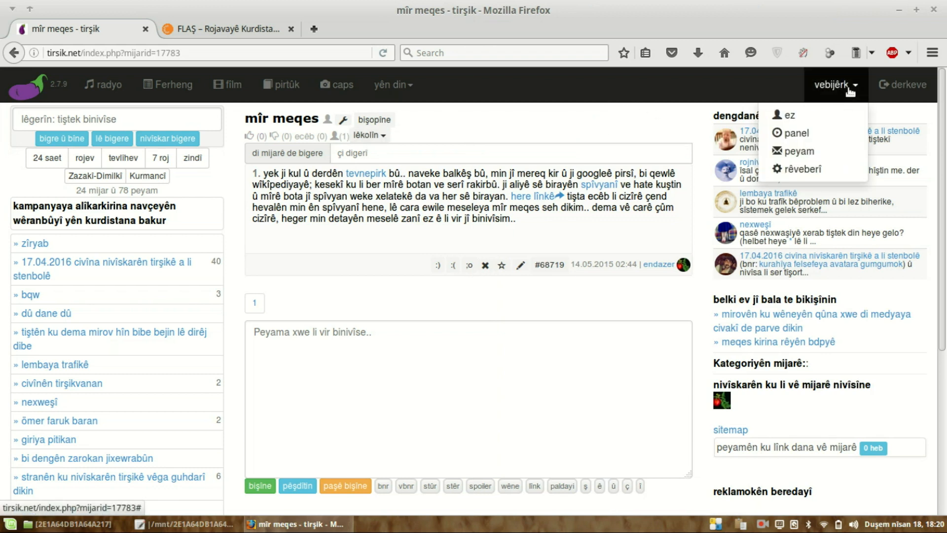
pyautogui.click(797, 121)
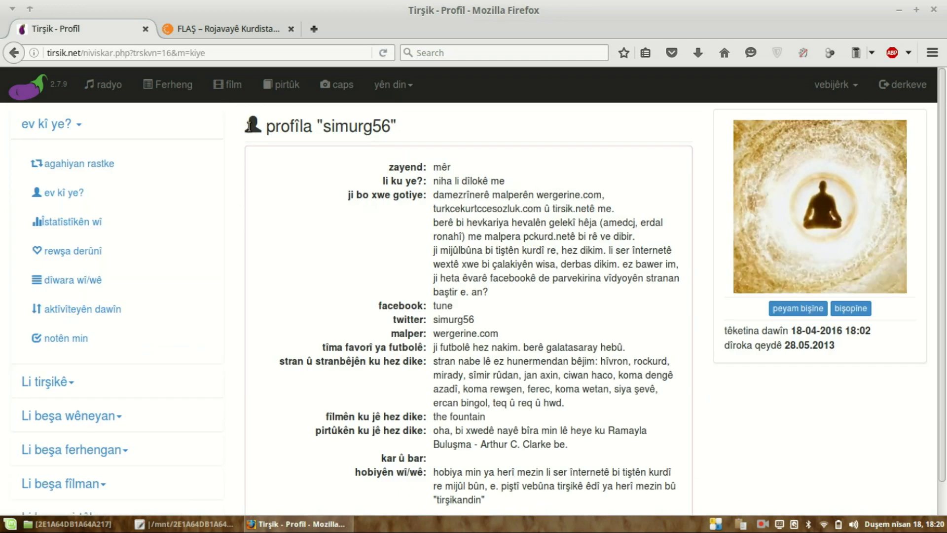
pyautogui.scroll(-1, 444, 227)
pyautogui.scroll(1, 715, 261)
pyautogui.moveTo(799, 352); pyautogui.dragTo(726, 329)
pyautogui.click(817, 356)
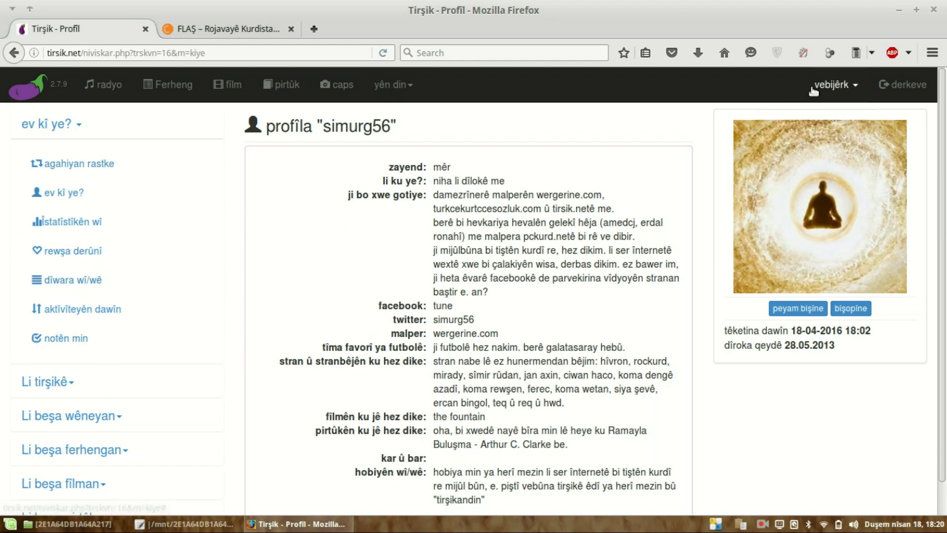
# Open the profile information form (agahiyan rastke) and examine its about, facebook, twitter, futbol, malper and film fields
pyautogui.click(97, 162)
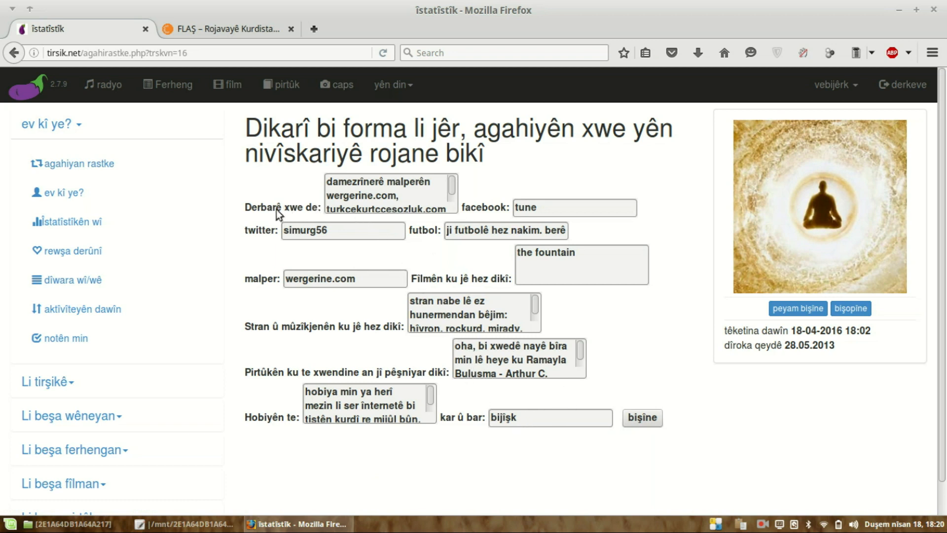
pyautogui.moveTo(261, 211); pyautogui.dragTo(494, 216)
pyautogui.doubleClick(493, 211)
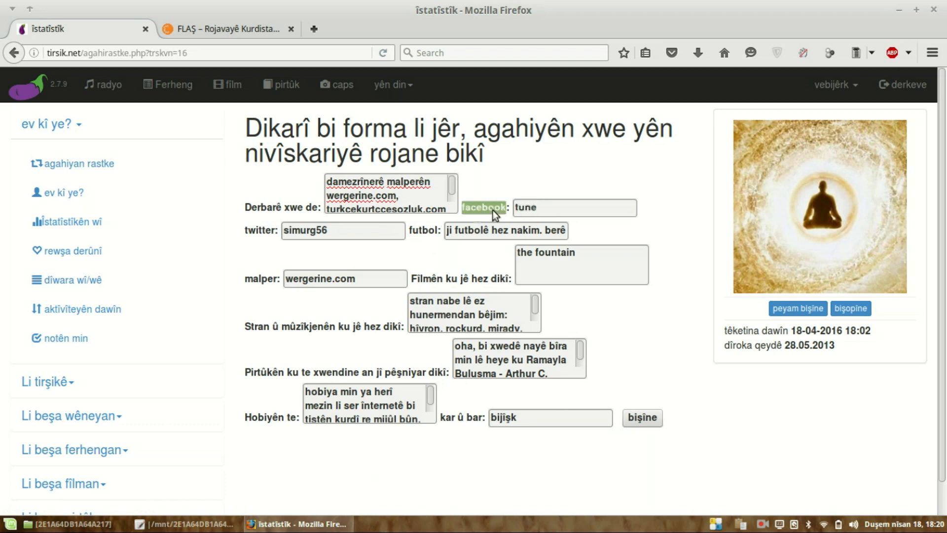
pyautogui.doubleClick(264, 232)
pyautogui.doubleClick(426, 231)
pyautogui.doubleClick(419, 279)
pyautogui.click(476, 282)
pyautogui.scroll(-1, 333, 357)
pyautogui.scroll(1, 580, 382)
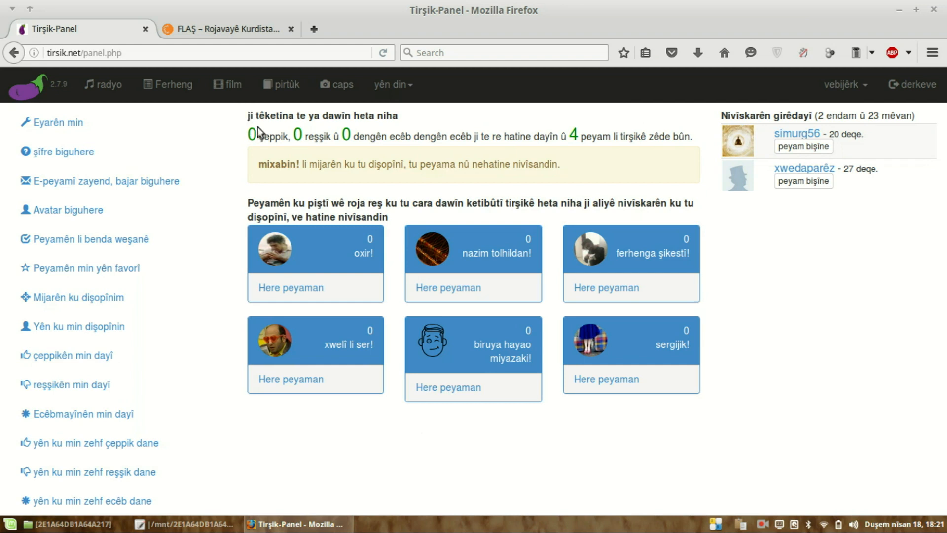
# Examine the account panel's summary since the last login and its notice about followed topics
pyautogui.moveTo(255, 116); pyautogui.dragTo(384, 119)
pyautogui.click(414, 124)
pyautogui.moveTo(486, 136); pyautogui.dragTo(580, 137)
pyautogui.click(586, 143)
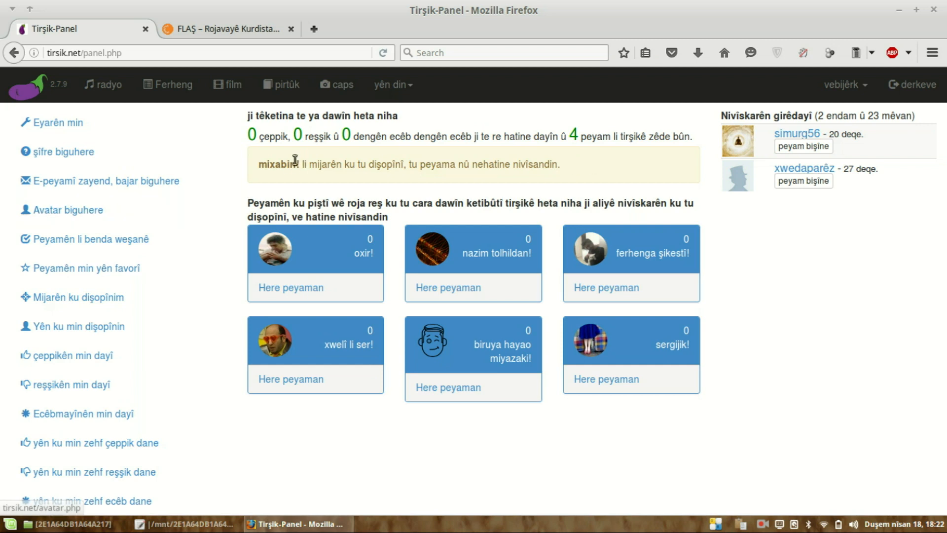
pyautogui.moveTo(275, 165); pyautogui.dragTo(307, 173)
pyautogui.click(331, 179)
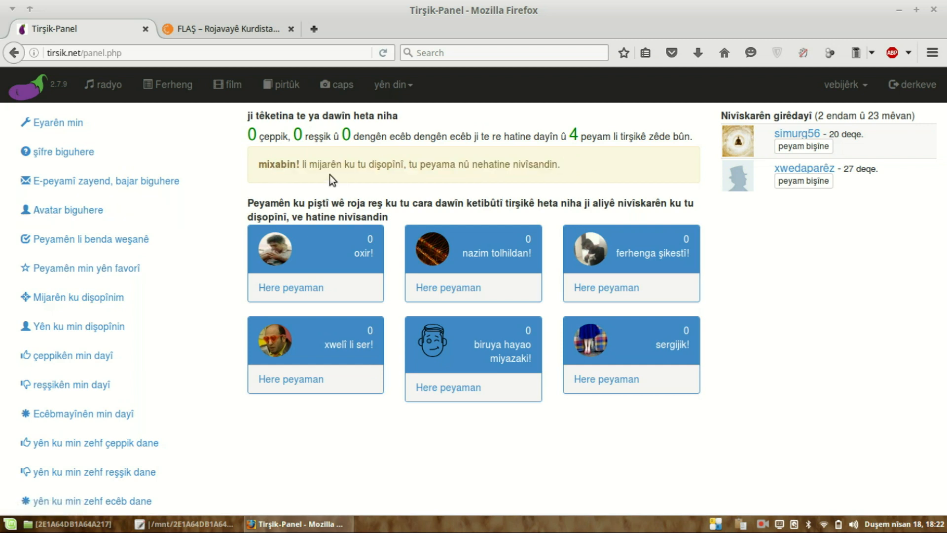
pyautogui.moveTo(441, 164); pyautogui.dragTo(563, 161)
pyautogui.click(574, 166)
pyautogui.moveTo(254, 162); pyautogui.dragTo(547, 162)
pyautogui.click(548, 164)
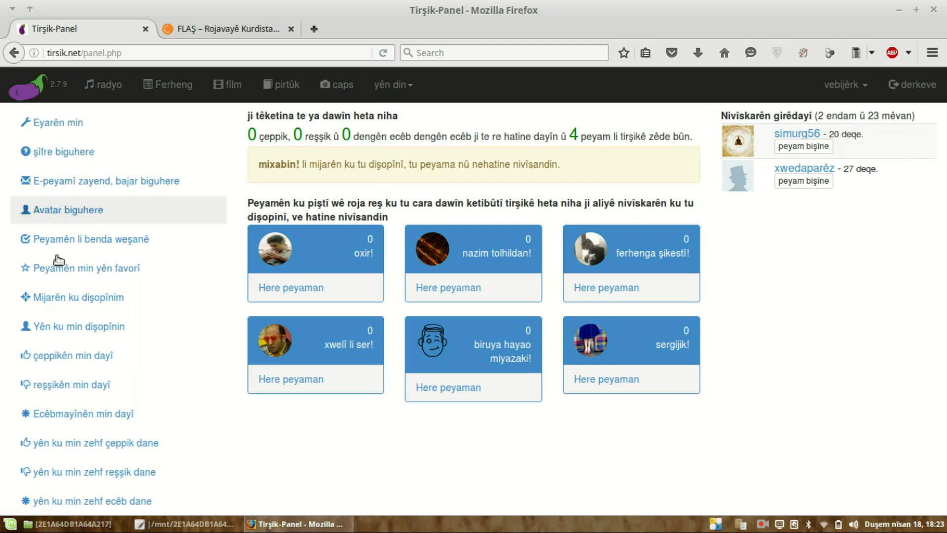
# Open the personal settings (Eyarên min) and examine the translation suggestion and topic count settings
pyautogui.click(82, 135)
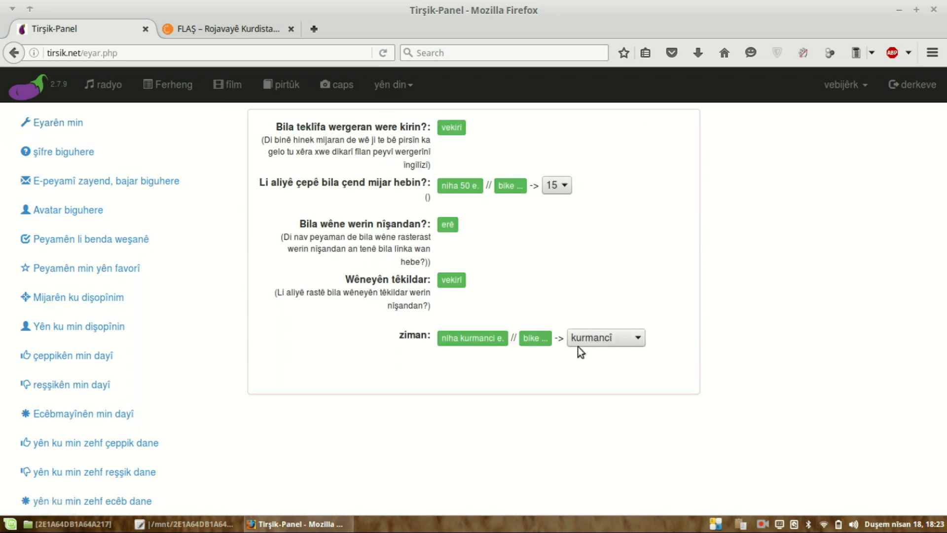
pyautogui.moveTo(340, 133); pyautogui.dragTo(405, 129)
pyautogui.click(419, 129)
pyautogui.moveTo(305, 184); pyautogui.dragTo(381, 183)
pyautogui.click(392, 184)
# Open the tirsik.net home page in a new tab, examine the length of its topic list and close the tab
pyautogui.moveTo(45, 92); pyautogui.dragTo(336, 32)
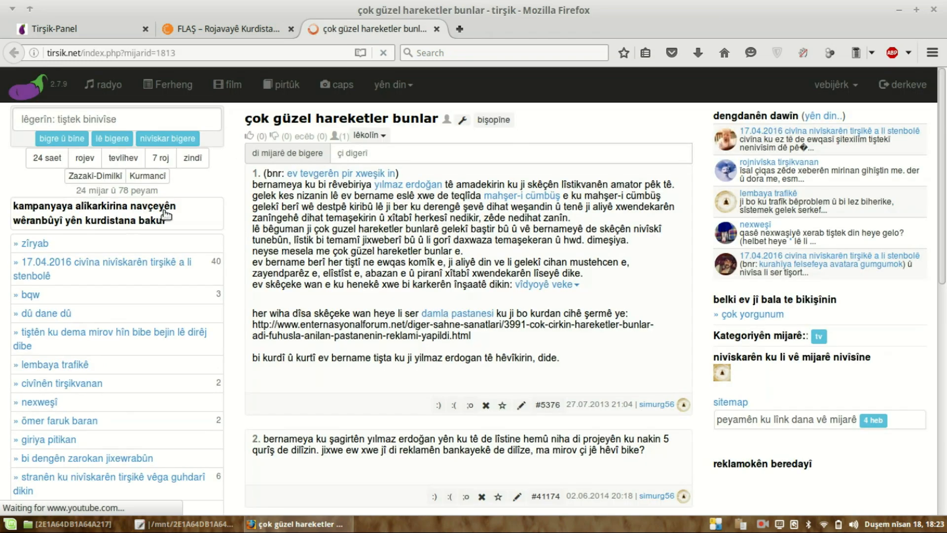
pyautogui.scroll(-5, 166, 215)
pyautogui.scroll(-7, 108, 347)
pyautogui.scroll(8, 102, 247)
pyautogui.click(436, 29)
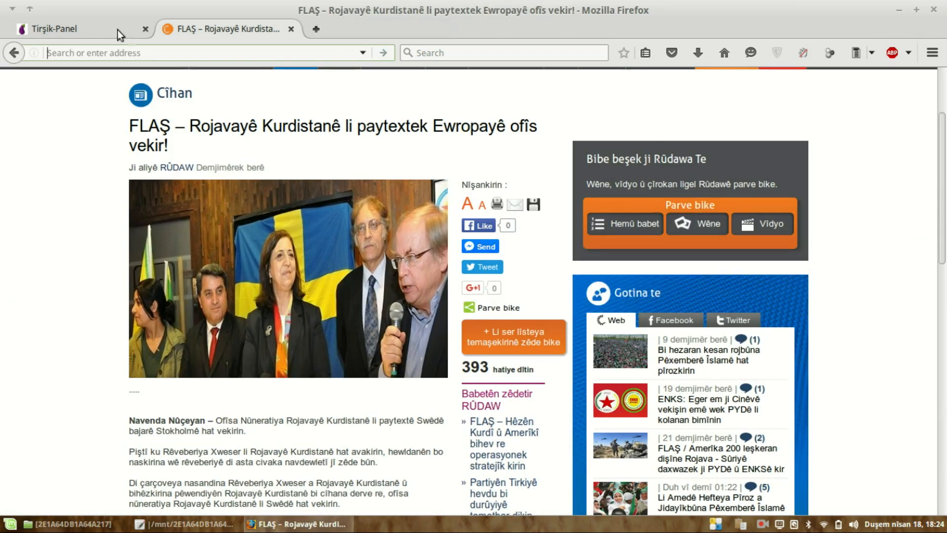
# Return to the settings page and examine the available topic counts and the setting for showing images in messages
pyautogui.click(118, 29)
pyautogui.click(560, 187)
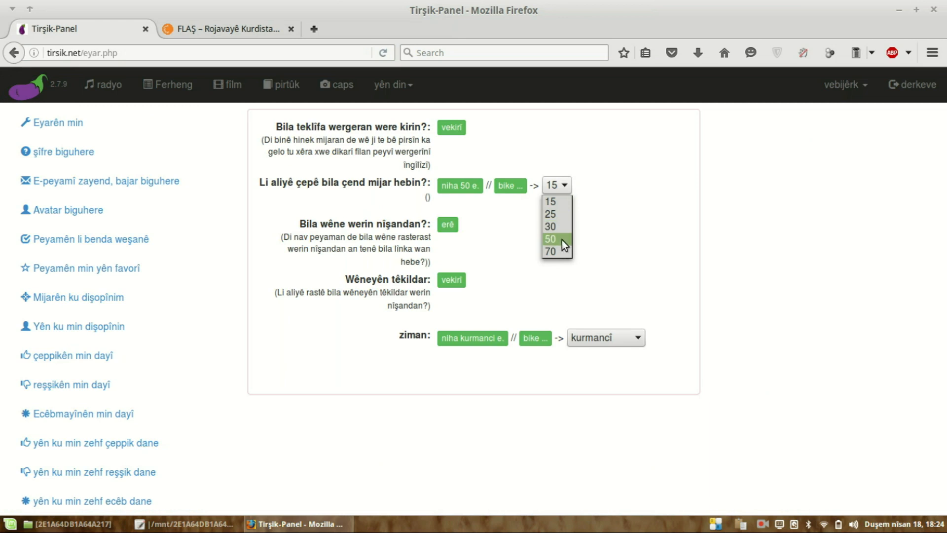
pyautogui.click(599, 227)
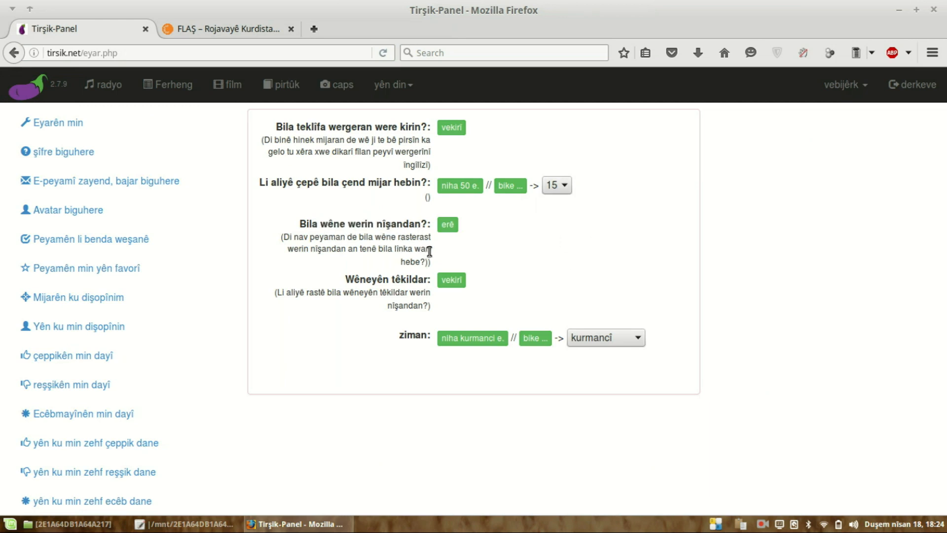
pyautogui.moveTo(376, 223); pyautogui.dragTo(392, 266)
pyautogui.click(390, 262)
# Open the tirsik.net home page in a new tab and look for related images beside the topic shown
pyautogui.middleClick(67, 90)
pyautogui.click(343, 30)
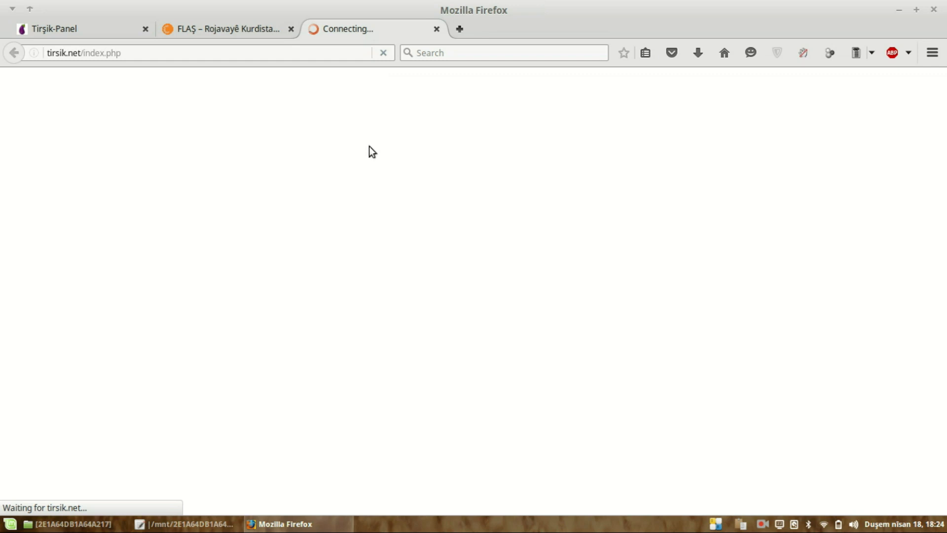
pyautogui.scroll(-4, 788, 293)
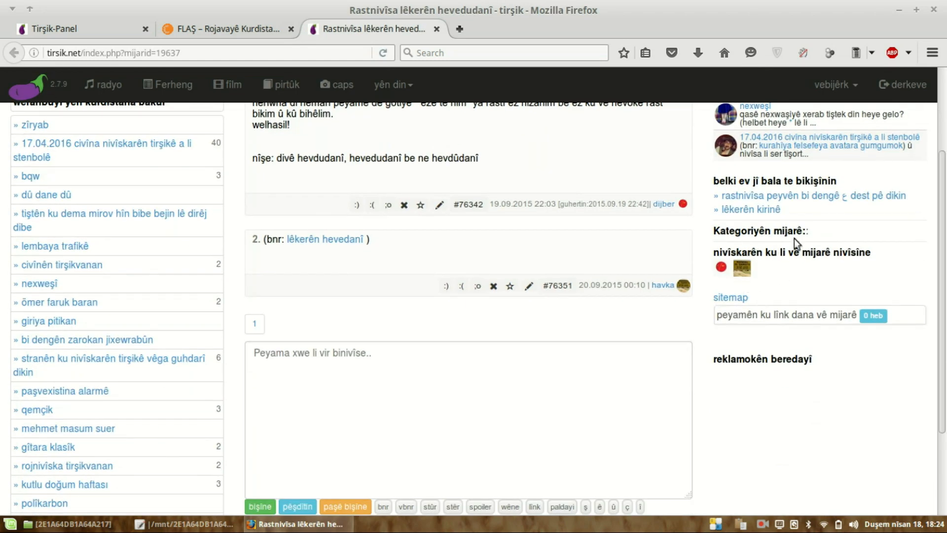
pyautogui.scroll(4, 796, 242)
# Search the topics for "abdull" and open the suggested topic "abdullah öcalan"
pyautogui.click(123, 119)
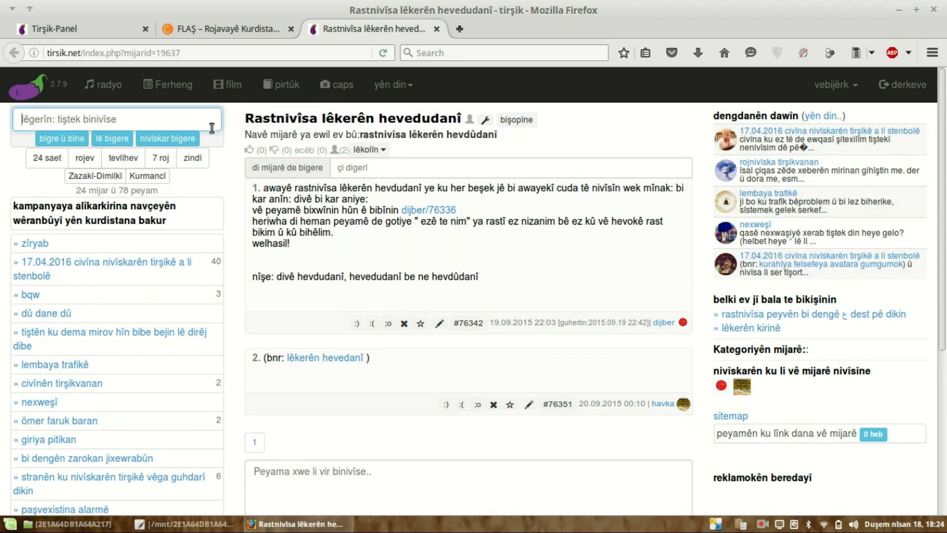
pyautogui.write('a')
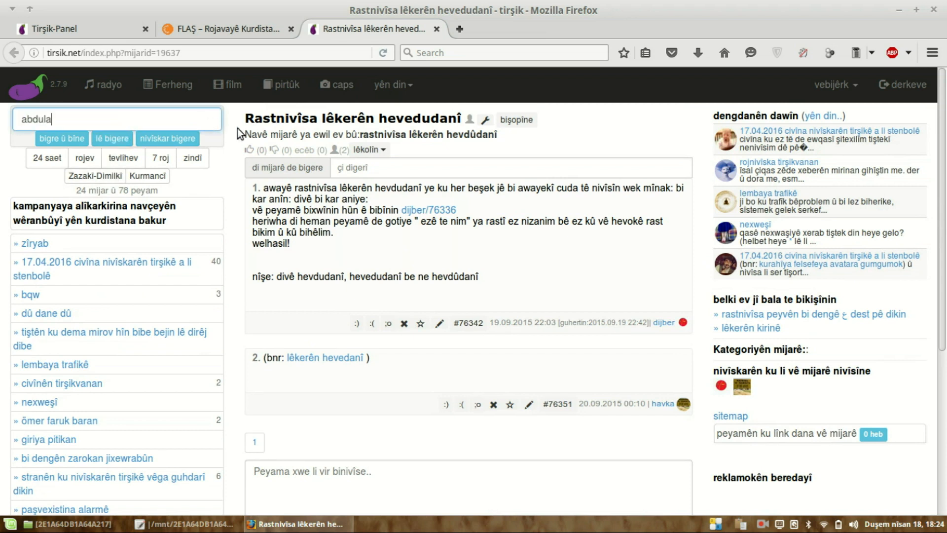
pyautogui.write('bdula')
pyautogui.hotkey('ctrl', 'a')
pyautogui.press('BackSpace')
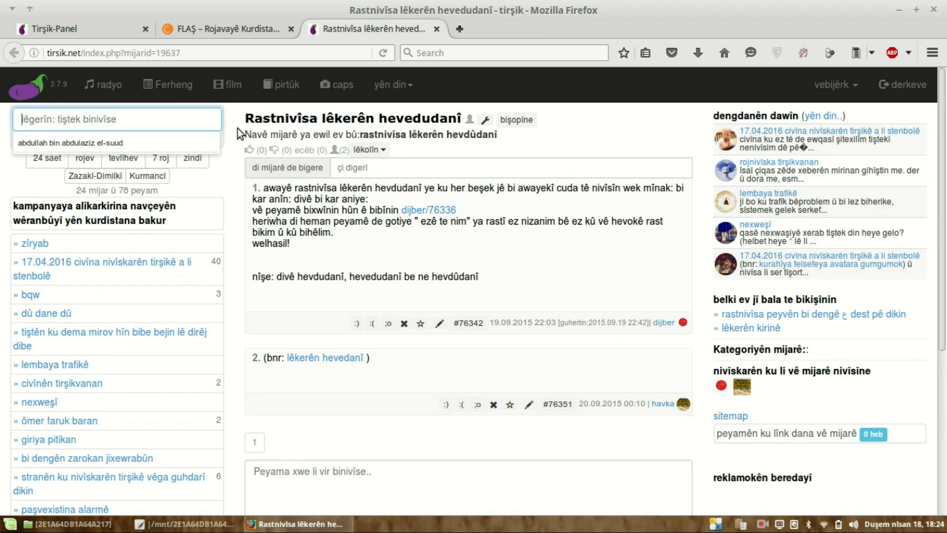
pyautogui.write('abdull')
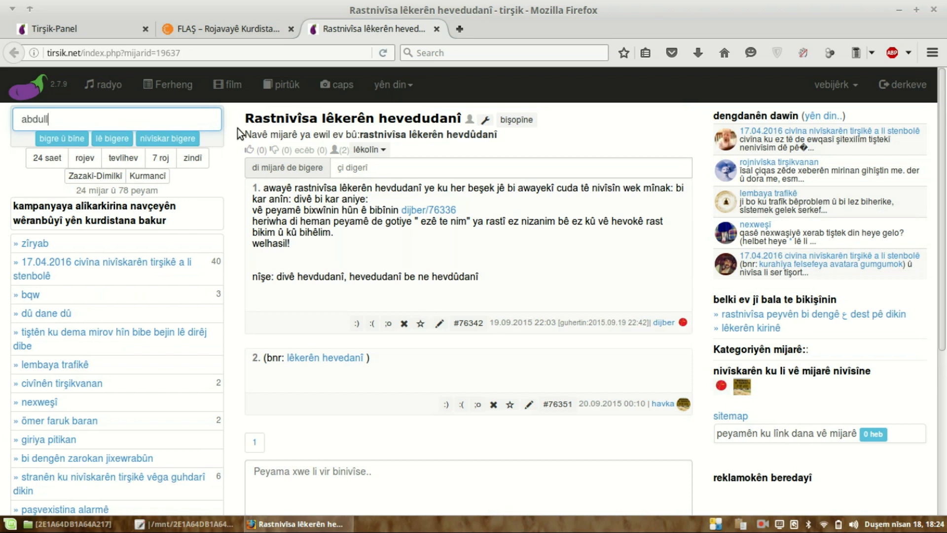
pyautogui.click(72, 148)
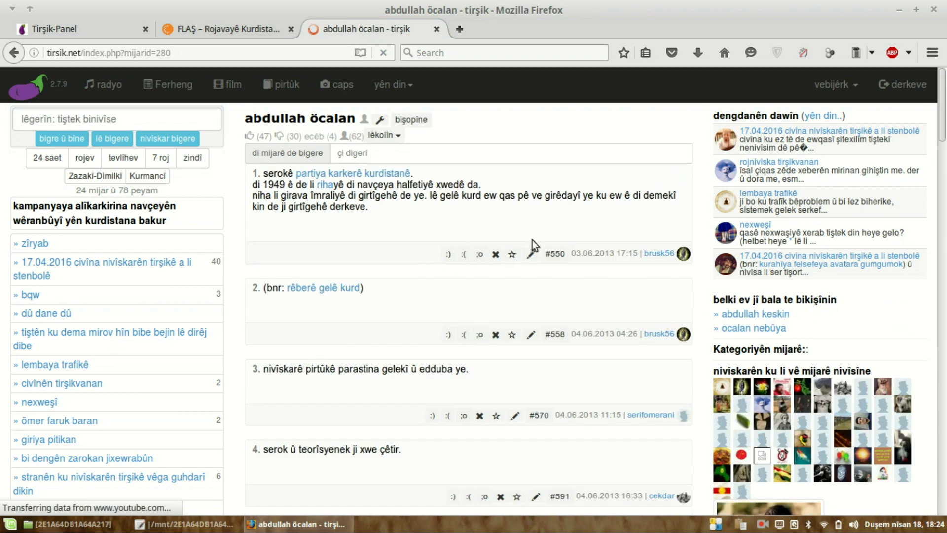
# Examine the related images beside this topic and two listed topics, ending with "giriya pitikan", and return to the settings page
pyautogui.scroll(-3, 538, 245)
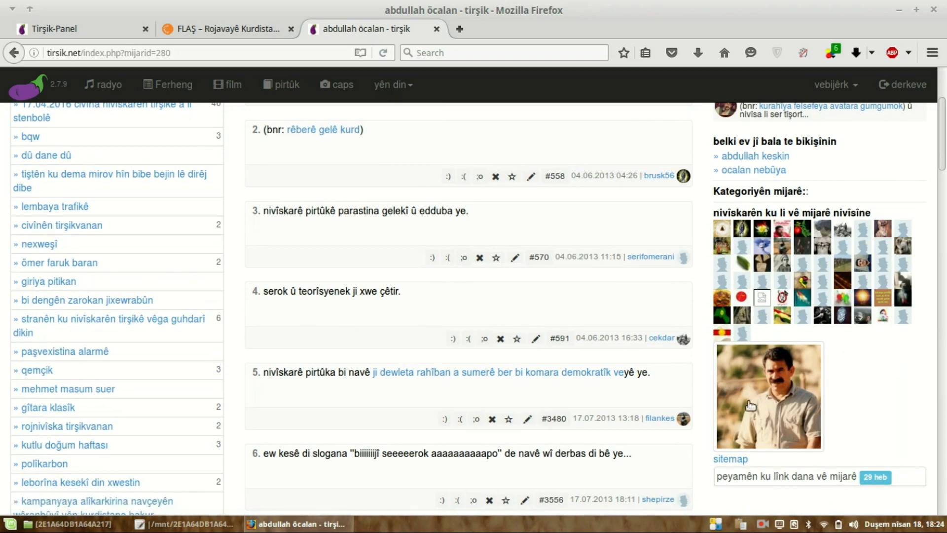
pyautogui.click(76, 265)
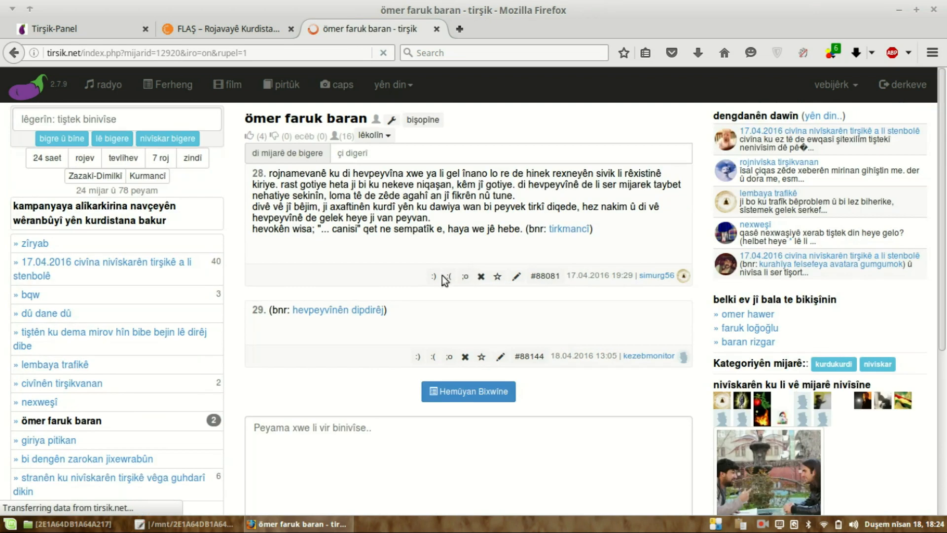
pyautogui.scroll(-3, 686, 341)
pyautogui.click(74, 323)
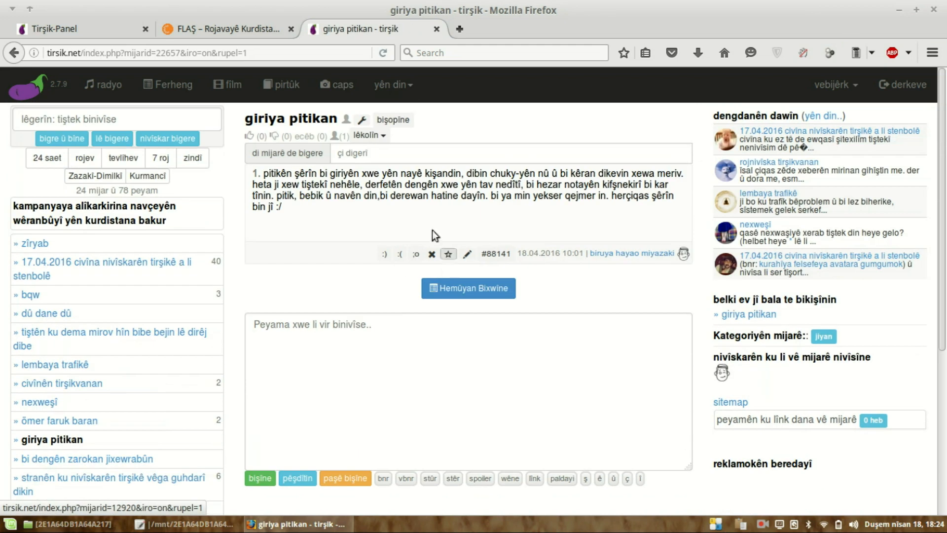
pyautogui.scroll(-2, 757, 373)
pyautogui.scroll(3, 757, 374)
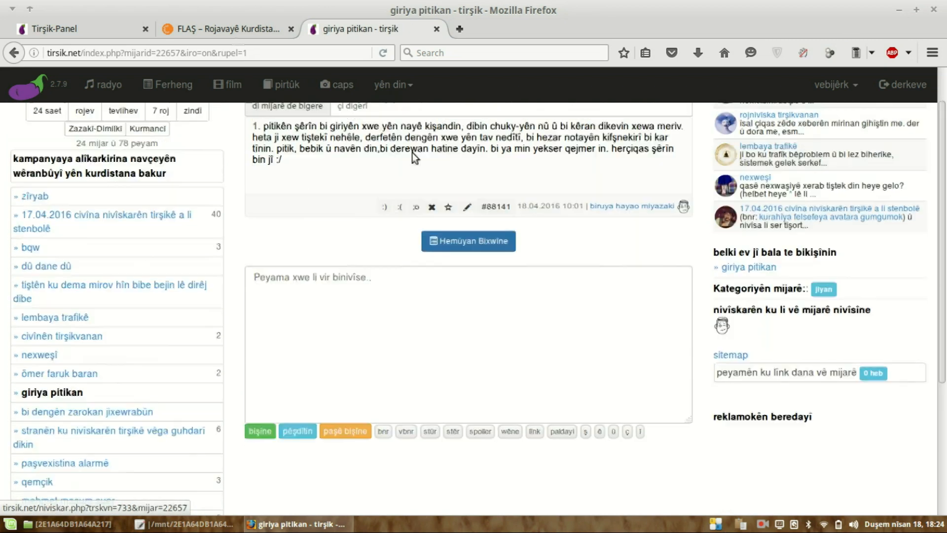
pyautogui.click(436, 29)
pyautogui.click(119, 29)
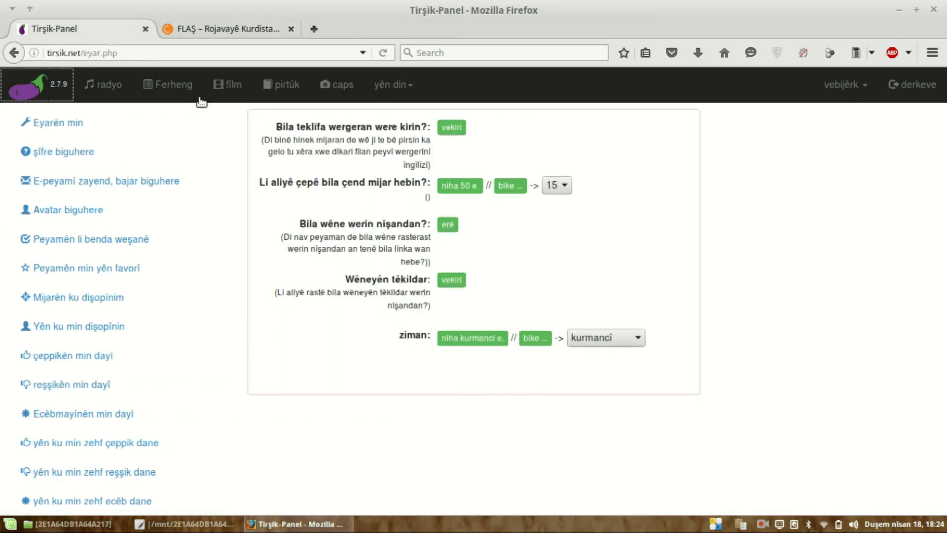
# Examine the site language (ziman) setting and its available choices
pyautogui.moveTo(408, 336); pyautogui.dragTo(415, 336)
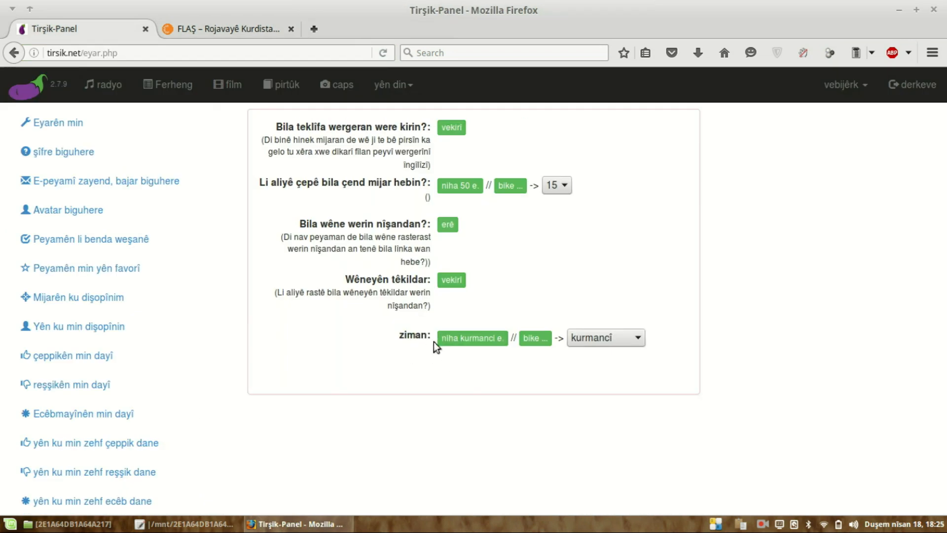
pyautogui.click(617, 344)
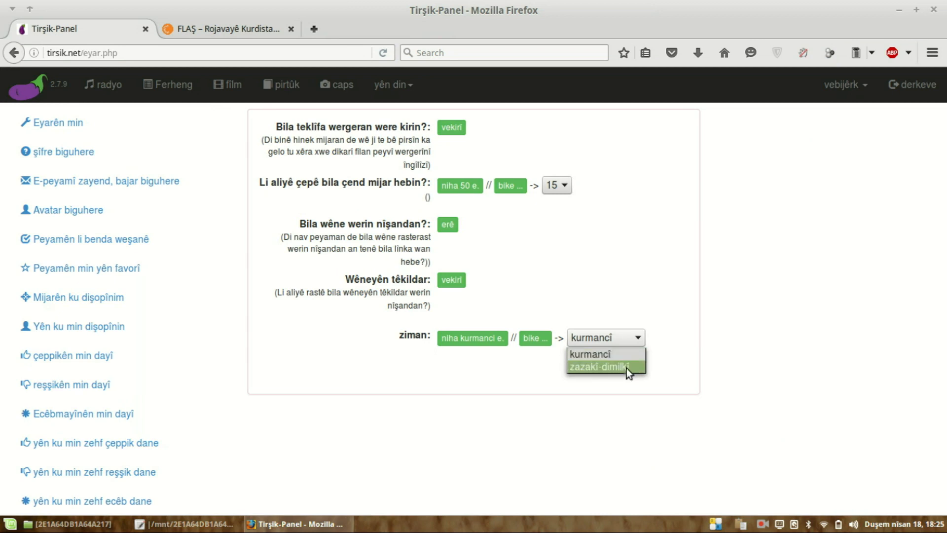
pyautogui.click(676, 369)
pyautogui.click(637, 344)
pyautogui.click(656, 363)
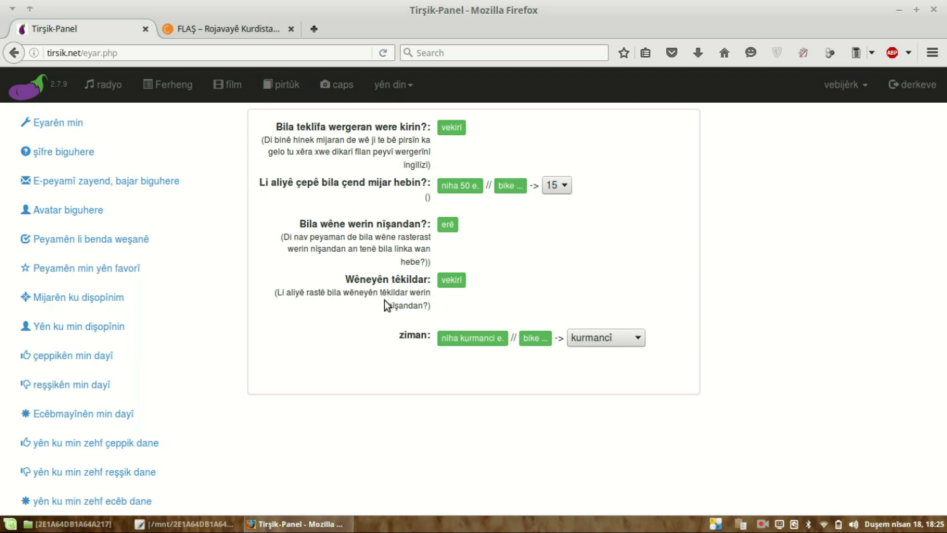
# Go to the home page, switch the site language to Zazaki-Dimilki and view the translated account options
pyautogui.click(29, 92)
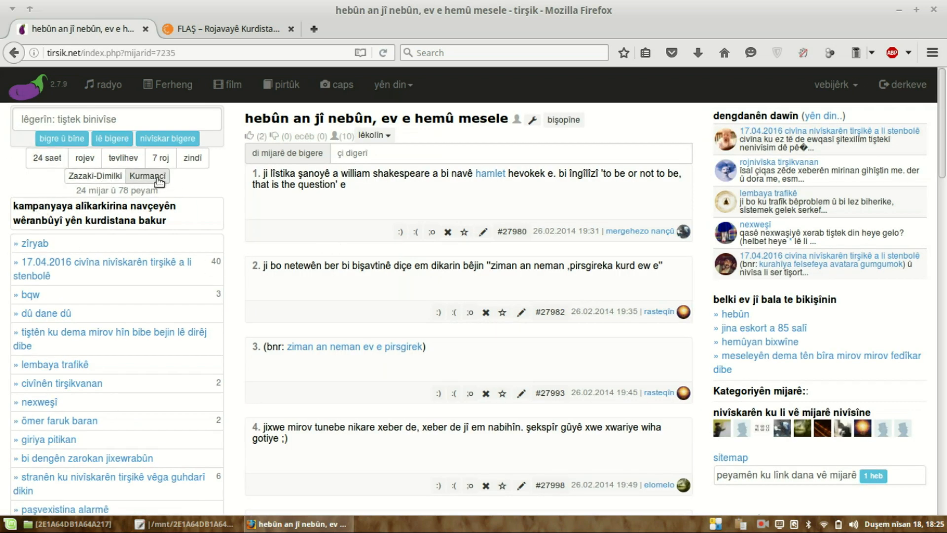
pyautogui.click(109, 180)
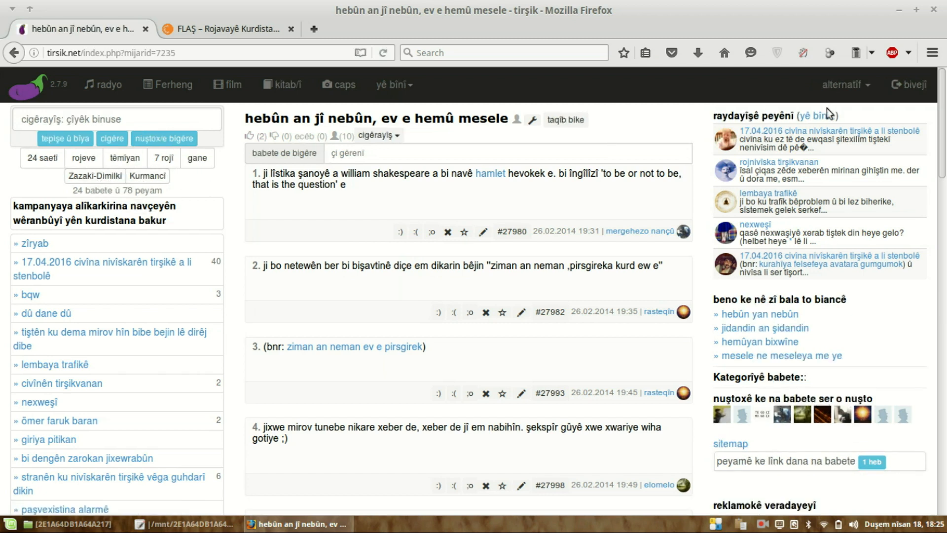
pyautogui.click(845, 84)
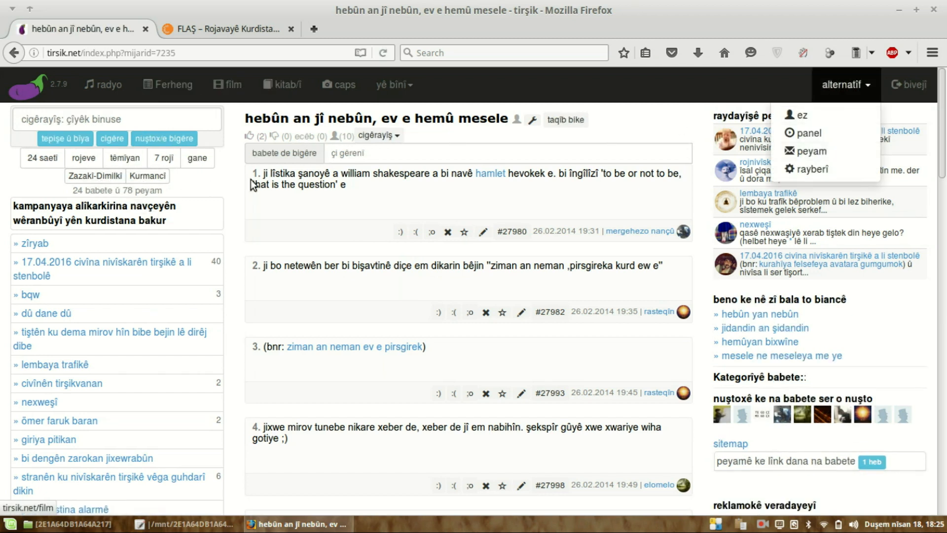
pyautogui.click(229, 189)
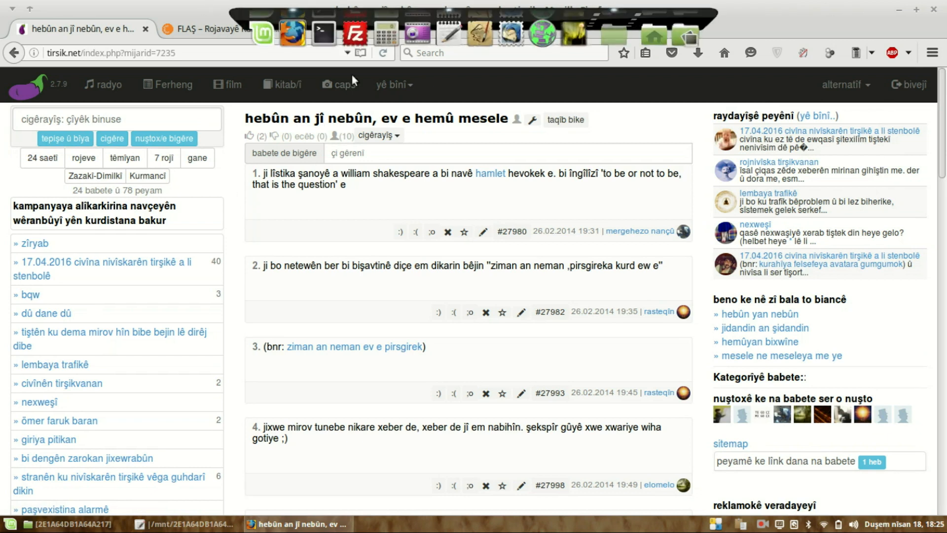
# Switch the site's language to Kurmancî and open the member panel
pyautogui.click(146, 176)
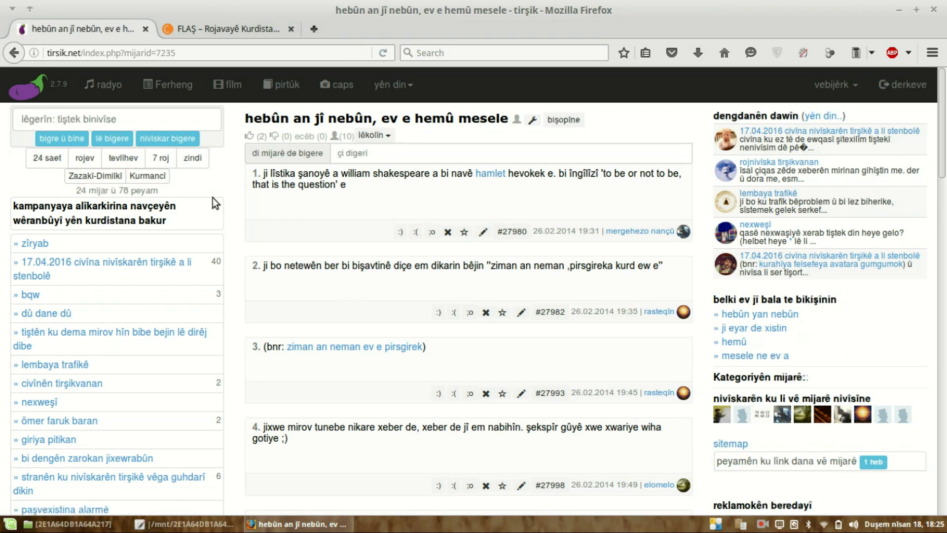
pyautogui.click(812, 91)
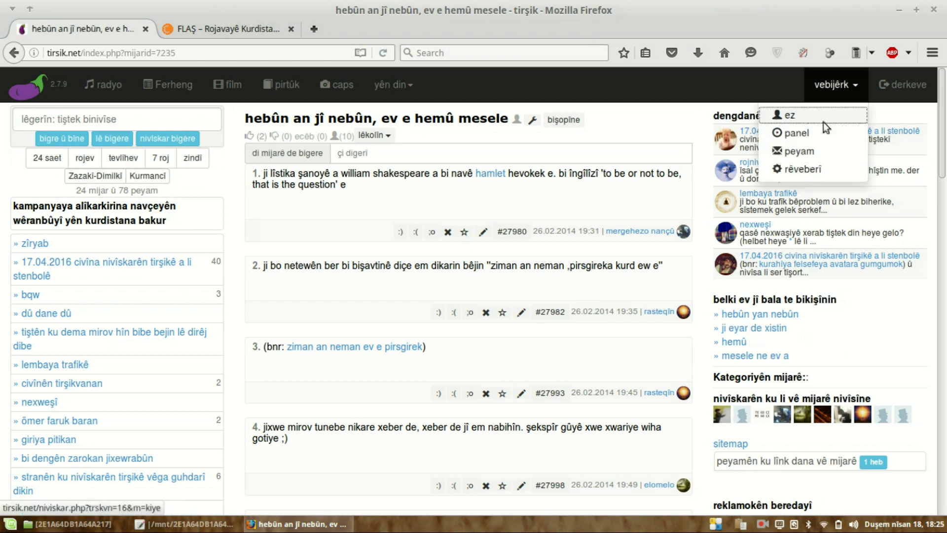
pyautogui.click(824, 122)
pyautogui.click(831, 88)
pyautogui.click(833, 131)
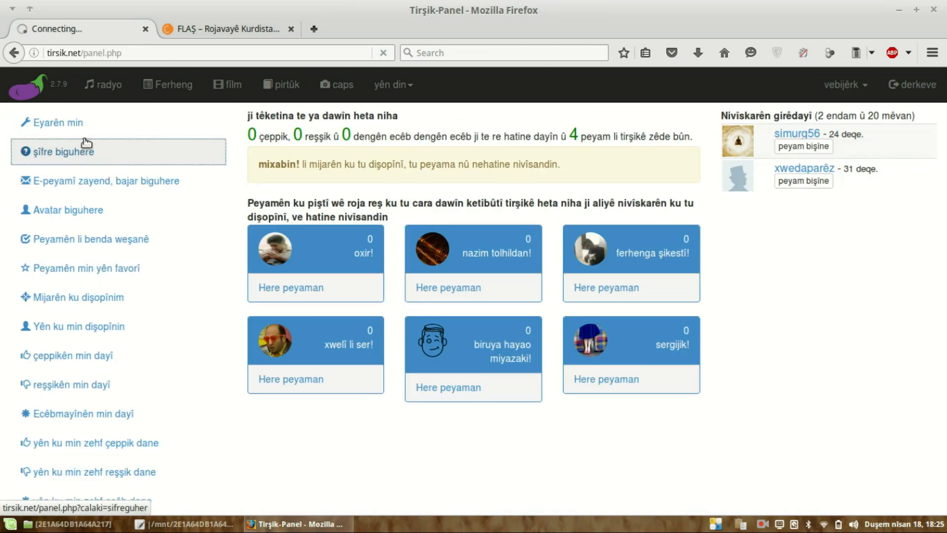
# Open the personal settings and choose zazakî-dimilkî as the language without applying it
pyautogui.click(84, 153)
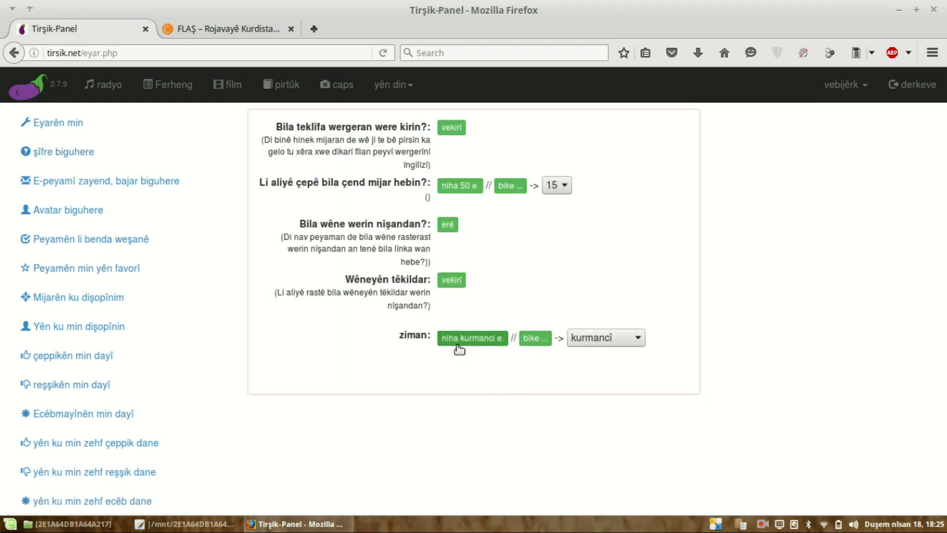
pyautogui.click(599, 339)
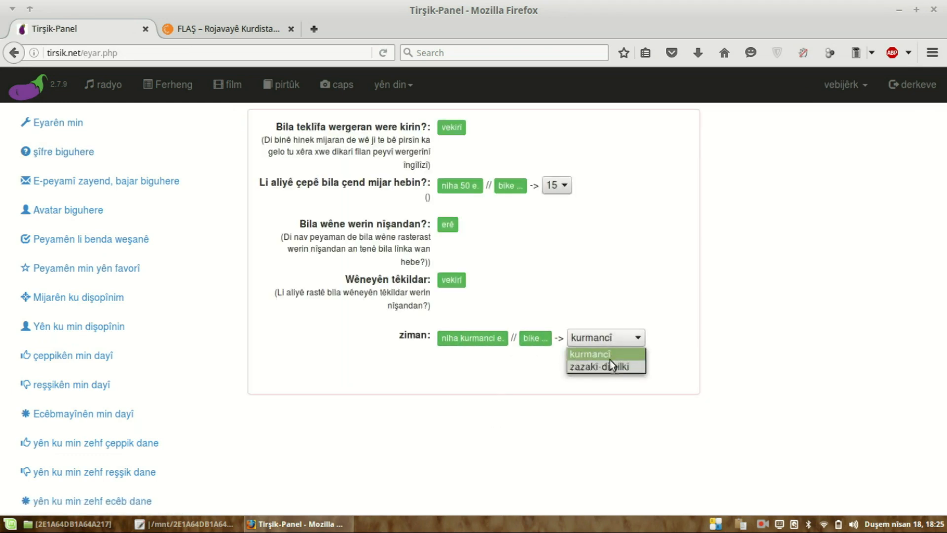
pyautogui.click(613, 368)
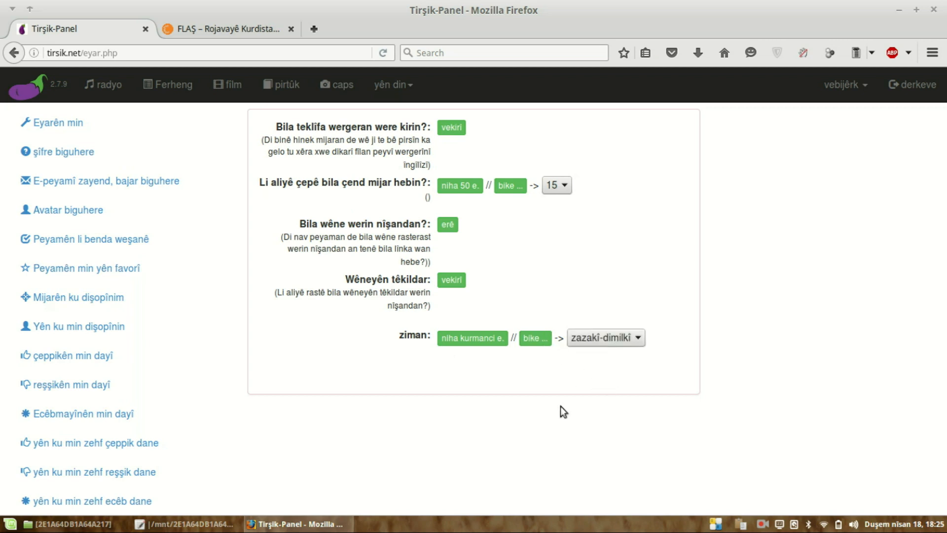
# View the password change form and the form for e-mail, gender and city
pyautogui.click(77, 165)
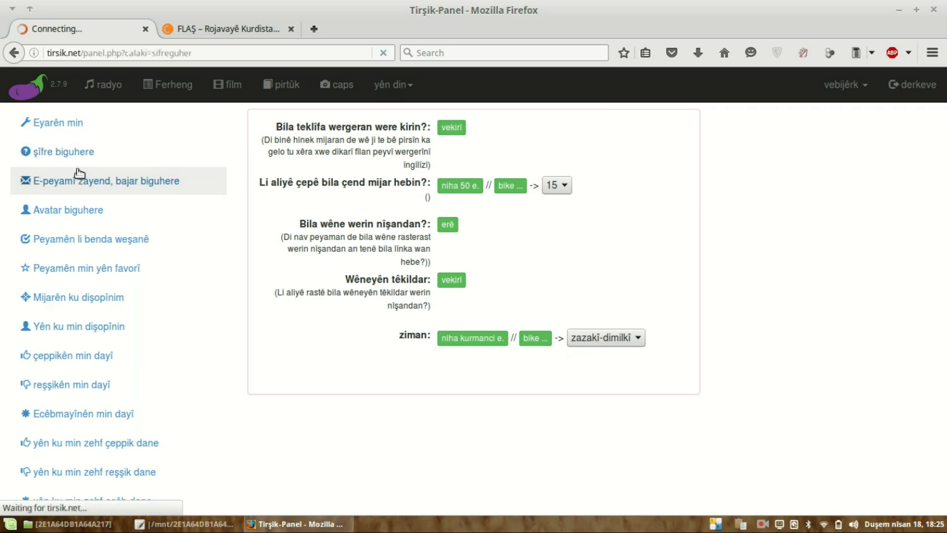
pyautogui.click(381, 124)
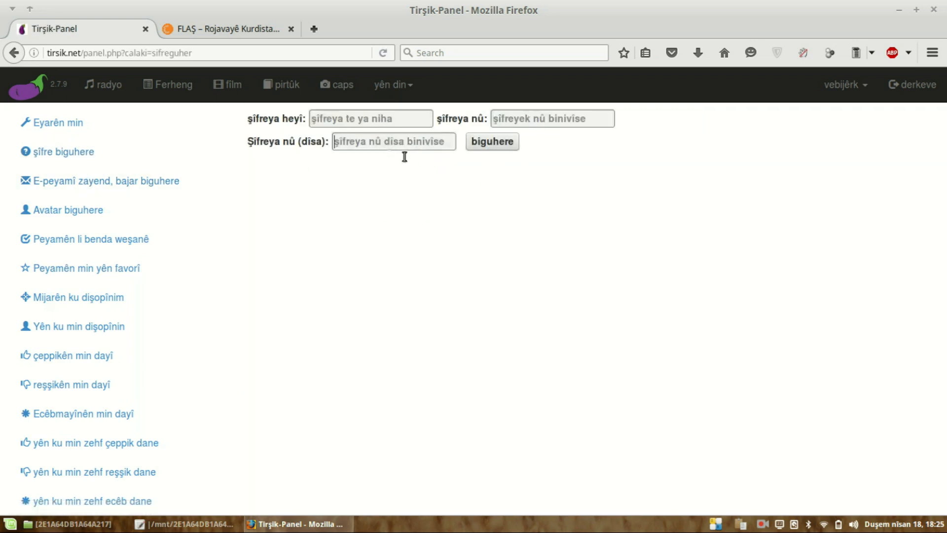
pyautogui.click(116, 182)
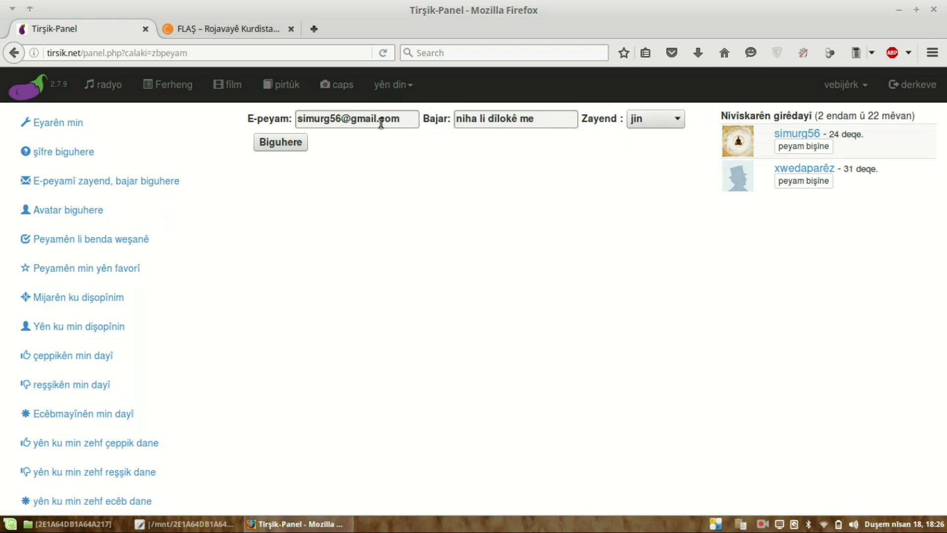
pyautogui.click(357, 118)
# Open the avatar page, browse folders for an image file, and cancel the file selection
pyautogui.click(99, 220)
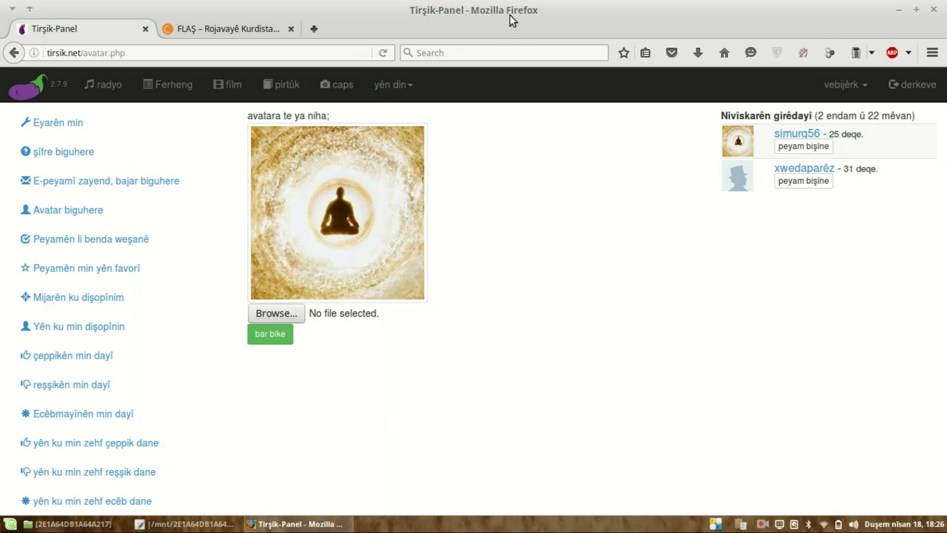
pyautogui.click(288, 317)
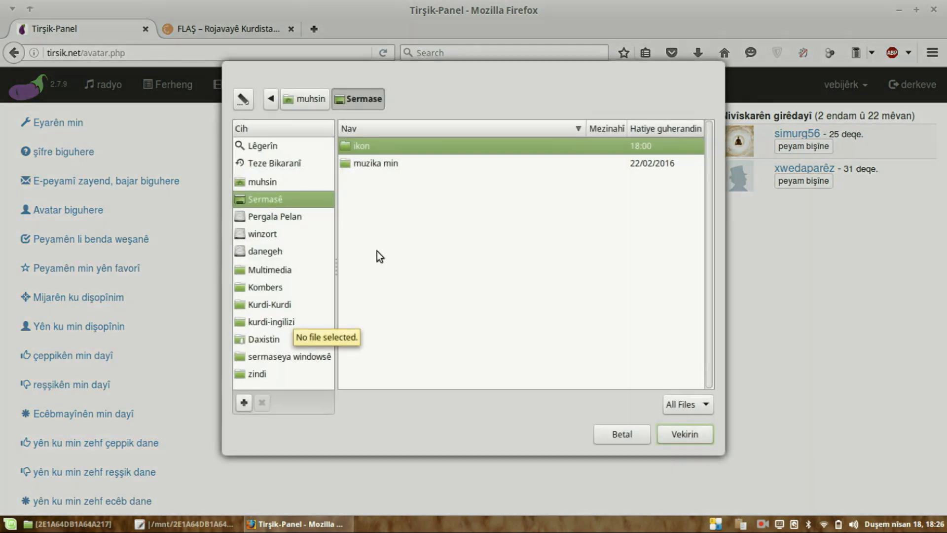
pyautogui.click(290, 216)
pyautogui.click(289, 182)
pyautogui.click(286, 271)
pyautogui.click(292, 320)
pyautogui.click(294, 269)
pyautogui.click(289, 217)
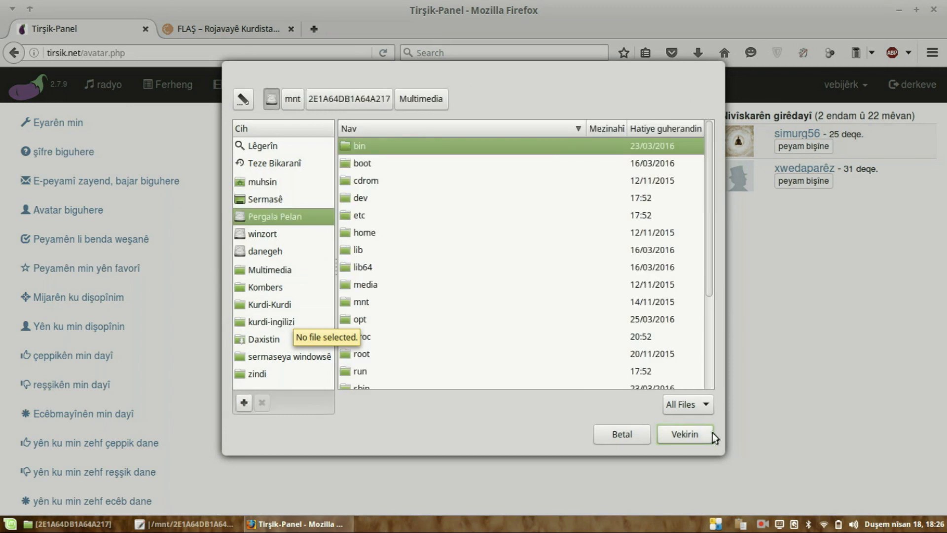
pyautogui.click(637, 432)
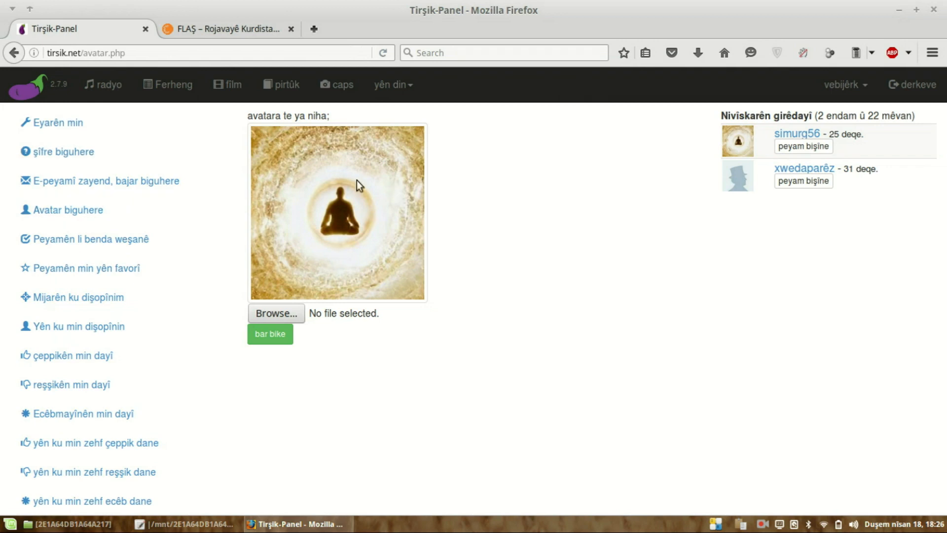
# Open the favourite messages list, view the message under "kurtbûna navên stranên kurdî", and return to the list
pyautogui.click(111, 244)
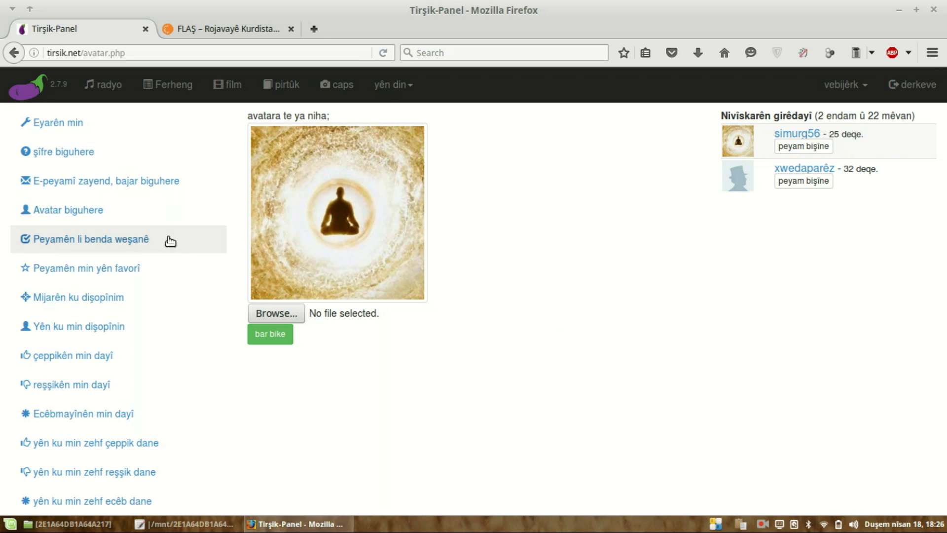
pyautogui.click(181, 273)
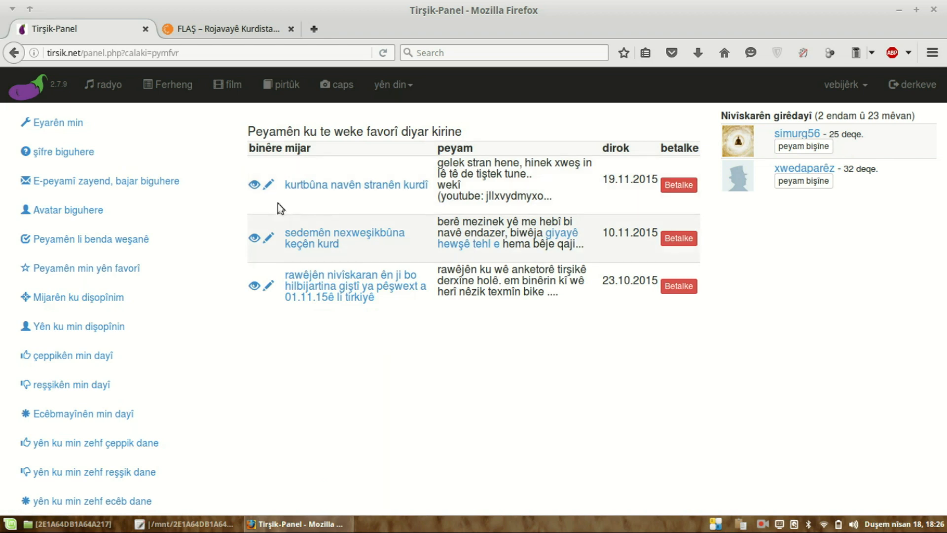
pyautogui.click(267, 185)
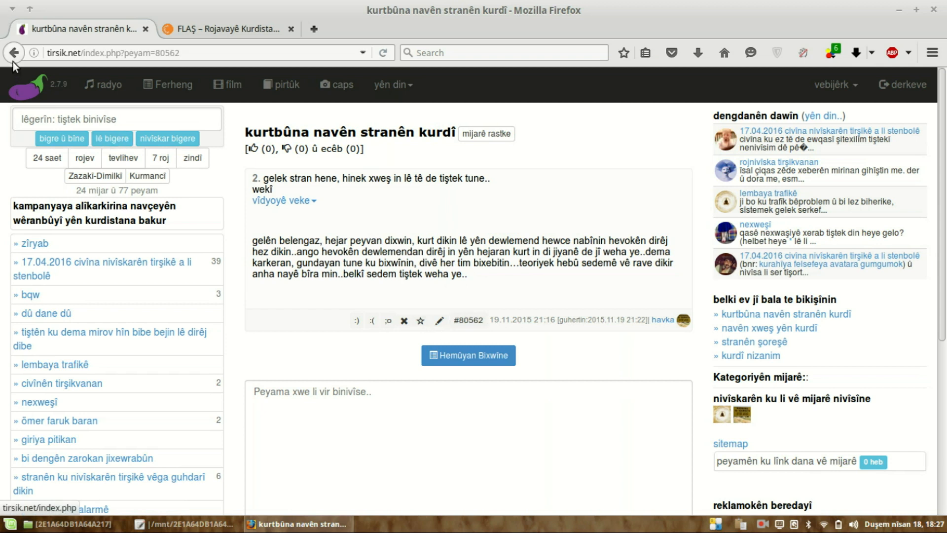
pyautogui.click(57, 93)
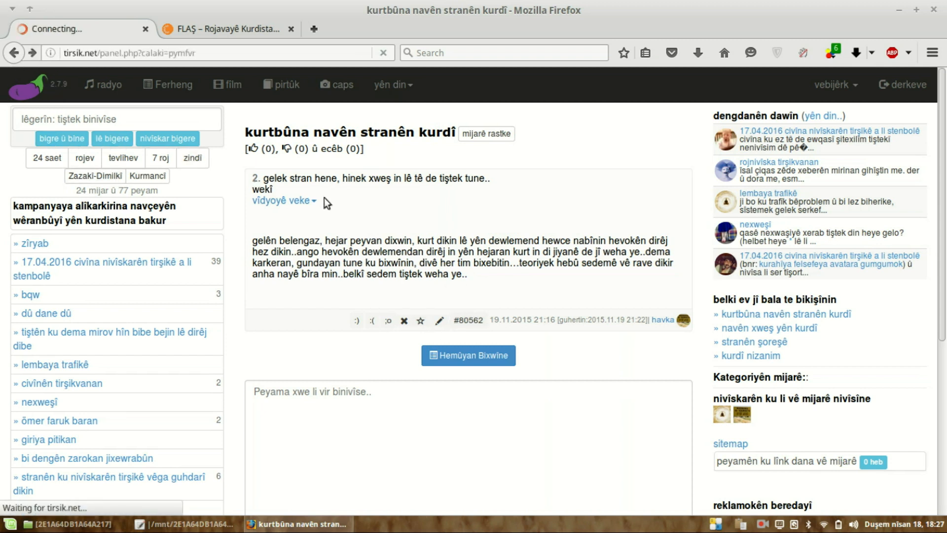
# In the messages awaiting publication, check the "zîryab" entry and delete it, confirming the deletion
pyautogui.click(96, 243)
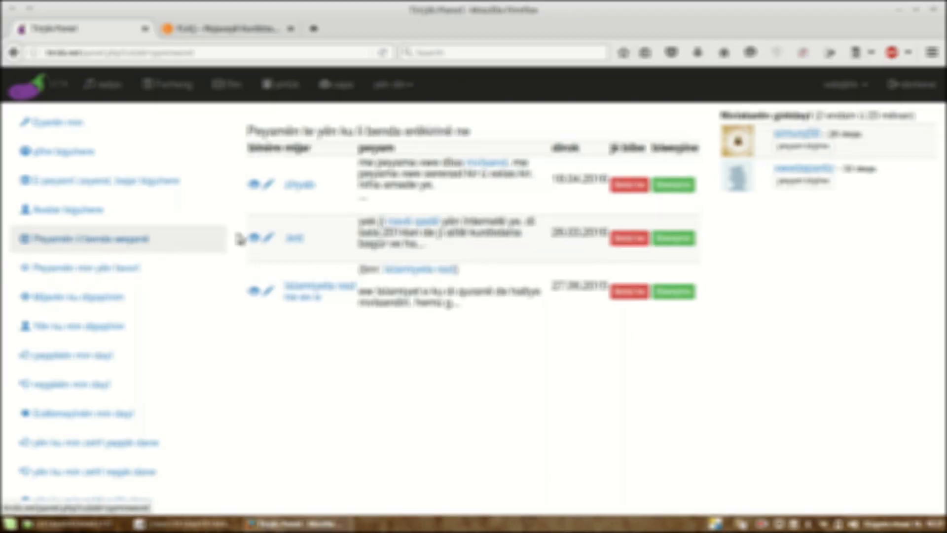
pyautogui.click(299, 187)
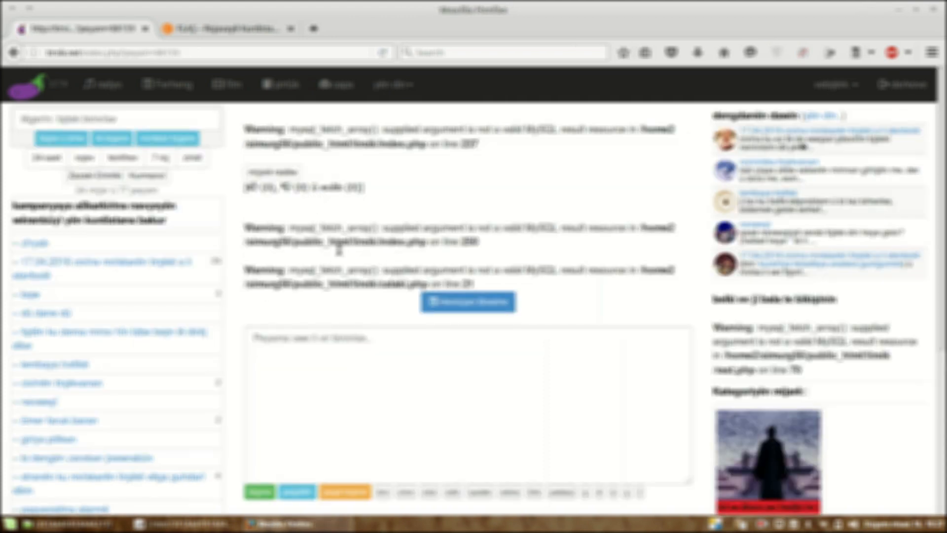
pyautogui.click(13, 53)
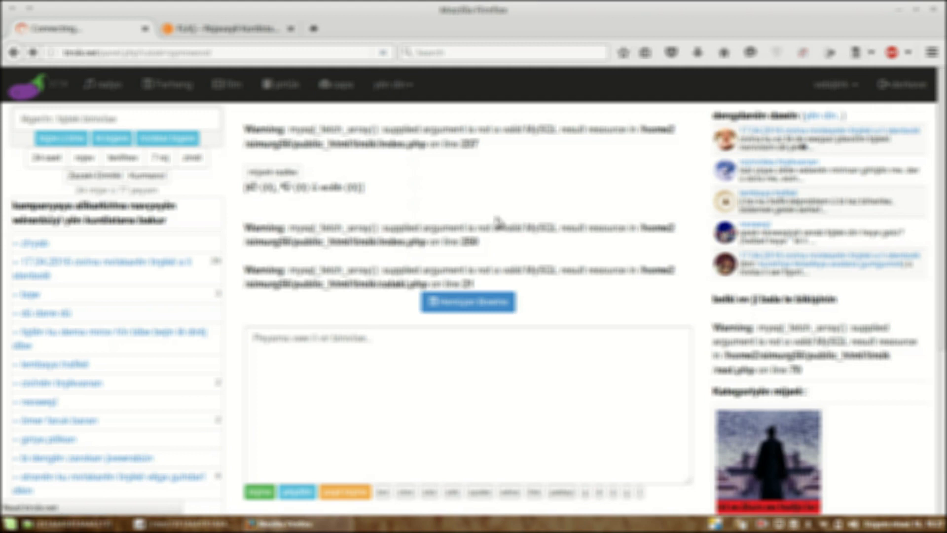
pyautogui.click(630, 186)
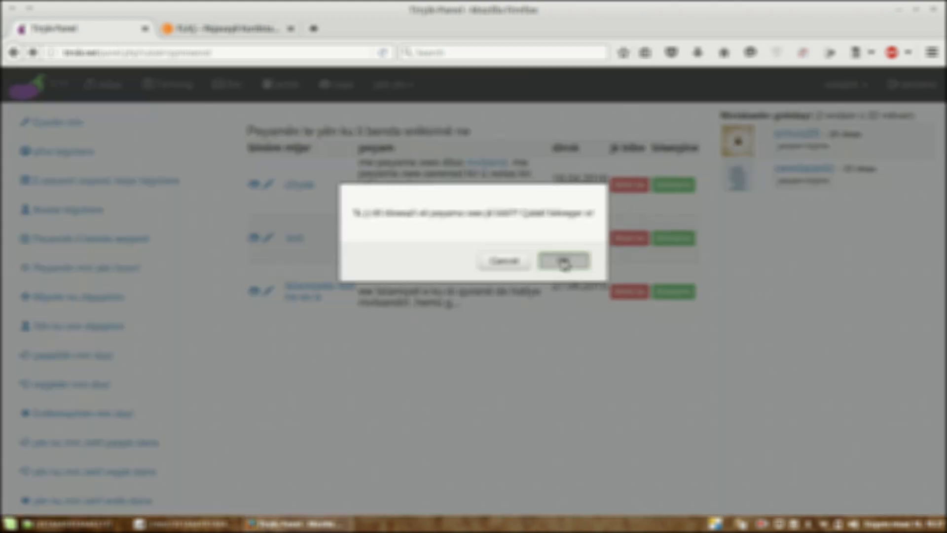
pyautogui.click(564, 261)
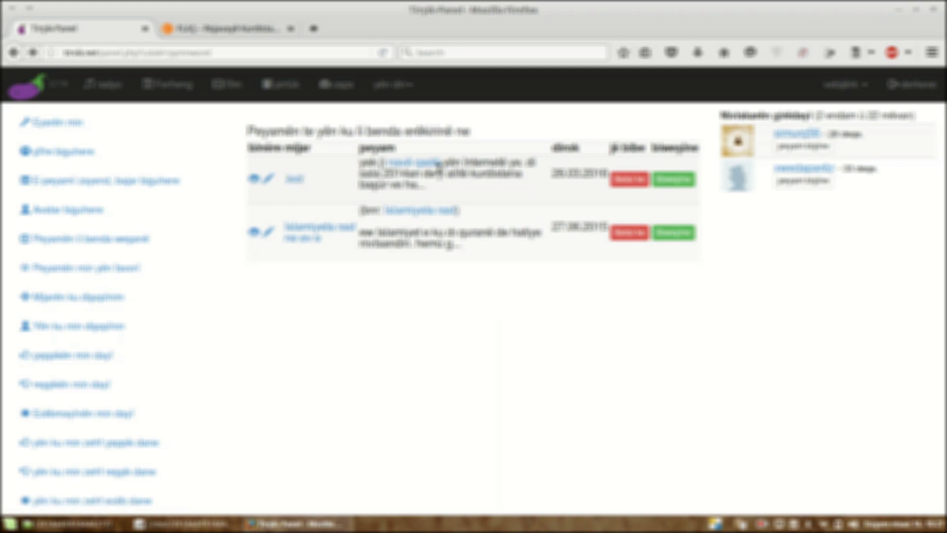
# View the unpublished message under the ".krd" topic and return to the list of pending messages
pyautogui.moveTo(384, 166); pyautogui.dragTo(561, 186)
pyautogui.click(557, 190)
pyautogui.click(263, 185)
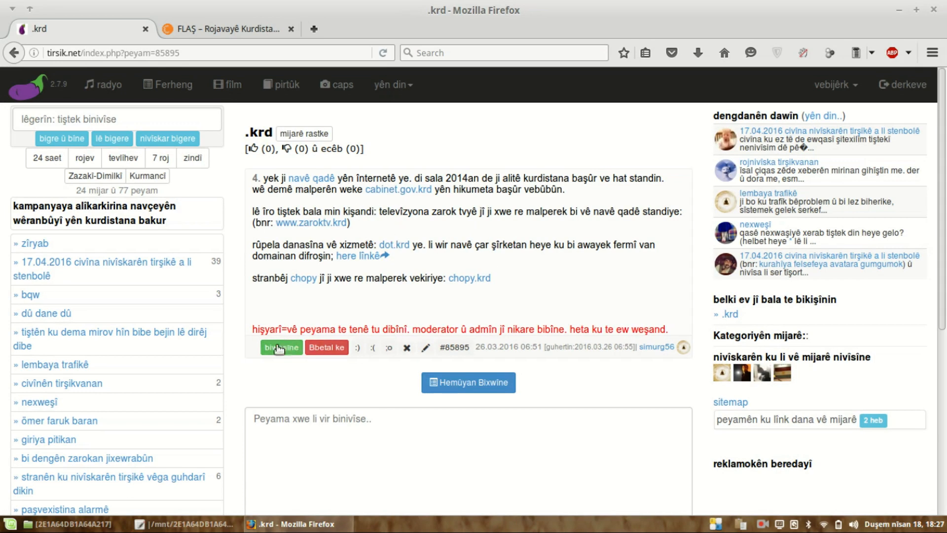
pyautogui.click(14, 53)
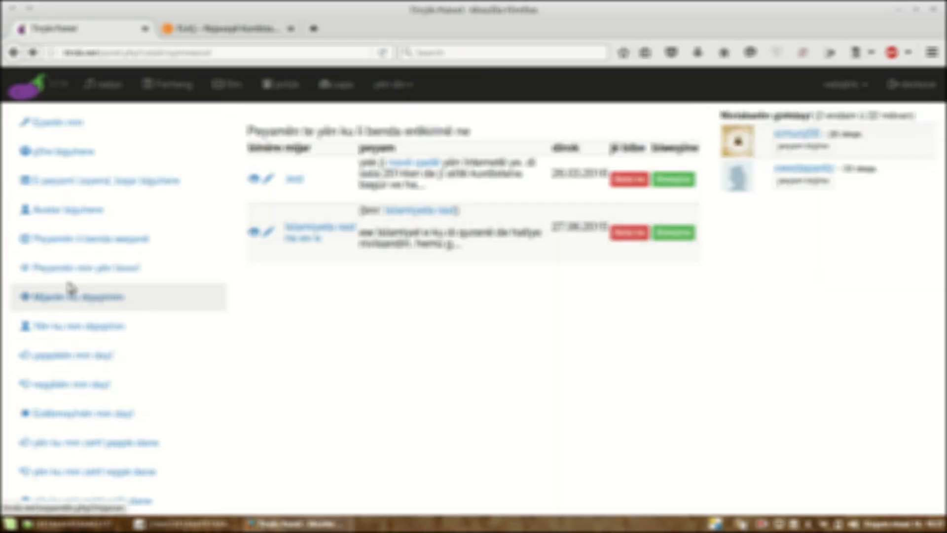
# View the favourite messages list and the list of followed topics
pyautogui.click(104, 271)
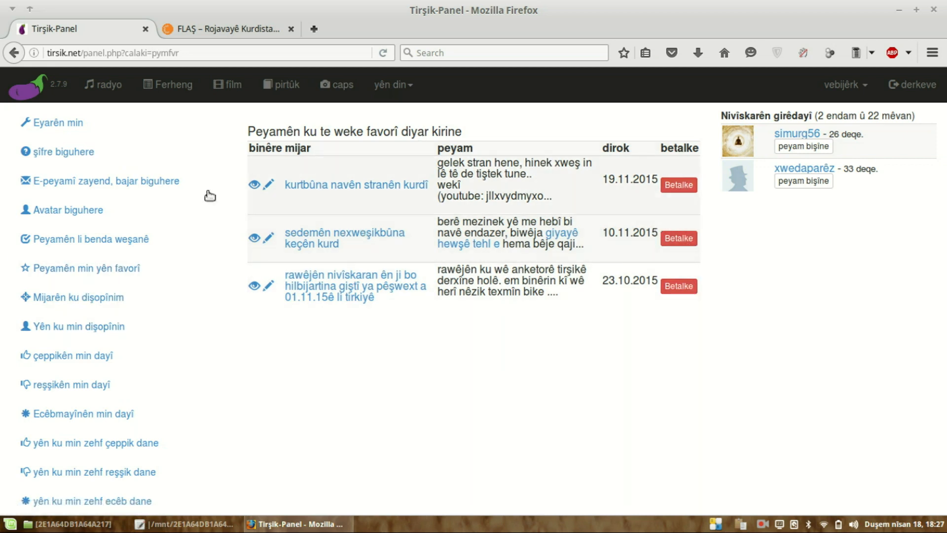
pyautogui.click(83, 300)
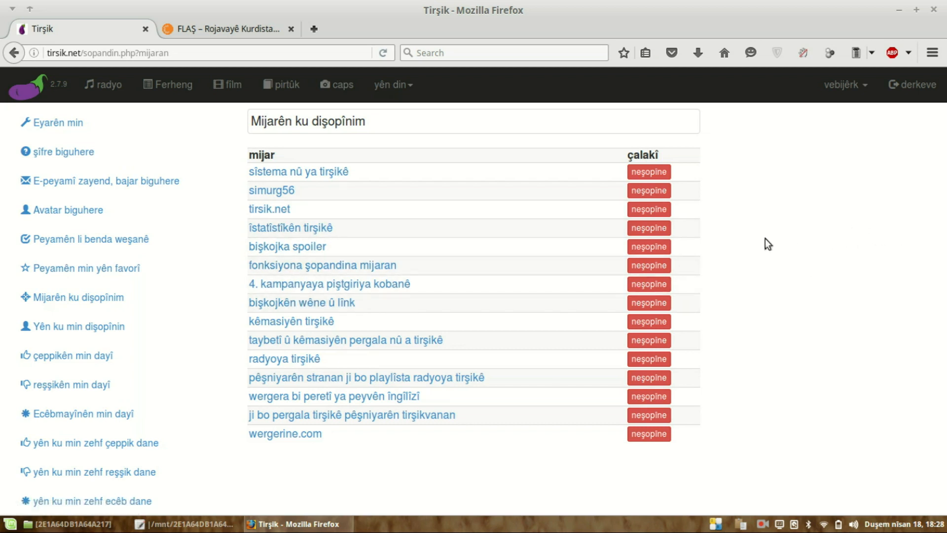
# Return to the panel overview to read the followed-topics notice, and open the list of members who follow this account
pyautogui.click(845, 84)
pyautogui.click(852, 137)
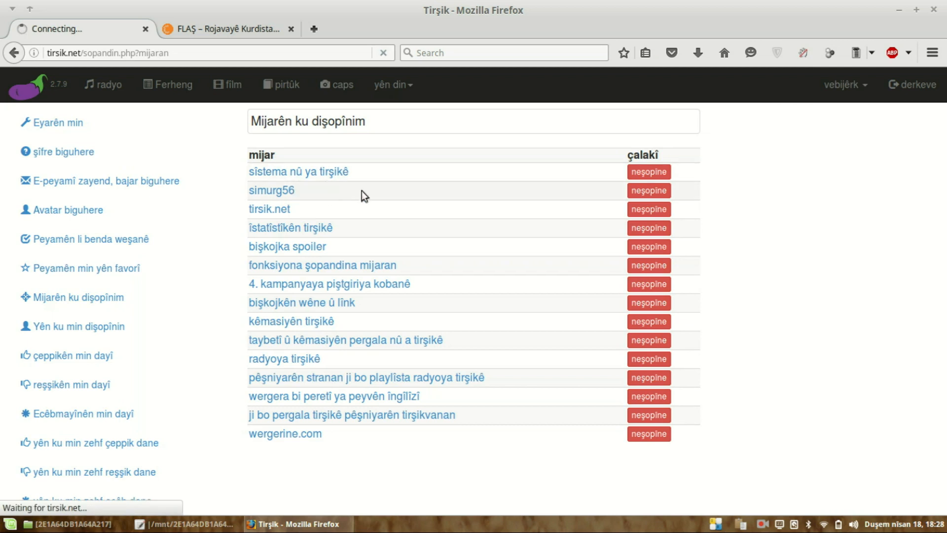
pyautogui.moveTo(274, 164); pyautogui.dragTo(492, 165)
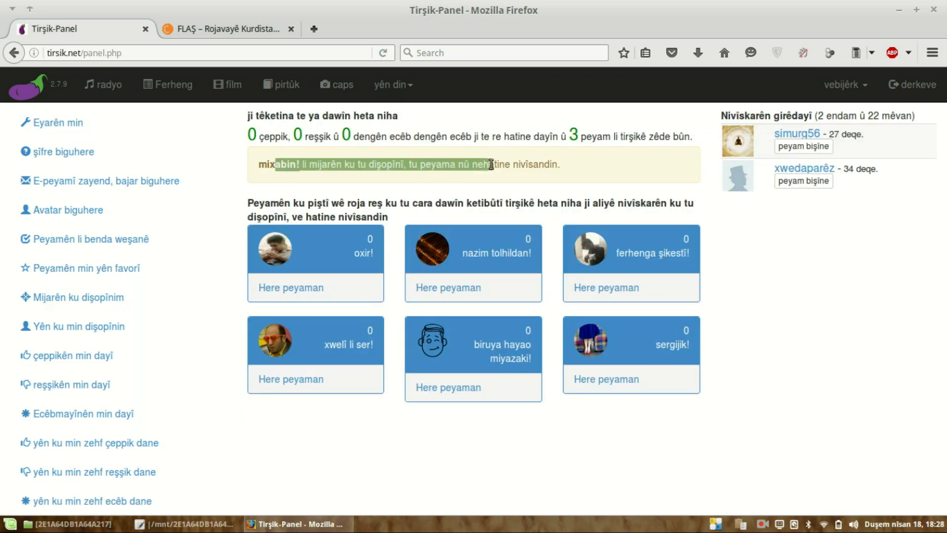
pyautogui.click(503, 165)
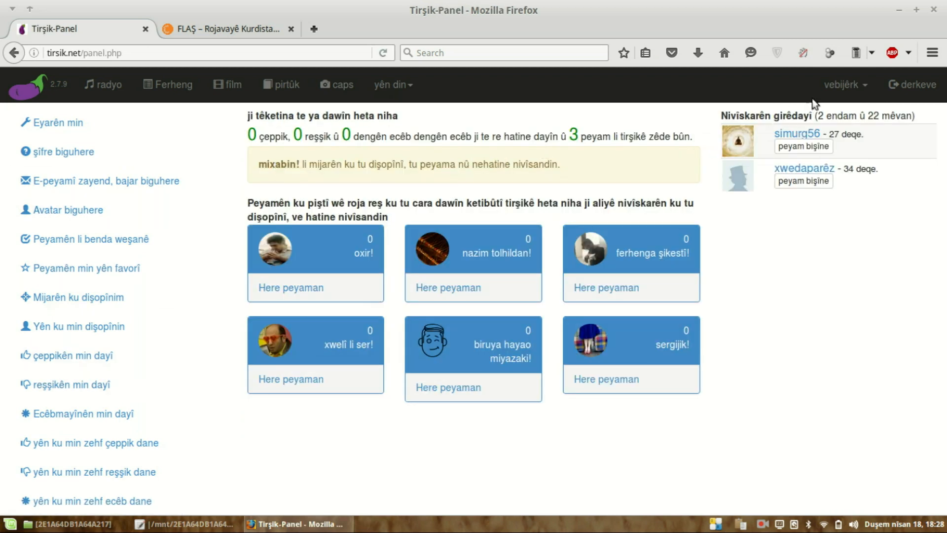
pyautogui.click(88, 327)
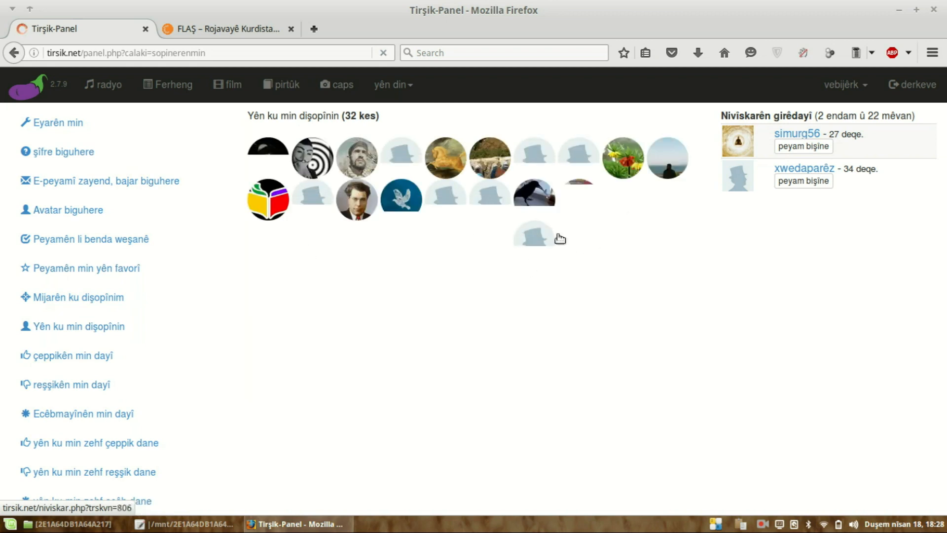
# Review the latest "çeppik" votes given, view the voted message under "terikandina cixarê", and return to the list
pyautogui.click(87, 365)
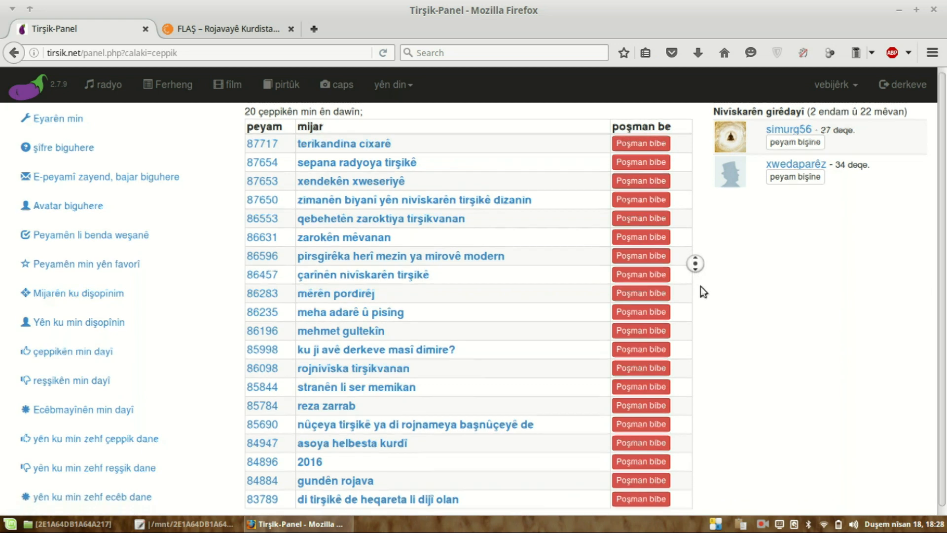
pyautogui.scroll(-1, 701, 286)
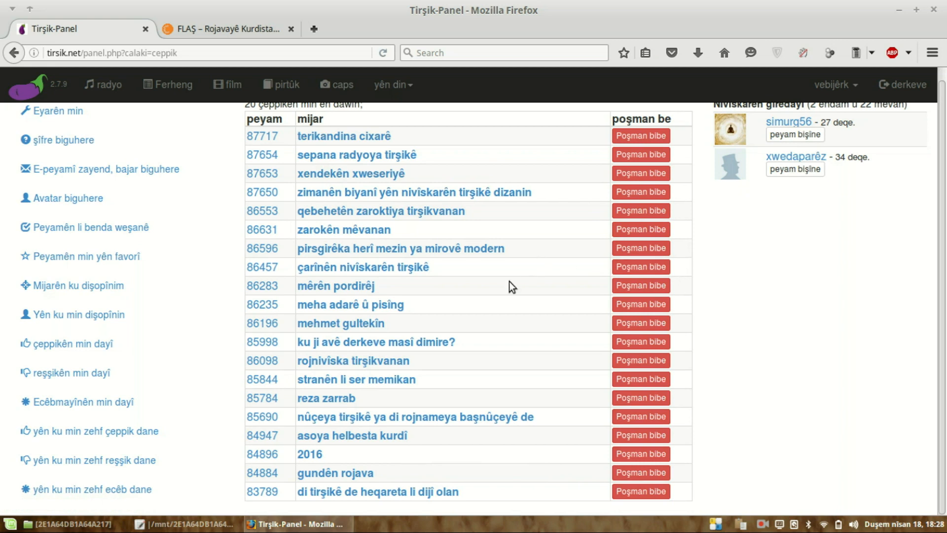
pyautogui.scroll(1, 509, 280)
pyautogui.moveTo(250, 115); pyautogui.dragTo(380, 115)
pyautogui.click(380, 115)
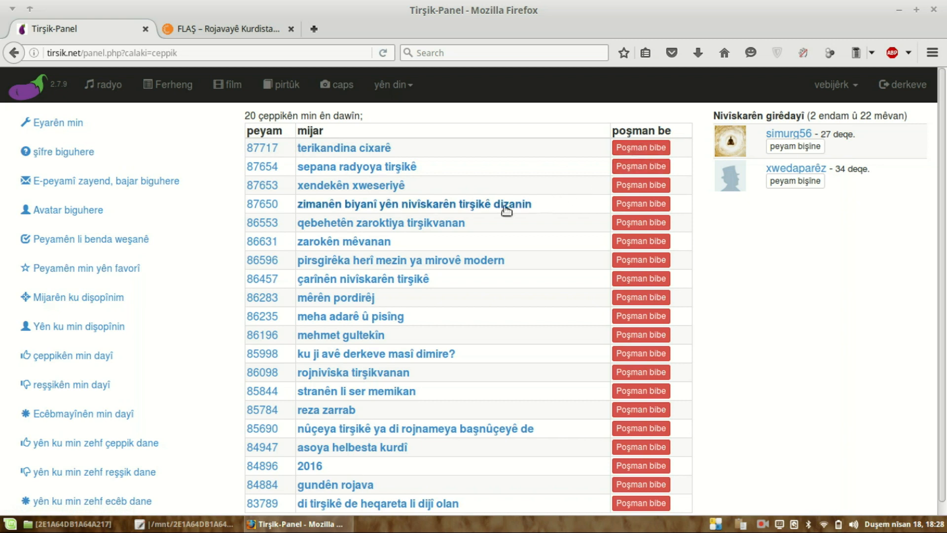
pyautogui.click(263, 149)
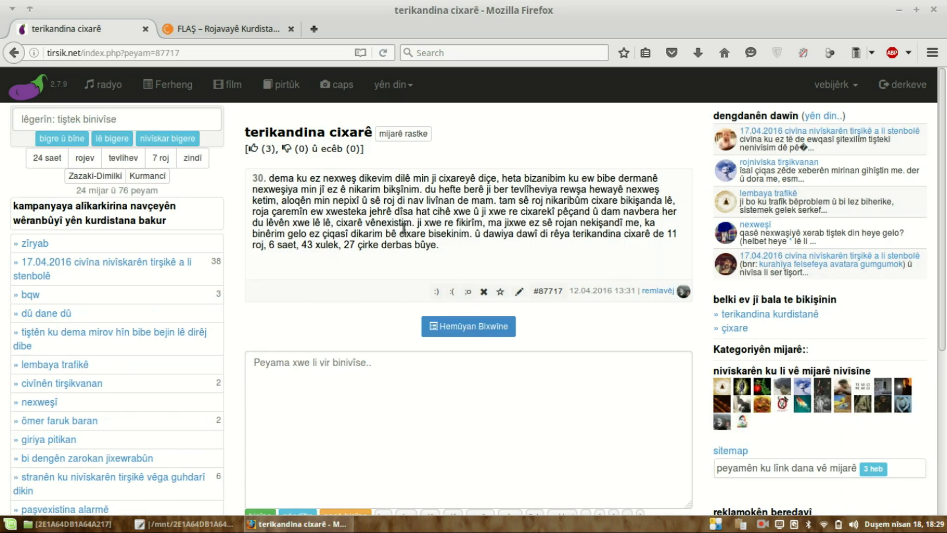
pyautogui.click(12, 53)
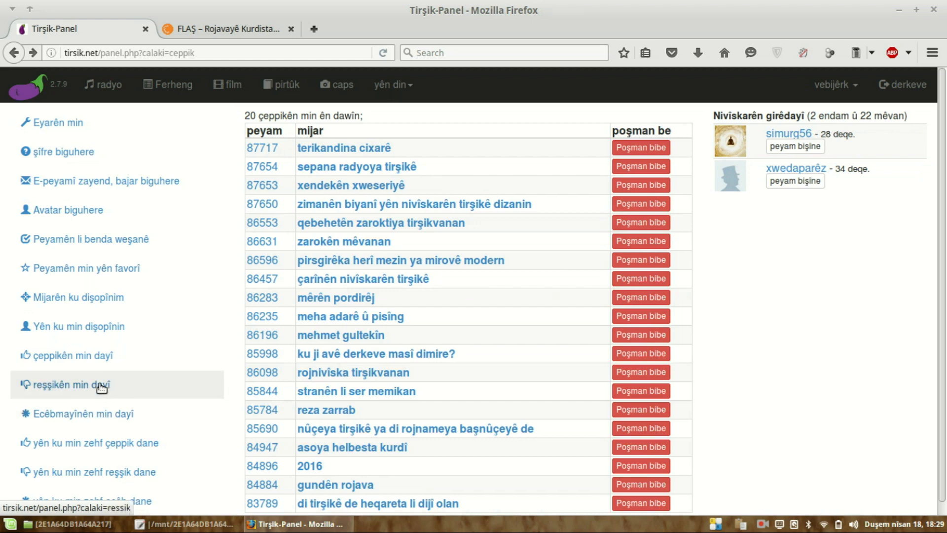
# Open and look over the latest "ecêb" votes given from this account
pyautogui.click(104, 418)
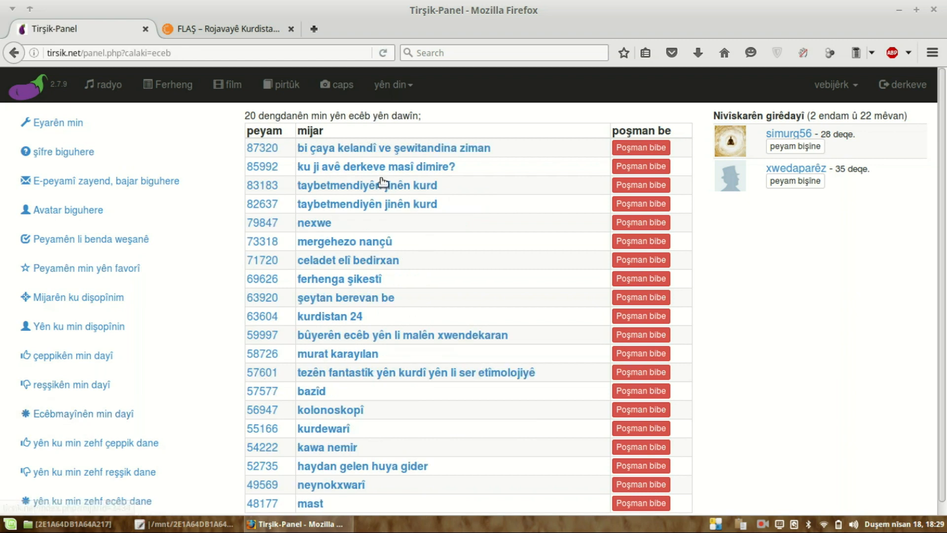
pyautogui.scroll(-1, 408, 231)
pyautogui.scroll(1, 408, 231)
pyautogui.moveTo(257, 116); pyautogui.dragTo(443, 113)
pyautogui.click(443, 113)
pyautogui.scroll(-1, 296, 385)
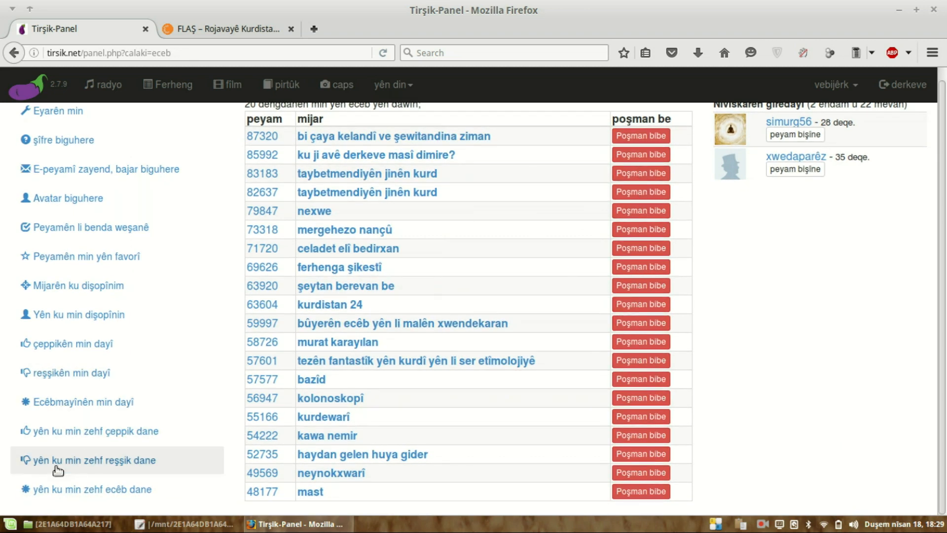
# View the rankings of the authors given the most "çeppik", "reşşik" and "ecêb" votes
pyautogui.click(121, 437)
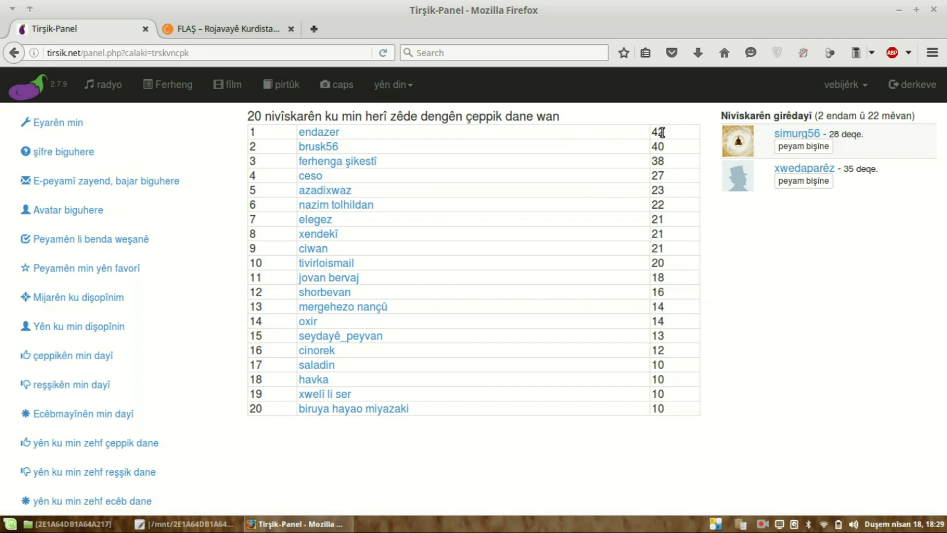
pyautogui.click(672, 198)
pyautogui.moveTo(284, 118); pyautogui.dragTo(422, 121)
pyautogui.click(433, 118)
pyautogui.click(214, 474)
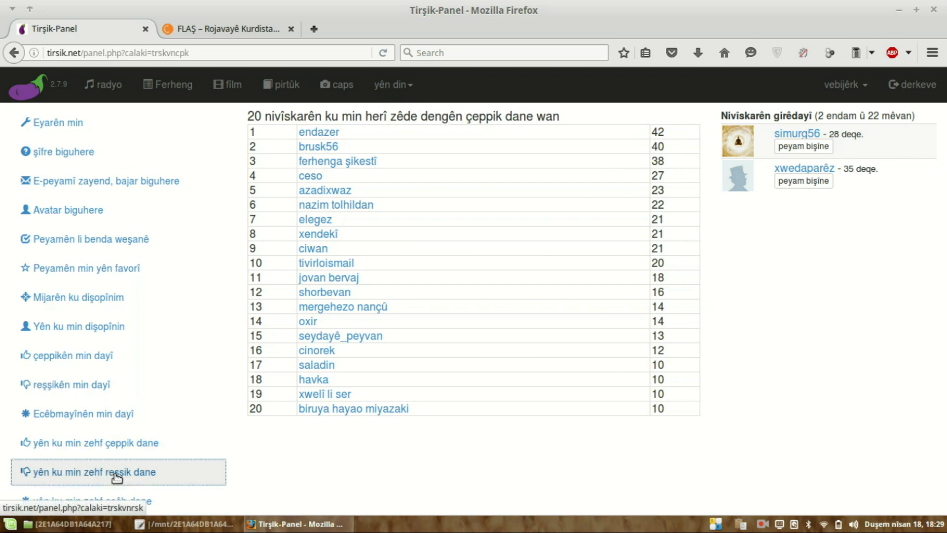
pyautogui.click(135, 503)
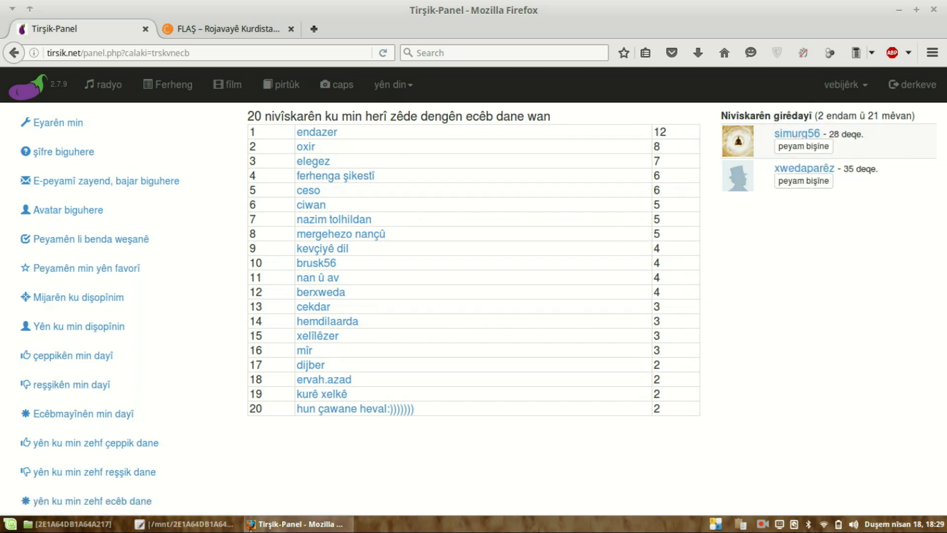
# Switch to Kate and delete the notes "panel û agahiyên xwe rastkirin" and "agahiyên nivîskarekî dîtin" from new 1.txt
pyautogui.click(209, 525)
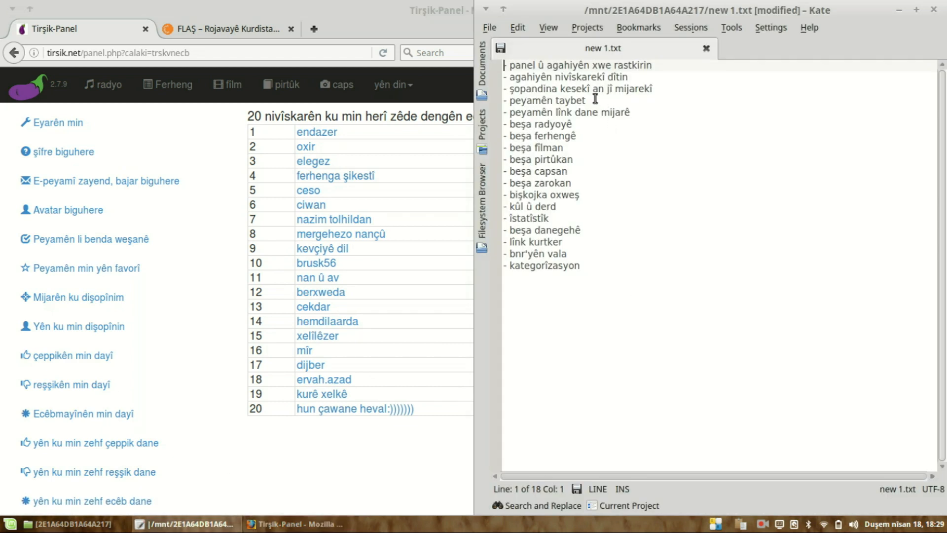
pyautogui.click(644, 77)
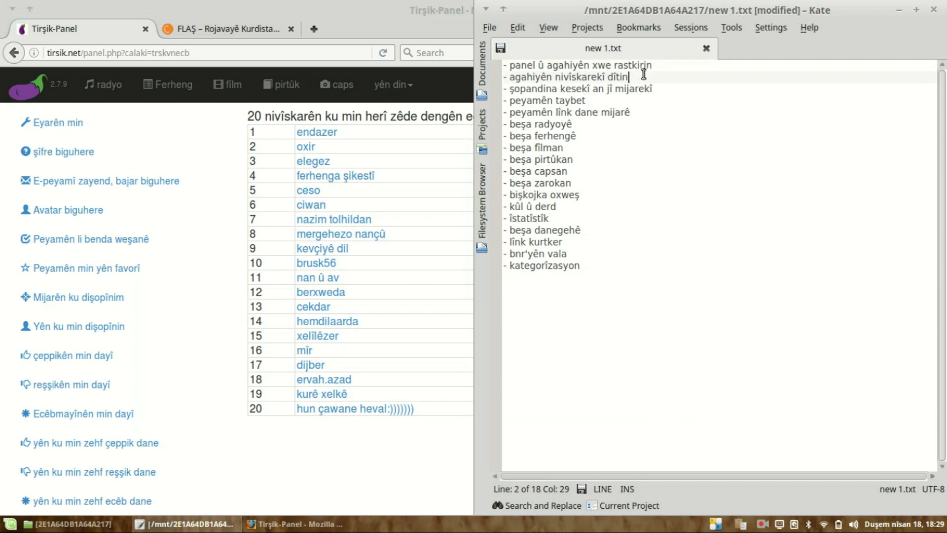
pyautogui.moveTo(648, 81); pyautogui.dragTo(463, 56)
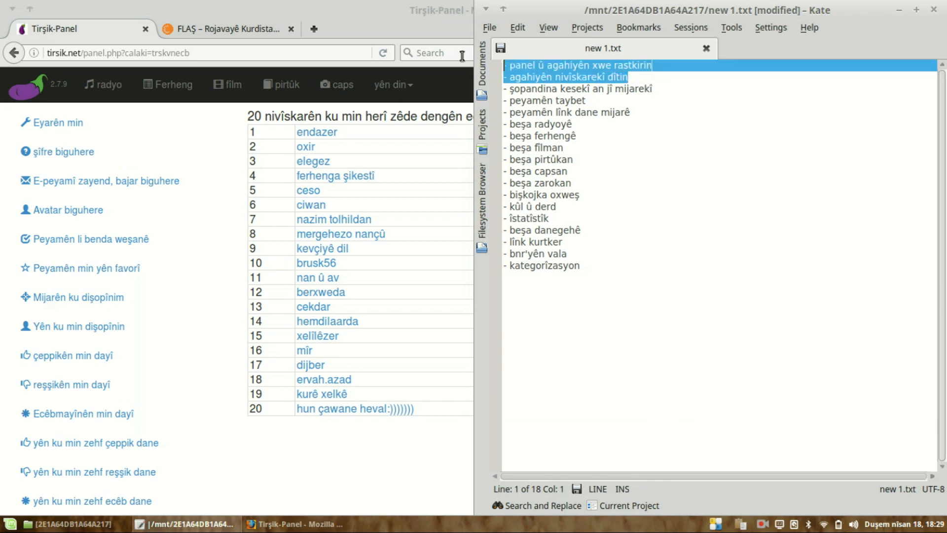
pyautogui.press('Delete')
pyautogui.click(570, 77)
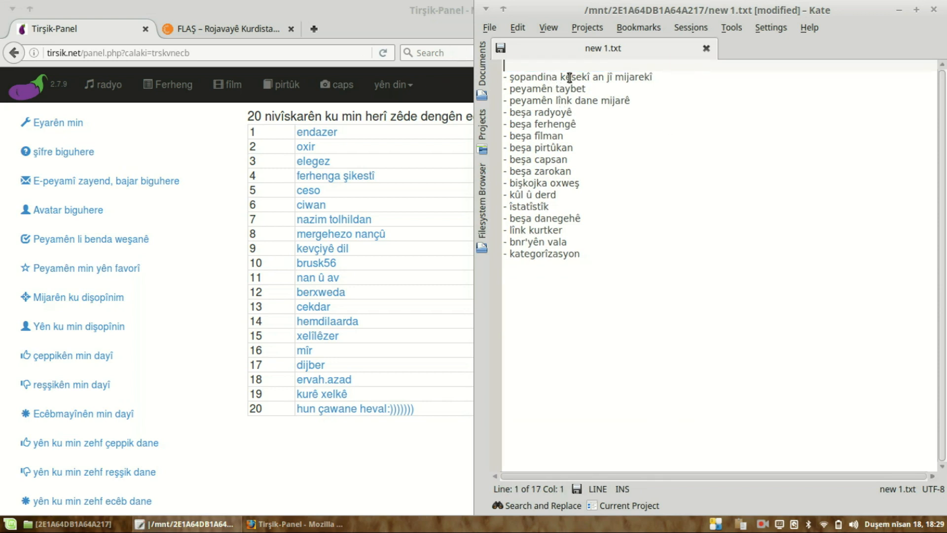
# Switch to Firefox, open the profile of the eleventh-ranked member, and follow and unfollow that member
pyautogui.click(427, 259)
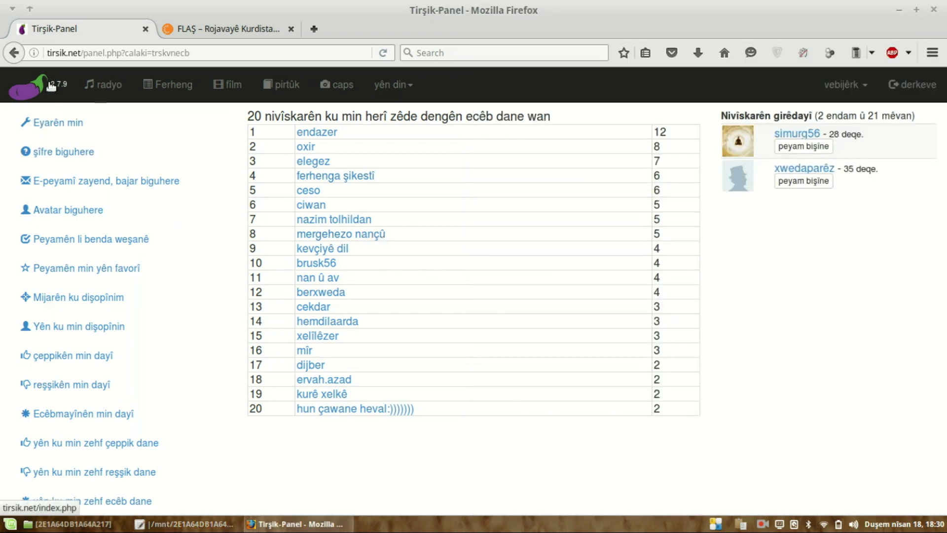
pyautogui.click(326, 277)
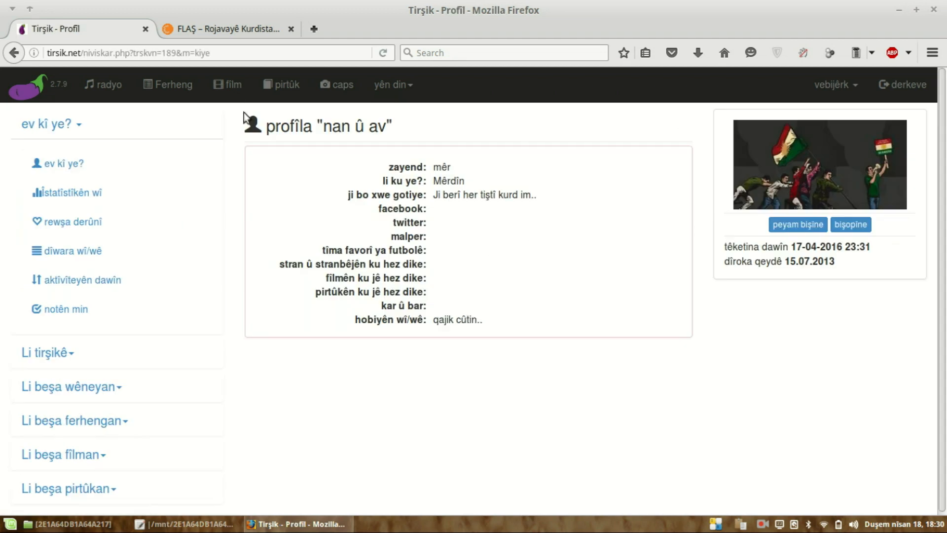
pyautogui.moveTo(279, 125); pyautogui.dragTo(396, 125)
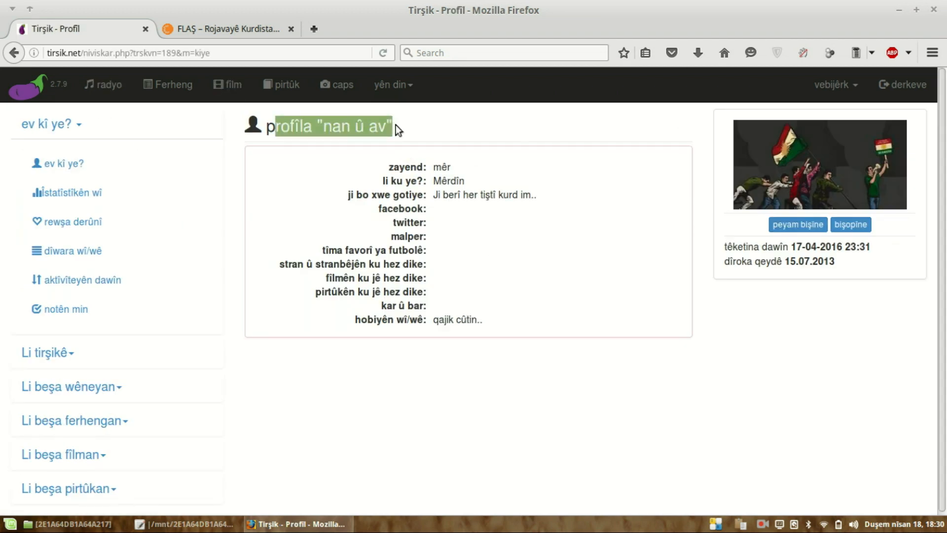
pyautogui.click(404, 124)
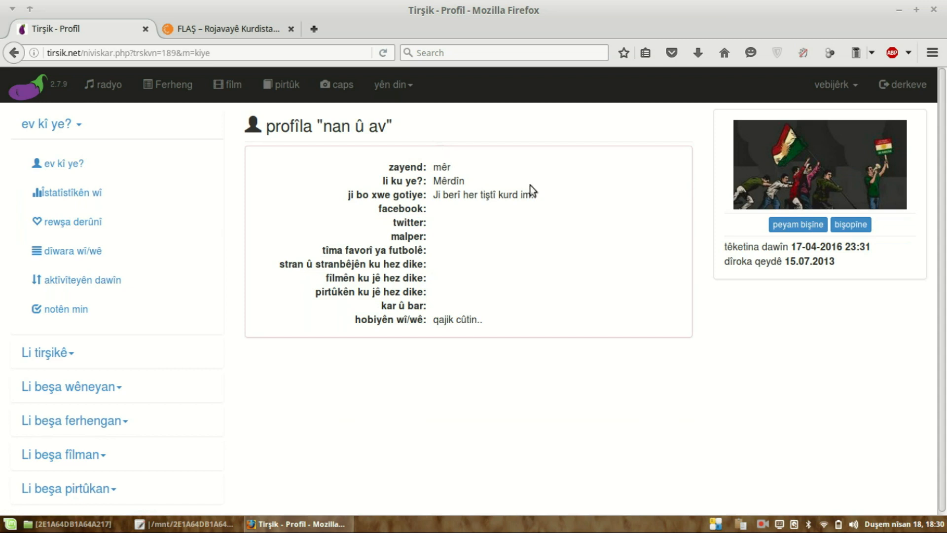
pyautogui.click(853, 226)
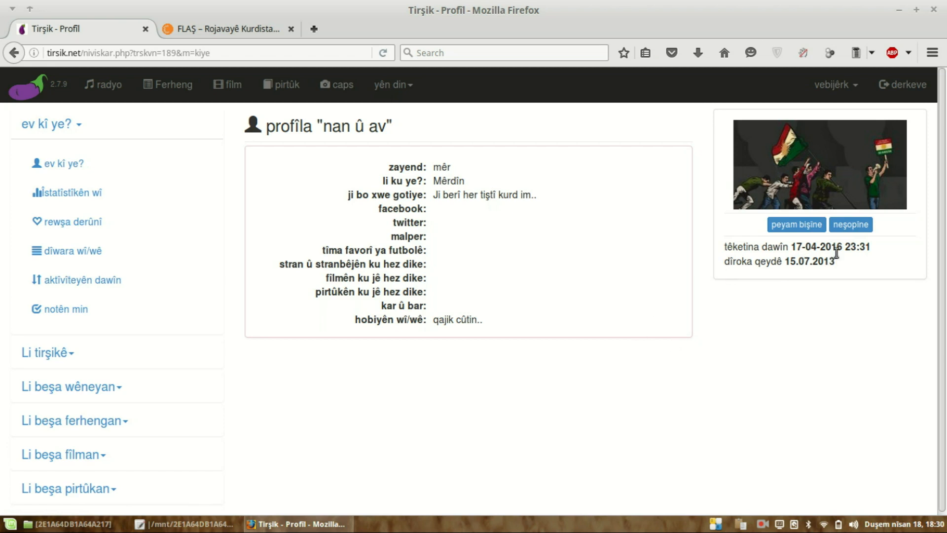
pyautogui.click(858, 226)
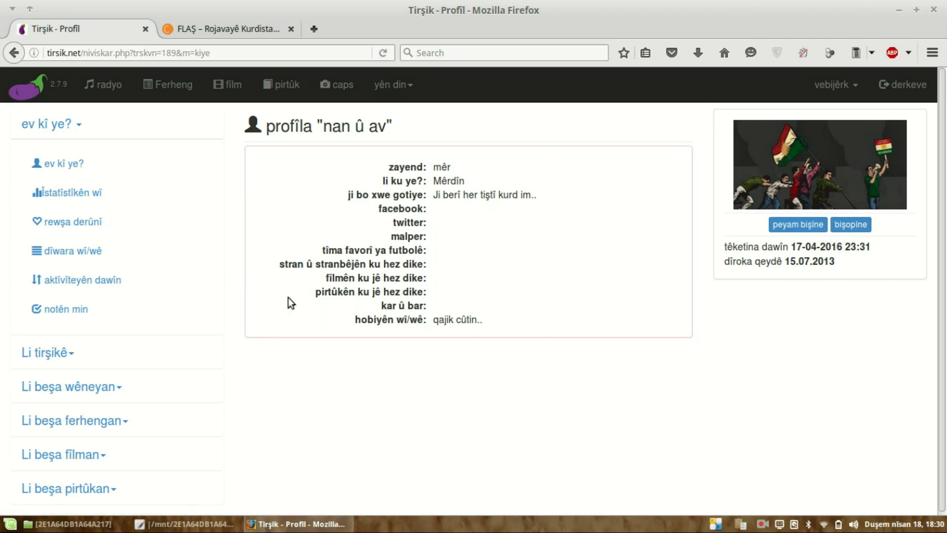
# Go to the site's home page, open the "zîryab" topic, and follow and unfollow it
pyautogui.click(55, 87)
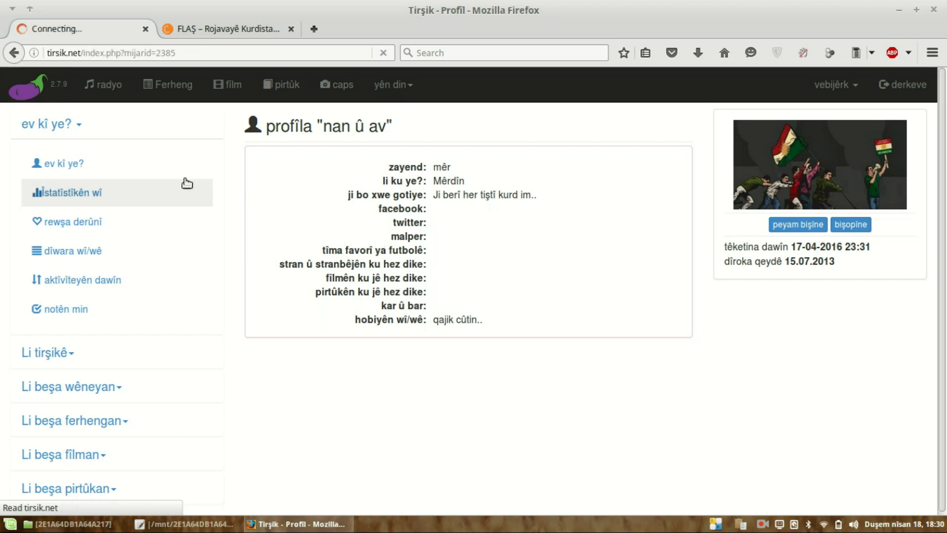
pyautogui.click(43, 277)
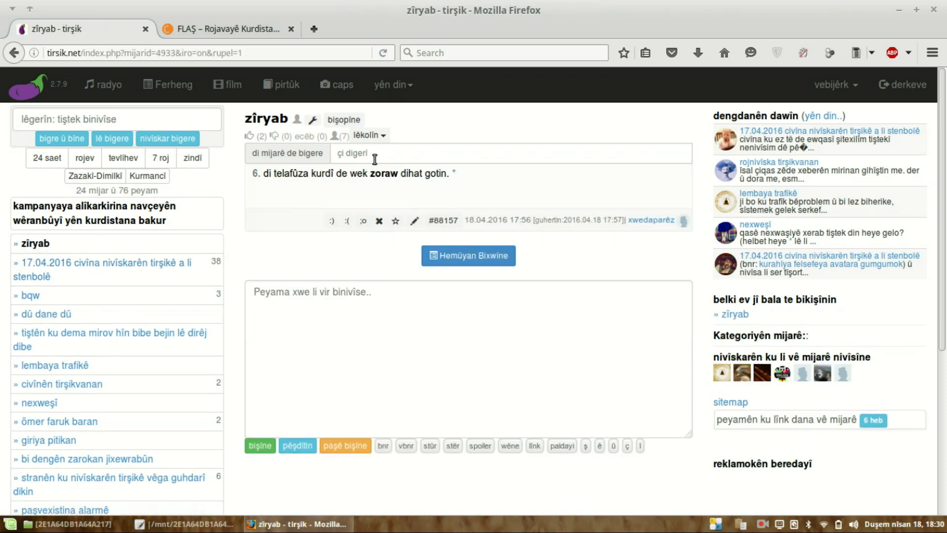
pyautogui.click(341, 123)
pyautogui.click(345, 120)
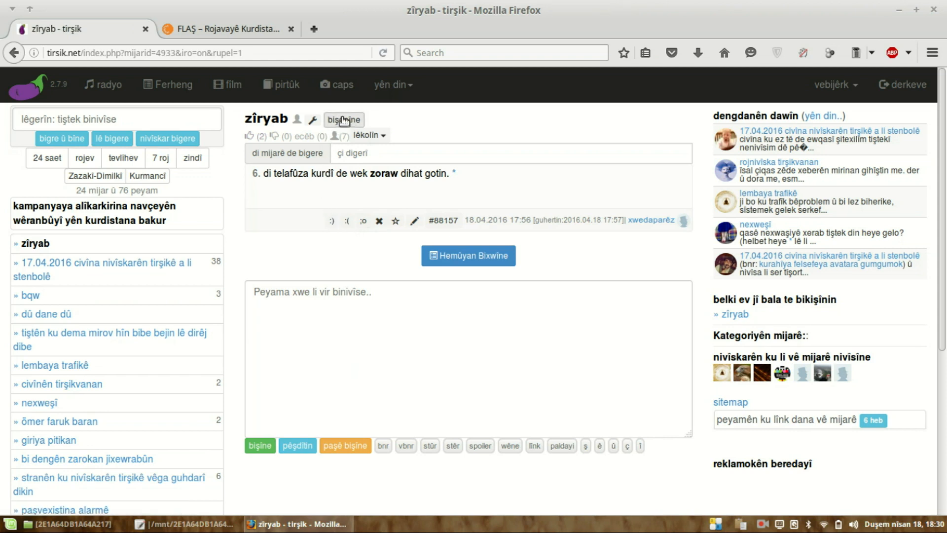
# Switch to Kate and delete the note "şopandina kesekî an jî mijarekî" together with the blank line above it
pyautogui.click(197, 523)
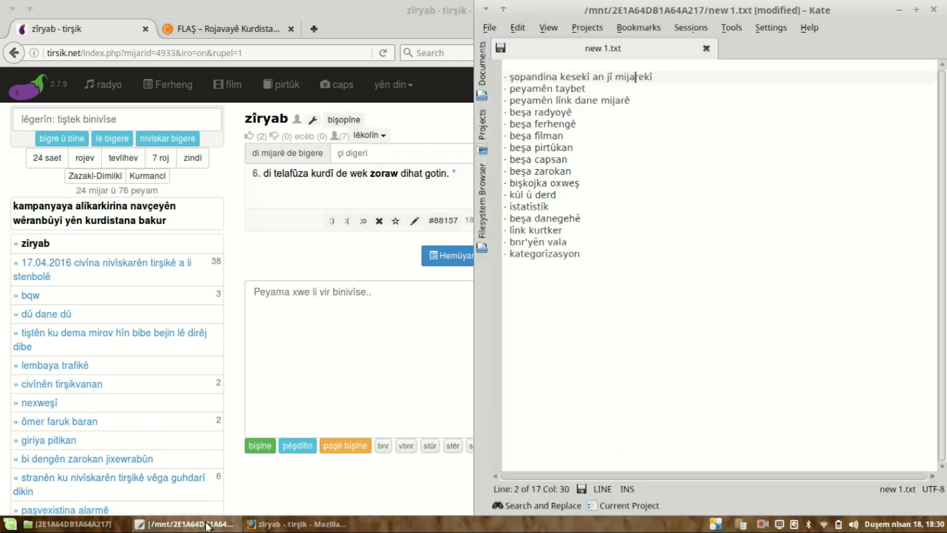
pyautogui.moveTo(661, 79); pyautogui.dragTo(408, 57)
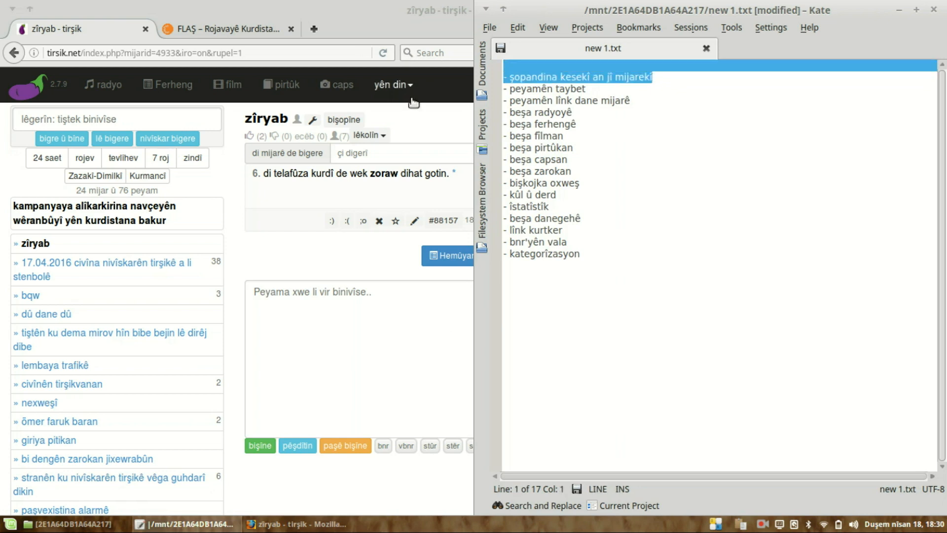
pyautogui.press('Delete')
pyautogui.press('Delete')
pyautogui.click(579, 65)
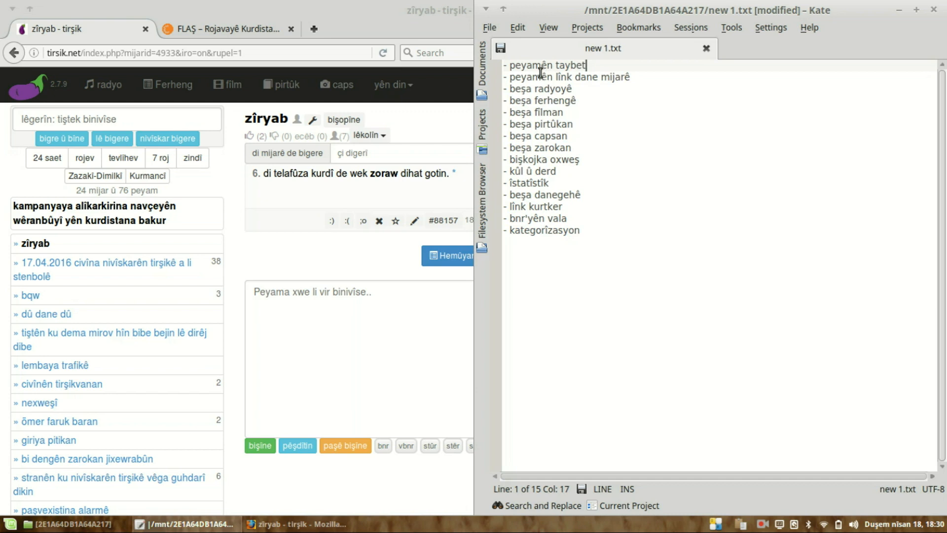
# Switch to Firefox and open the account's private messages page
pyautogui.click(376, 189)
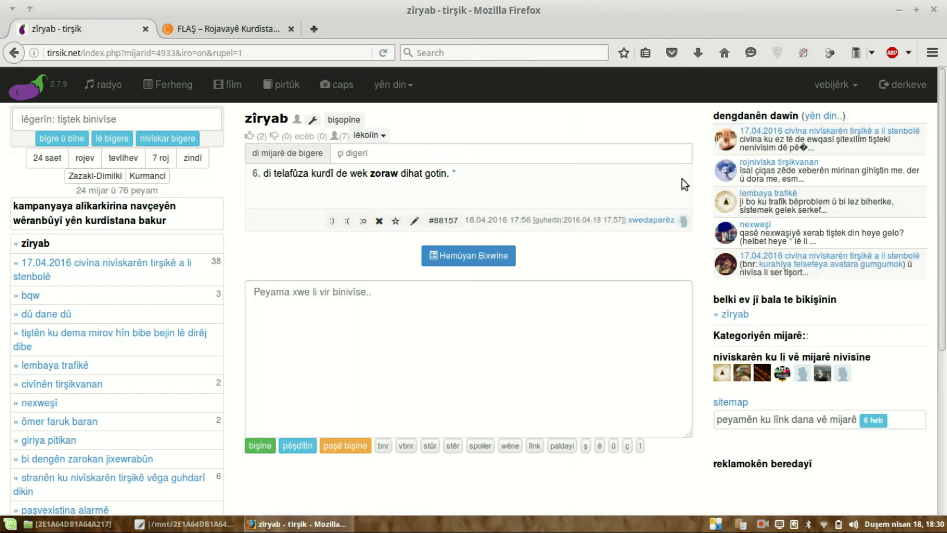
pyautogui.moveTo(285, 174); pyautogui.dragTo(432, 176)
pyautogui.click(415, 194)
pyautogui.click(819, 93)
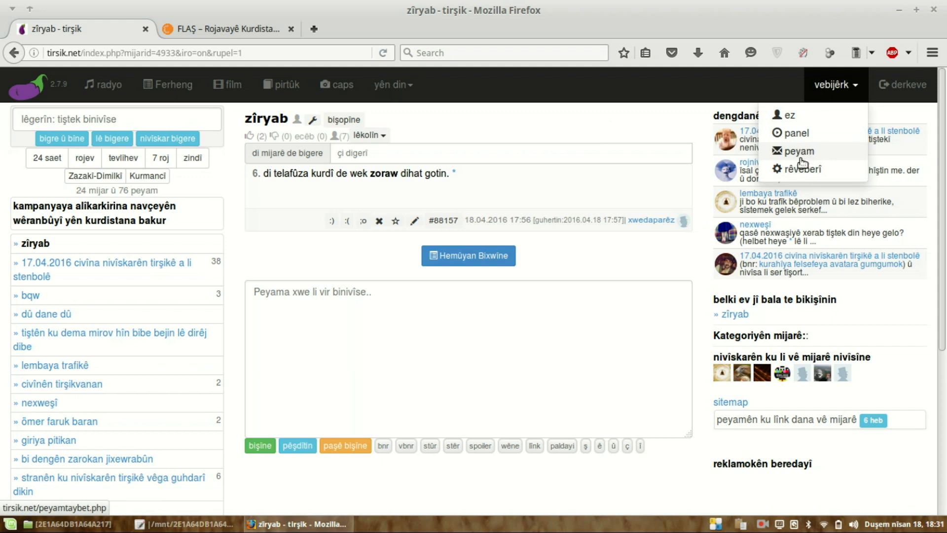
pyautogui.click(798, 159)
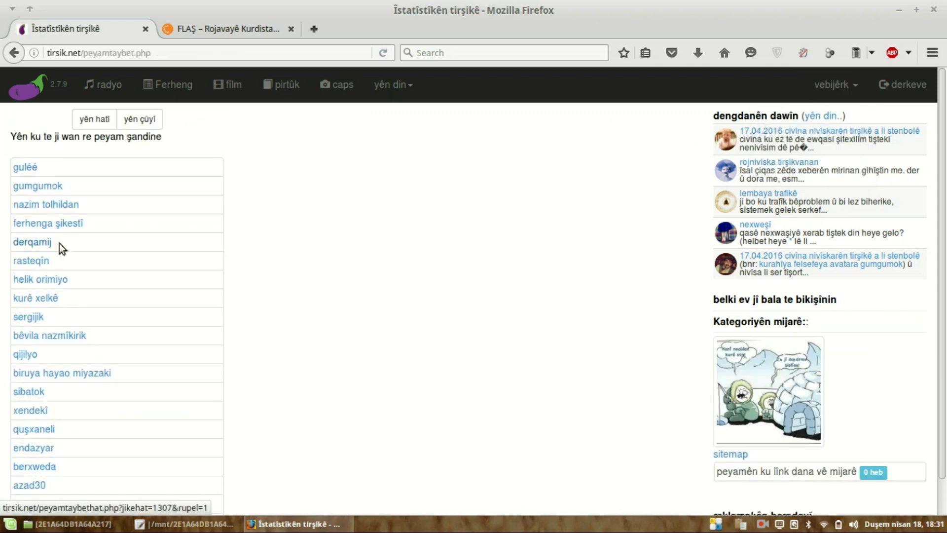
# Look over the list of private message contacts and alternate between the "yên hatî" and "yên çûyî" views, ending on "yên hatî"
pyautogui.scroll(-1, 80, 395)
pyautogui.scroll(1, 80, 383)
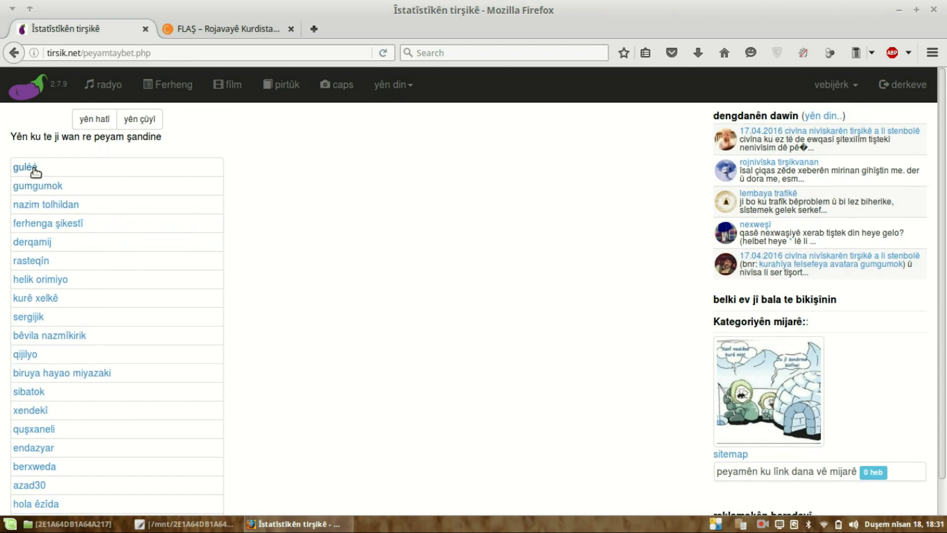
pyautogui.scroll(-1, 35, 405)
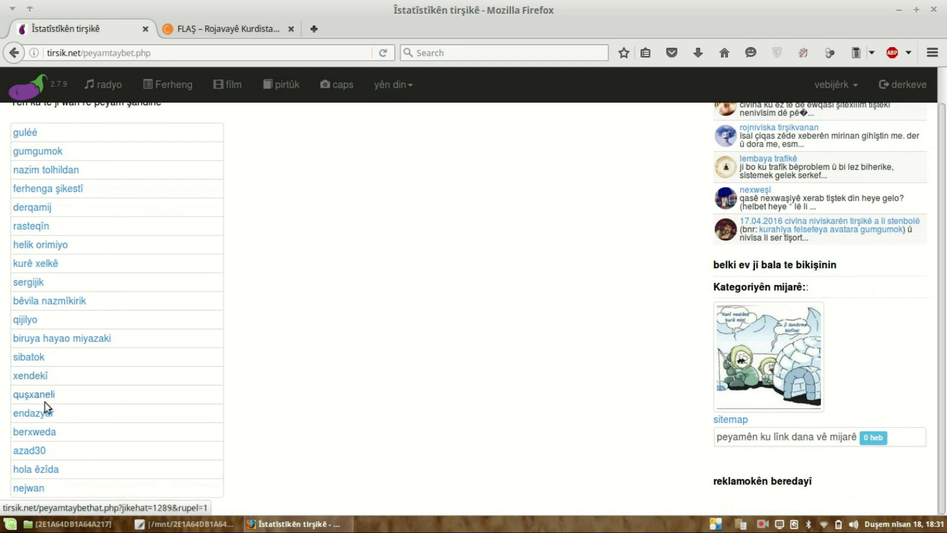
pyautogui.scroll(1, 63, 321)
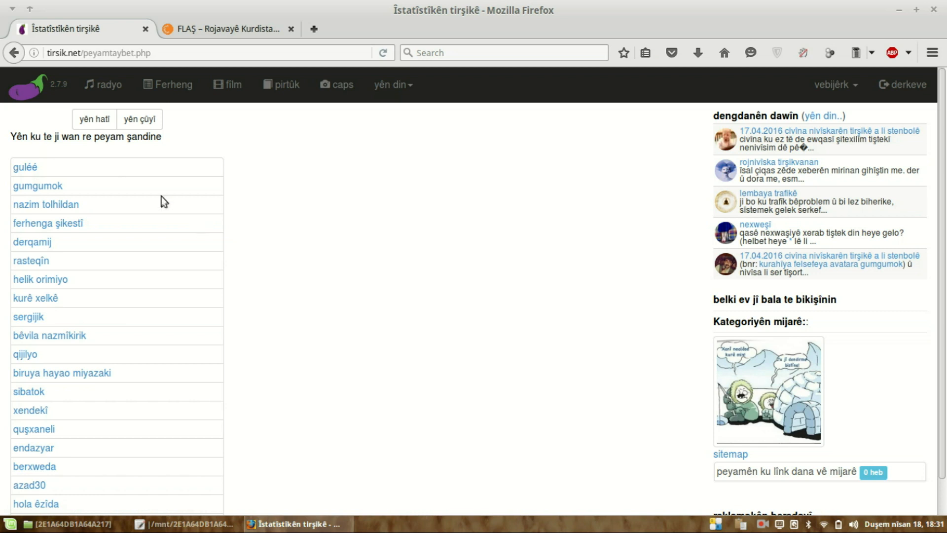
pyautogui.click(95, 118)
pyautogui.click(148, 120)
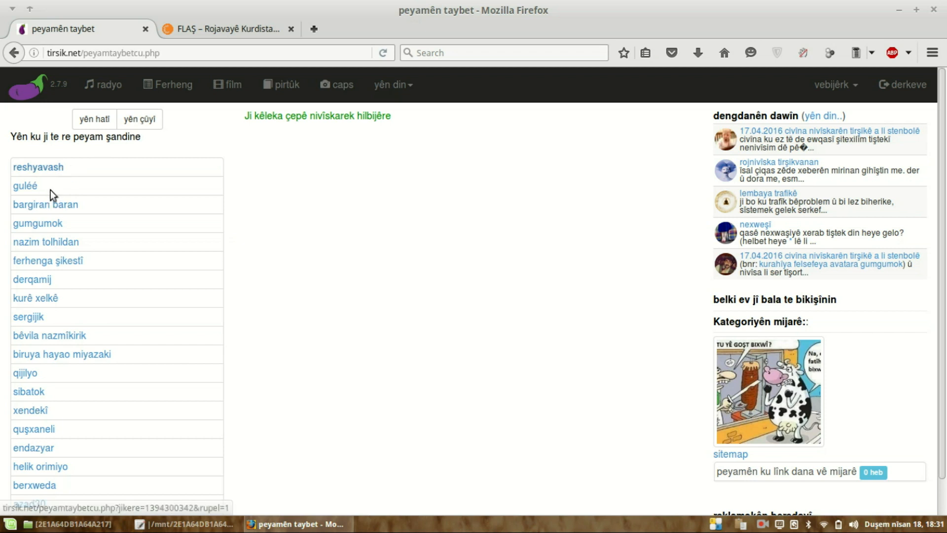
pyautogui.click(94, 118)
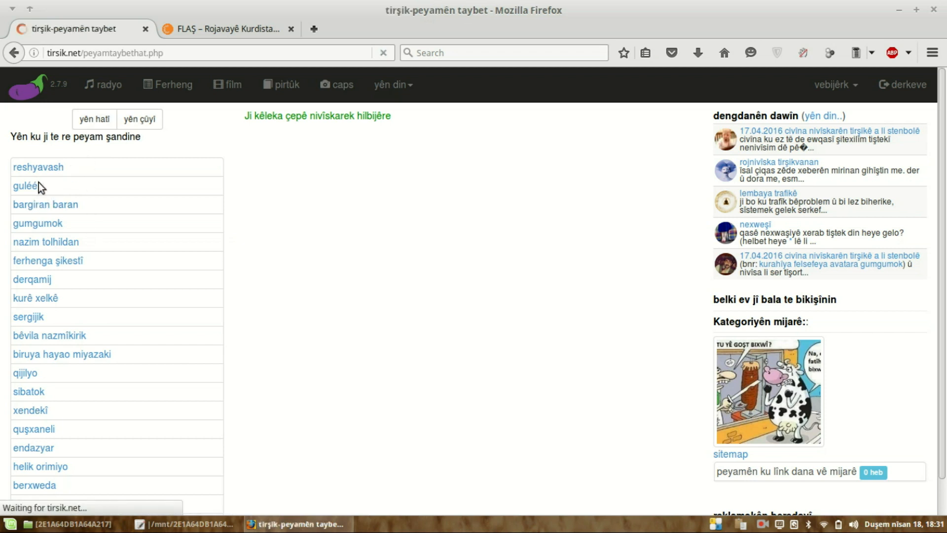
# Check the notes in Kate, and in Firefox open the profile of the author of the message under "philosophy.stackexchange.com"
pyautogui.click(232, 523)
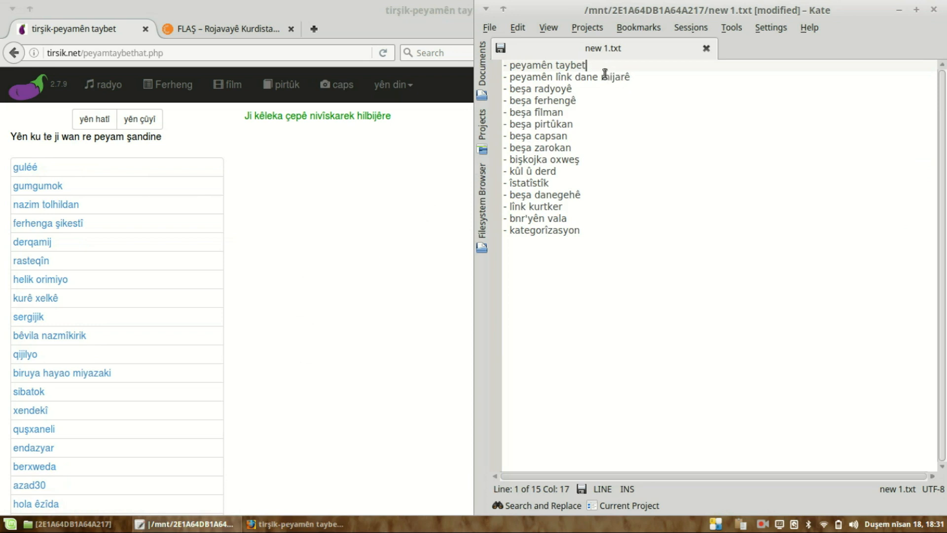
pyautogui.click(392, 173)
pyautogui.click(85, 95)
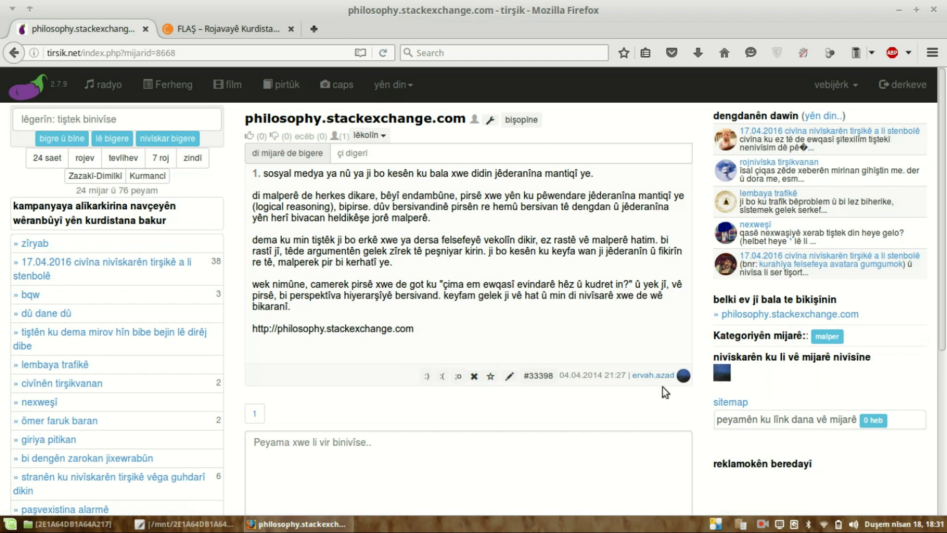
pyautogui.click(655, 376)
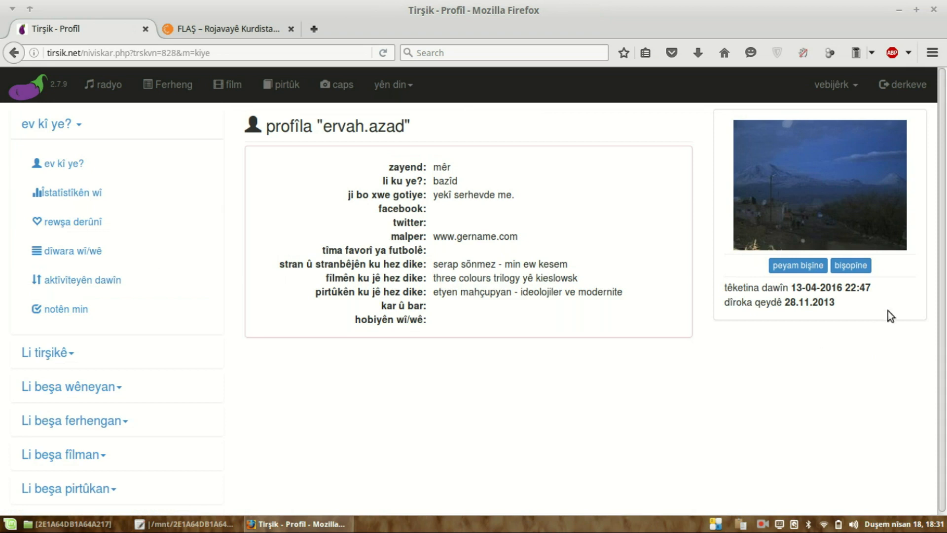
# View the private message page for this author, return to the profile, and minimise Firefox to show the notes
pyautogui.click(804, 268)
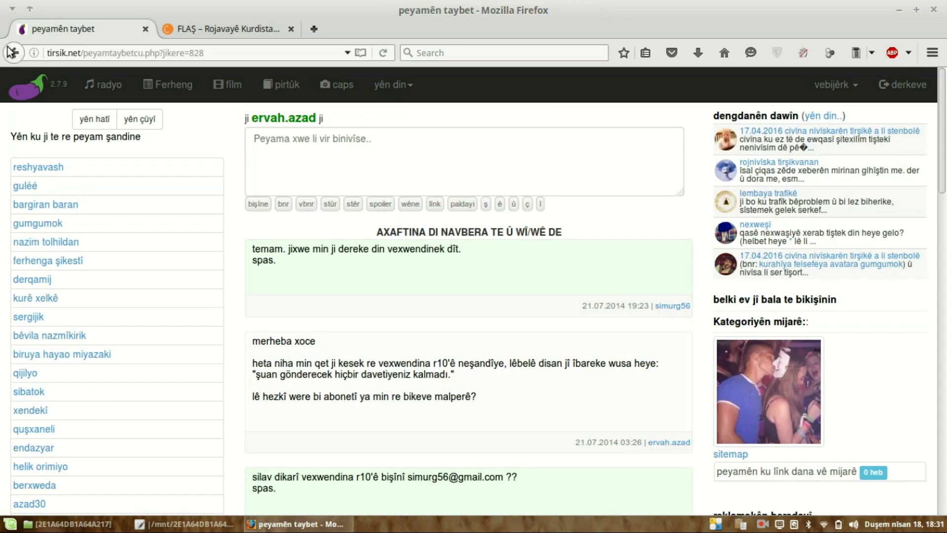
pyautogui.hotkey('alt', 'Left')
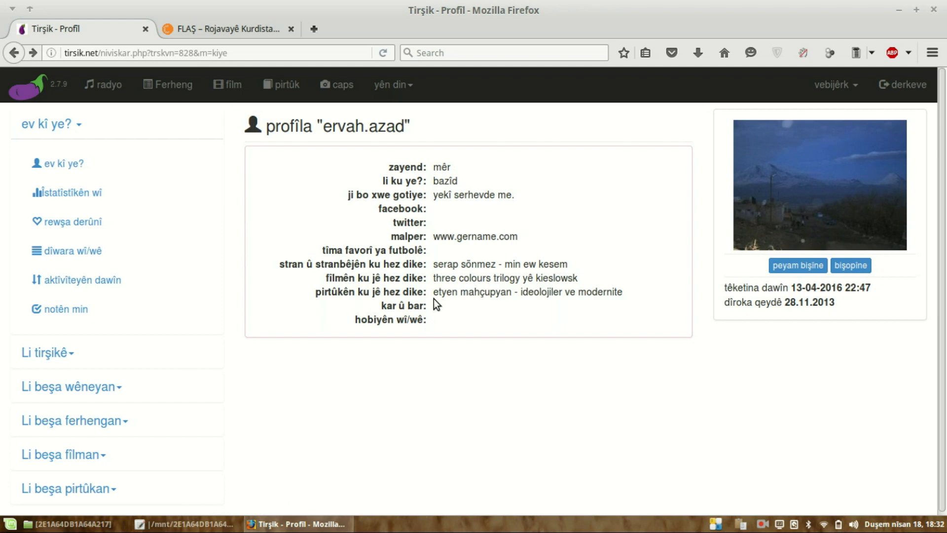
pyautogui.click(296, 522)
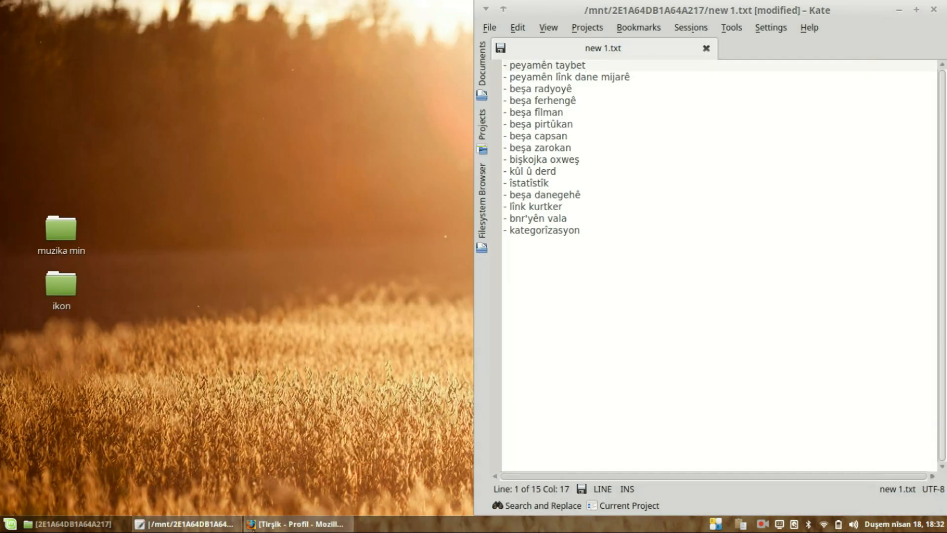
# Delete the "- peyamên taybet" line from the checklist in Kate
pyautogui.moveTo(597, 65); pyautogui.dragTo(437, 66)
pyautogui.press('Delete')
pyautogui.press('Delete')
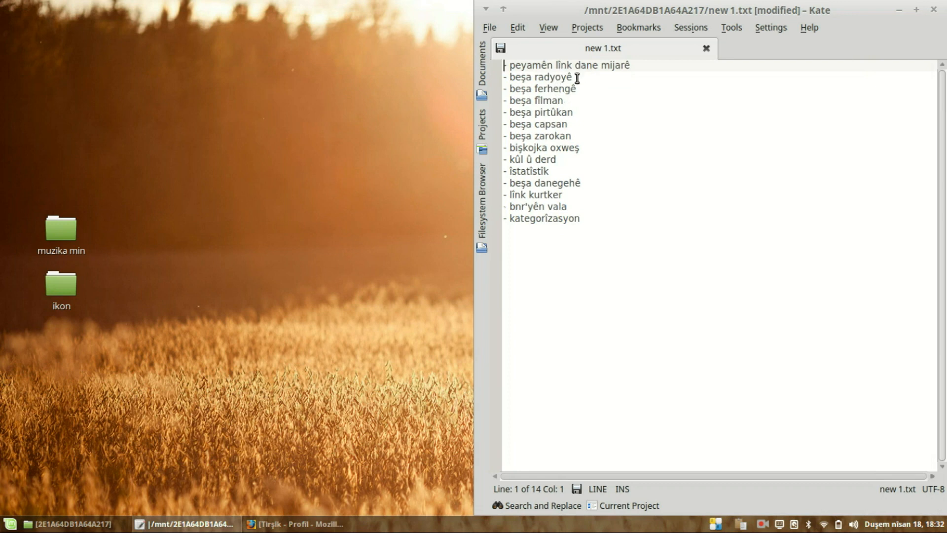
# Switch to Firefox, go to the site's home page and open the topic listed directly below "nexweşî"
pyautogui.click(295, 523)
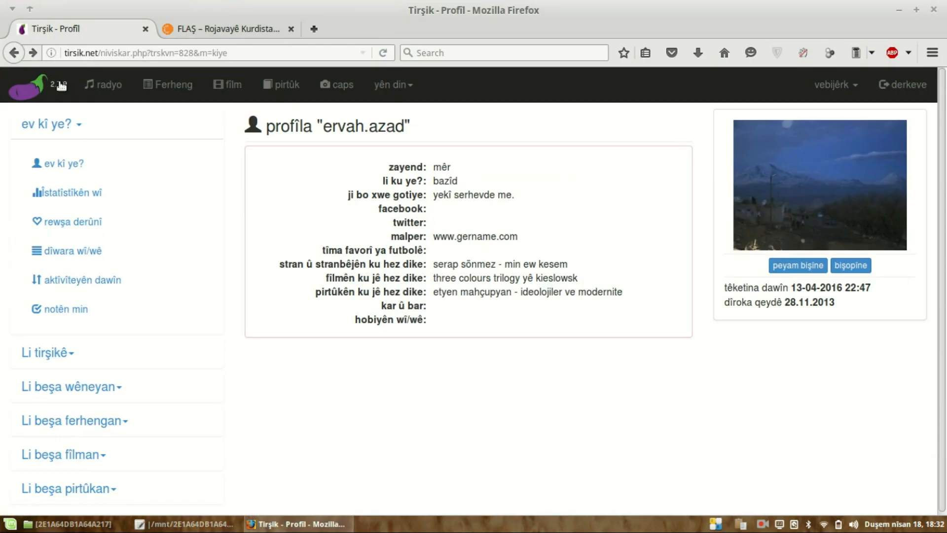
pyautogui.click(61, 86)
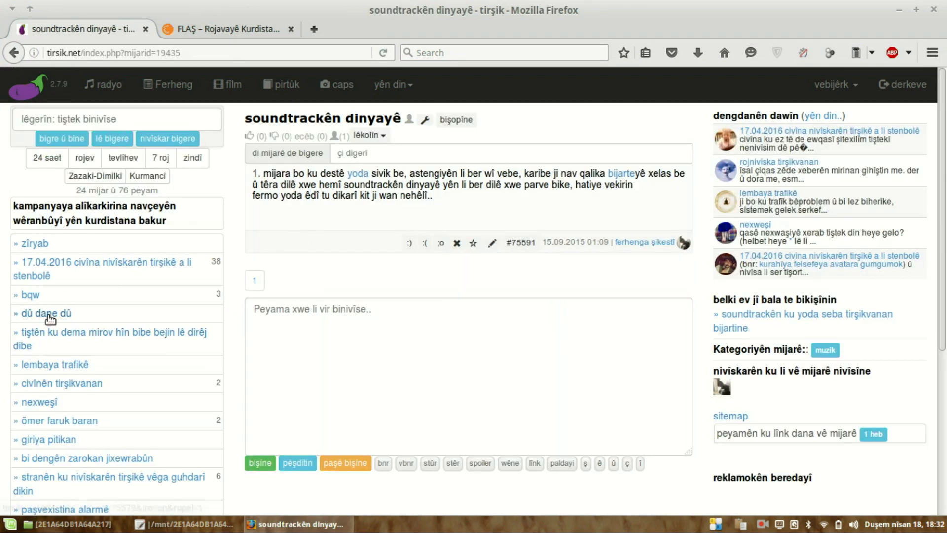
pyautogui.scroll(-3, 202, 277)
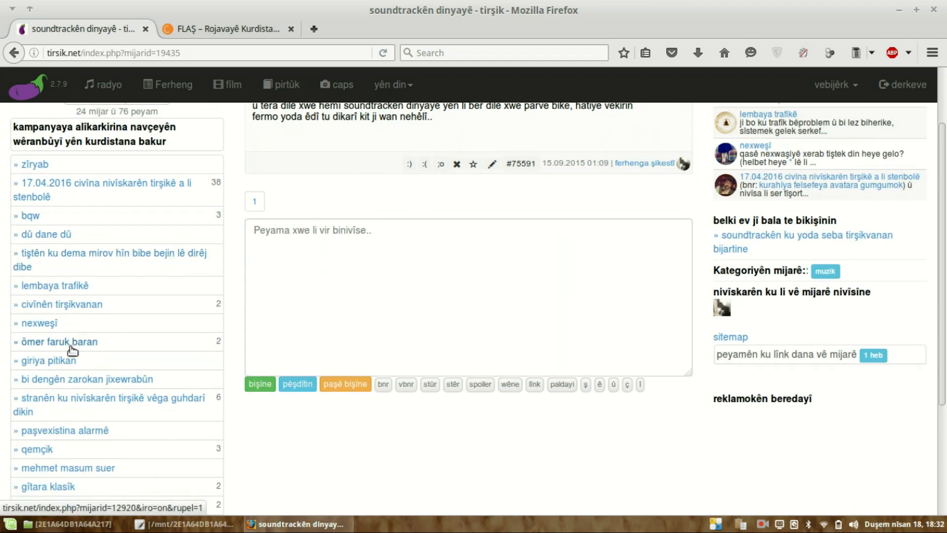
pyautogui.click(92, 348)
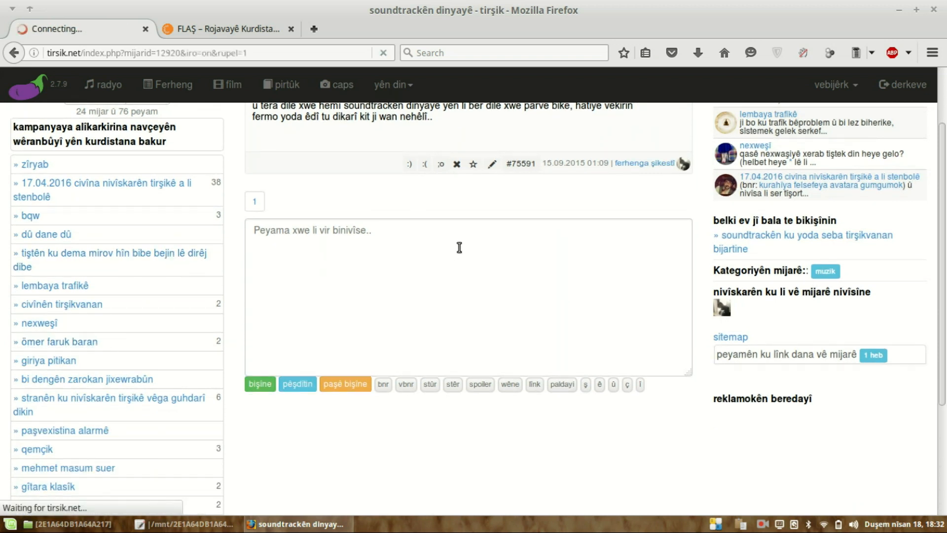
pyautogui.scroll(-7, 461, 249)
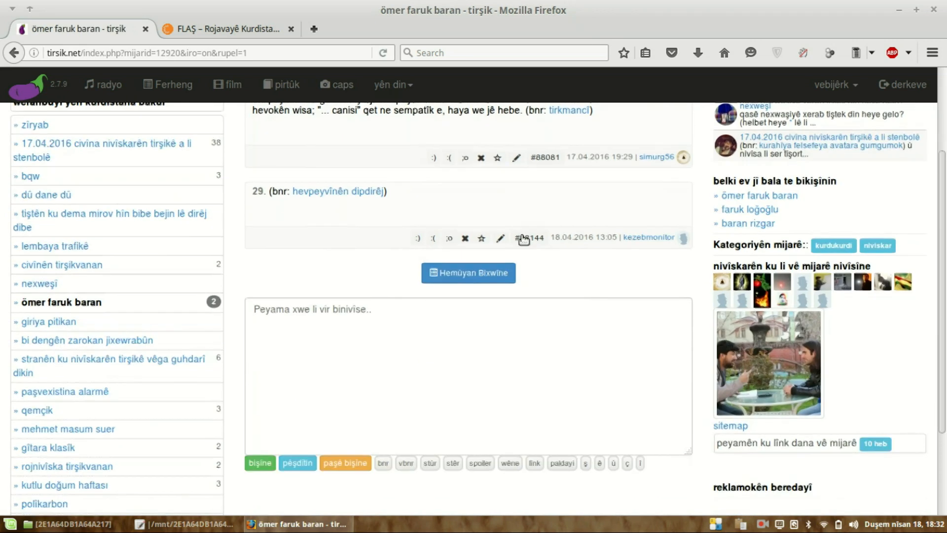
# Examine the expandable "peyamên ku lînk dana vê mijarê" list of messages that link to this topic
pyautogui.moveTo(726, 363); pyautogui.dragTo(852, 365)
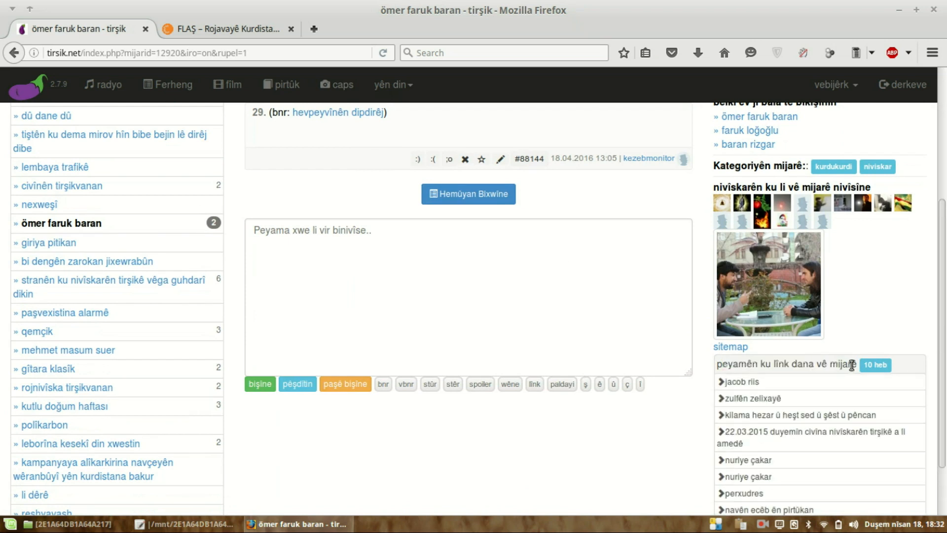
pyautogui.click(851, 366)
pyautogui.click(850, 367)
pyautogui.scroll(-3, 826, 379)
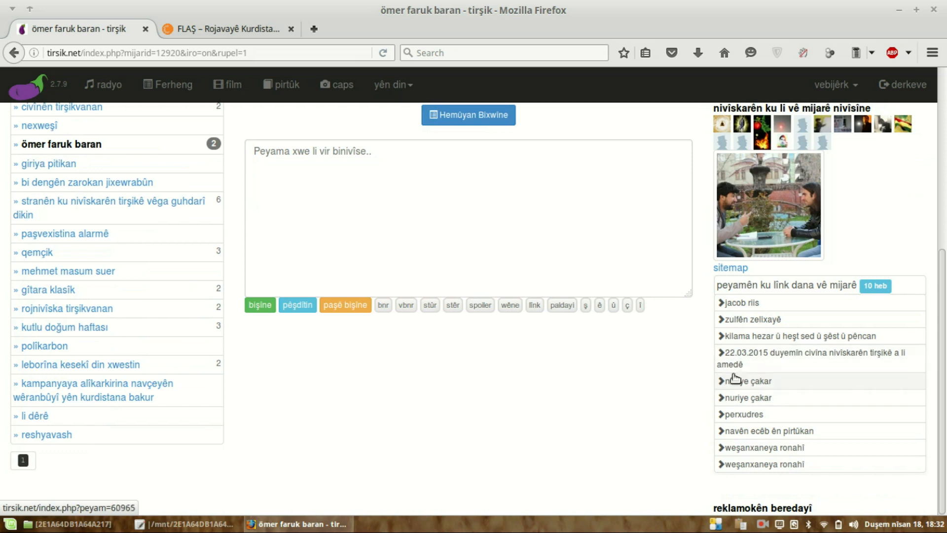
# Highlight the topic's title, view the linking message "perxudres" from the list and return to the topic
pyautogui.scroll(5, 735, 379)
pyautogui.moveTo(246, 119); pyautogui.dragTo(367, 120)
pyautogui.rightClick(354, 126)
pyautogui.press('Escape')
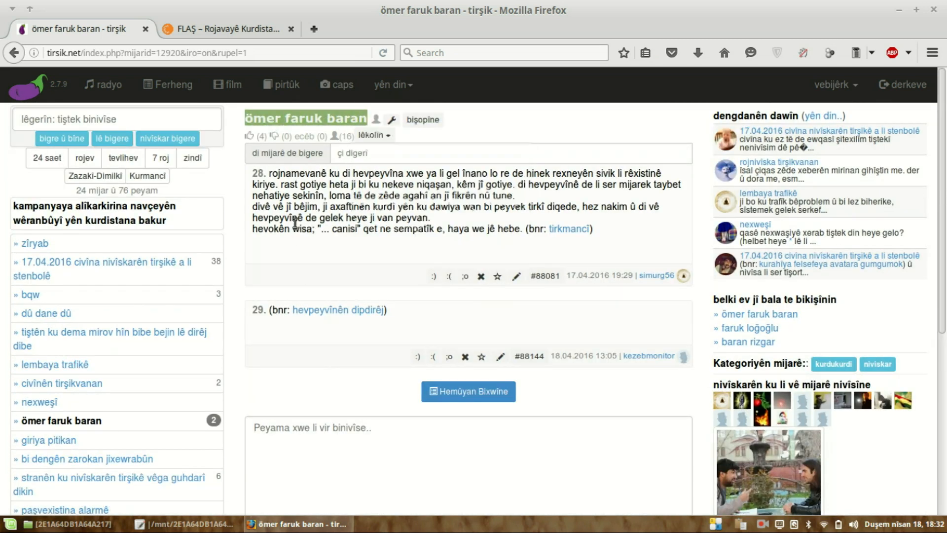
pyautogui.scroll(-4, 629, 308)
pyautogui.scroll(-2, 629, 309)
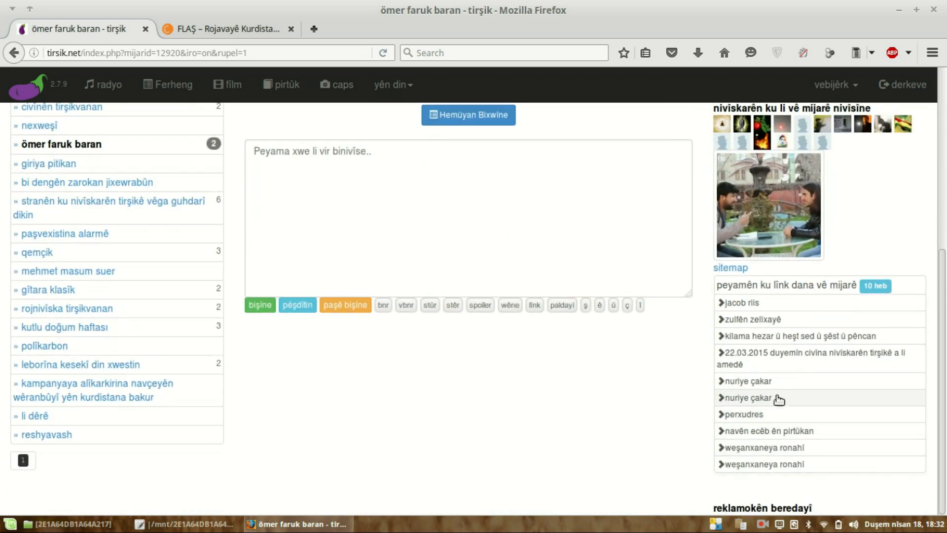
pyautogui.click(750, 416)
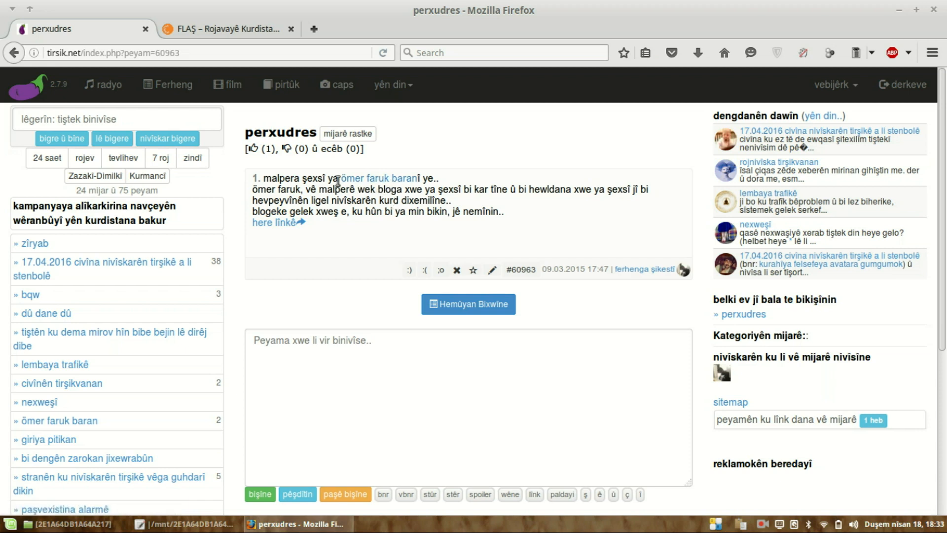
pyautogui.click(17, 54)
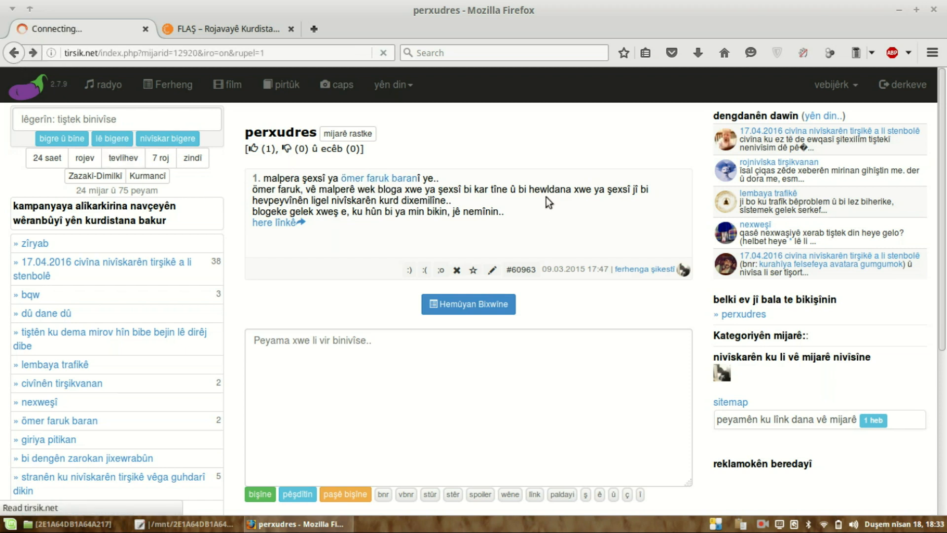
# Examine the topic's title alongside its list of linking messages, going over both and ending at the title
pyautogui.scroll(5, 539, 216)
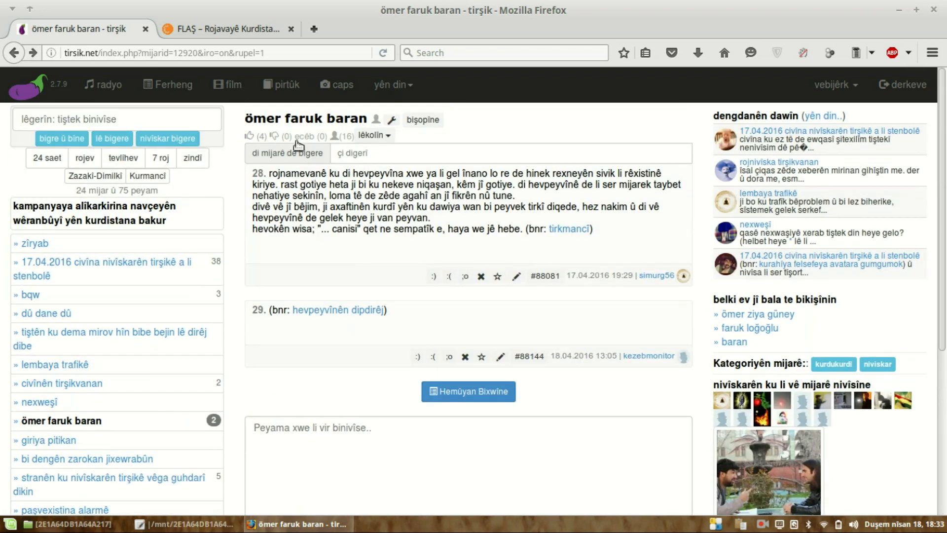
pyautogui.moveTo(250, 112); pyautogui.dragTo(370, 118)
pyautogui.click(358, 148)
pyautogui.moveTo(257, 314); pyautogui.dragTo(258, 308)
pyautogui.moveTo(254, 118); pyautogui.dragTo(354, 120)
pyautogui.click(362, 136)
pyautogui.scroll(-3, 605, 326)
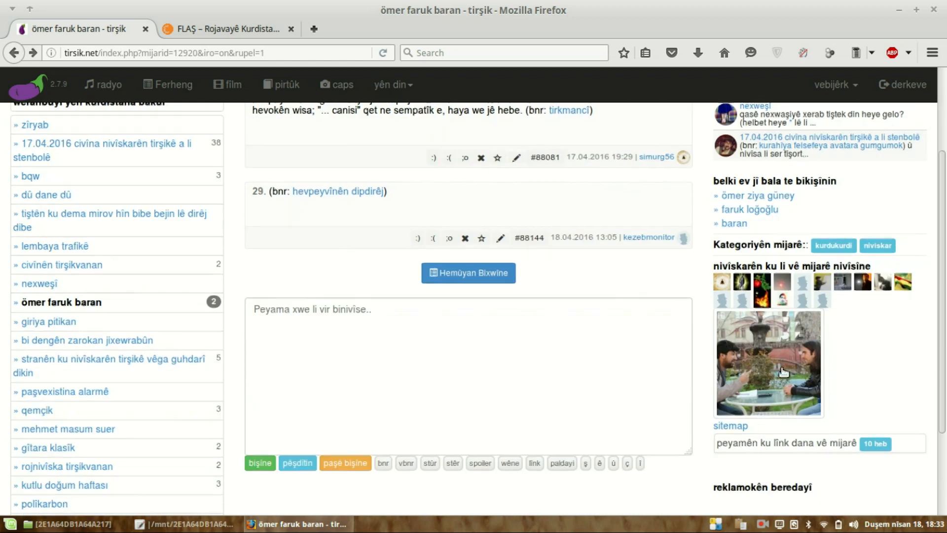
pyautogui.scroll(-3, 797, 365)
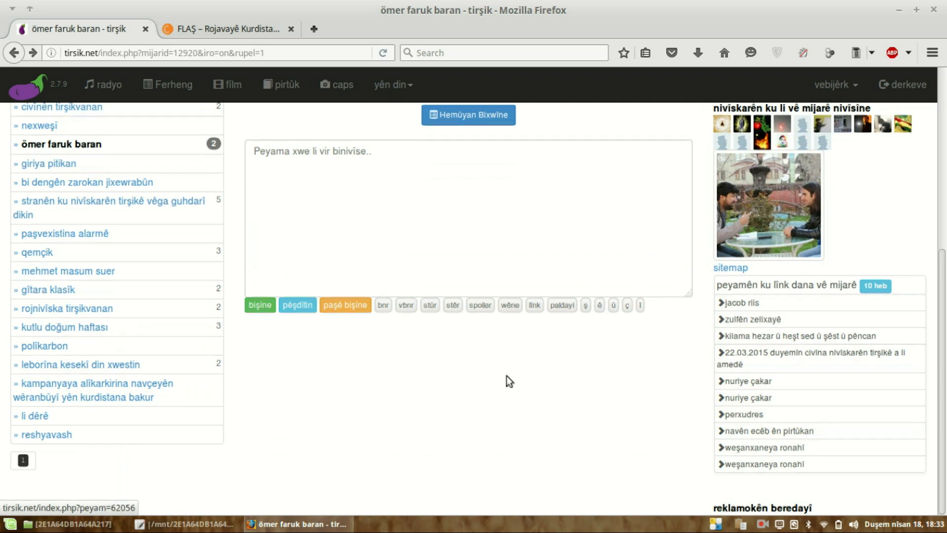
pyautogui.scroll(6, 507, 380)
pyautogui.moveTo(246, 118); pyautogui.dragTo(364, 119)
pyautogui.click(352, 139)
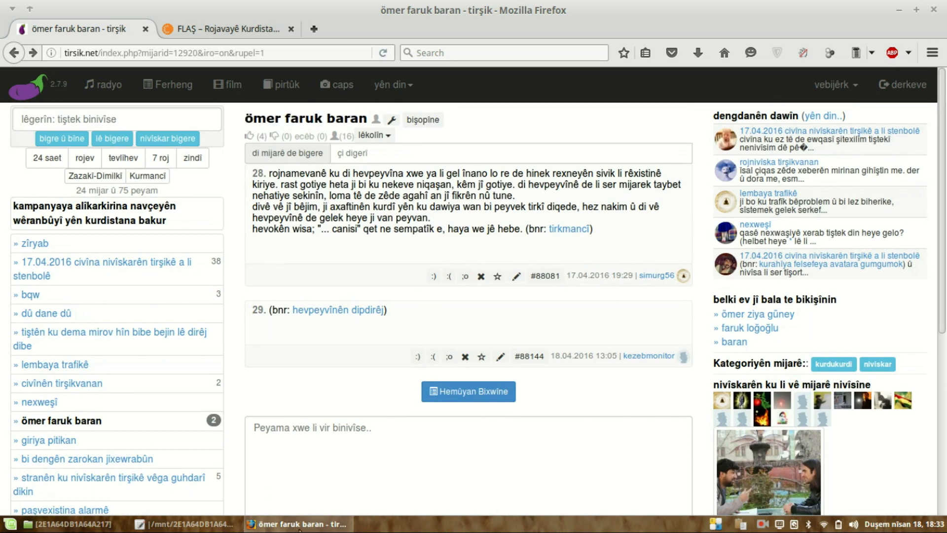
# Return to Kate and delete the "- peyamên lînk dane mijarê" line from the checklist
pyautogui.click(300, 525)
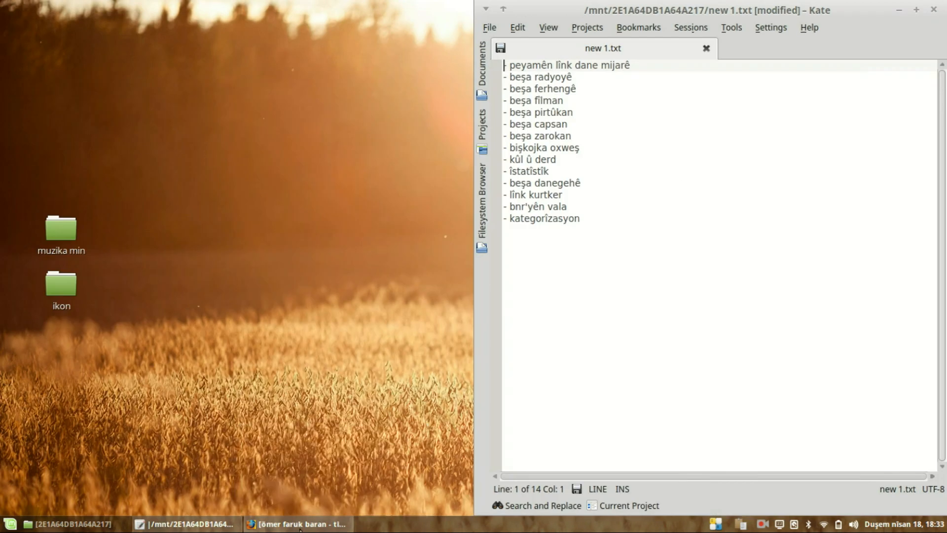
pyautogui.tripleClick(637, 65)
pyautogui.press('Up')
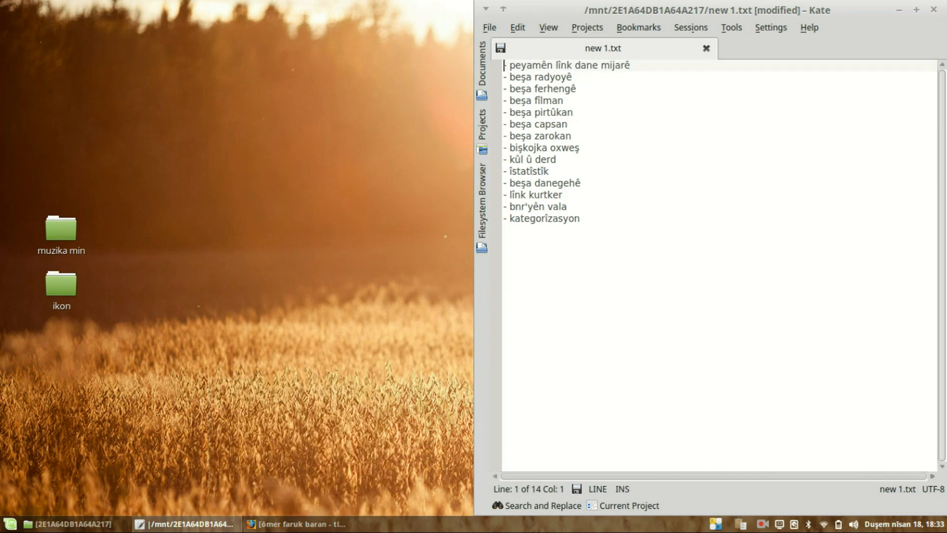
pyautogui.hotkey('shift', 'End')
pyautogui.press('Delete')
pyautogui.press('Delete')
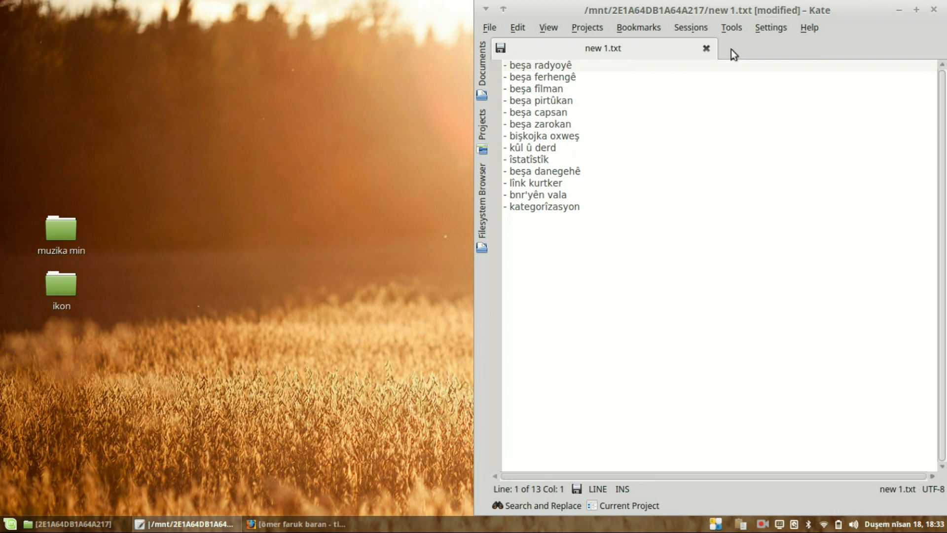
pyautogui.click(589, 263)
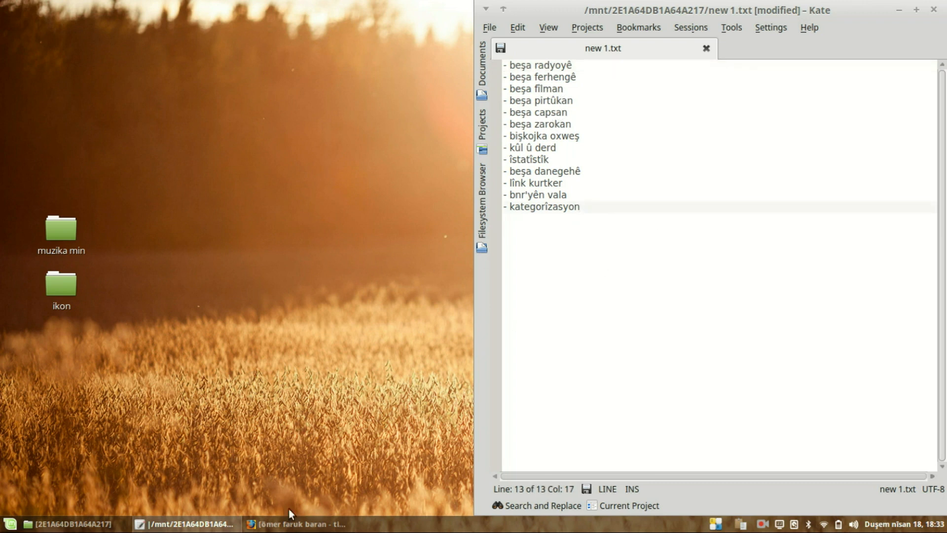
# Switch to Firefox, open the site's radyo section and close the "FLAŞ – Rojavayê Kurdistanê" news tab
pyautogui.click(293, 523)
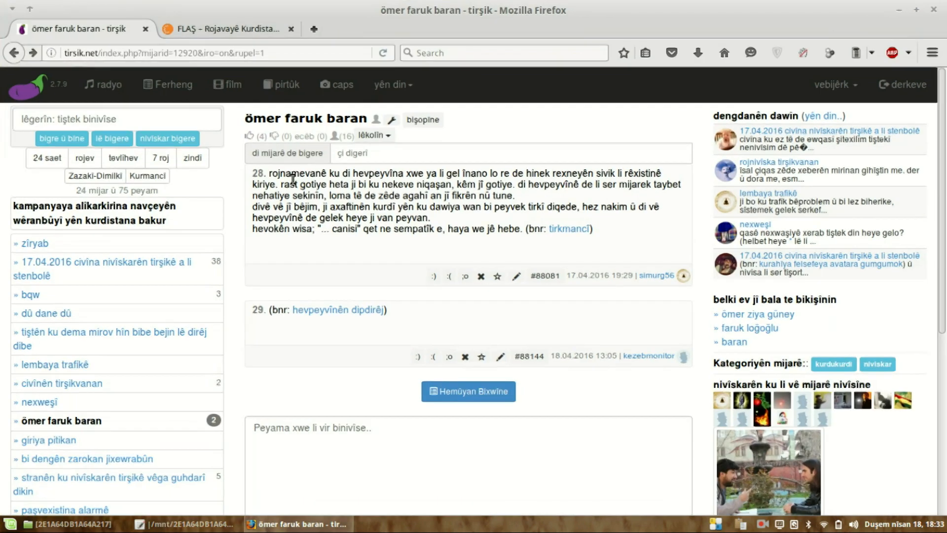
pyautogui.click(109, 84)
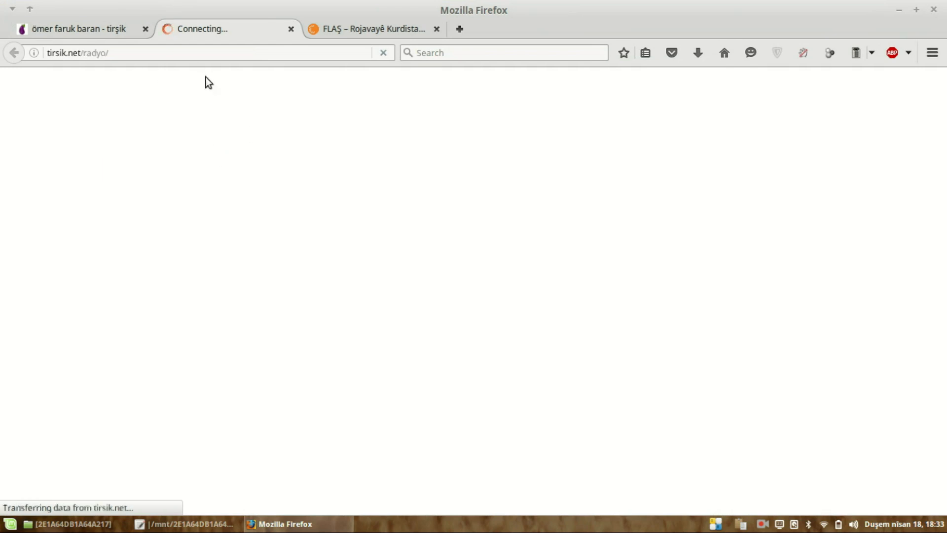
pyautogui.click(424, 31)
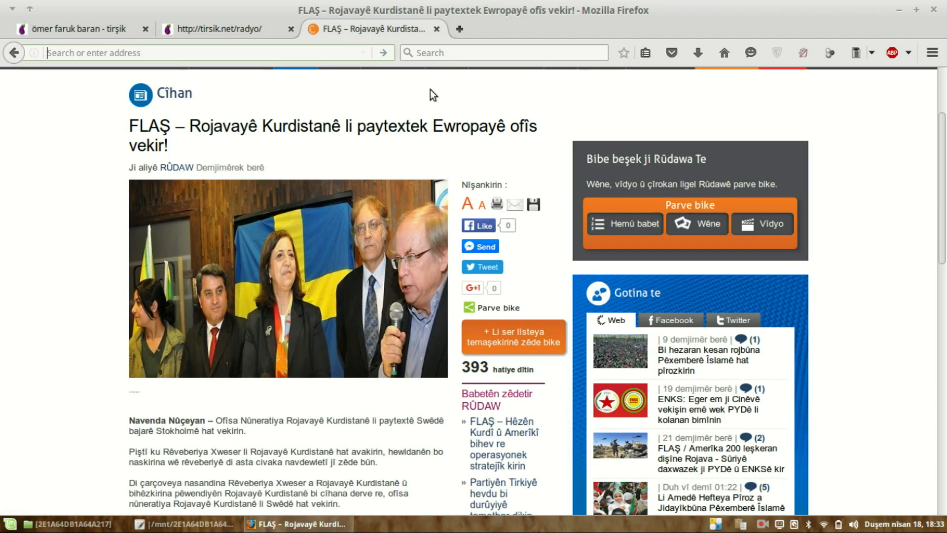
pyautogui.click(437, 30)
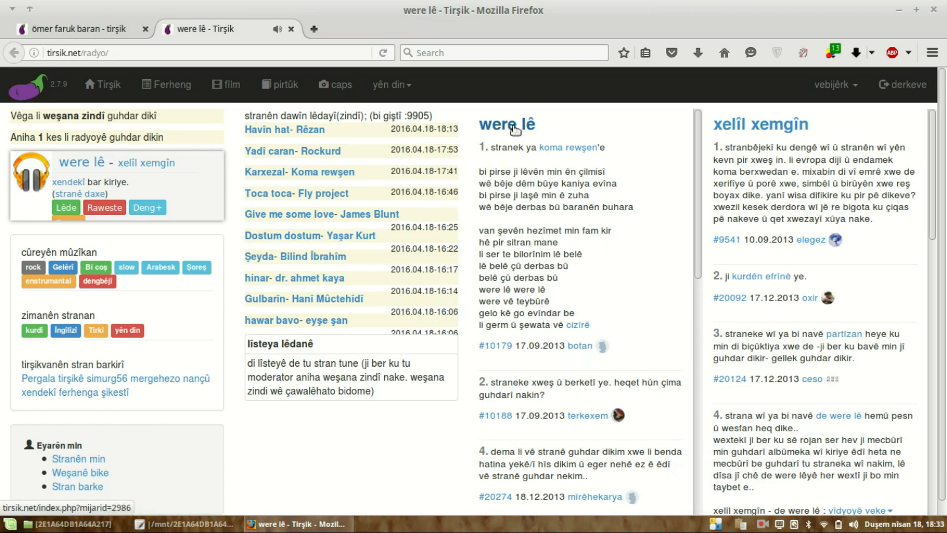
# Look over the radio player's uploader note and open the songs of the third member under "tirşikvanên stran barkirî"
pyautogui.scroll(-1, 851, 529)
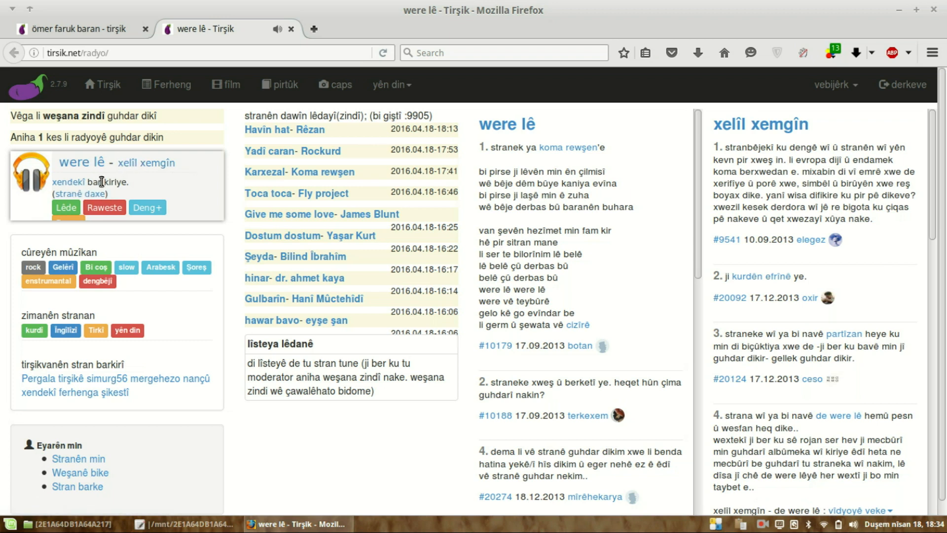
pyautogui.moveTo(94, 182); pyautogui.dragTo(134, 185)
pyautogui.click(61, 253)
pyautogui.scroll(-1, 114, 370)
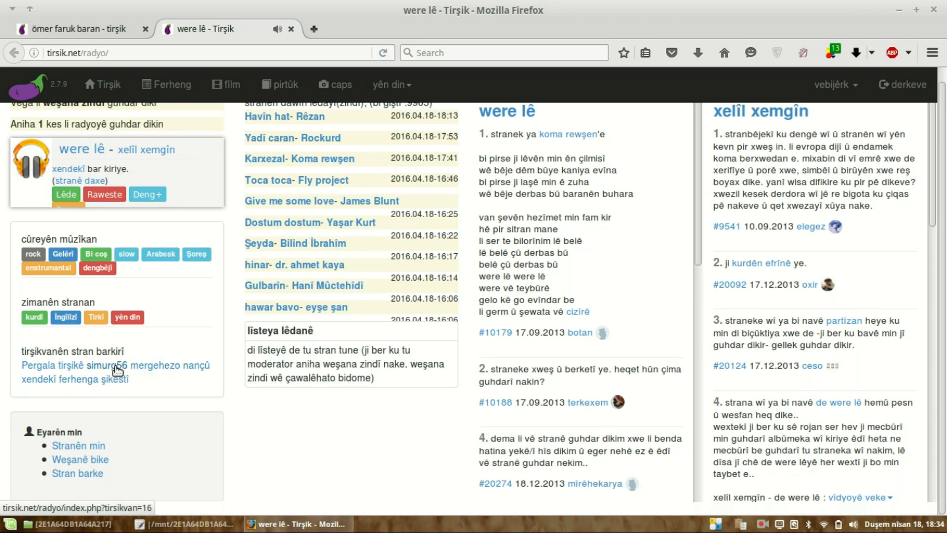
pyautogui.click(168, 369)
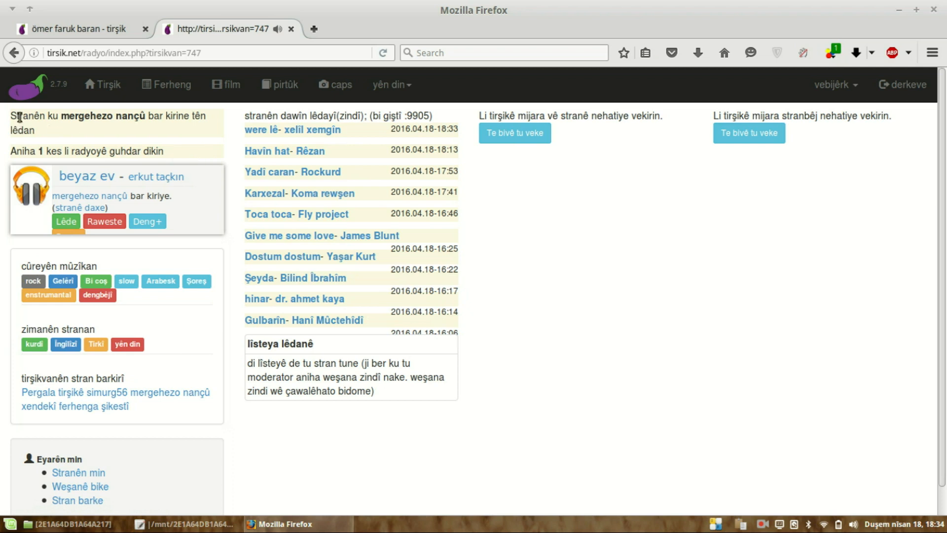
# Highlight the note saying whose uploaded songs are played, and return the radio to the live broadcast
pyautogui.moveTo(37, 115); pyautogui.dragTo(158, 128)
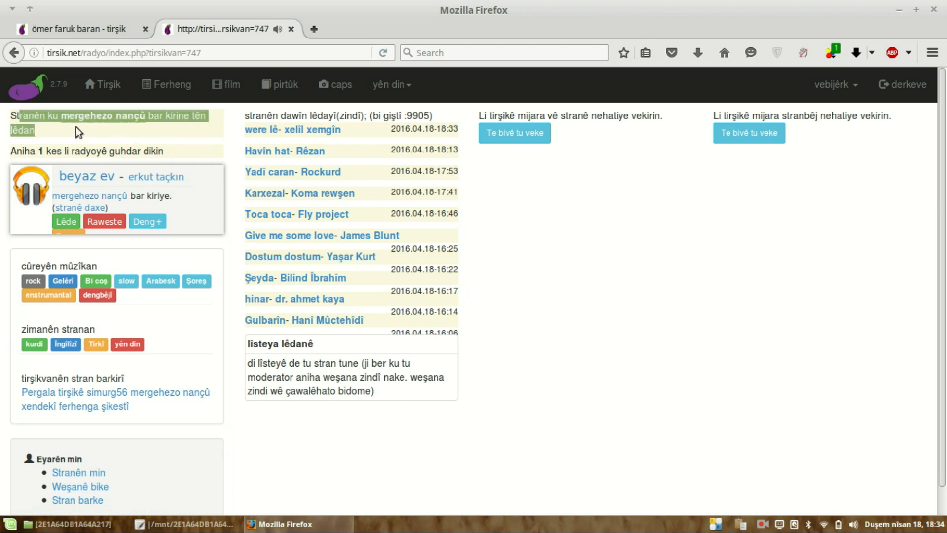
pyautogui.click(111, 128)
pyautogui.click(27, 88)
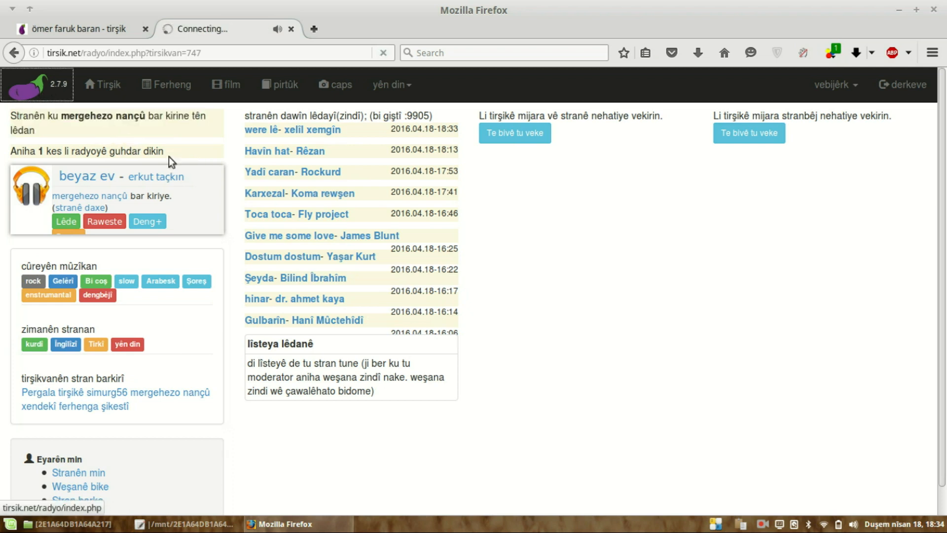
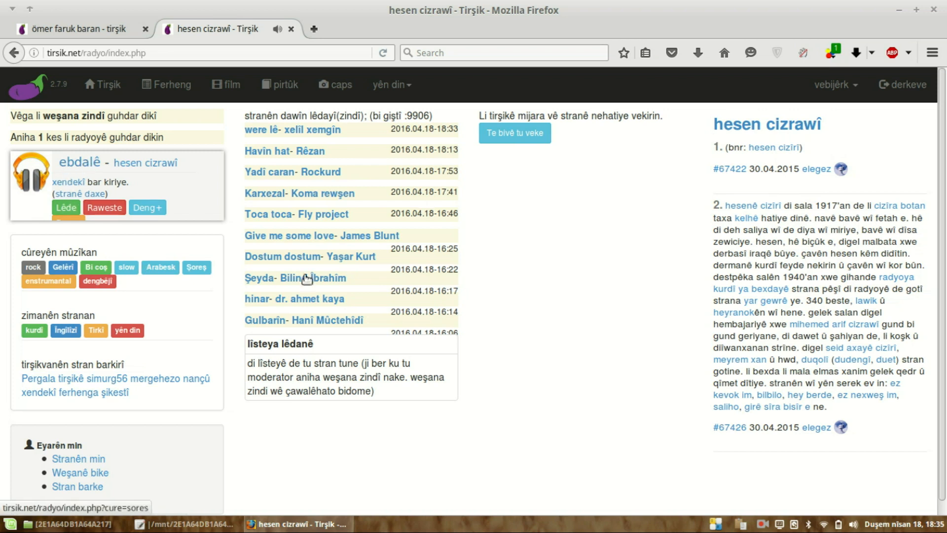
# Play several songs from the second member under "tirşikvanên stran barkirî", browsing the site's entries about Leonard Cohen along the way
pyautogui.click(106, 381)
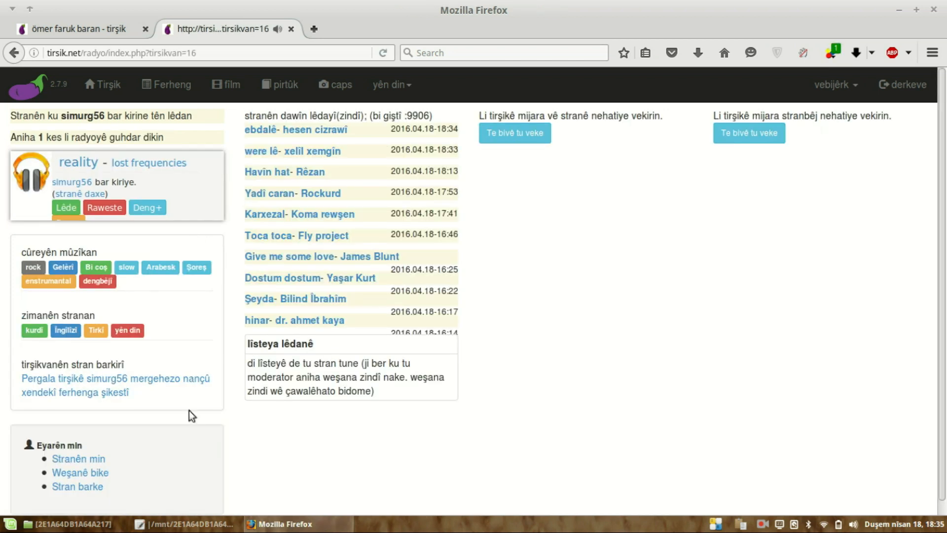
pyautogui.click(123, 384)
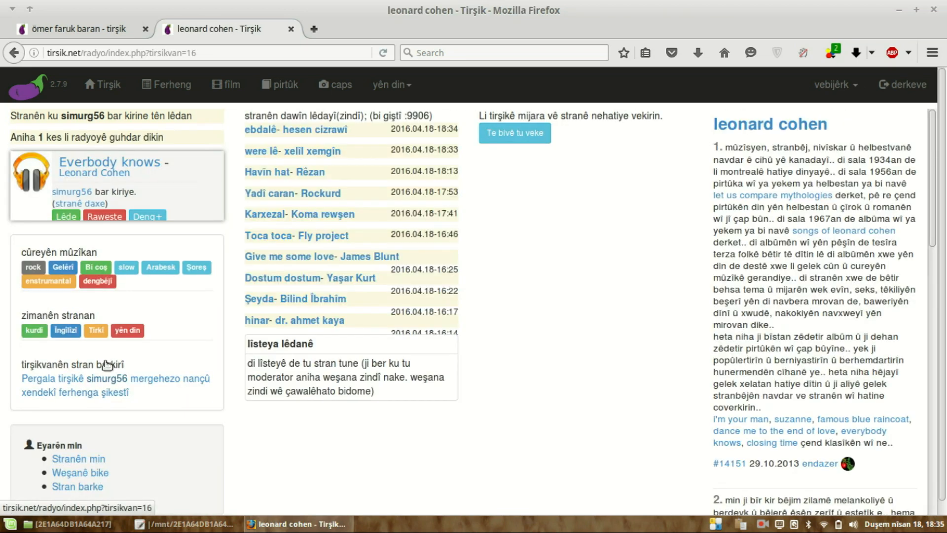
pyautogui.moveTo(834, 127); pyautogui.dragTo(734, 128)
pyautogui.click(783, 235)
pyautogui.scroll(-10, 783, 236)
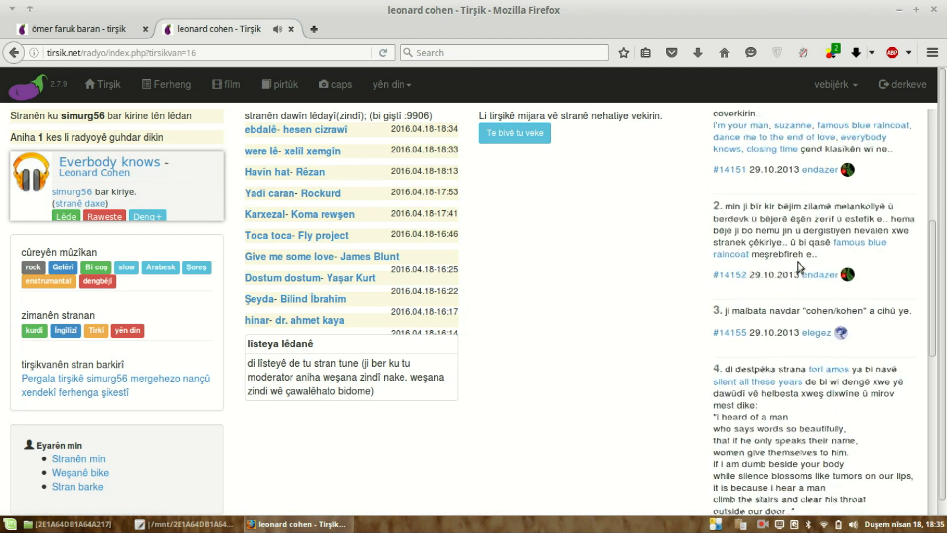
pyautogui.scroll(10, 790, 319)
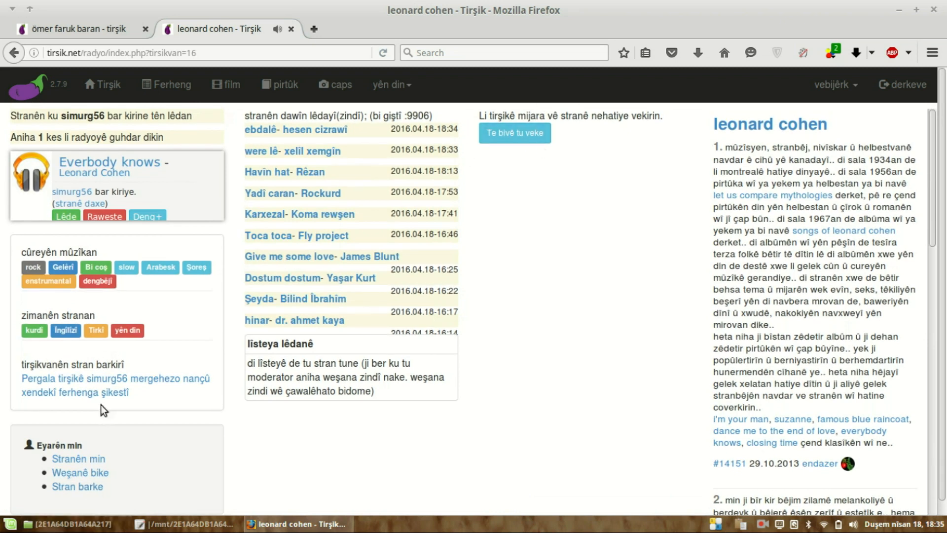
pyautogui.click(106, 379)
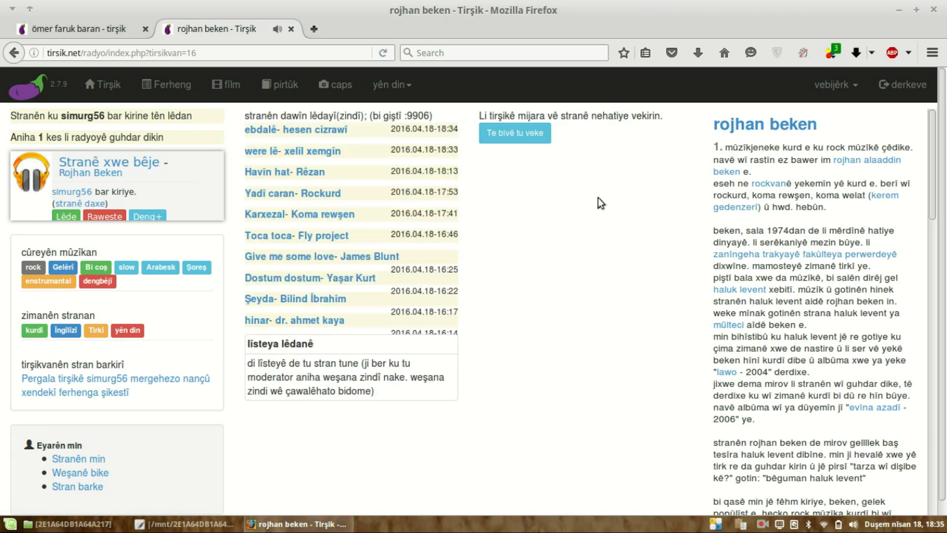
# Open the new-topic form for the radio song "stranê xwe bêje", look over its fields, and close it
pyautogui.click(521, 143)
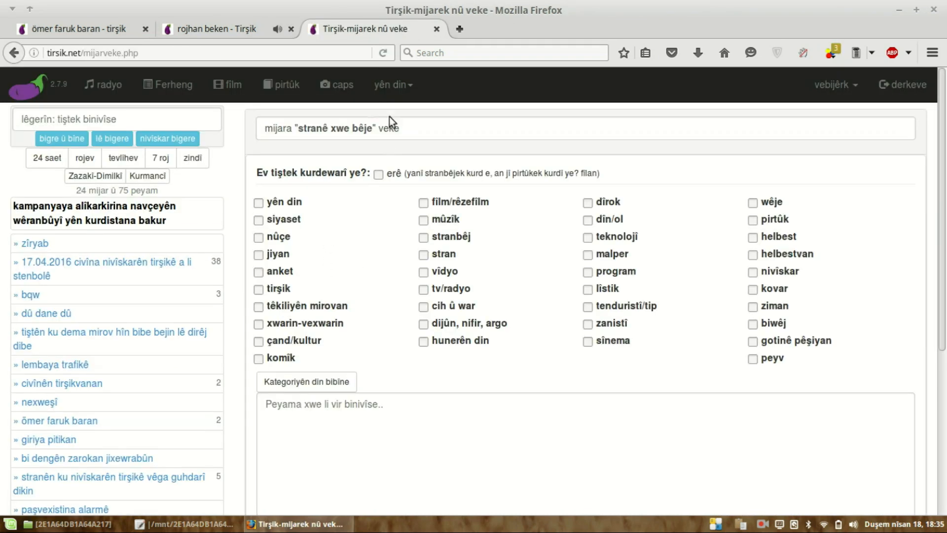
pyautogui.scroll(-3, 392, 198)
pyautogui.click(436, 29)
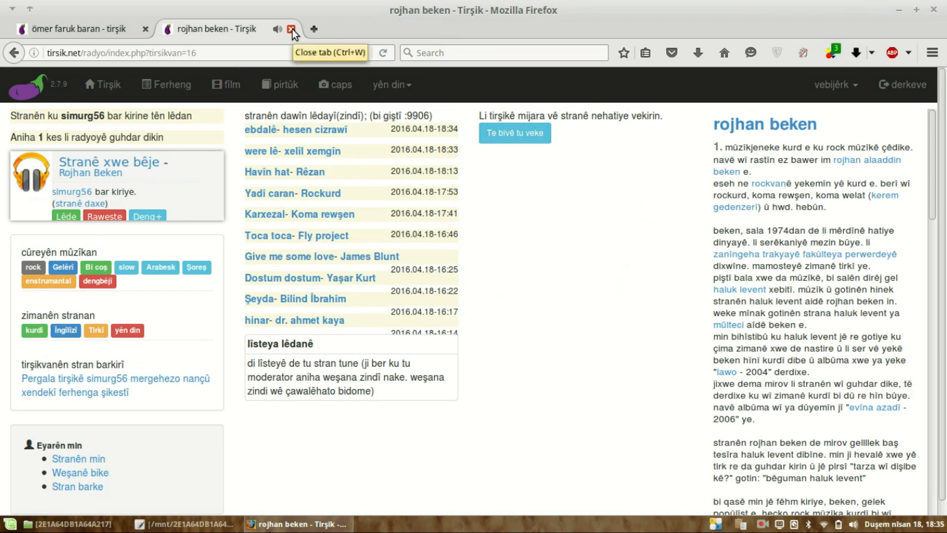
# Return to the topic page, search the site for "ömer faruk baran" and skim the messages in that topic
pyautogui.click(55, 22)
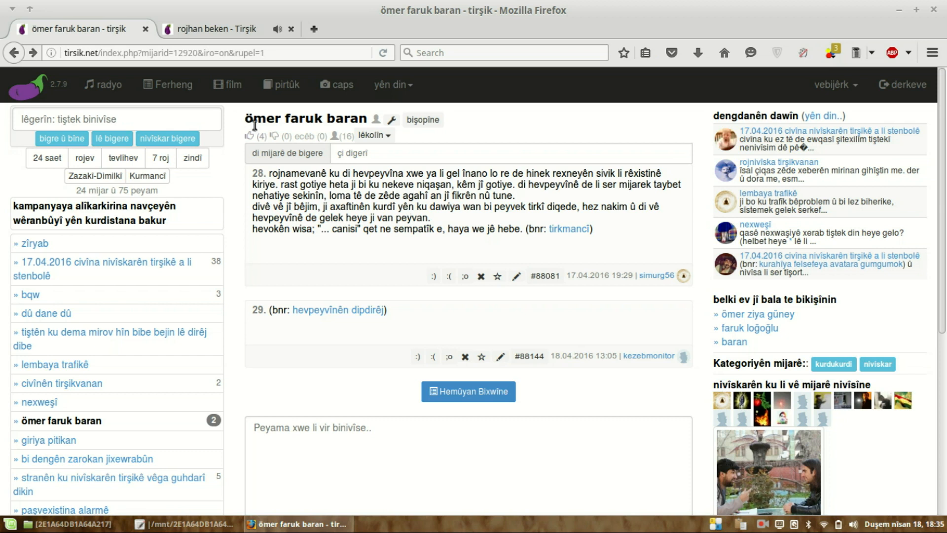
pyautogui.click(167, 125)
pyautogui.write('ömer faruk b')
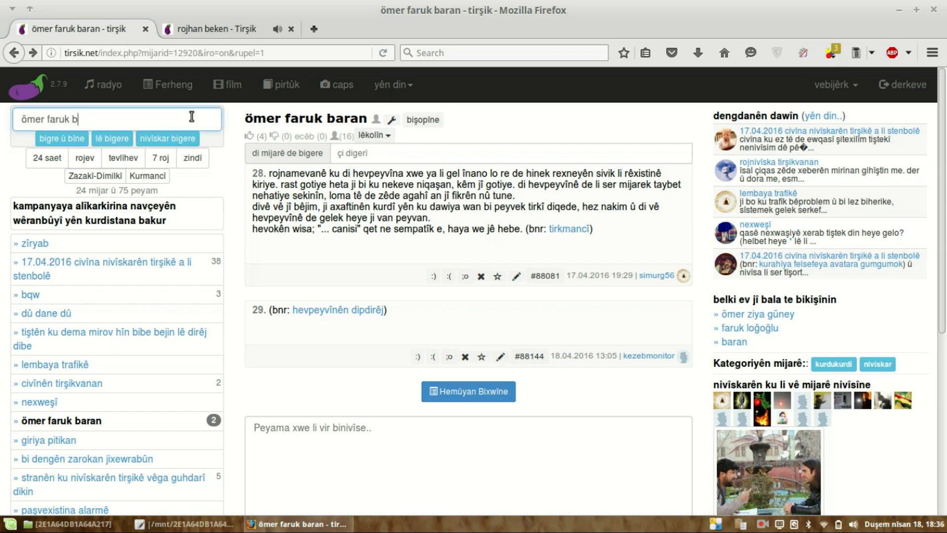
pyautogui.press('Return')
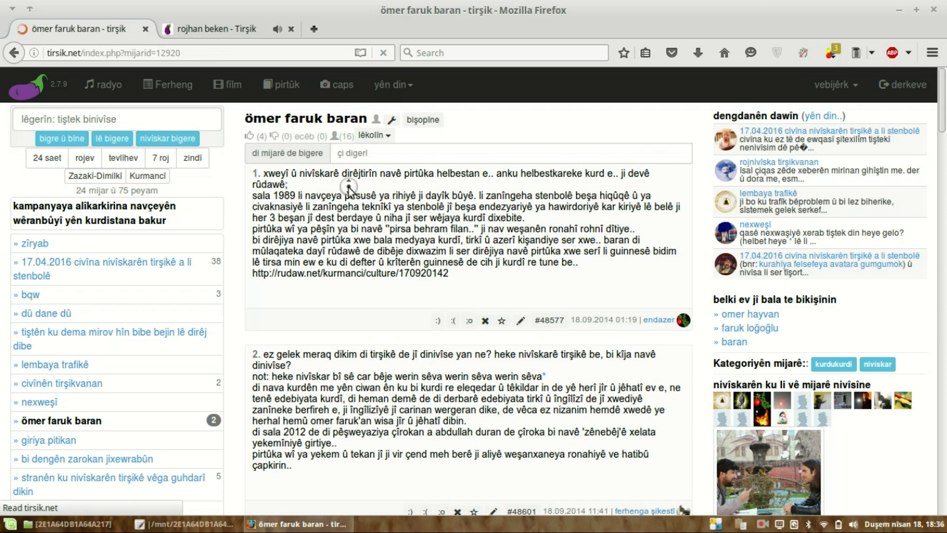
pyautogui.scroll(-20, 391, 310)
pyautogui.middleClick(391, 368)
pyautogui.scroll(20, 391, 367)
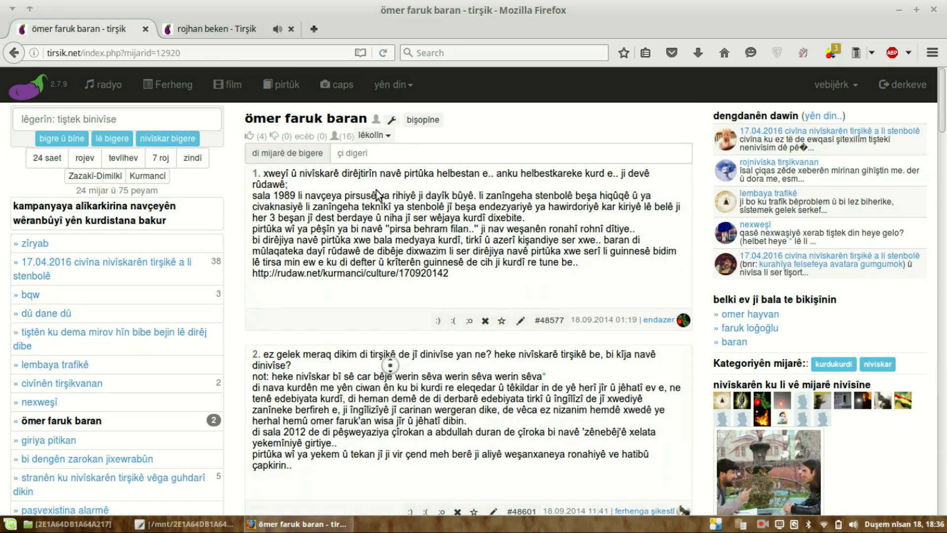
pyautogui.click(378, 200)
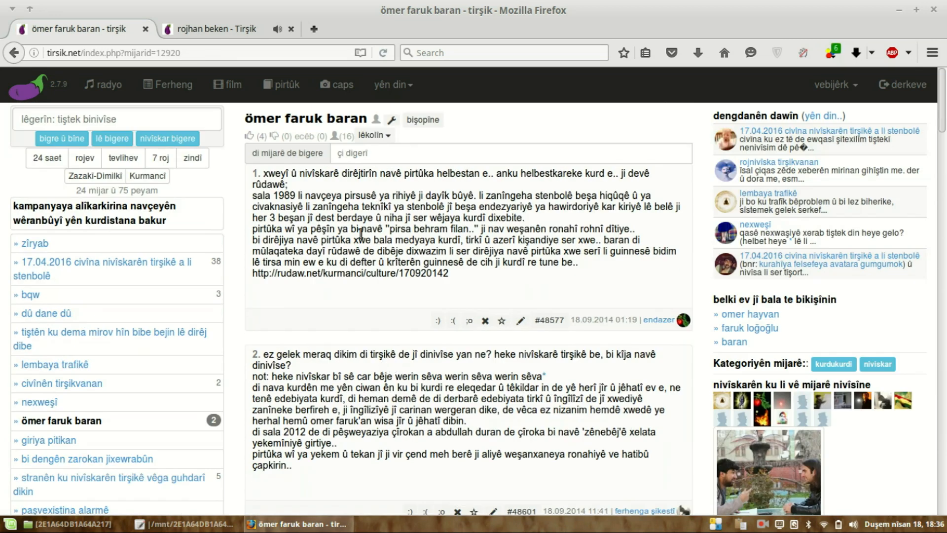
pyautogui.click(170, 119)
pyautogui.write('ömer faruk nebaran')
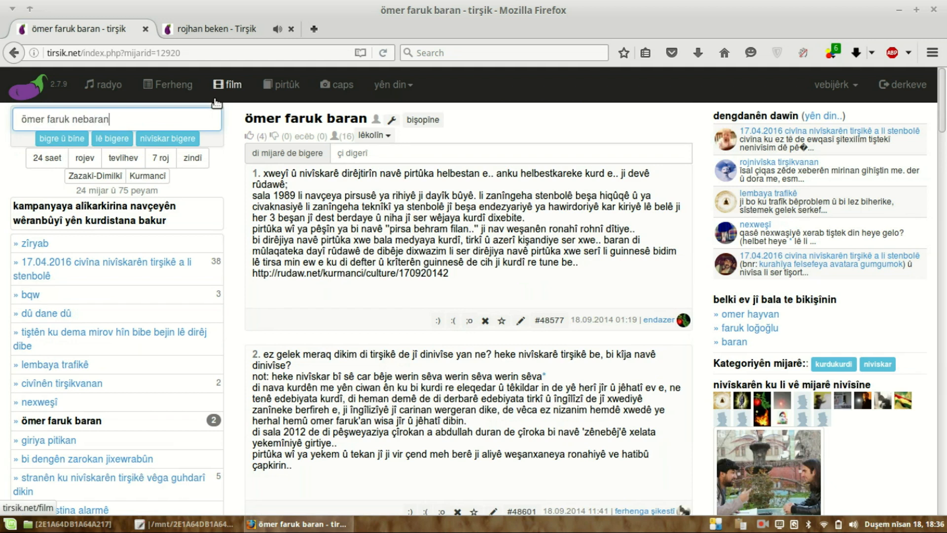
pyautogui.press('Return')
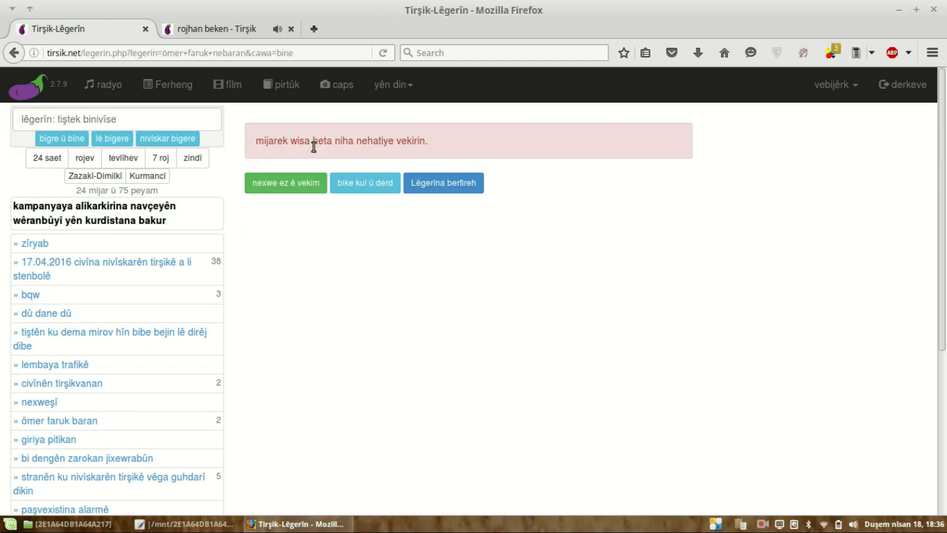
pyautogui.moveTo(276, 142); pyautogui.dragTo(454, 143)
pyautogui.click(455, 143)
pyautogui.click(444, 184)
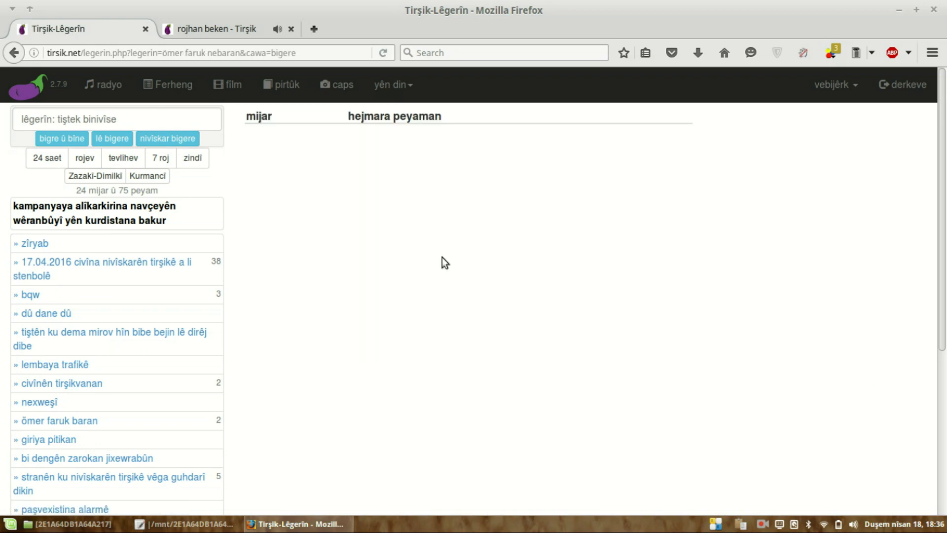
pyautogui.hotkey('alt', 'Left')
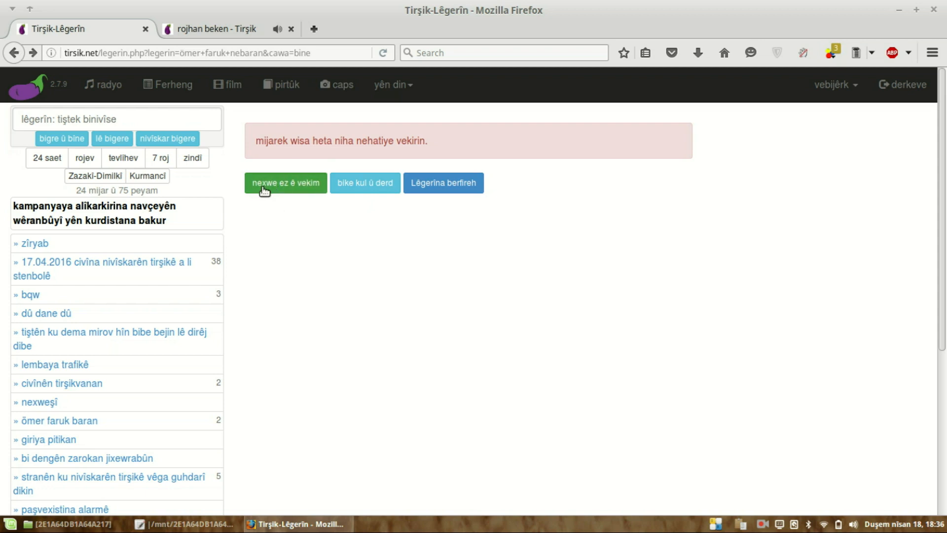
# Start a new topic "ömer faruk nebaran", assign it the nivîskar category and mark it as kurdewarî
pyautogui.click(296, 191)
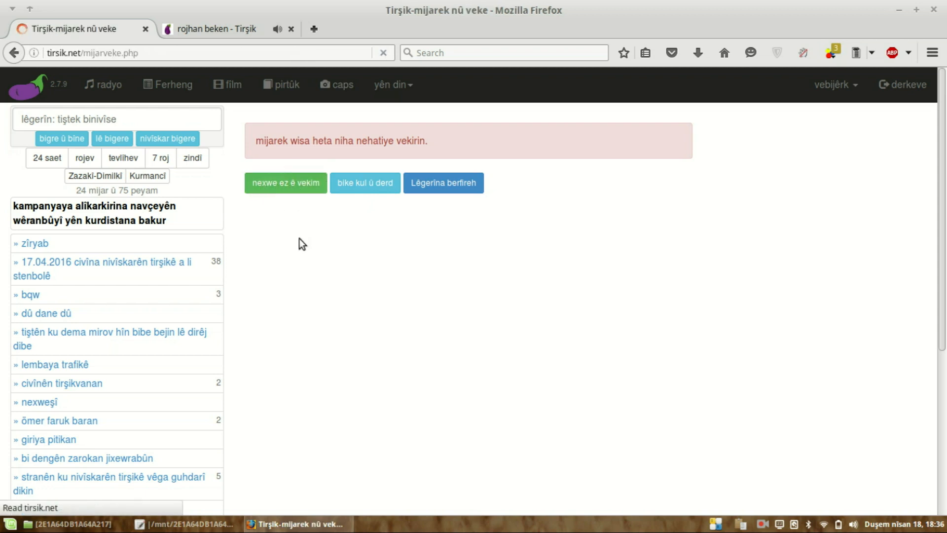
pyautogui.scroll(-2, 413, 225)
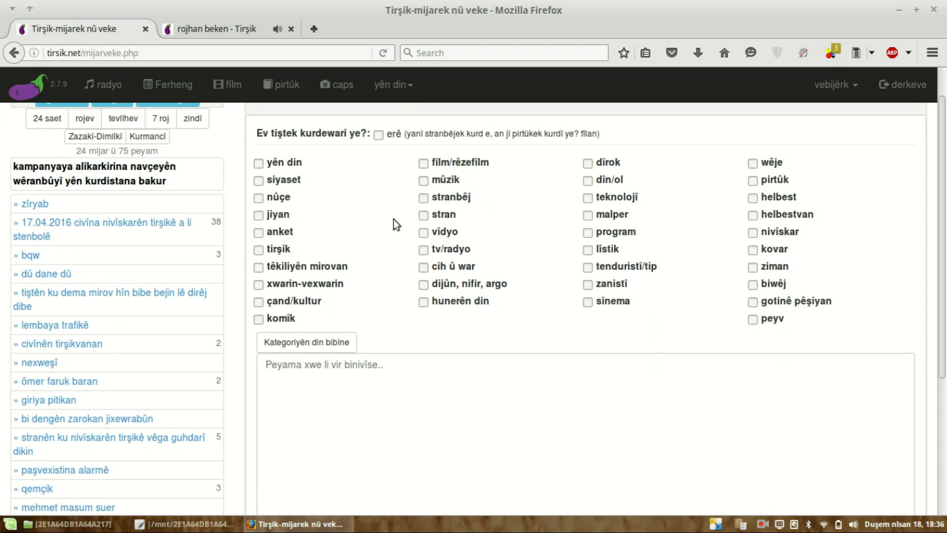
pyautogui.scroll(2, 402, 178)
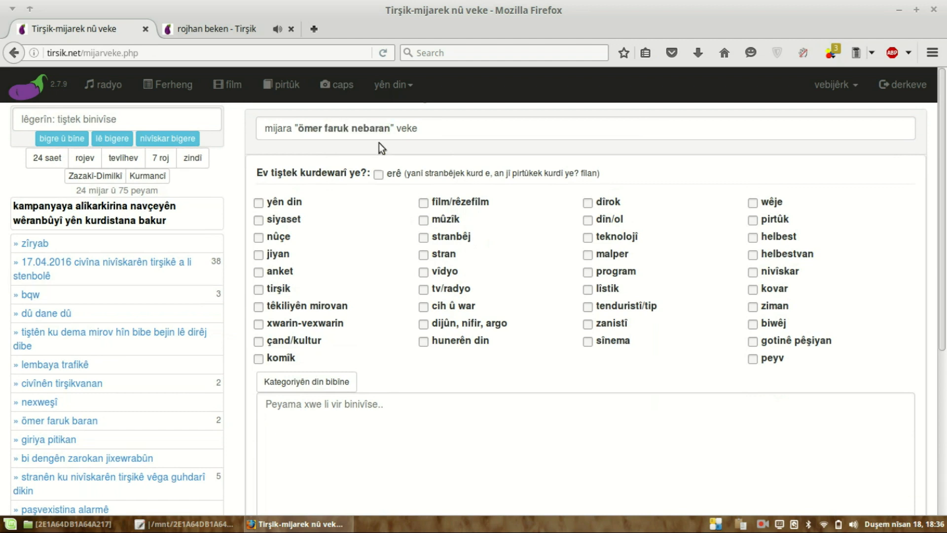
pyautogui.click(790, 270)
pyautogui.click(379, 173)
pyautogui.scroll(-5, 368, 226)
# Enter the trial message "bbnmdöalkkj" in the new topic's message box and clear it again
pyautogui.click(397, 304)
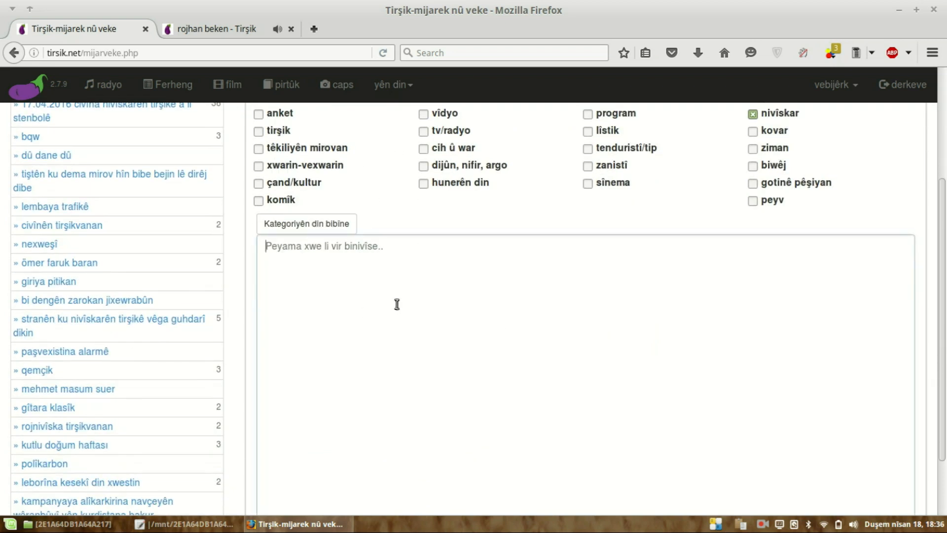
pyautogui.scroll(-2, 547, 325)
pyautogui.write('bbnmdöalkkj')
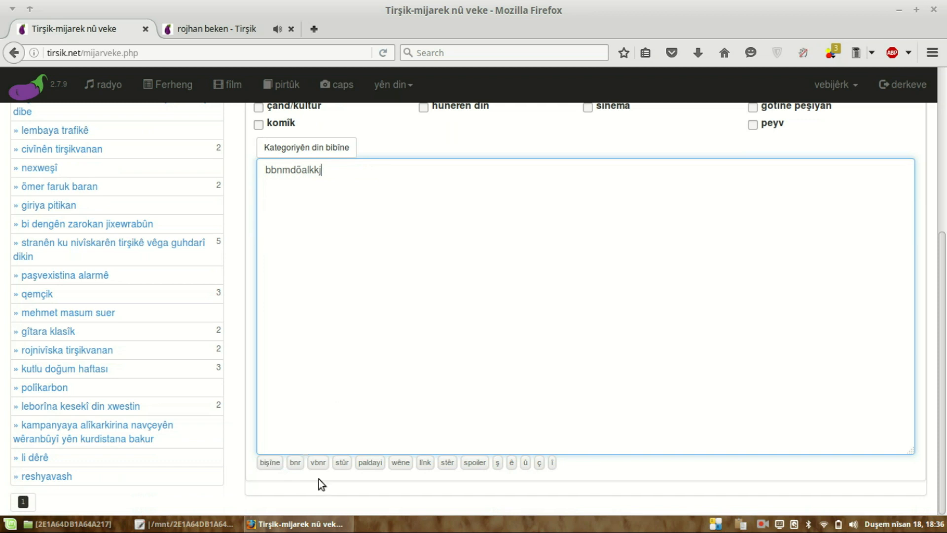
pyautogui.hotkey('ctrl', 'a')
pyautogui.press('BackSpace')
pyautogui.scroll(5, 383, 265)
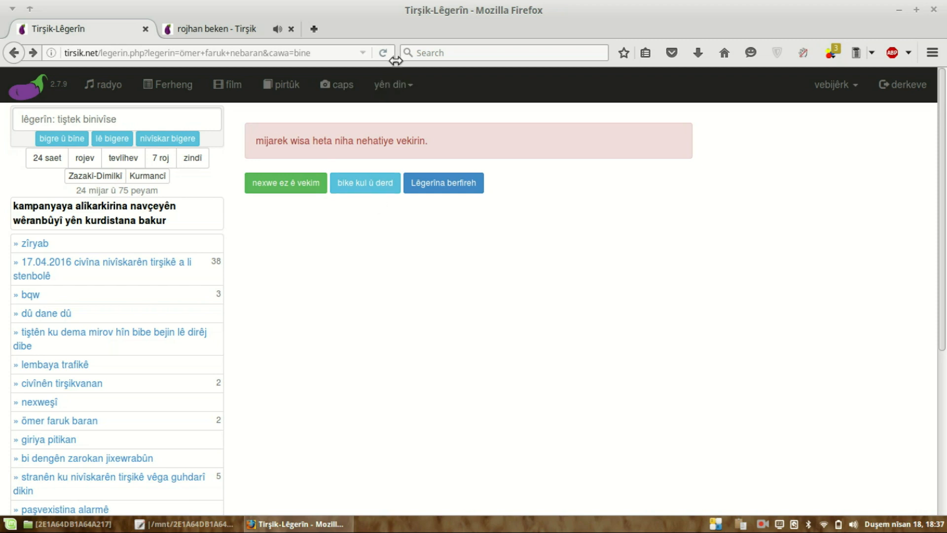
# Look over the site's additional sections under yên din and close the "rojhan beken" radio page
pyautogui.click(394, 85)
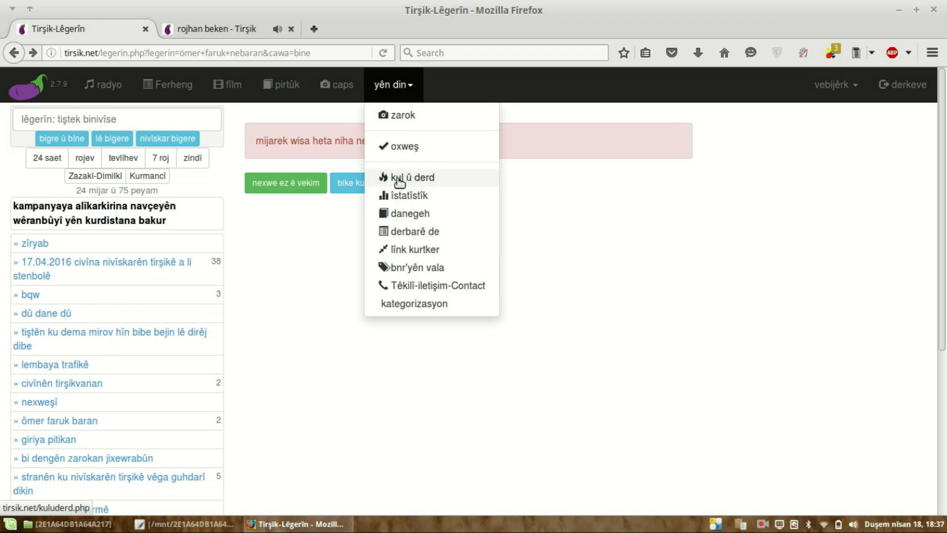
pyautogui.click(544, 199)
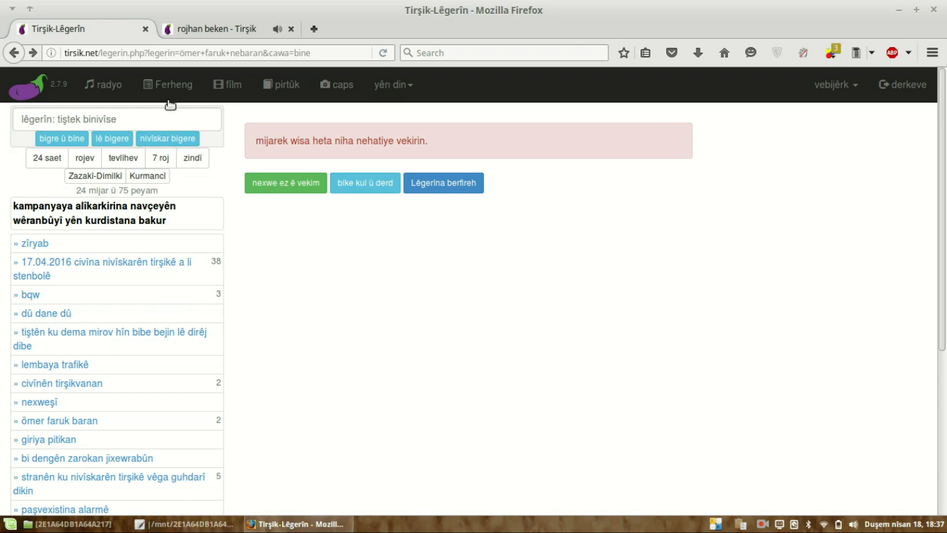
pyautogui.click(292, 29)
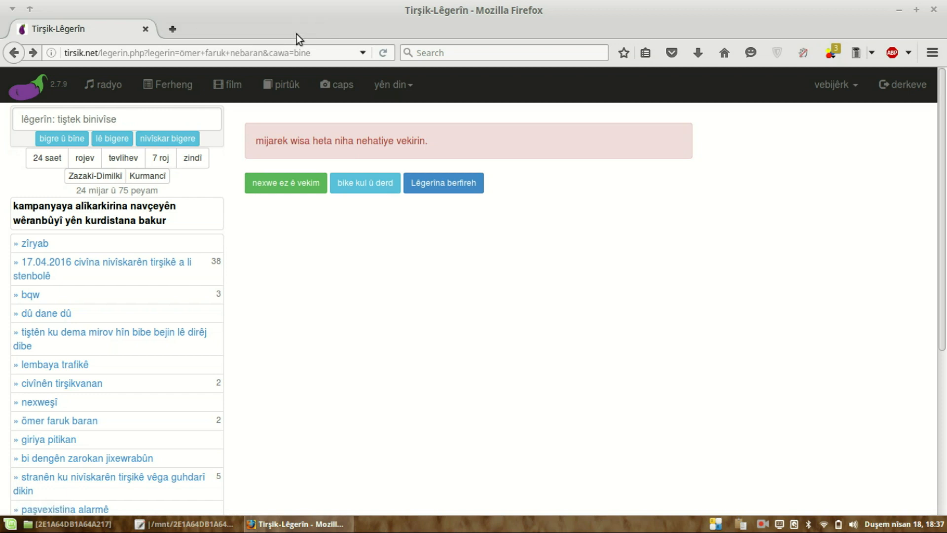
# Open the Ferheng section, show the dictionary statistics and highlight the overall word total
pyautogui.click(191, 86)
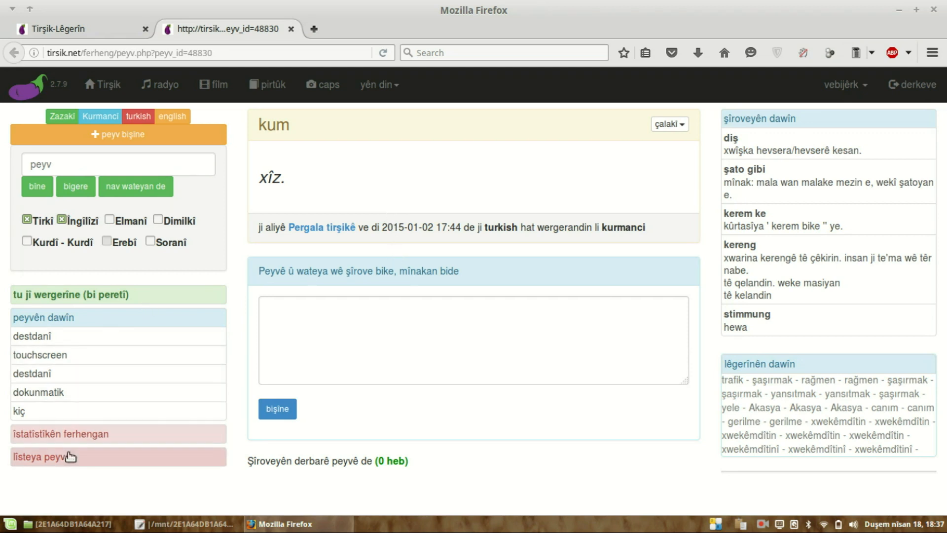
pyautogui.click(45, 438)
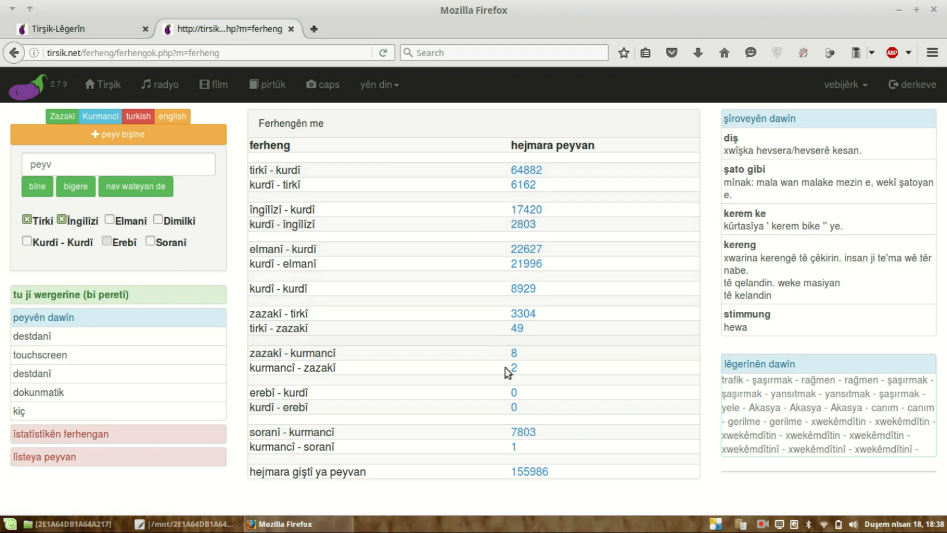
pyautogui.moveTo(509, 473); pyautogui.dragTo(537, 474)
pyautogui.click(564, 472)
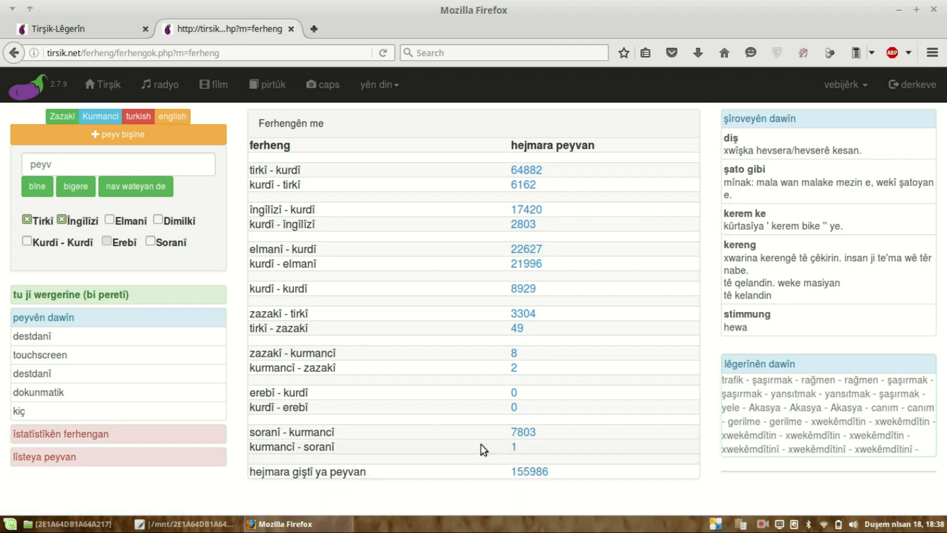
# Enter "peyv gotin" as the dictionary search term and highlight the languages of the tirkî - kurdî dictionary in the statistics
pyautogui.click(132, 155)
pyautogui.write('peyv gotin')
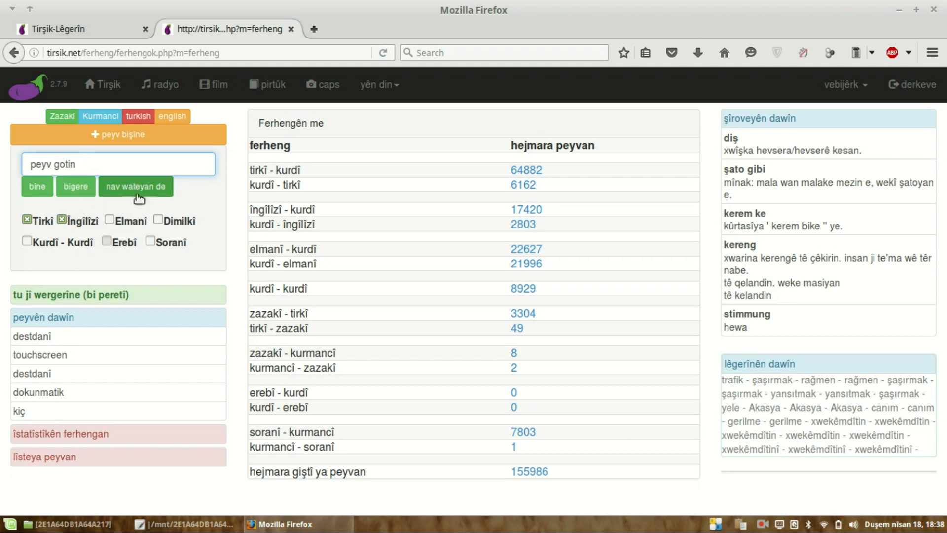
pyautogui.click(256, 168)
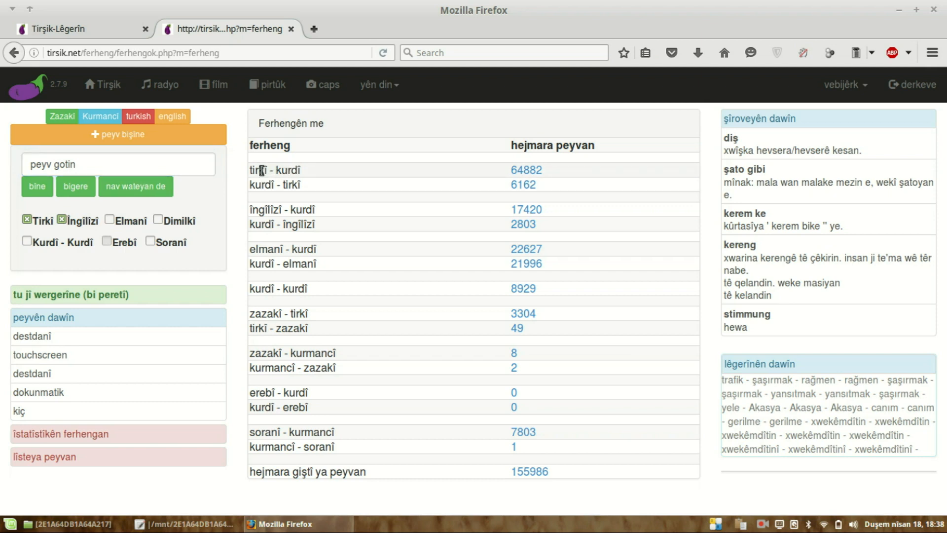
pyautogui.tripleClick(261, 169)
pyautogui.click(276, 186)
pyautogui.doubleClick(256, 171)
pyautogui.click(142, 192)
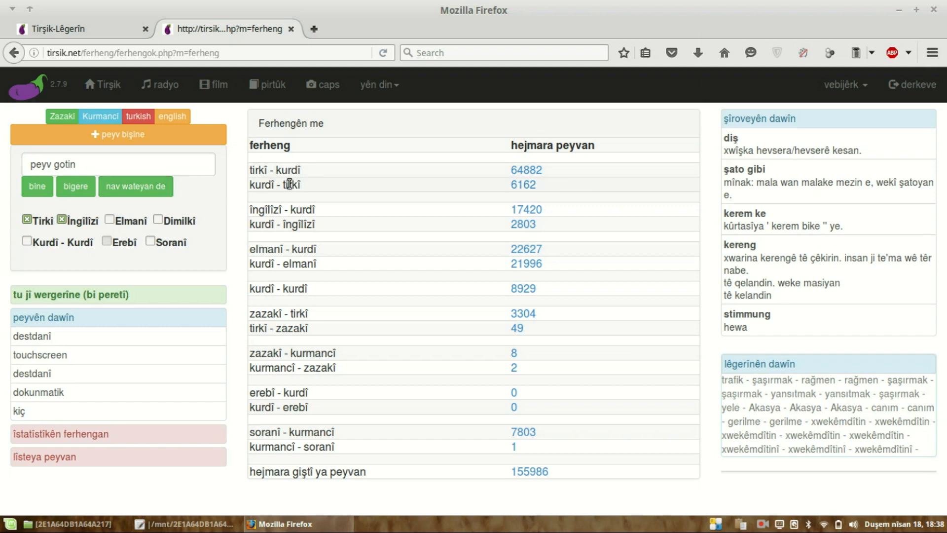
pyautogui.moveTo(278, 170); pyautogui.dragTo(300, 170)
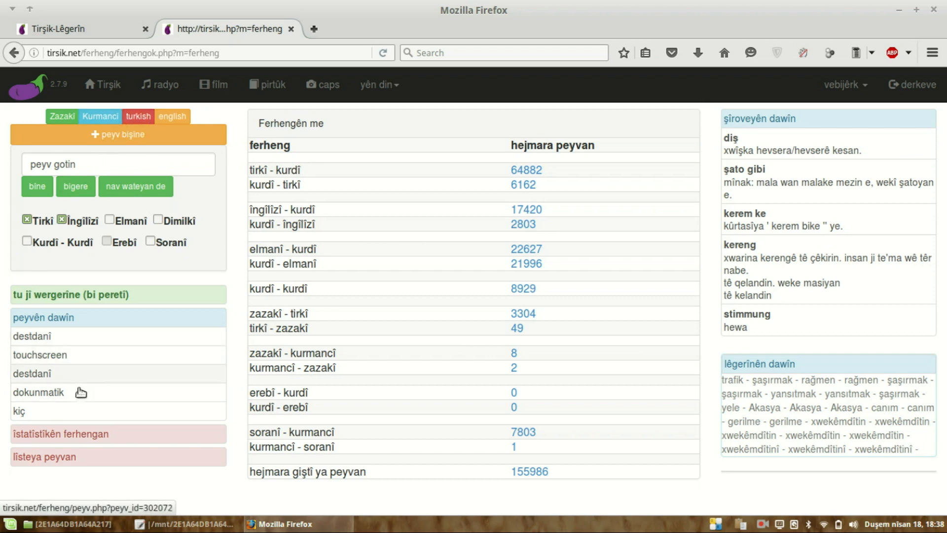
# Open the newest dictionary word "destdanî" and highlight part of its submission date
pyautogui.click(84, 338)
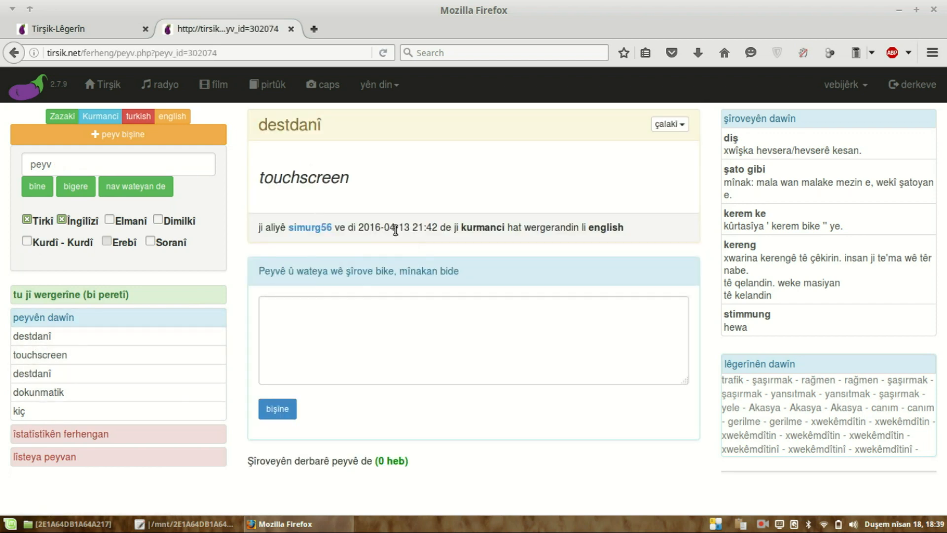
pyautogui.moveTo(399, 227); pyautogui.dragTo(412, 227)
# Open the paid translation page and highlight the Turkish meaning given for "madden"
pyautogui.click(75, 296)
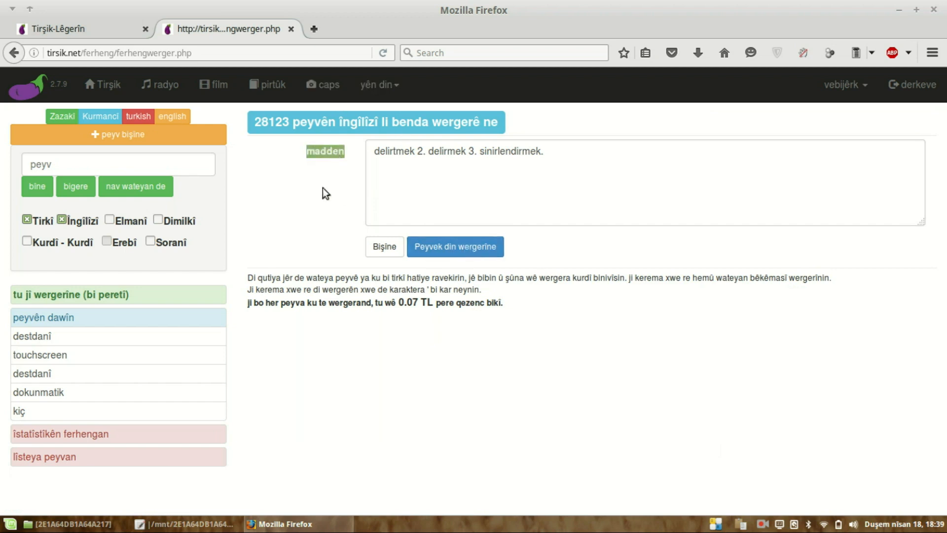
pyautogui.click(400, 167)
pyautogui.moveTo(386, 152); pyautogui.dragTo(582, 153)
pyautogui.click(582, 153)
# Replace the meaning given for "madden" with the trial text "dsjkdsj" and empty the translation box
pyautogui.hotkey('ctrl', 'a')
pyautogui.press('BackSpace')
pyautogui.write('dsjkdsj')
pyautogui.hotkey('ctrl', 'a')
pyautogui.press('BackSpace')
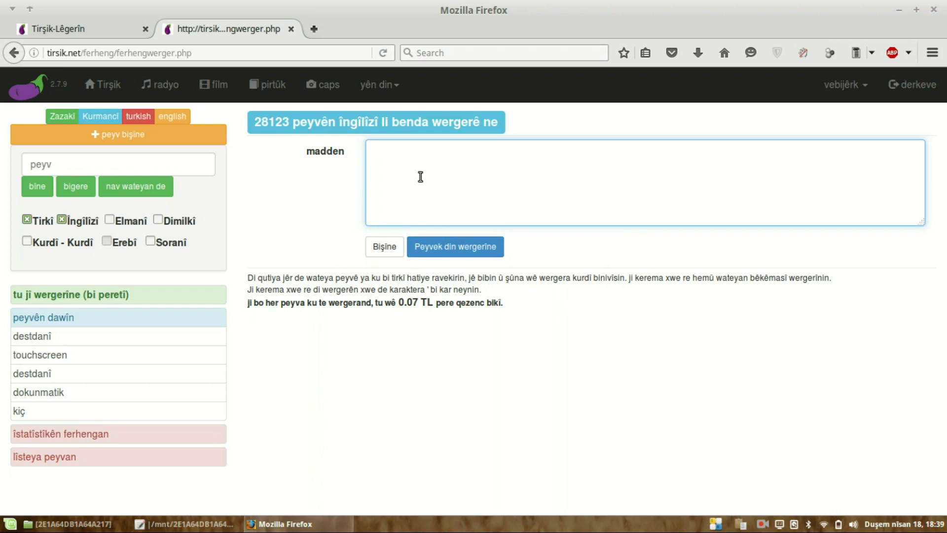
# Highlight the translation instructions and the payment offered for each translated word
pyautogui.moveTo(391, 278); pyautogui.dragTo(404, 310)
pyautogui.click(404, 310)
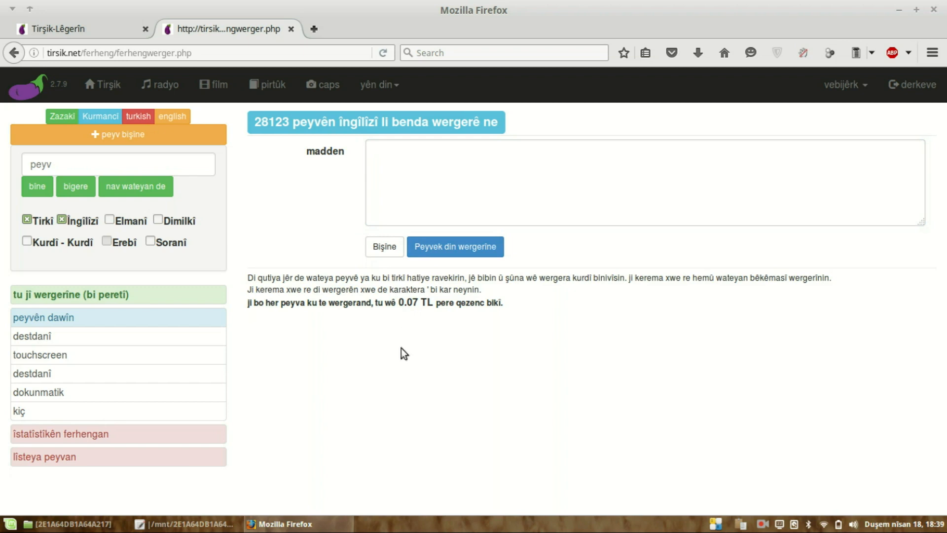
pyautogui.moveTo(397, 303); pyautogui.dragTo(425, 327)
pyautogui.click(419, 314)
# Open the dictionary's full word list and browse through its entries
pyautogui.click(61, 460)
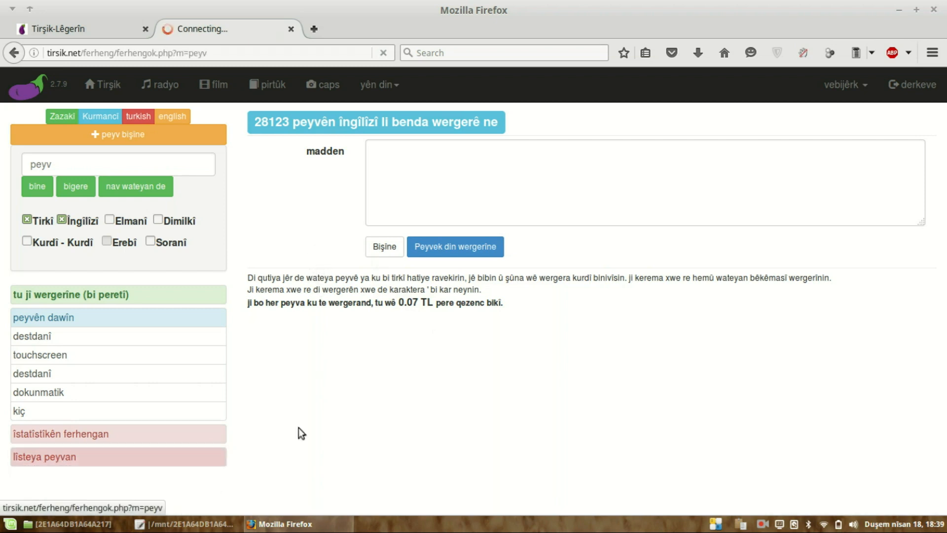
pyautogui.scroll(-5, 417, 346)
pyautogui.scroll(-10, 417, 346)
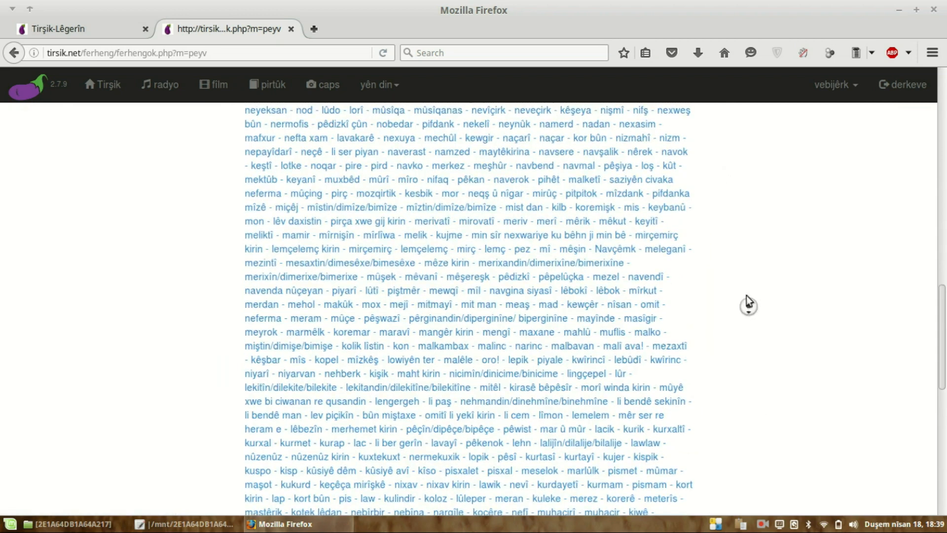
pyautogui.scroll(15, 749, 306)
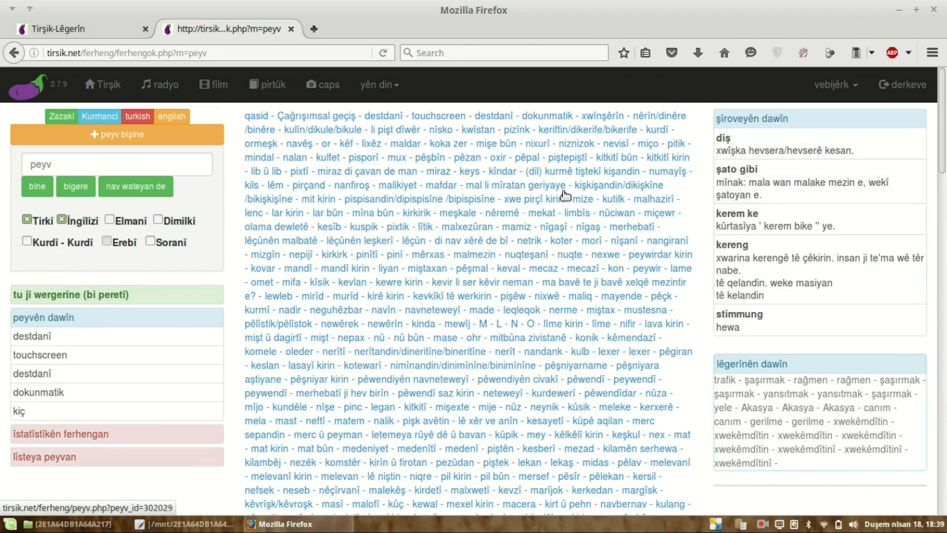
pyautogui.scroll(-3, 365, 306)
pyautogui.scroll(3, 368, 310)
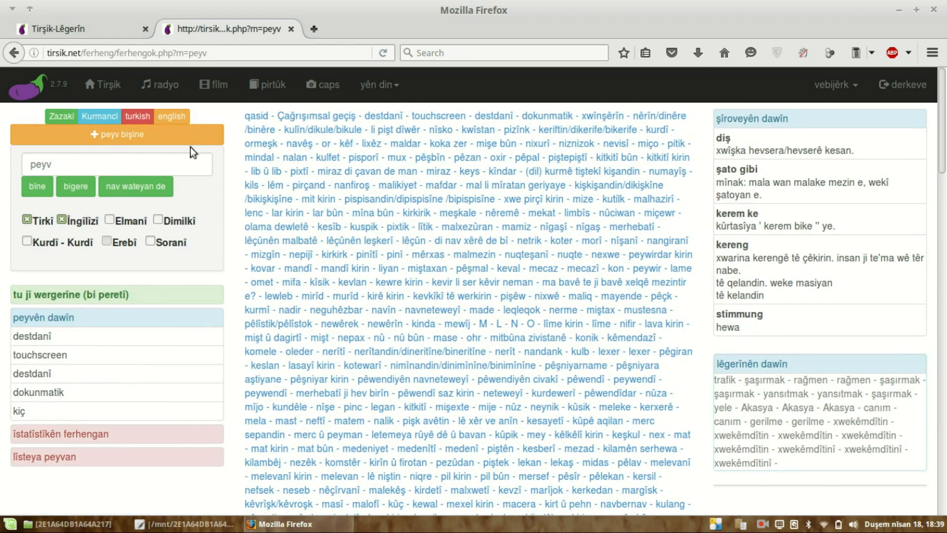
# Open the form for submitting a new dictionary word and set the translation from Kurmancî to Îngîlîzî
pyautogui.click(43, 89)
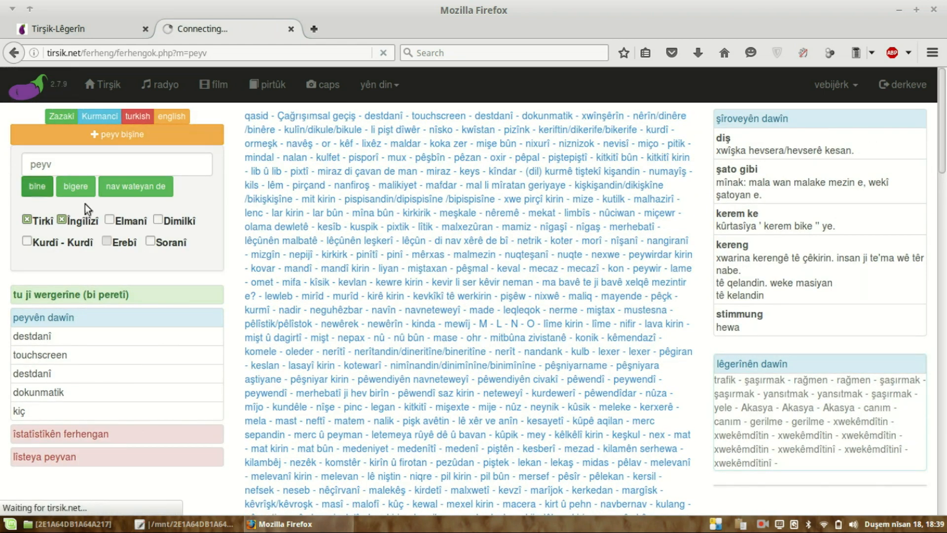
pyautogui.click(123, 138)
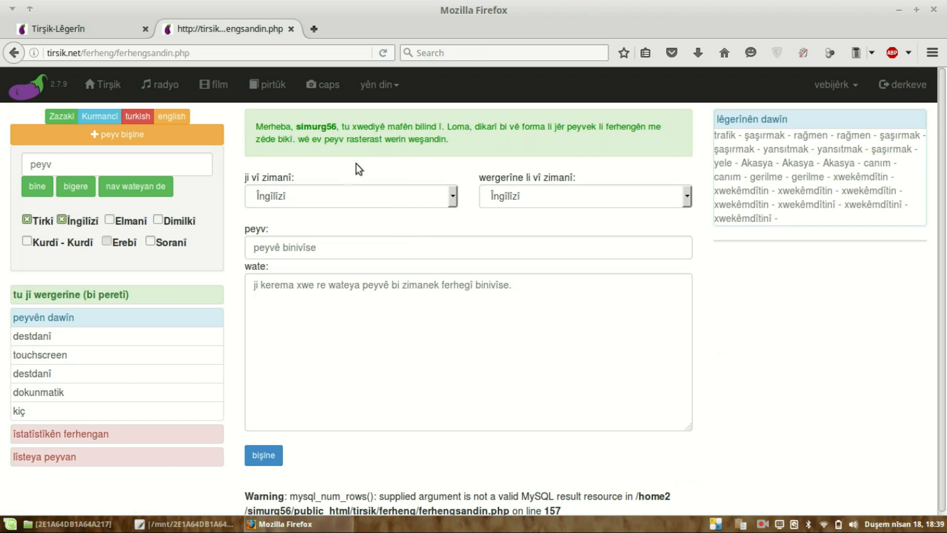
pyautogui.click(362, 200)
pyautogui.click(362, 201)
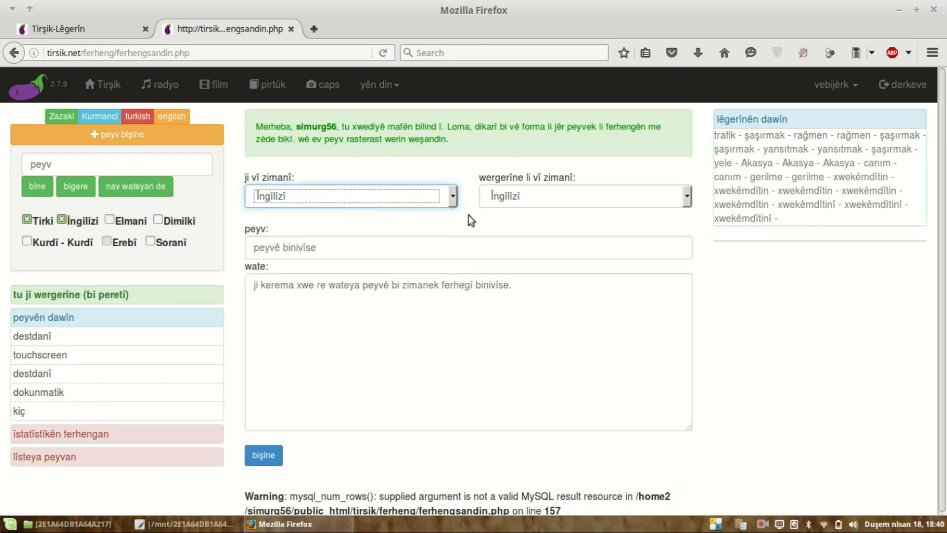
pyautogui.click(399, 194)
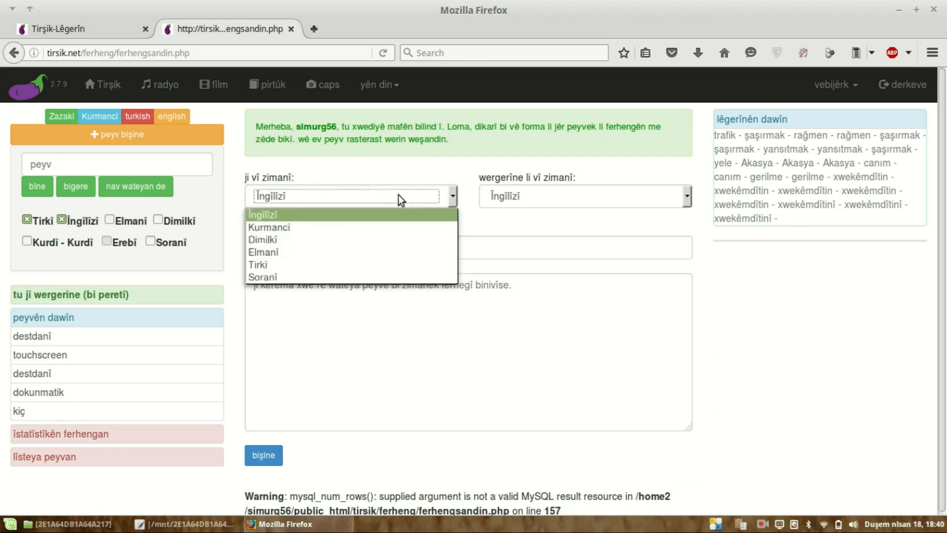
pyautogui.click(320, 225)
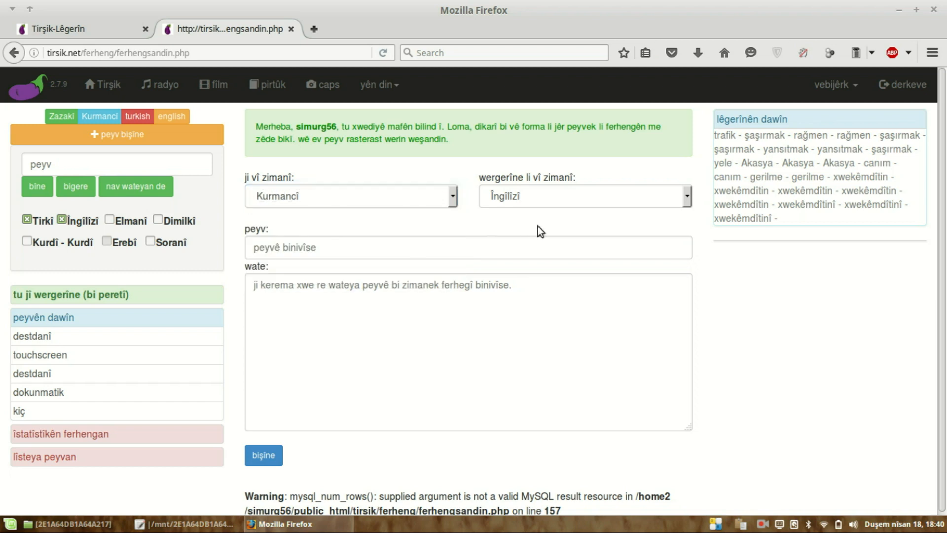
pyautogui.click(523, 198)
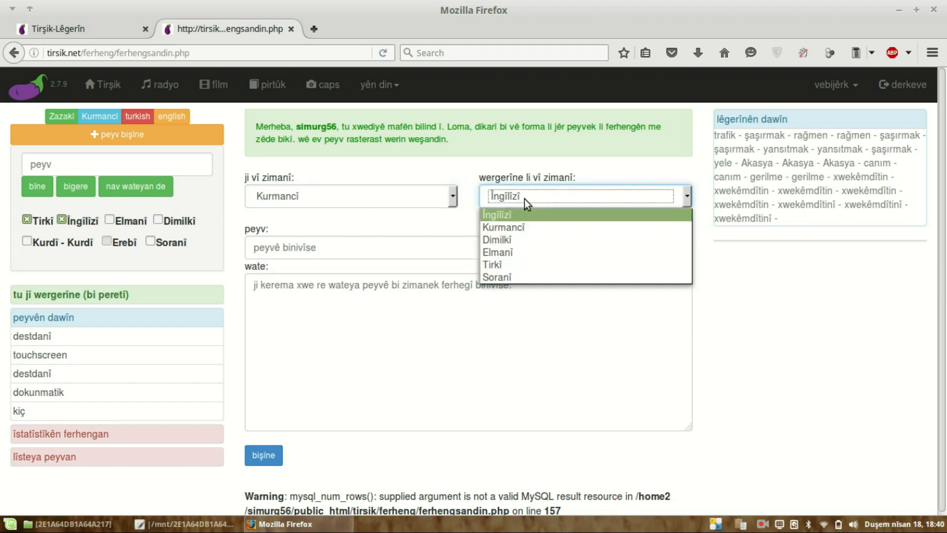
pyautogui.click(525, 200)
# Fill in "mal" as the new word and "home." as its meaning
pyautogui.click(522, 249)
pyautogui.write('mal')
pyautogui.press('Tab')
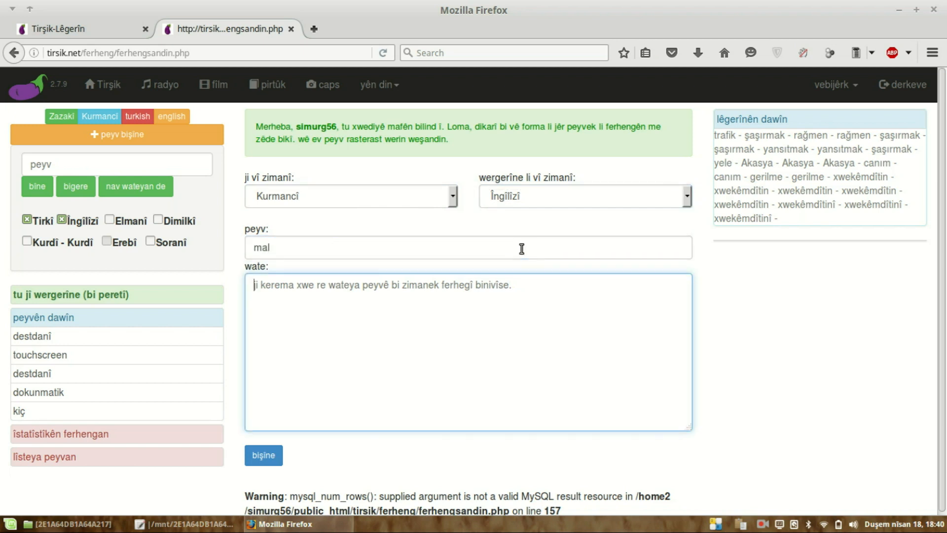
pyautogui.scroll(-1, 259, 286)
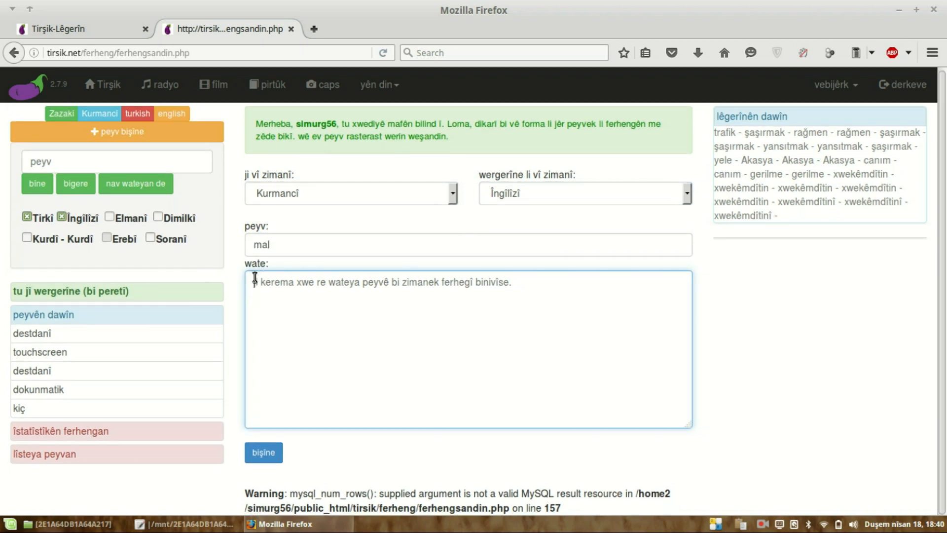
pyautogui.click(272, 245)
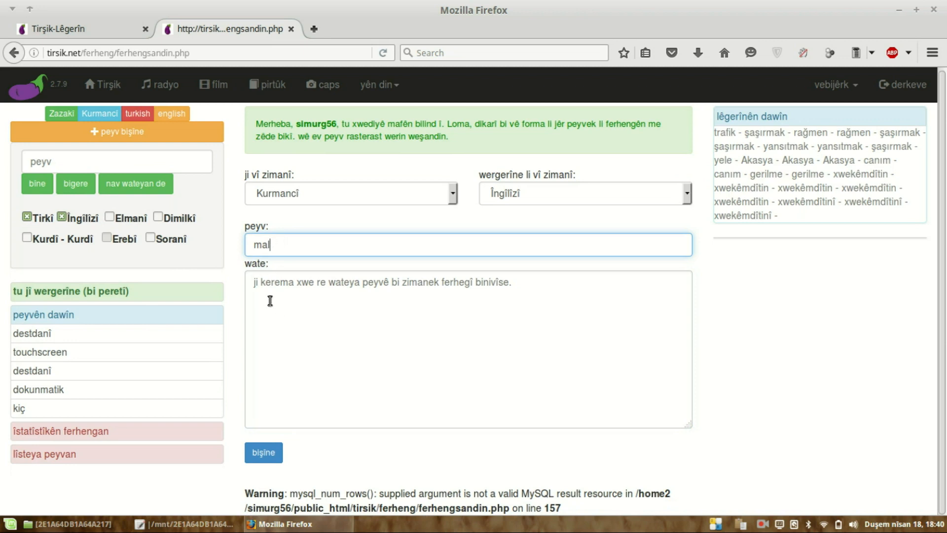
pyautogui.click(259, 287)
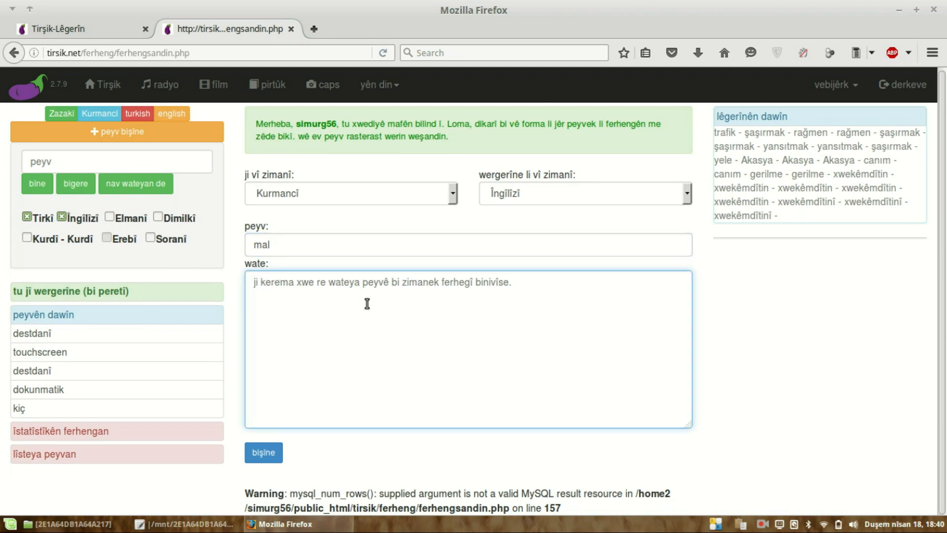
pyautogui.write('home.')
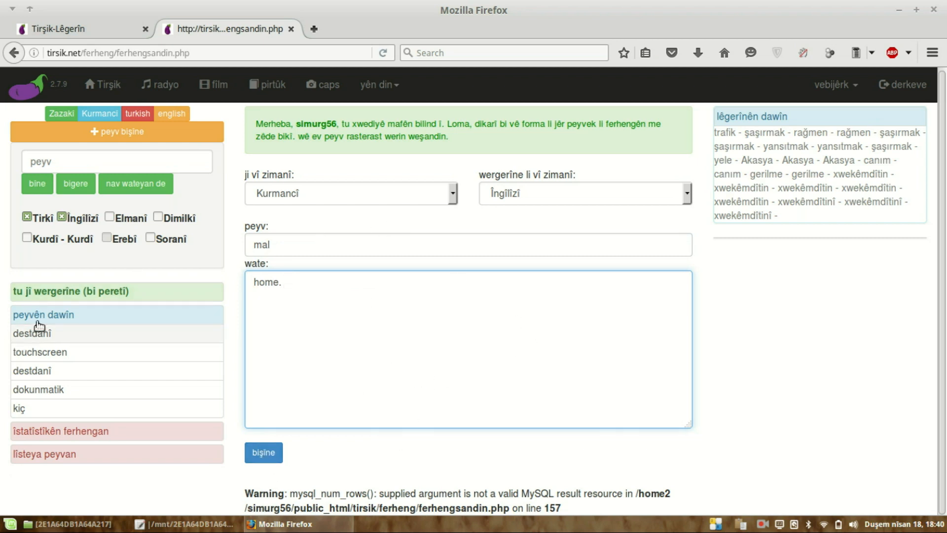
# Return to the dictionary's start page and highlight the recent searches and the headword "çimlenmek"
pyautogui.click(49, 85)
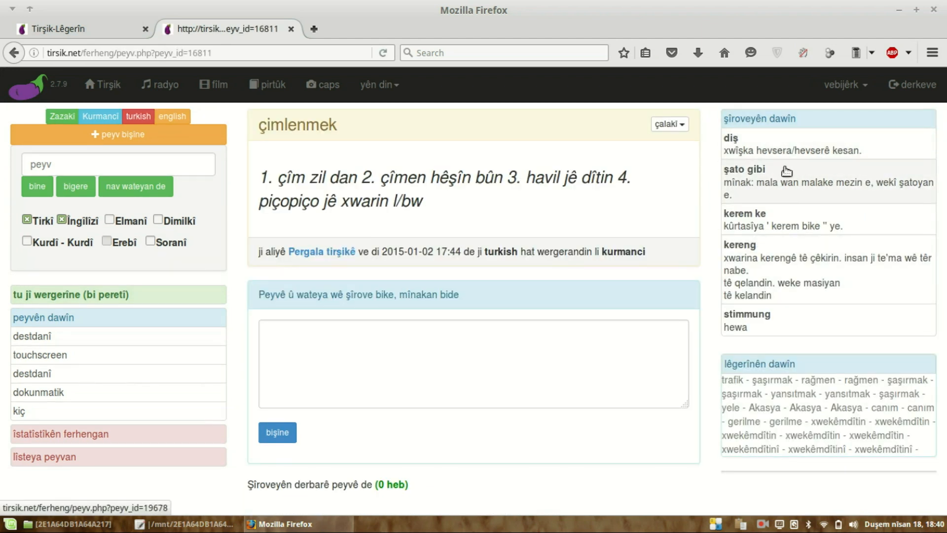
pyautogui.moveTo(758, 376); pyautogui.dragTo(884, 440)
pyautogui.click(889, 446)
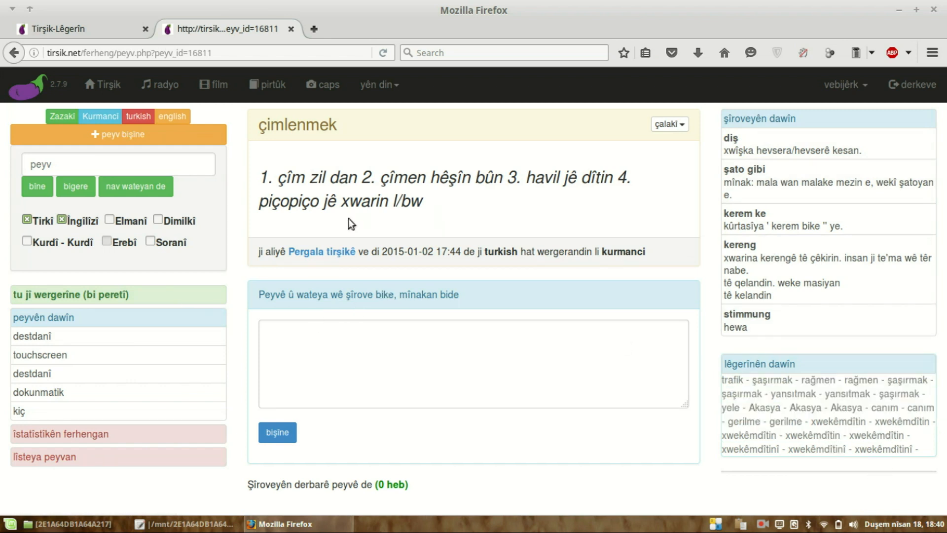
pyautogui.moveTo(261, 124); pyautogui.dragTo(337, 127)
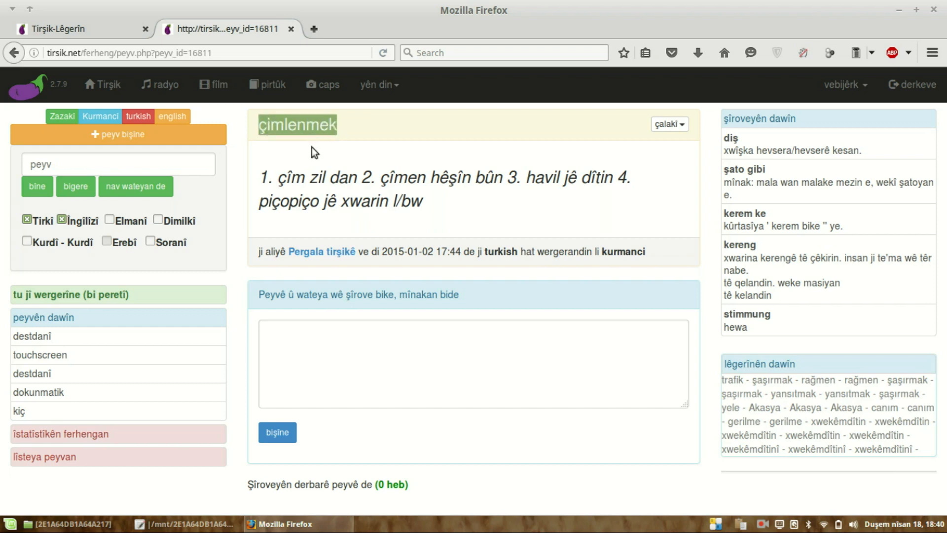
pyautogui.click(275, 246)
# Draft the trial comment "şîrovey kka" for the word "çimlenmek", replacing a first draft
pyautogui.click(436, 394)
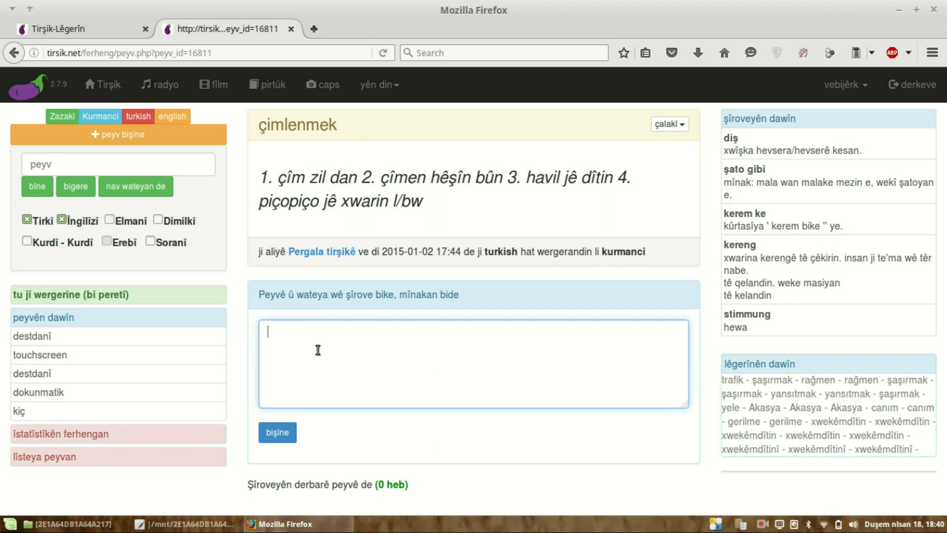
pyautogui.write('nivîsar')
pyautogui.hotkey('ctrl', 'a')
pyautogui.write('şîrovey kka')
# Open the entry "şato gibi" from the latest comments and highlight the example sentence in its comment
pyautogui.click(783, 183)
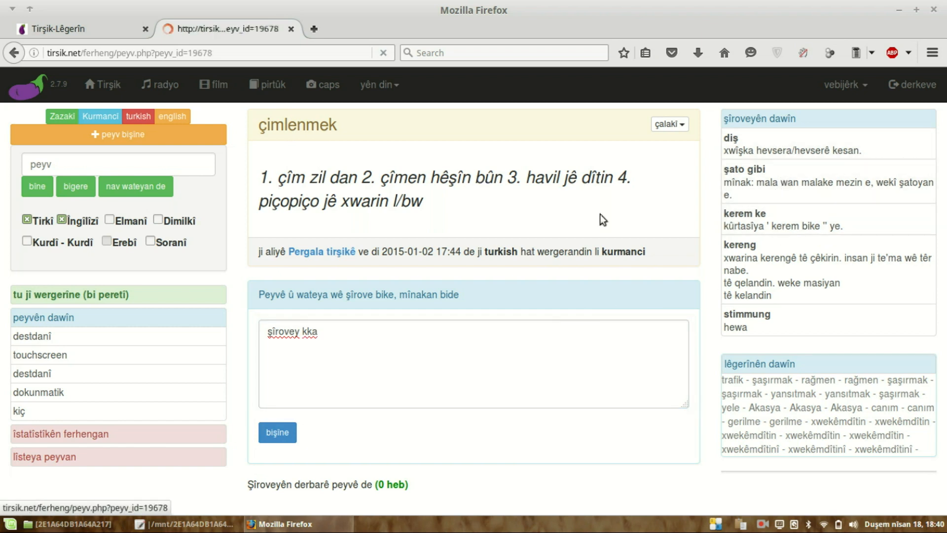
pyautogui.moveTo(259, 125); pyautogui.dragTo(316, 132)
pyautogui.click(329, 128)
pyautogui.scroll(-1, 254, 289)
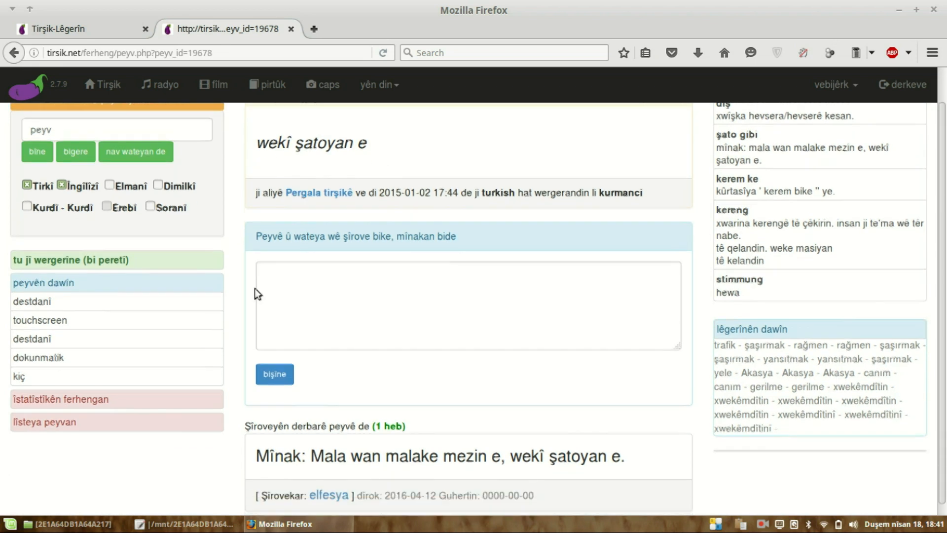
pyautogui.moveTo(287, 445); pyautogui.dragTo(470, 442)
pyautogui.click(351, 450)
pyautogui.moveTo(539, 444); pyautogui.dragTo(626, 444)
pyautogui.click(472, 444)
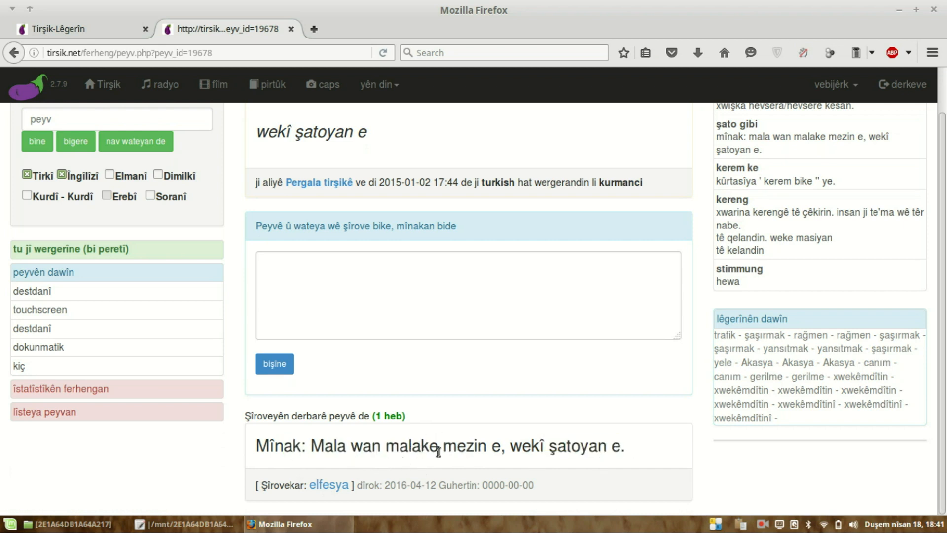
# Review the "şato gibi" entry and view the actions available for it
pyautogui.scroll(2, 423, 446)
pyautogui.scroll(-2, 420, 442)
pyautogui.scroll(2, 420, 441)
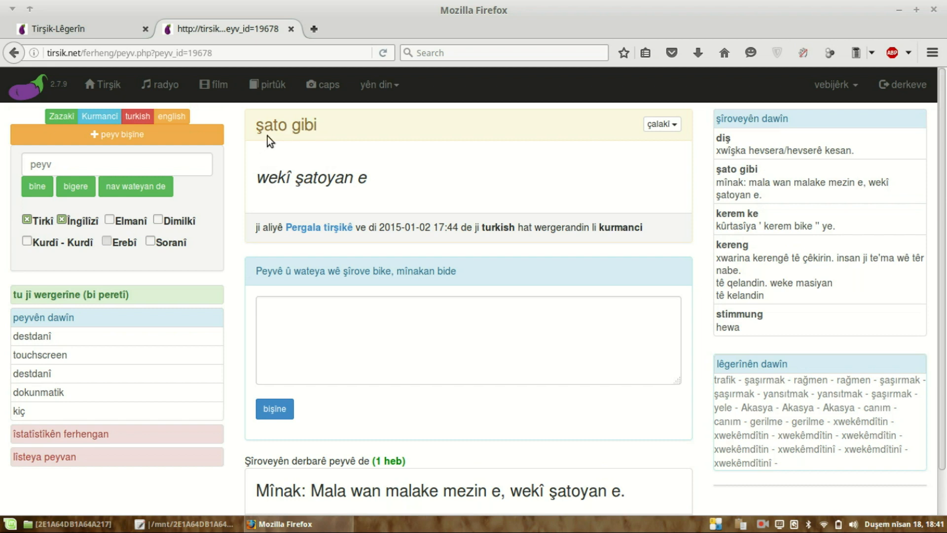
pyautogui.click(662, 124)
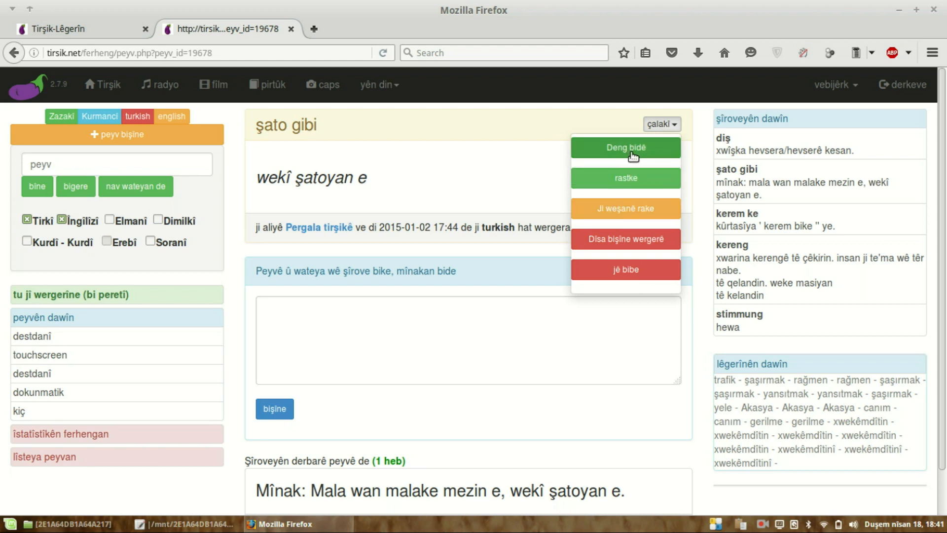
pyautogui.click(452, 150)
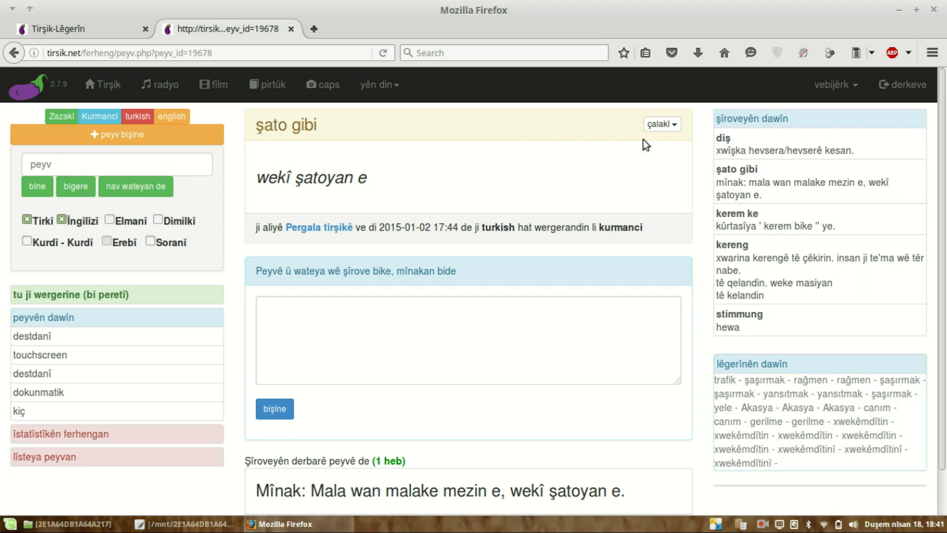
# Search the dictionary for "hespxort"
pyautogui.click(177, 171)
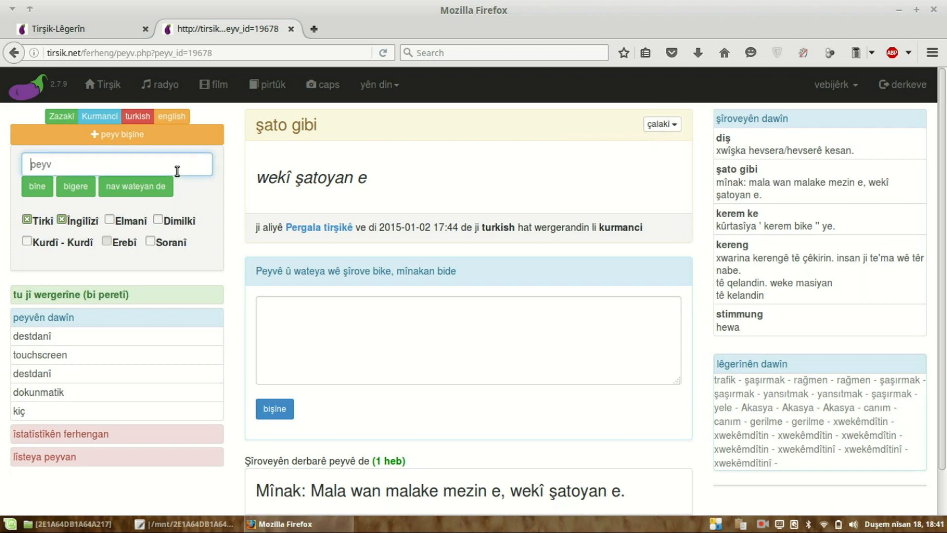
pyautogui.write('hespxort')
pyautogui.press('Return')
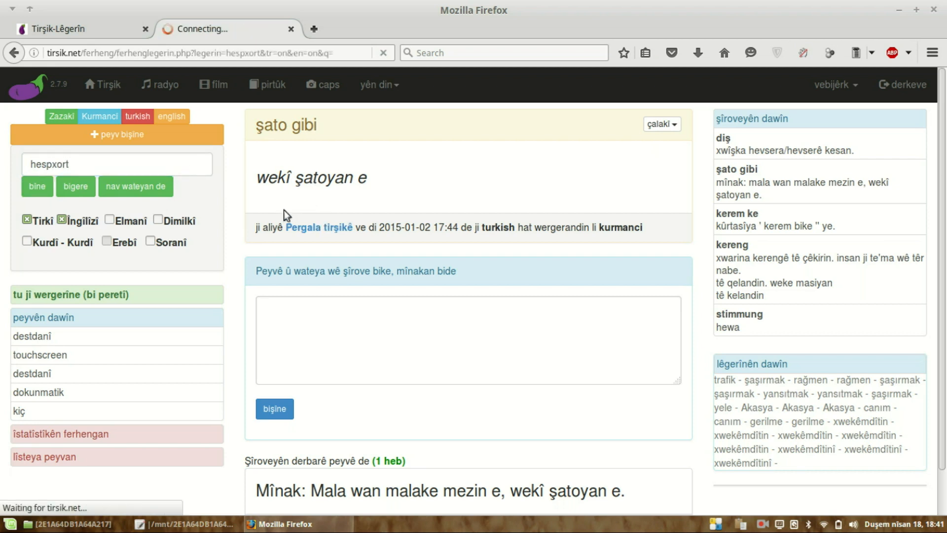
# Search for "hesp" with Kurdî - Kurdî also included and expand the Kurdî - Tirkî results
pyautogui.click(75, 171)
pyautogui.moveTo(53, 165); pyautogui.dragTo(106, 165)
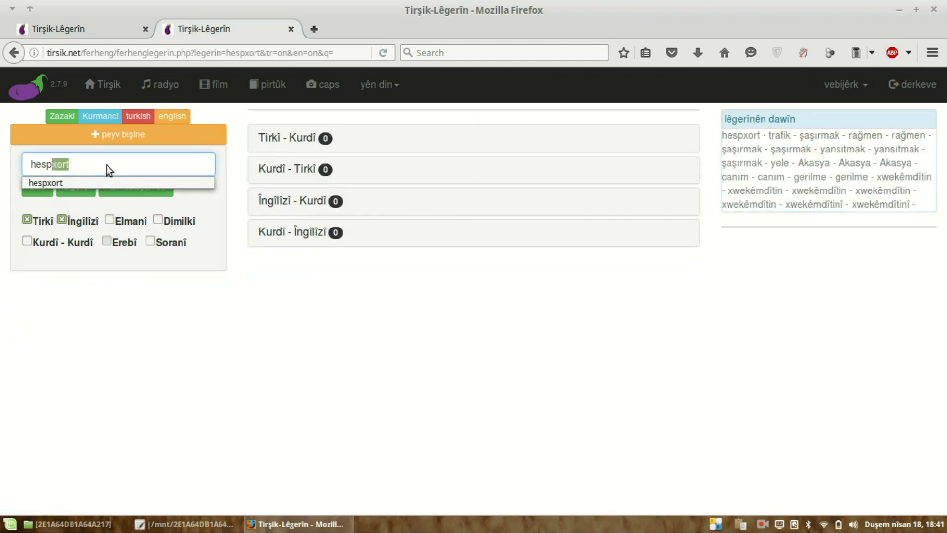
pyautogui.press('BackSpace')
pyautogui.click(144, 336)
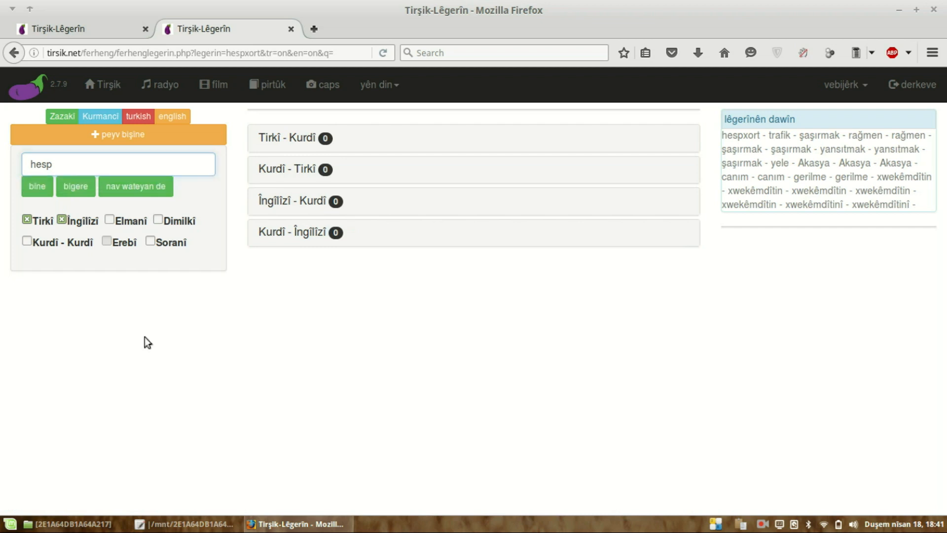
pyautogui.click(64, 243)
pyautogui.click(37, 186)
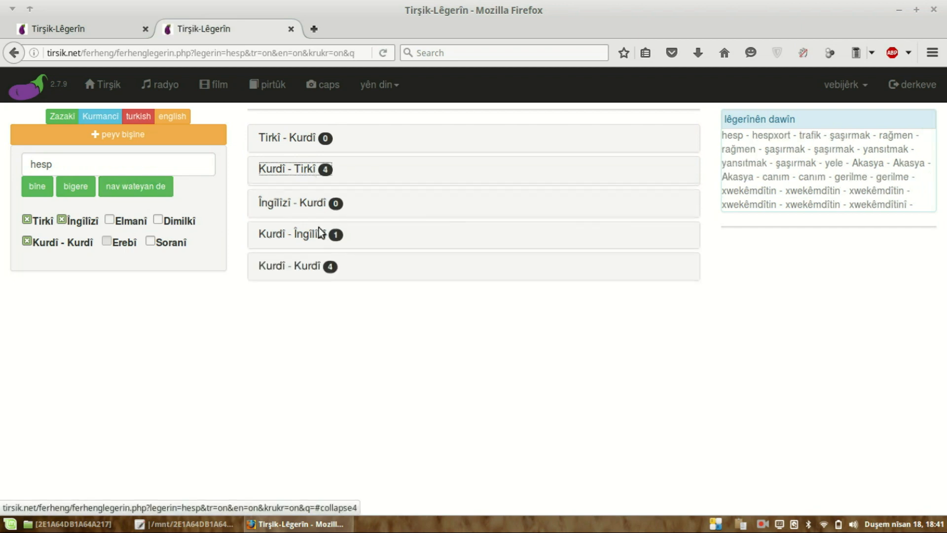
pyautogui.click(296, 169)
# Search the dictionary for the suggested term "beygir gucu"
pyautogui.moveTo(53, 164); pyautogui.dragTo(6, 166)
pyautogui.write('beygor')
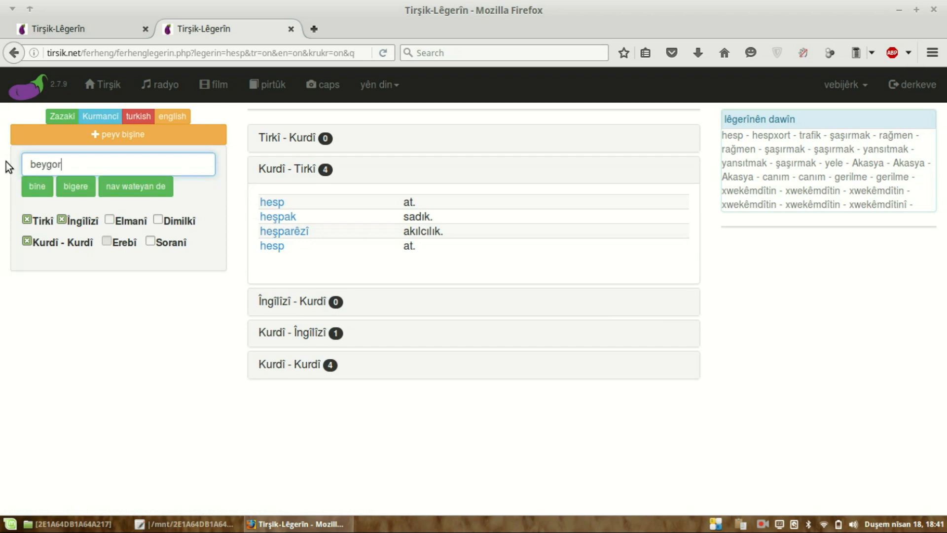
pyautogui.press('BackSpace')
pyautogui.press('BackSpace')
pyautogui.write('ir')
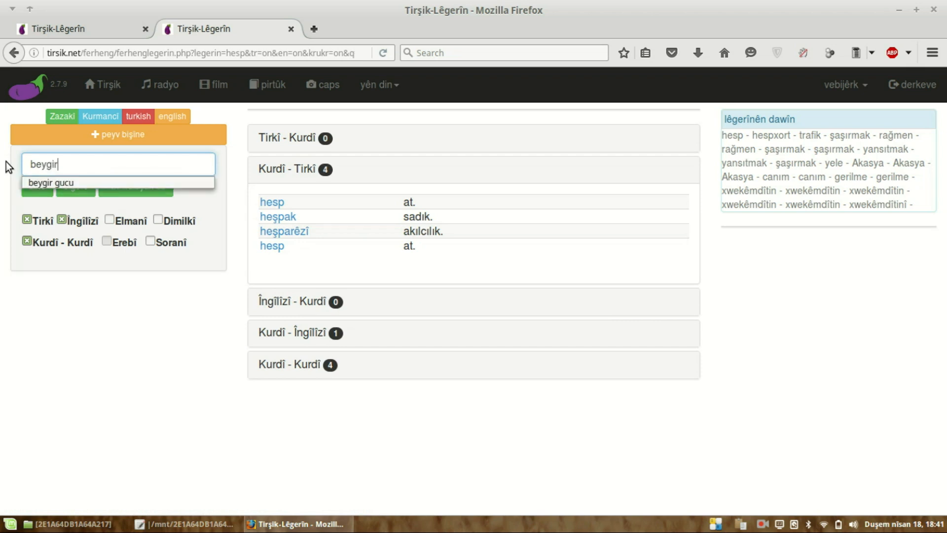
pyautogui.press('Down')
pyautogui.press('Return')
pyautogui.press('Tab')
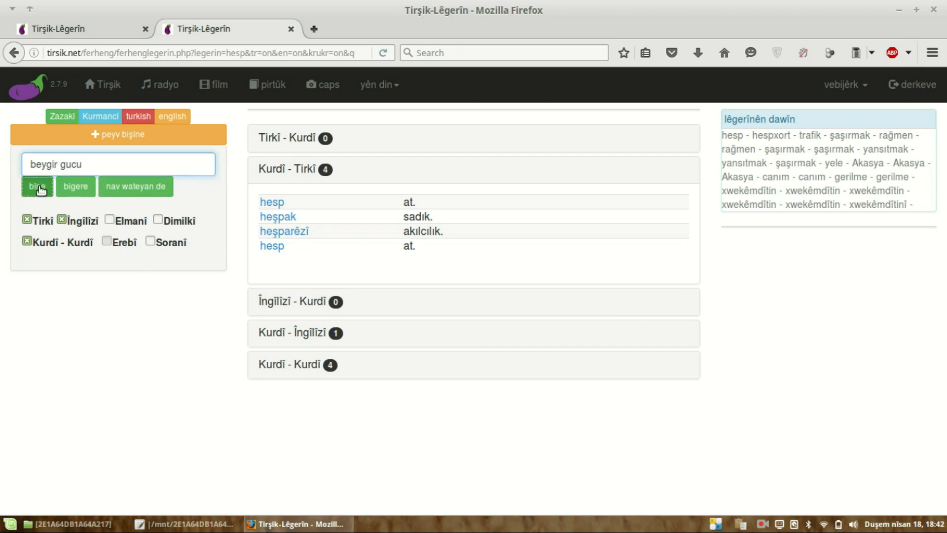
pyautogui.press('Return')
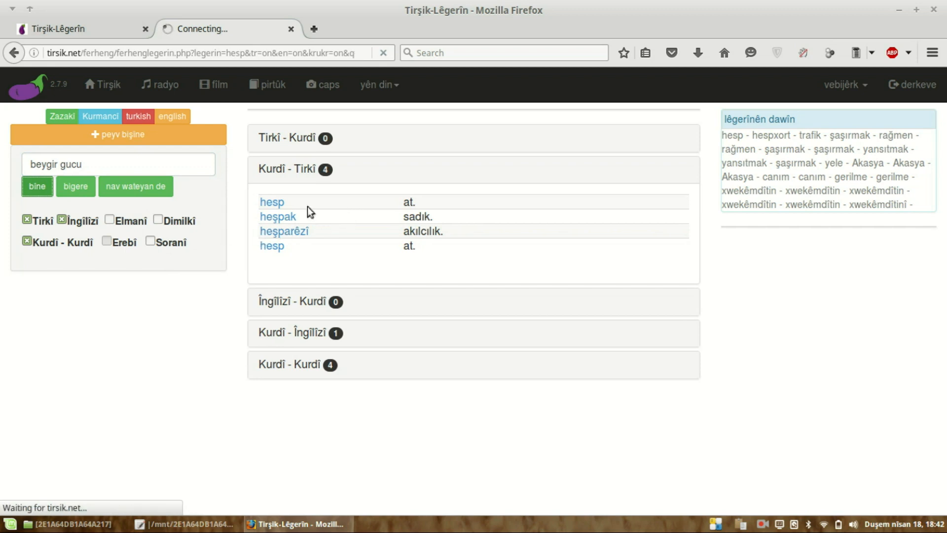
# Expand the Tirkî - Kurdî results and view the "beygir gücü" entry meaning "hespxurtanî" in a new tab
pyautogui.click(303, 145)
pyautogui.click(297, 185)
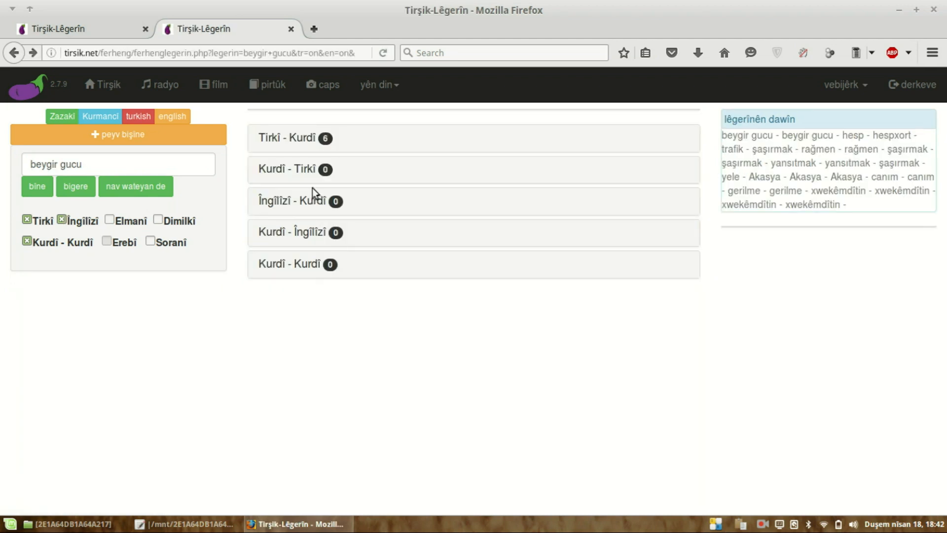
pyautogui.click(300, 137)
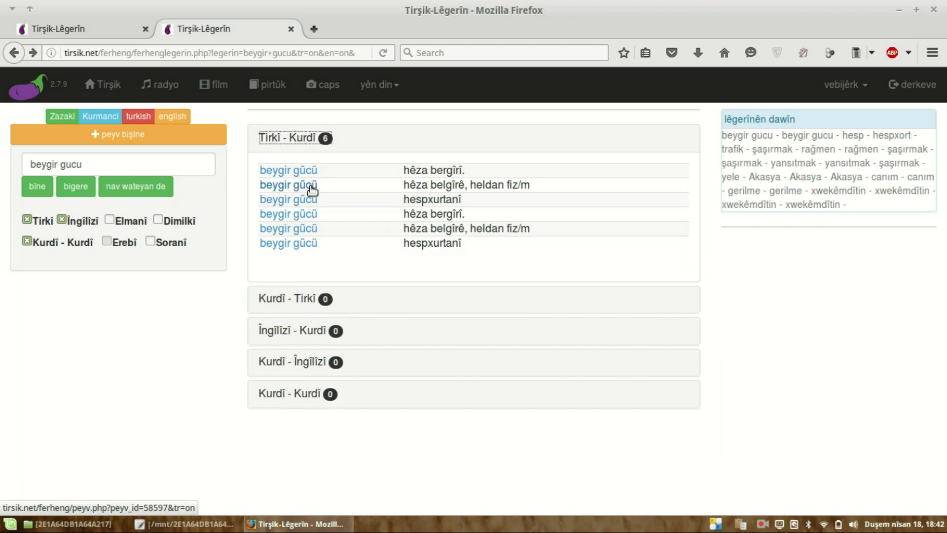
pyautogui.middleClick(309, 200)
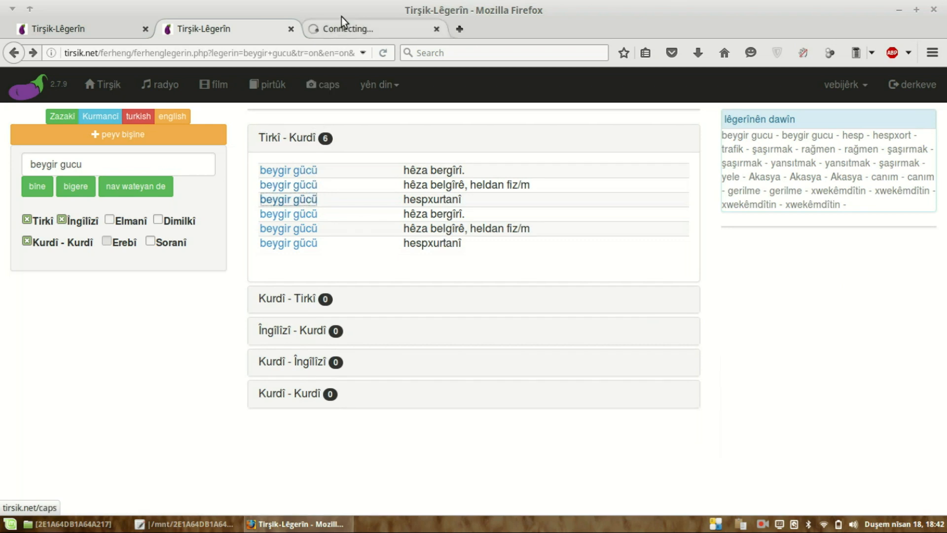
pyautogui.click(340, 29)
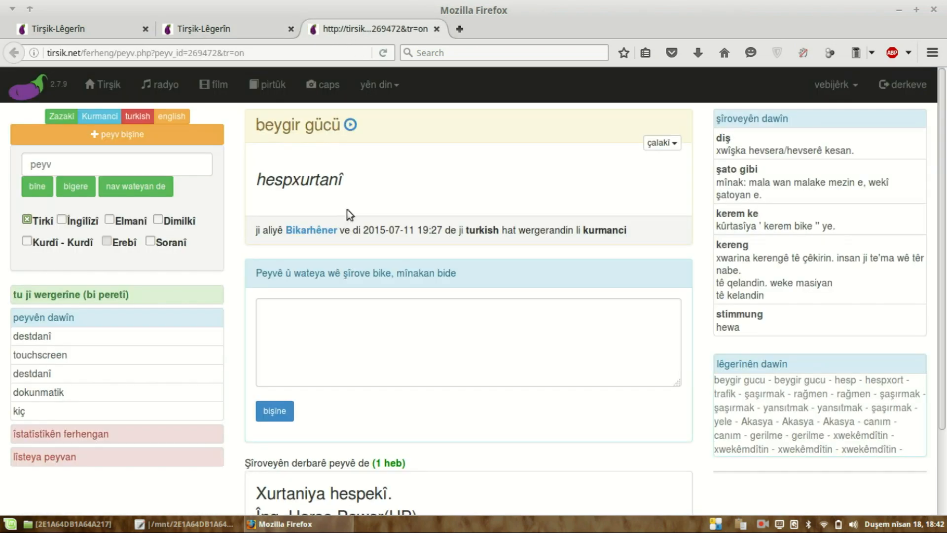
# Play the pronunciation of "beygir gücü", allowing tirsik.net to run VLC Multimedia and remembering that permission
pyautogui.moveTo(267, 127); pyautogui.dragTo(325, 133)
pyautogui.click(351, 126)
pyautogui.click(350, 127)
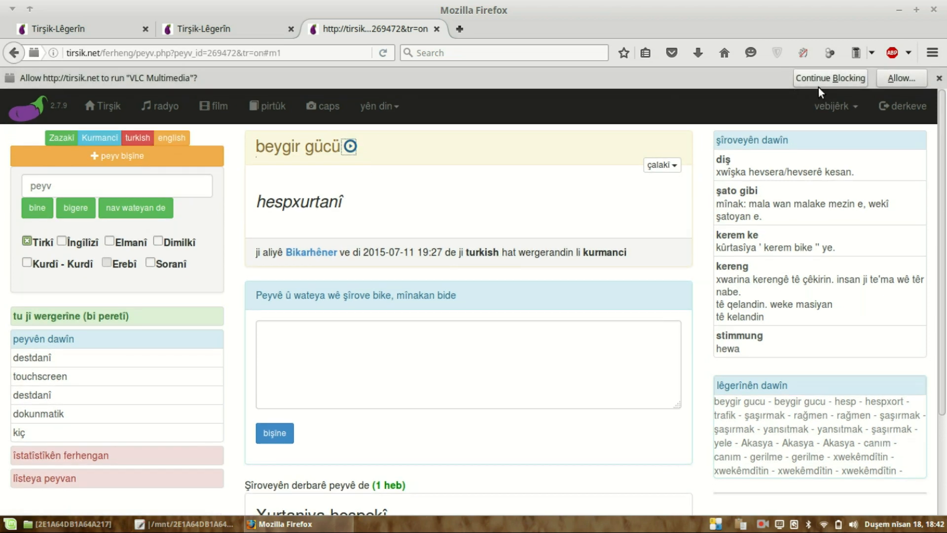
pyautogui.click(881, 78)
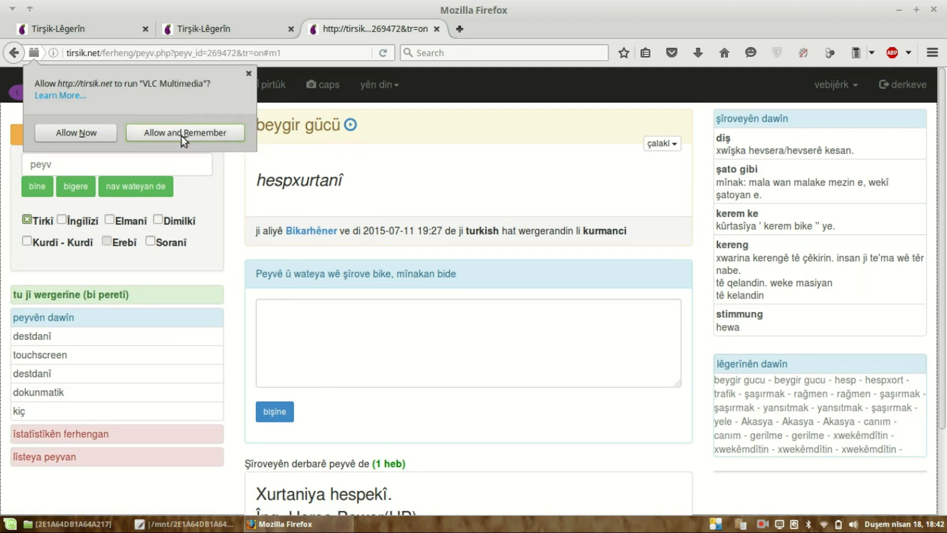
pyautogui.click(182, 134)
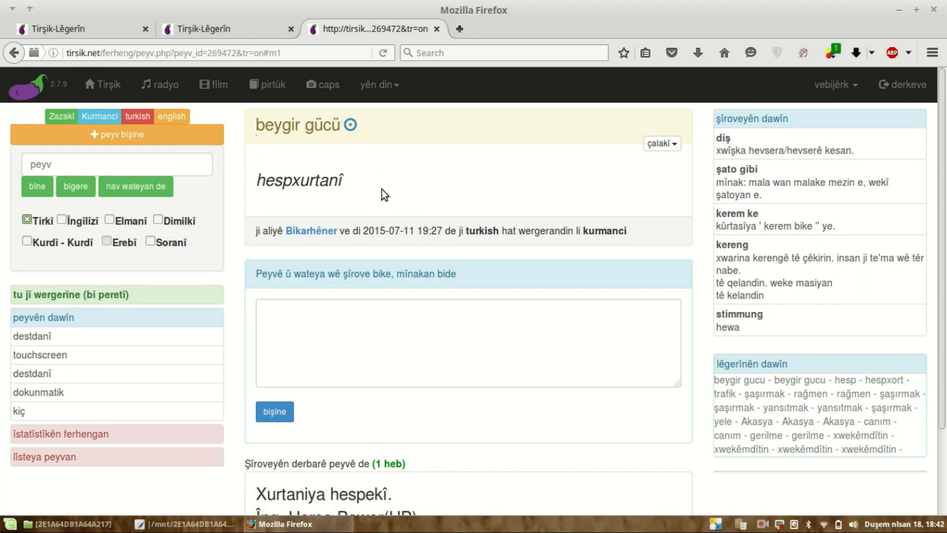
# Replay the audio pronunciation of the "beygir gücü" entry
pyautogui.click(351, 125)
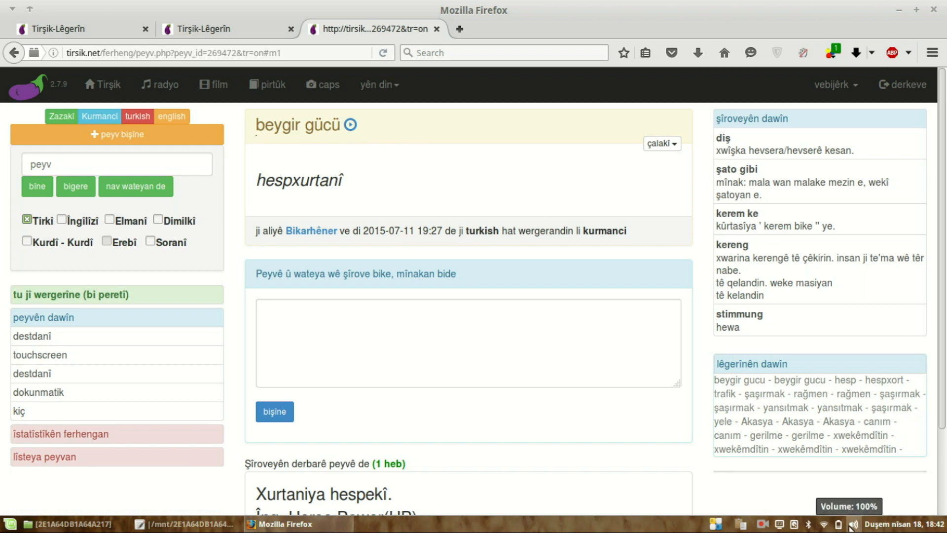
pyautogui.click(350, 125)
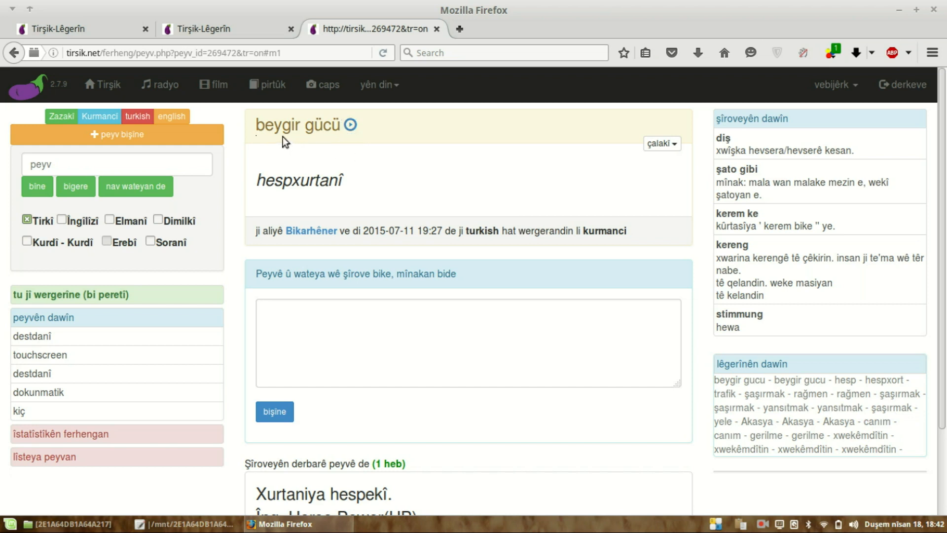
pyautogui.moveTo(282, 136); pyautogui.dragTo(338, 148)
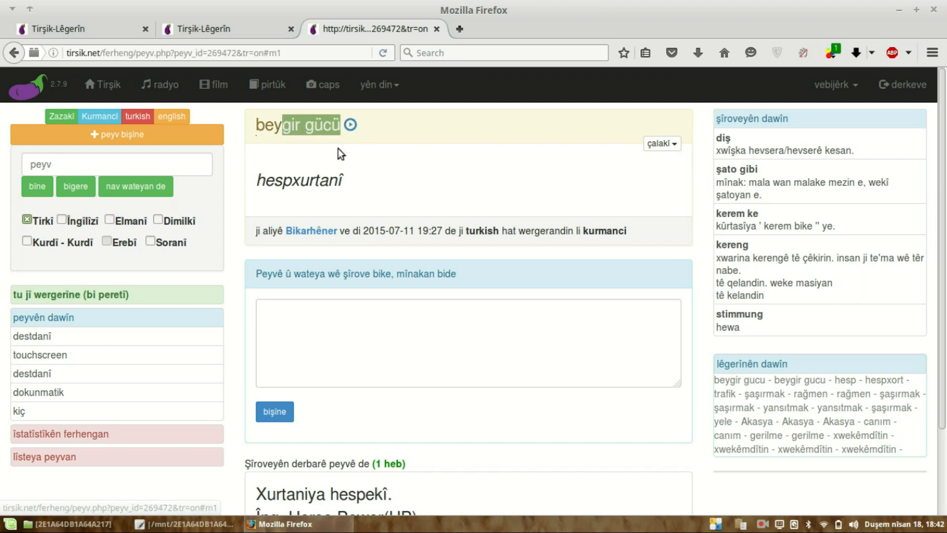
pyautogui.click(339, 148)
# Close the dictionary entry and second search tabs, and open the film section
pyautogui.click(437, 29)
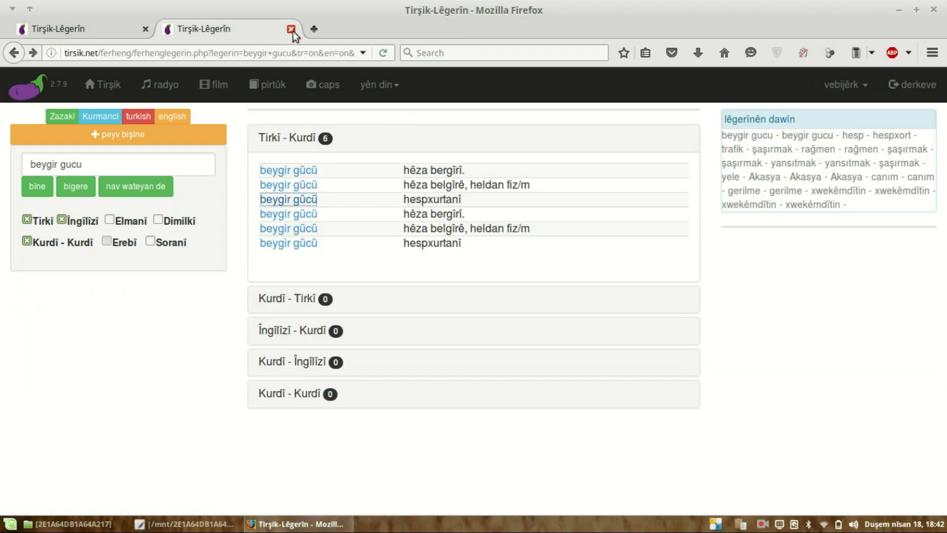
pyautogui.click(291, 29)
pyautogui.click(230, 87)
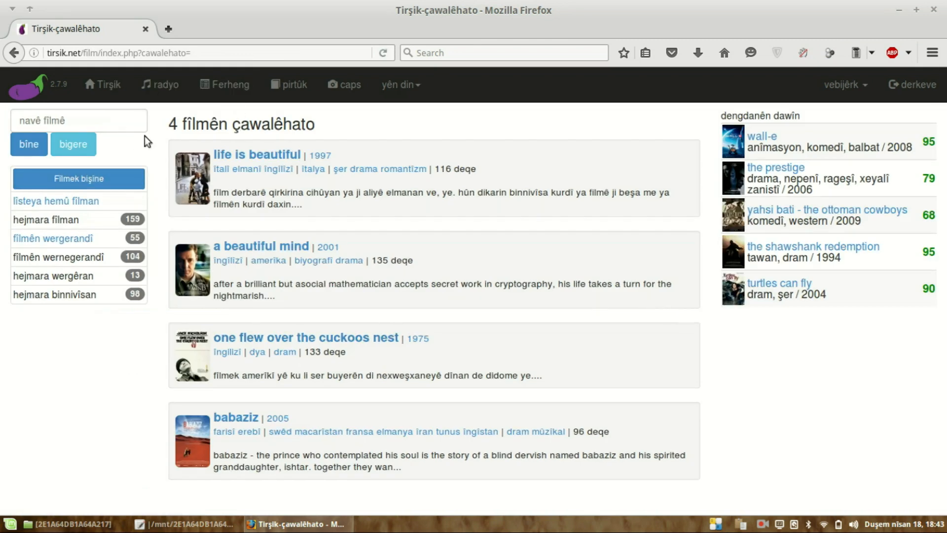
pyautogui.moveTo(165, 121); pyautogui.dragTo(321, 129)
pyautogui.click(333, 137)
pyautogui.moveTo(732, 115); pyautogui.dragTo(787, 115)
pyautogui.click(786, 116)
# Open the film "wall-e" from the latest votes and view its comments
pyautogui.click(764, 137)
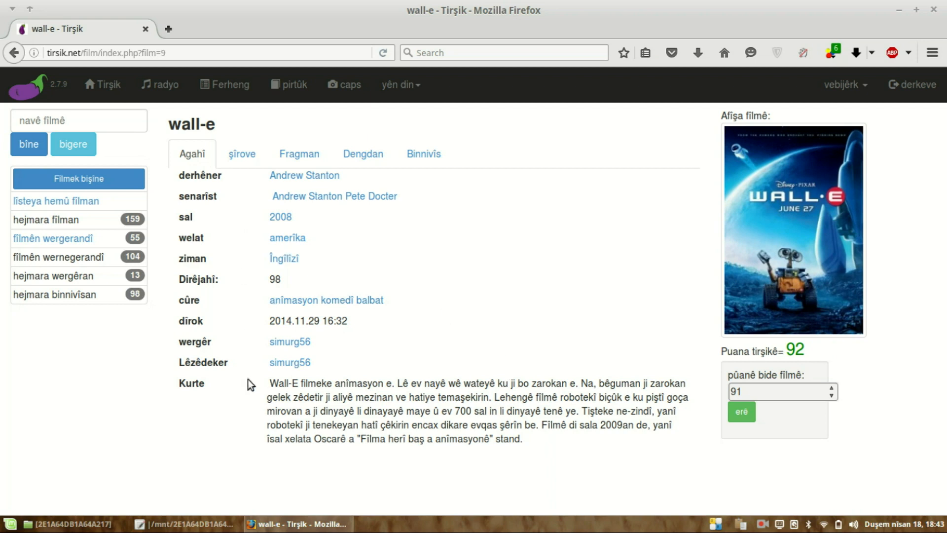
pyautogui.click(246, 157)
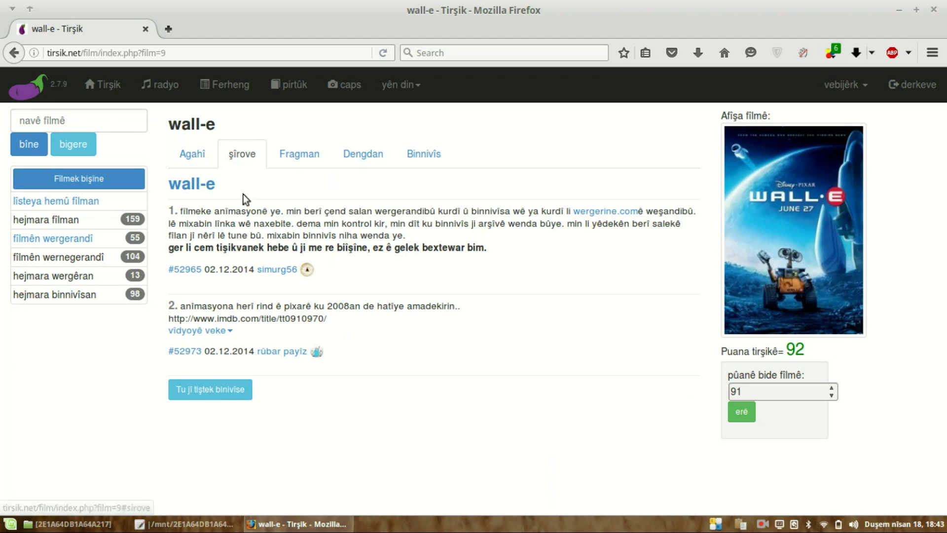
pyautogui.moveTo(225, 188); pyautogui.dragTo(174, 193)
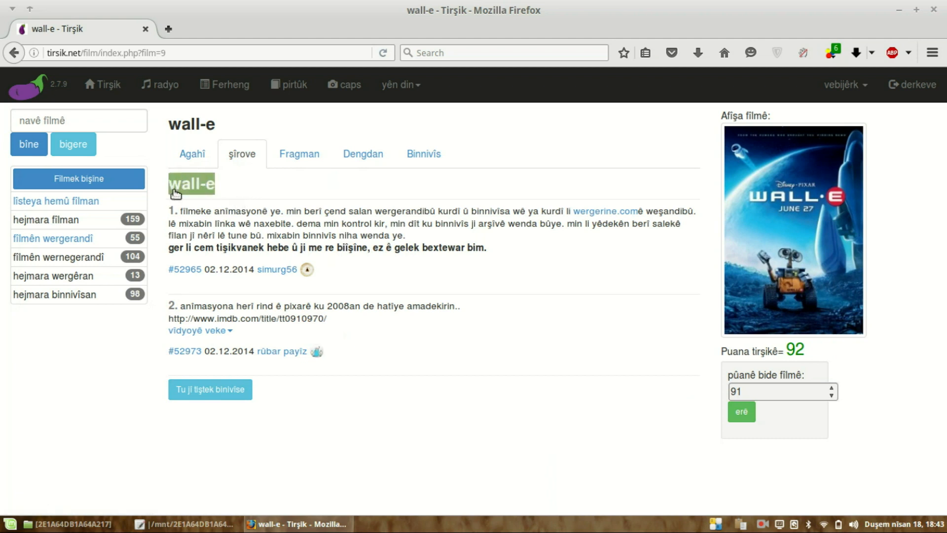
pyautogui.click(226, 191)
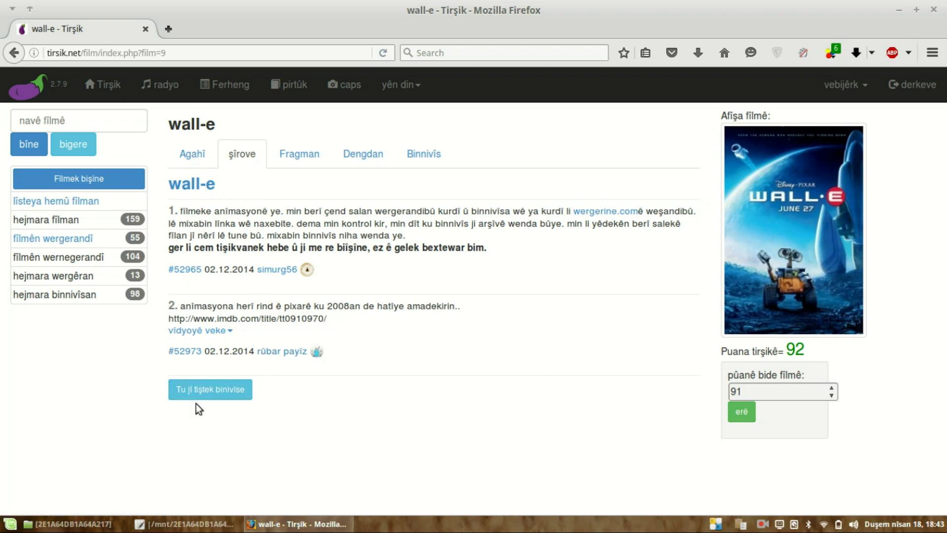
# View the forum topic for writing a comment on wall-e and close it again
pyautogui.click(207, 389)
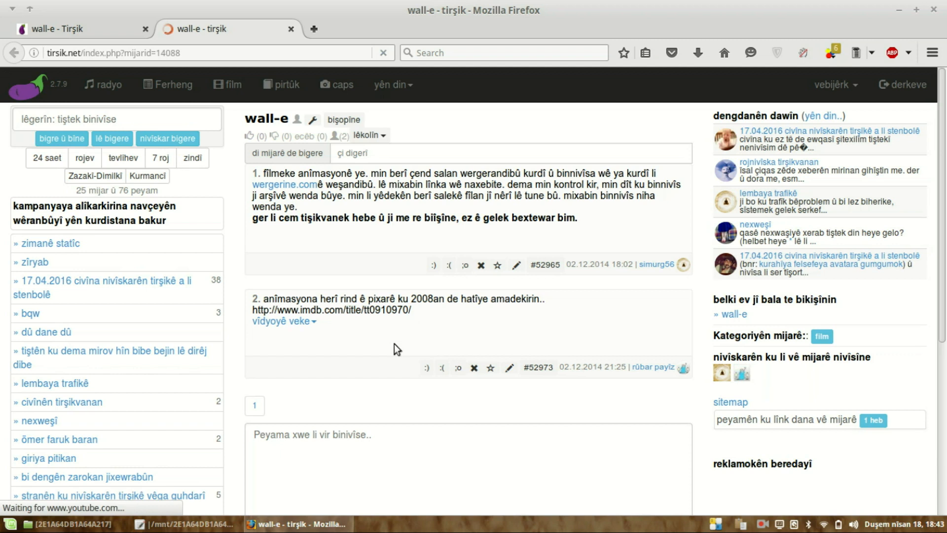
pyautogui.click(440, 469)
pyautogui.hotkey('ctrl', 'w')
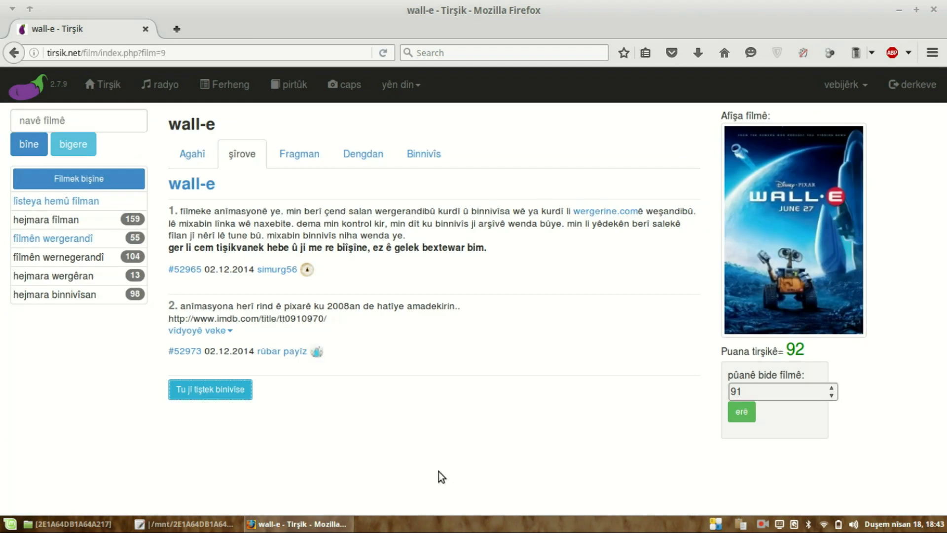
# View wall-e's trailer and its user votes, ignoring the low disk space notice
pyautogui.click(281, 156)
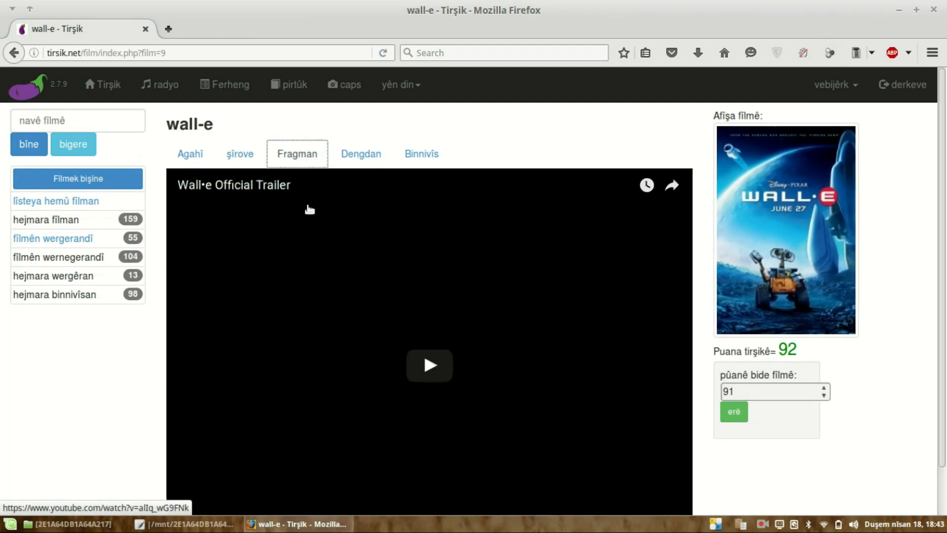
pyautogui.click(355, 155)
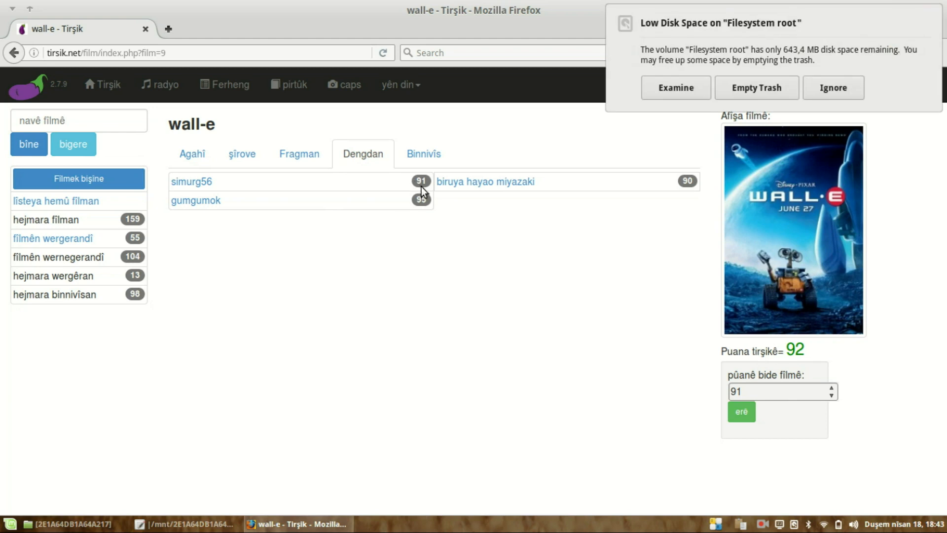
pyautogui.click(810, 89)
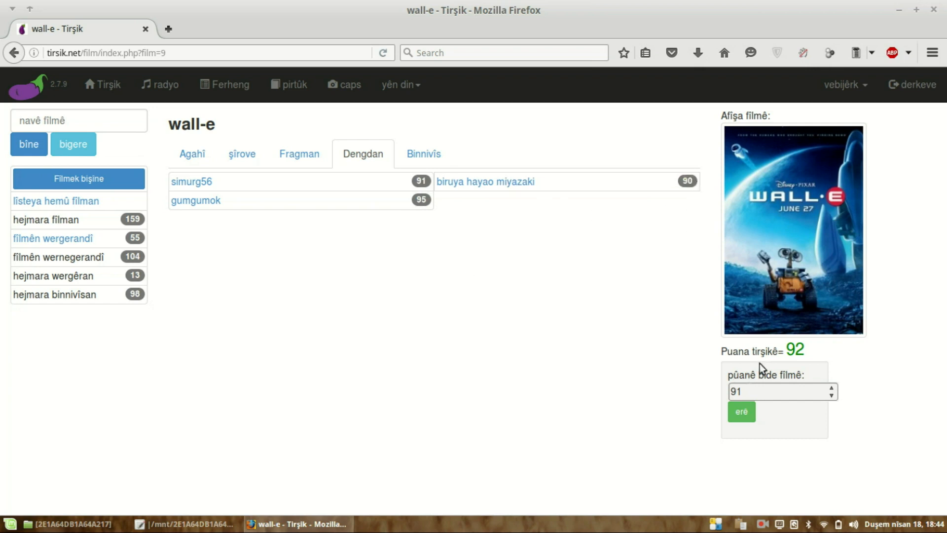
# Set the rating for wall-e to 96 and submit it
pyautogui.moveTo(788, 351); pyautogui.dragTo(803, 353)
pyautogui.moveTo(724, 351); pyautogui.dragTo(778, 351)
pyautogui.click(761, 393)
pyautogui.click(832, 389)
pyautogui.doubleClick(832, 388)
pyautogui.doubleClick(833, 390)
pyautogui.click(741, 414)
# Inspect wall-e's subtitle submission form and its file chooser without choosing a file, and return to the film page
pyautogui.click(426, 151)
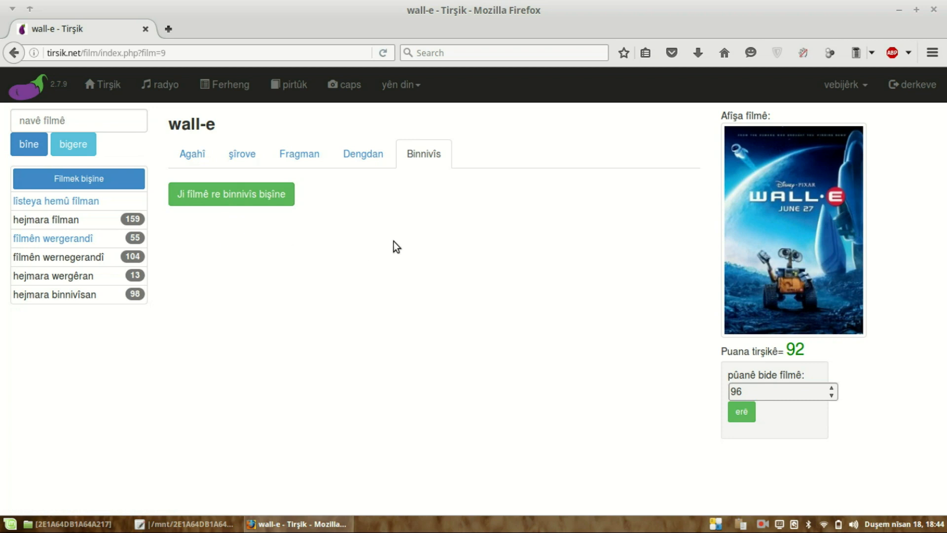
pyautogui.click(228, 198)
pyautogui.click(396, 157)
pyautogui.click(410, 212)
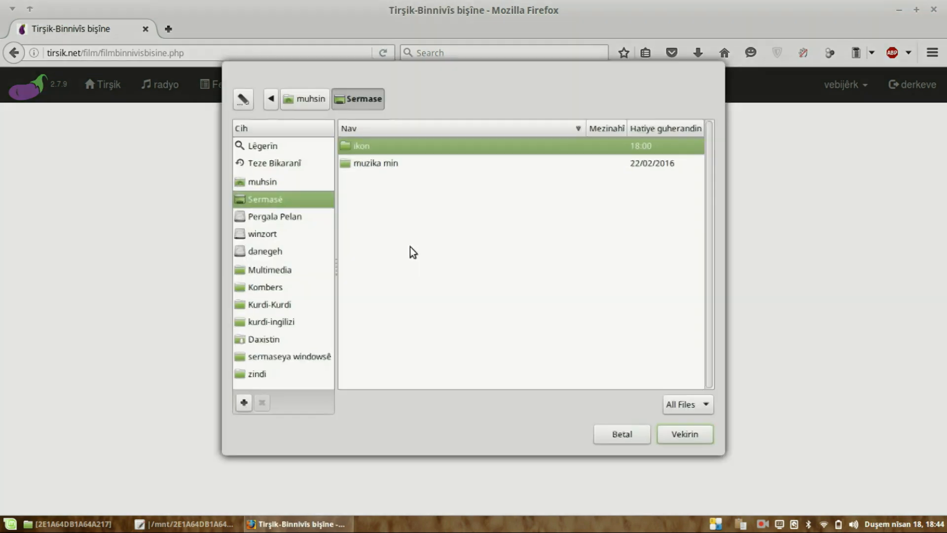
pyautogui.click(614, 433)
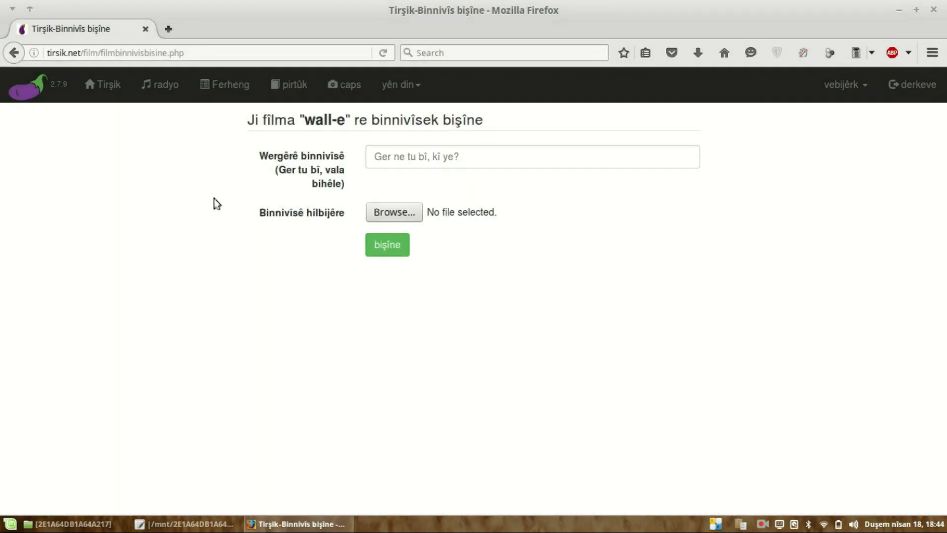
pyautogui.click(14, 53)
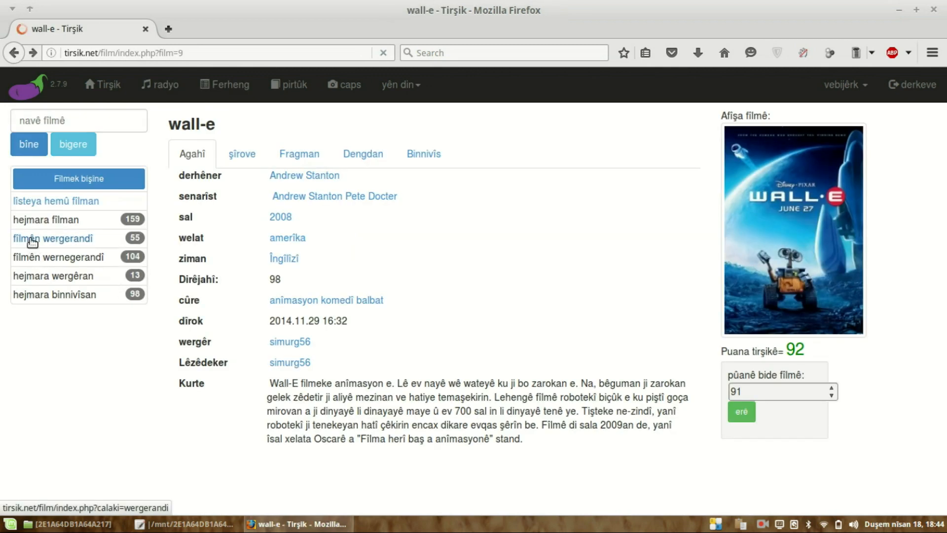
# Browse the list of translated films through to page 4
pyautogui.moveTo(129, 242); pyautogui.dragTo(146, 243)
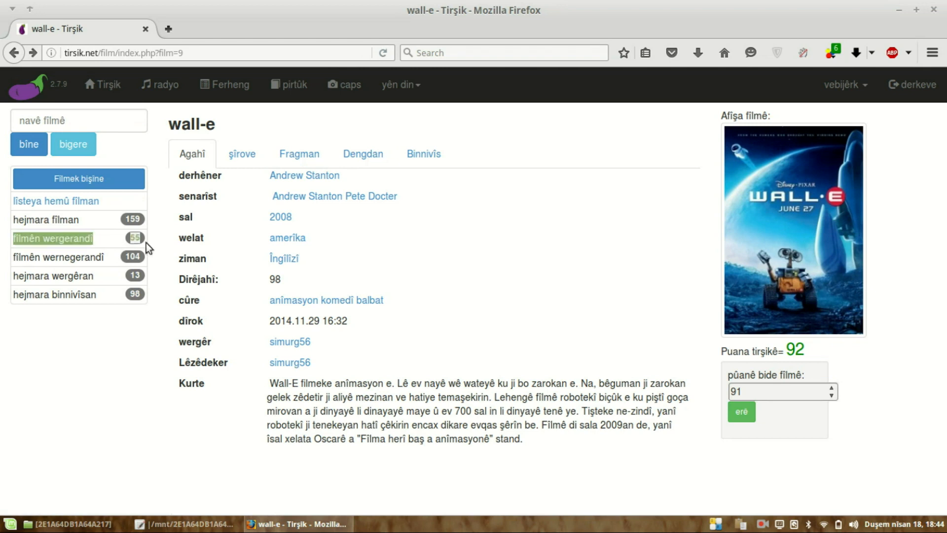
pyautogui.click(140, 242)
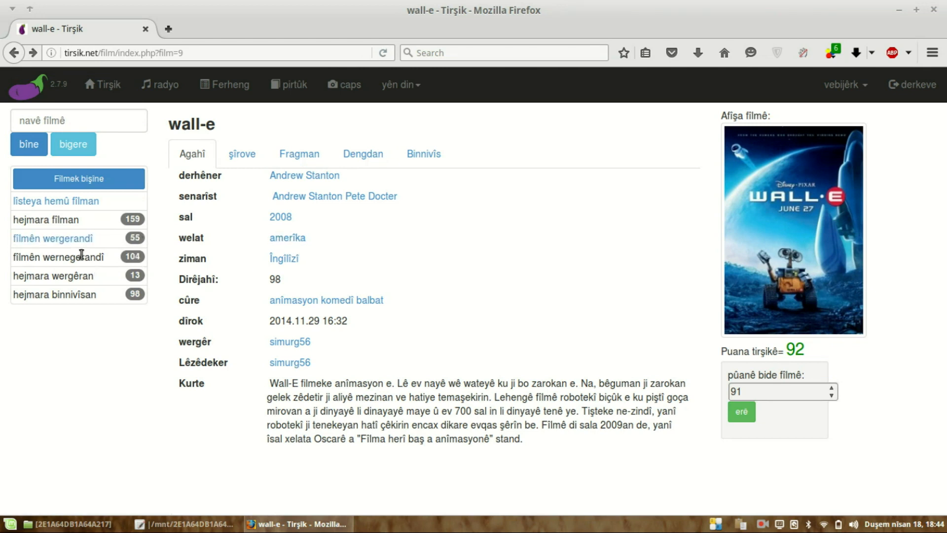
pyautogui.scroll(-8, 309, 252)
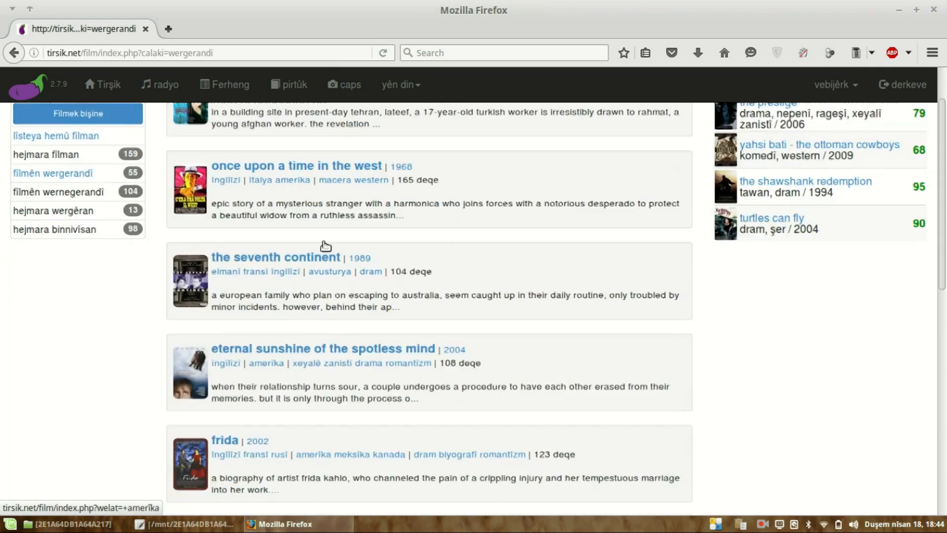
pyautogui.scroll(-4, 311, 254)
pyautogui.click(238, 371)
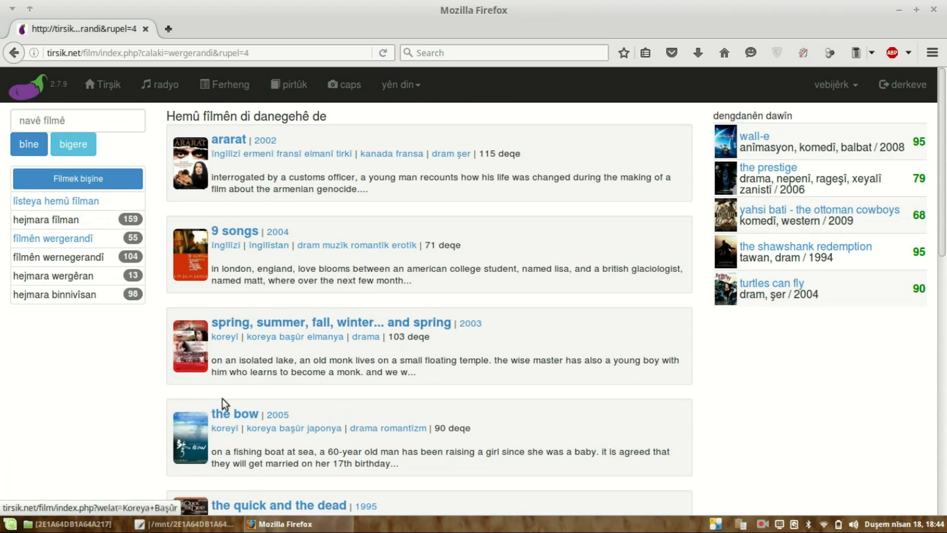
pyautogui.scroll(-3, 222, 399)
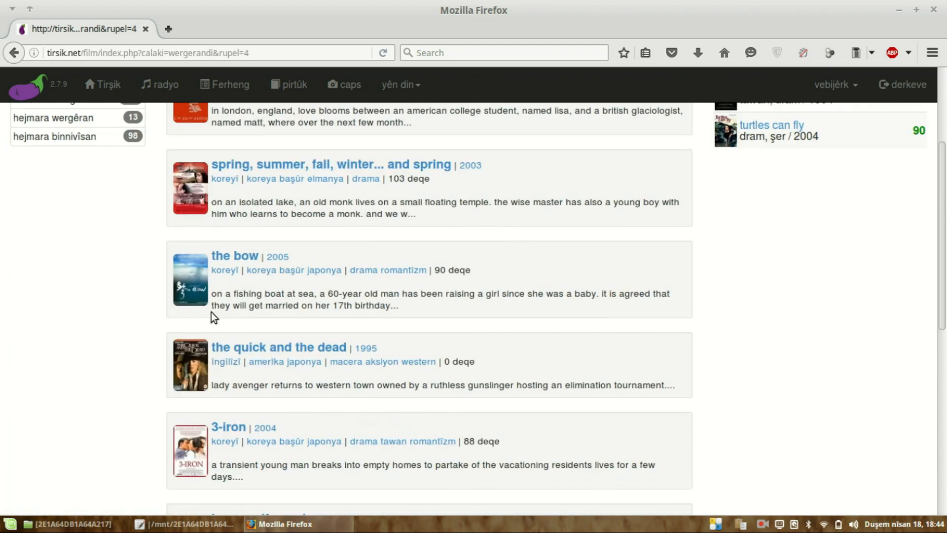
# Open "The Quick and the Dead" and save its subtitle archive the-quick-and-the-dead_1417539918.zip
pyautogui.click(264, 351)
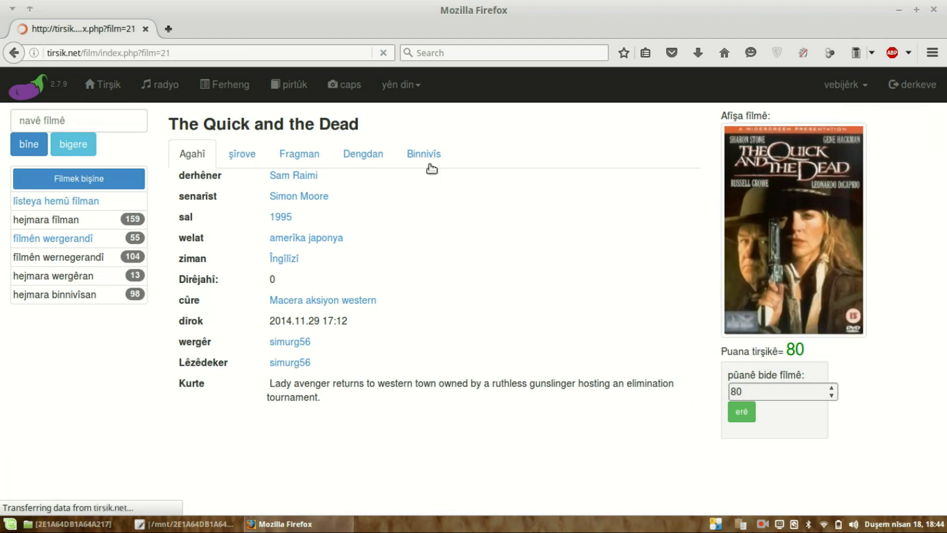
pyautogui.click(429, 157)
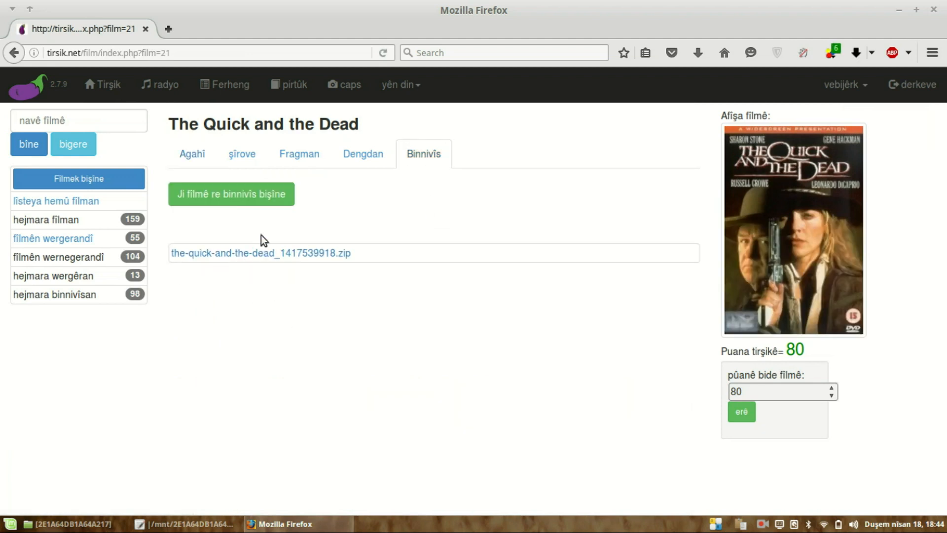
pyautogui.click(266, 254)
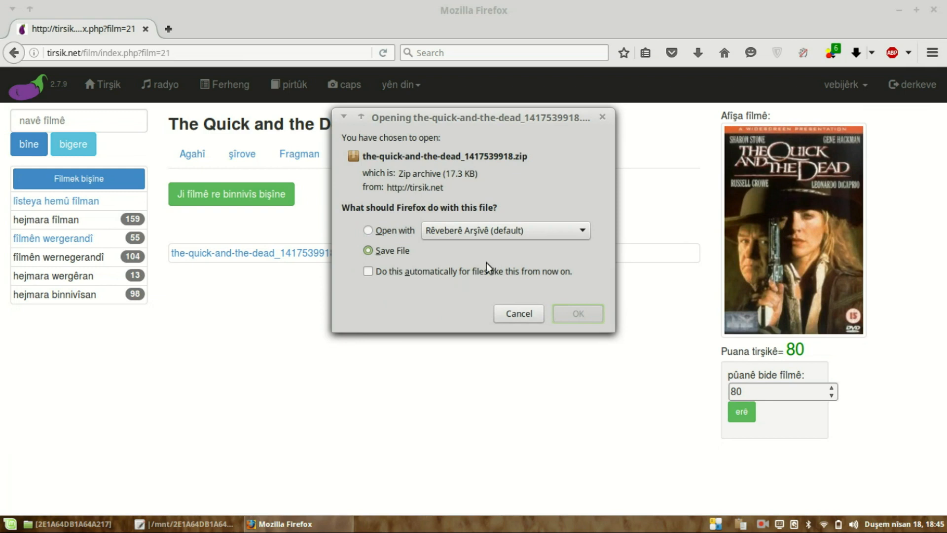
pyautogui.click(576, 314)
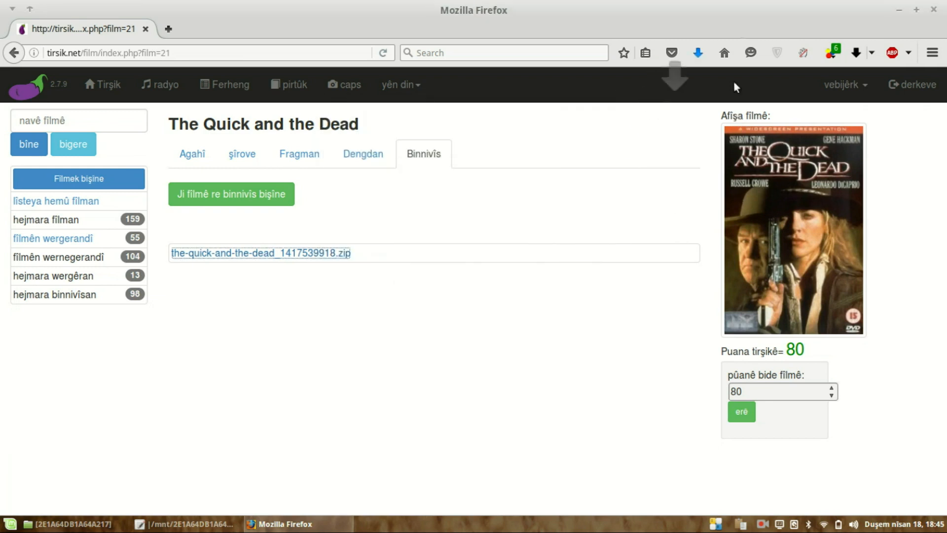
# Restore the maximized browser window to a smaller size and widen it
pyautogui.press('super+Down')
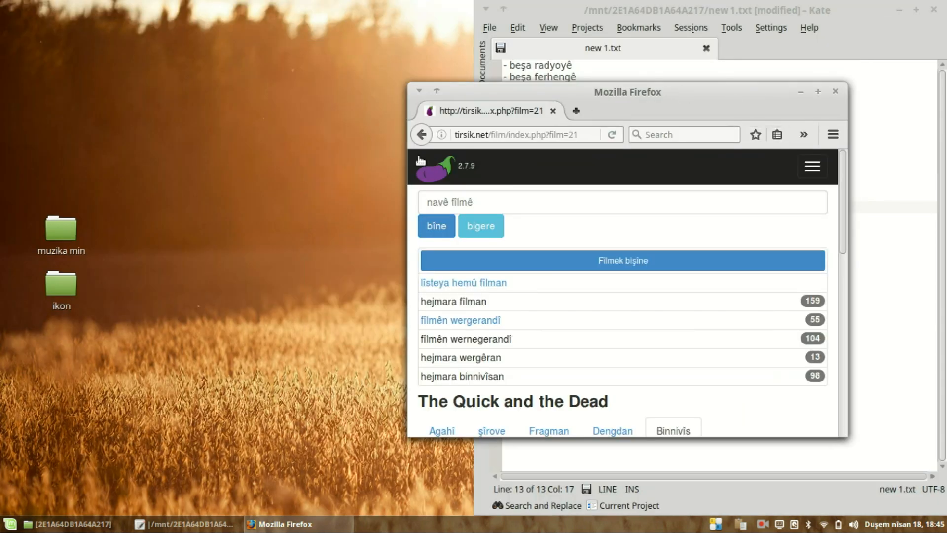
pyautogui.moveTo(408, 145); pyautogui.dragTo(226, 165)
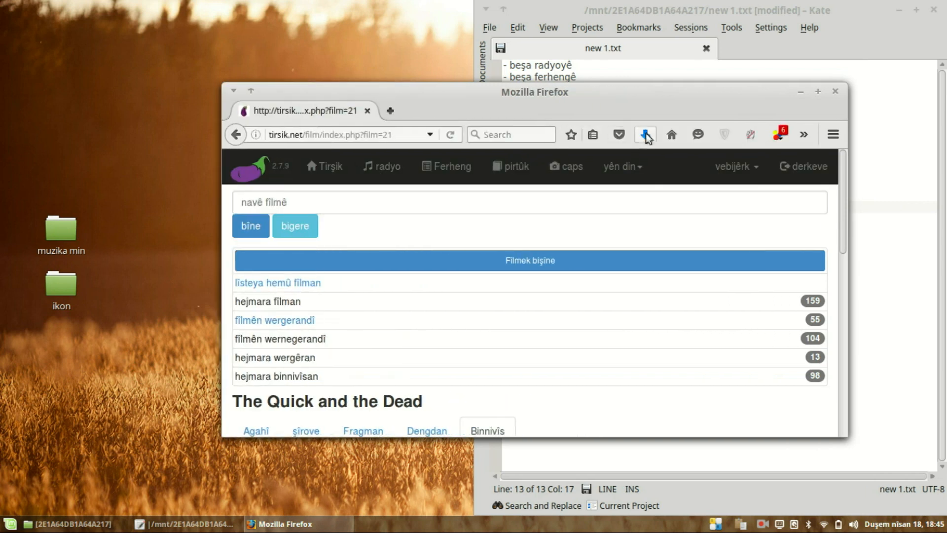